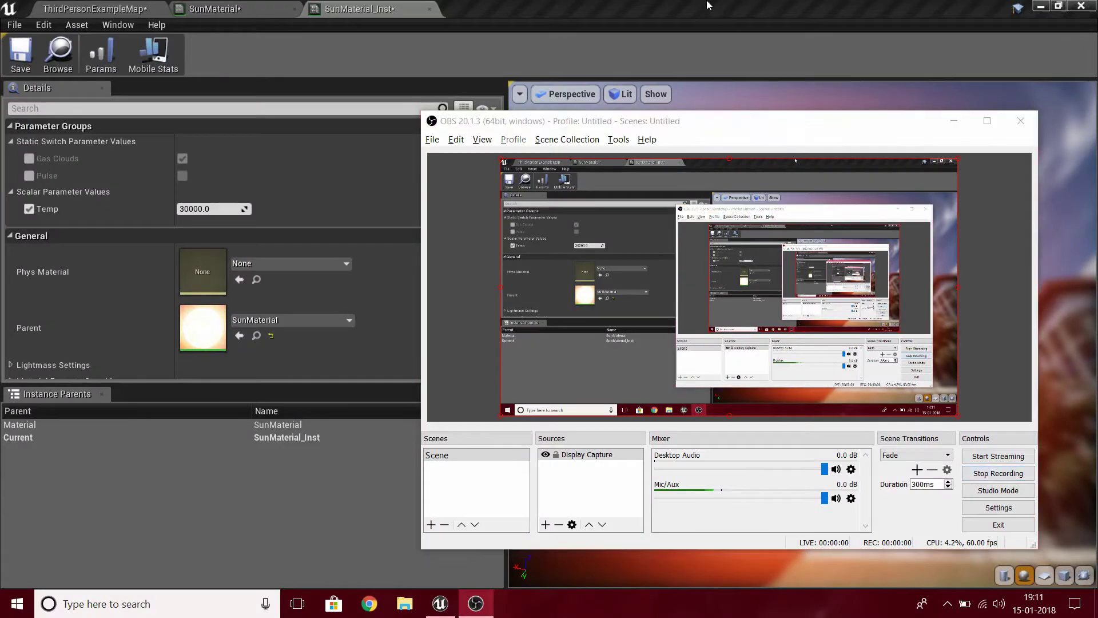
# - Examine the glowing sun sphere in the SunMaterial_Inst preview and compare it with the SunMaterial node graph
pyautogui.click(658, 16)
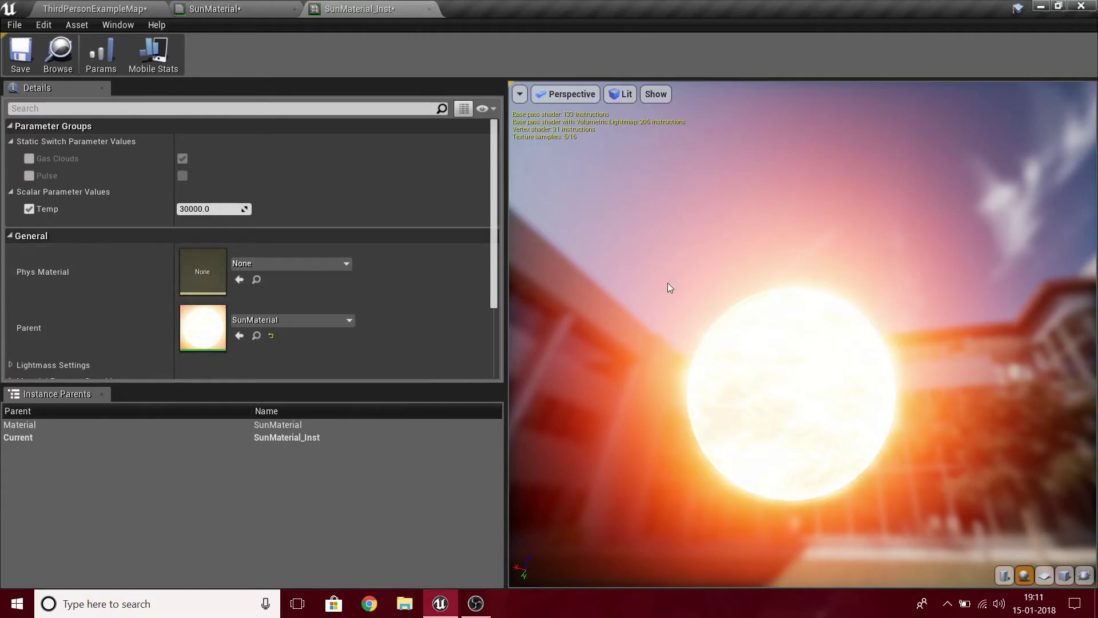
pyautogui.moveTo(667, 289); pyautogui.dragTo(667, 240)
pyautogui.click(266, 9)
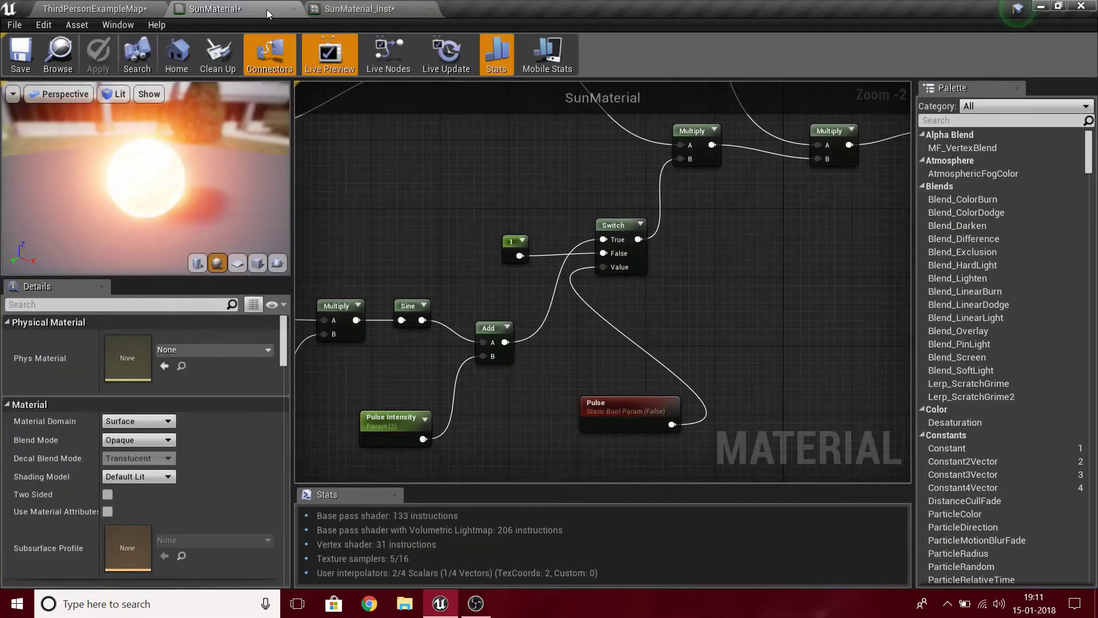
pyautogui.scroll(8, 546, 290)
pyautogui.click(332, 8)
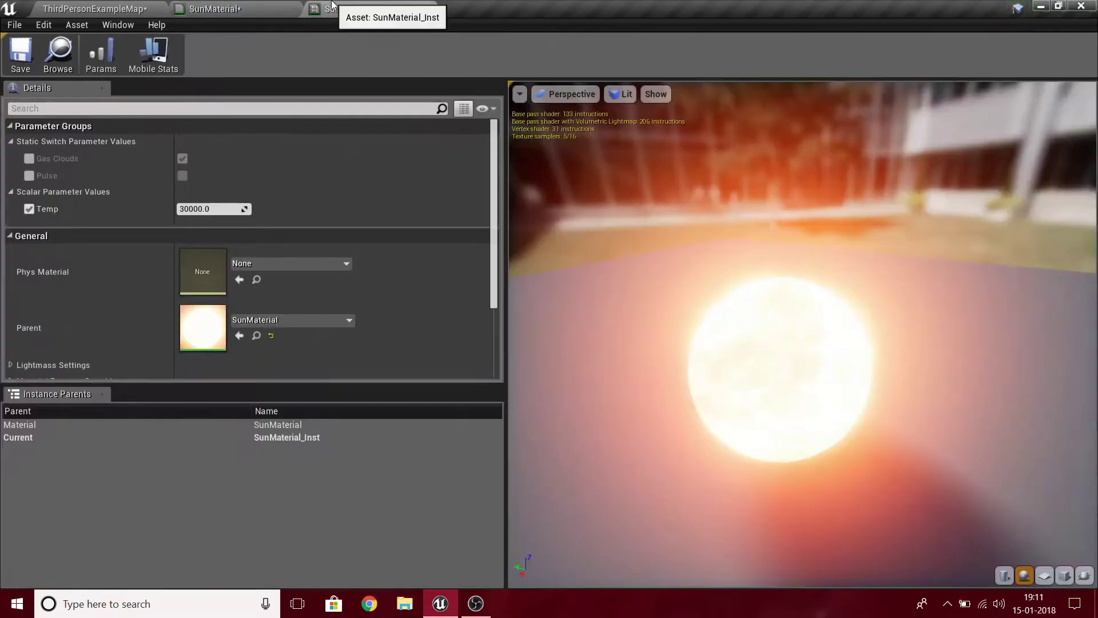
pyautogui.moveTo(711, 312); pyautogui.dragTo(680, 325)
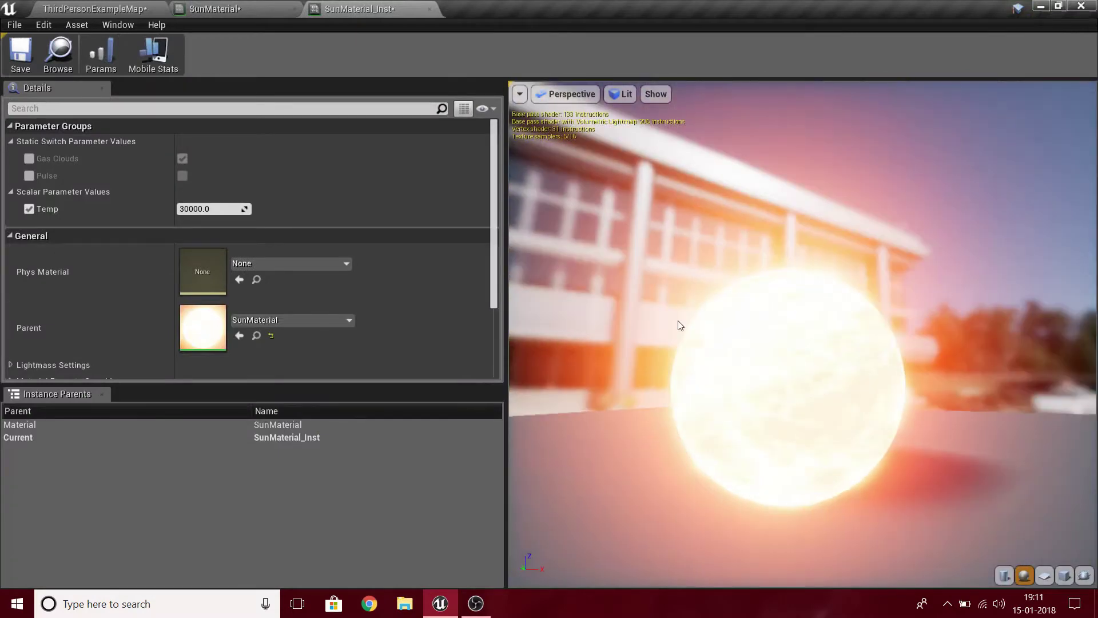
pyautogui.scroll(2, 771, 297)
pyautogui.moveTo(772, 297); pyautogui.dragTo(723, 231, button='middle')
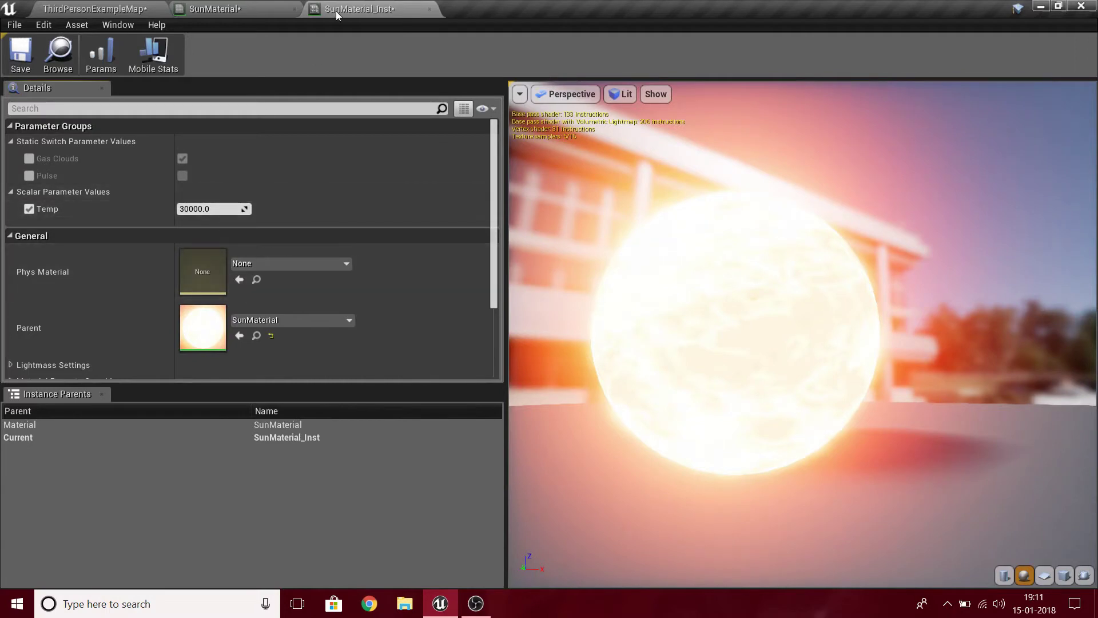
pyautogui.moveTo(335, 11); pyautogui.dragTo(366, 4)
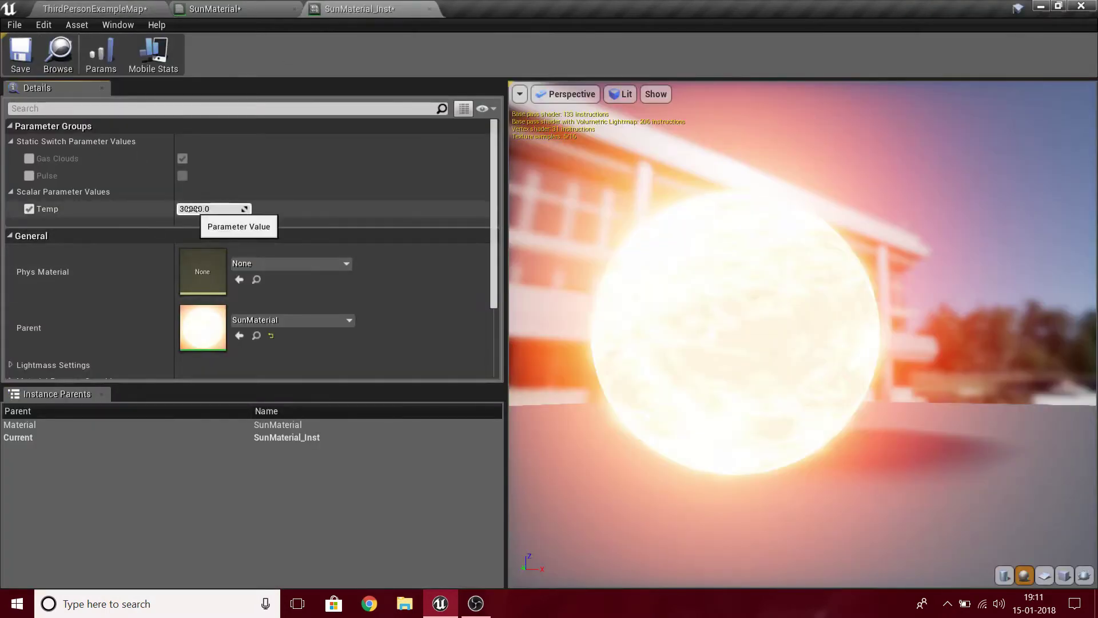
# - Set the Temp parameter of SunMaterial_Inst to 15000000 and inspect the glow in the ThirdPersonExampleMap level
pyautogui.moveTo(212, 209); pyautogui.dragTo(479, 170)
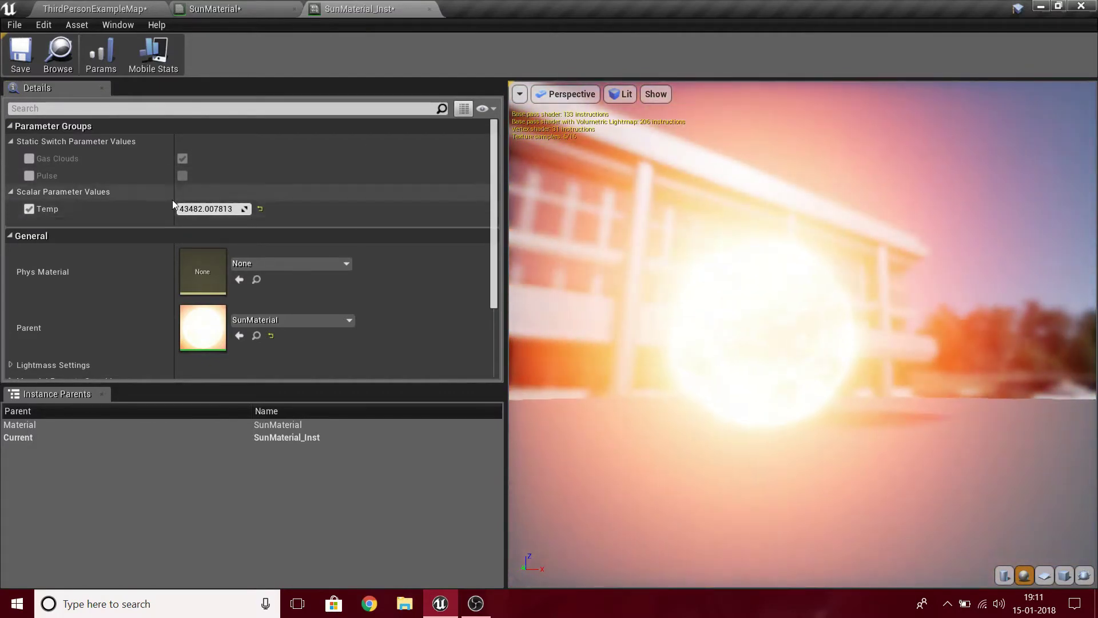
pyautogui.click(189, 209)
pyautogui.write('15')
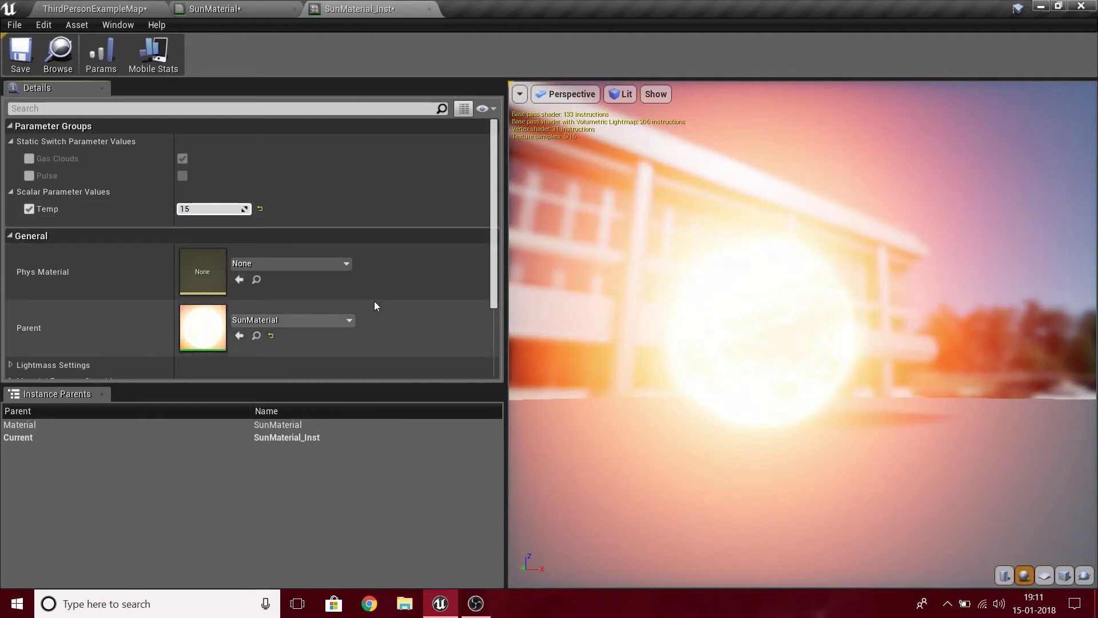
pyautogui.write('000000')
pyautogui.press('Return')
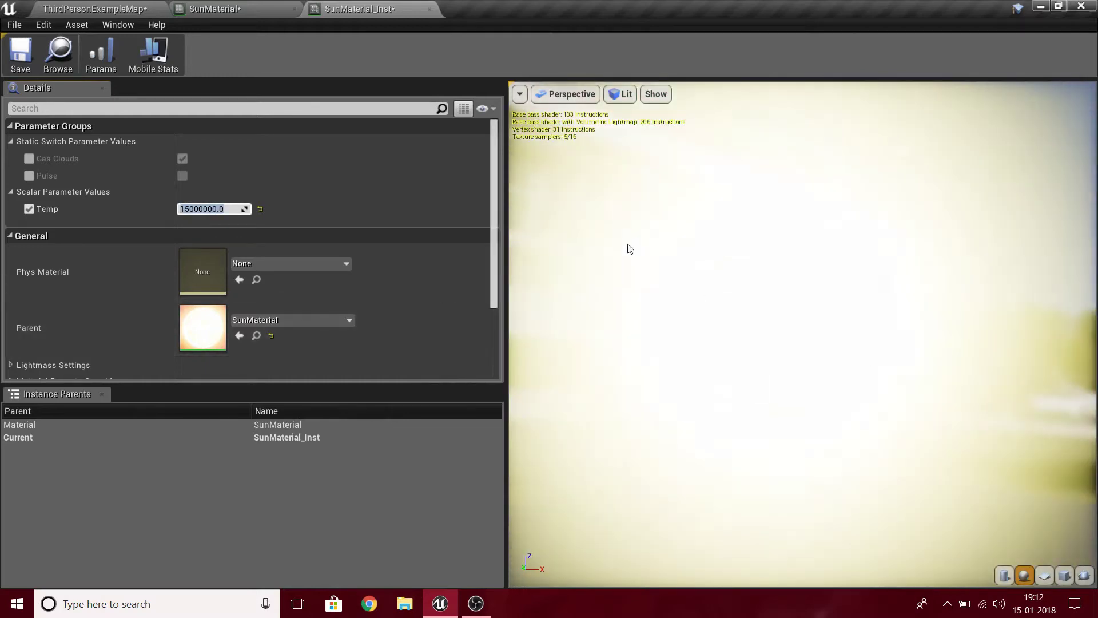
pyautogui.click(109, 9)
pyautogui.moveTo(443, 186); pyautogui.dragTo(413, 223, button='right')
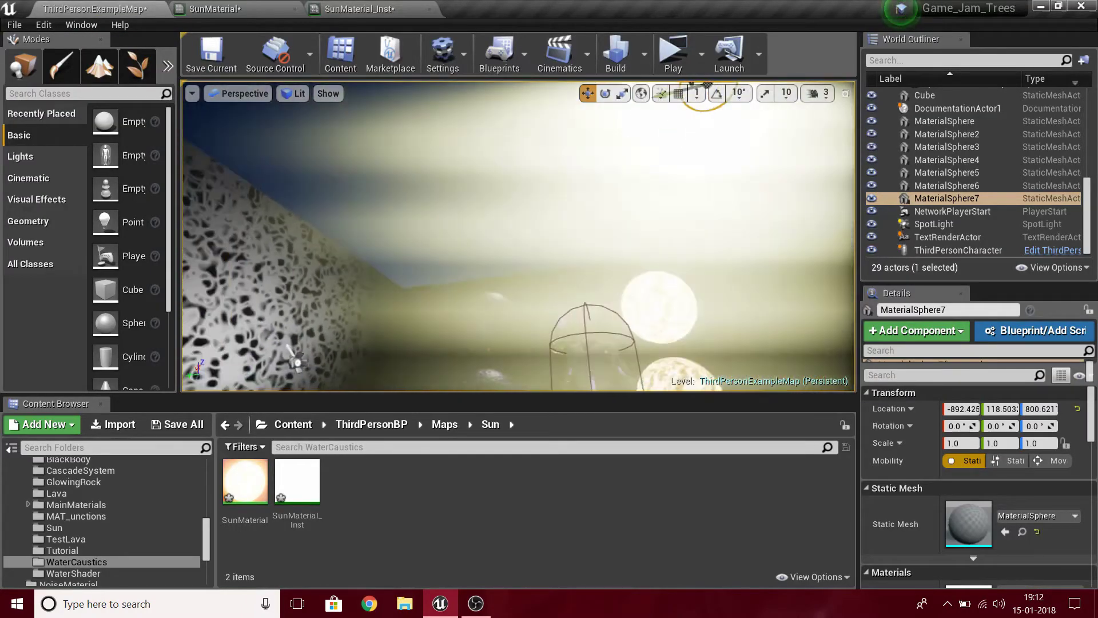
# - Reset the Temp parameter of SunMaterial_Inst to its default and view the sun sphere in the level
pyautogui.click(359, 9)
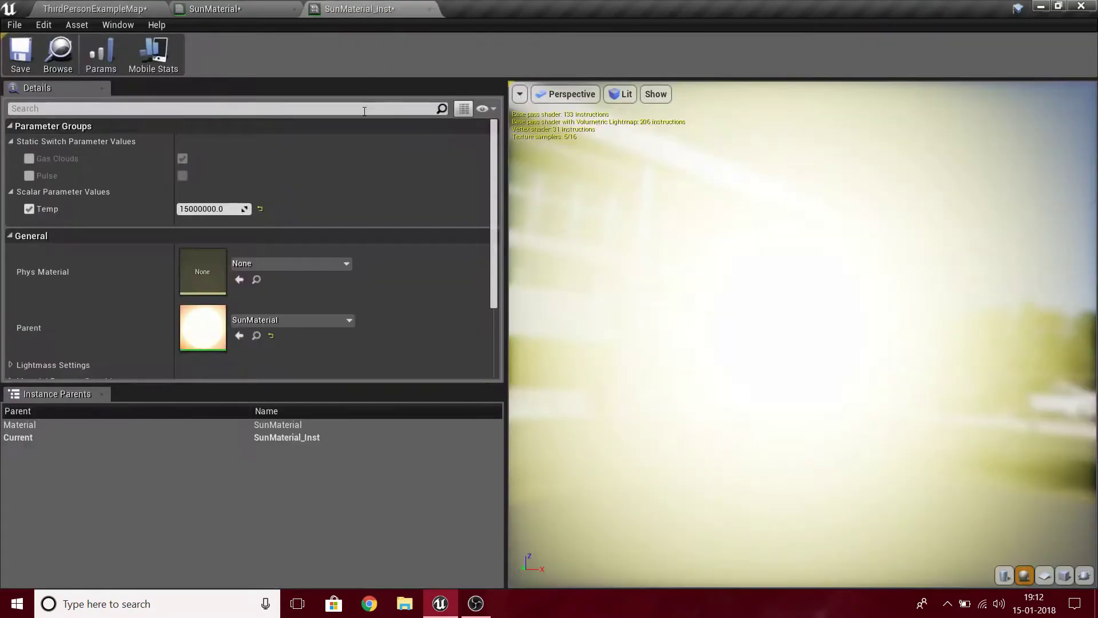
pyautogui.click(260, 208)
pyautogui.click(95, 9)
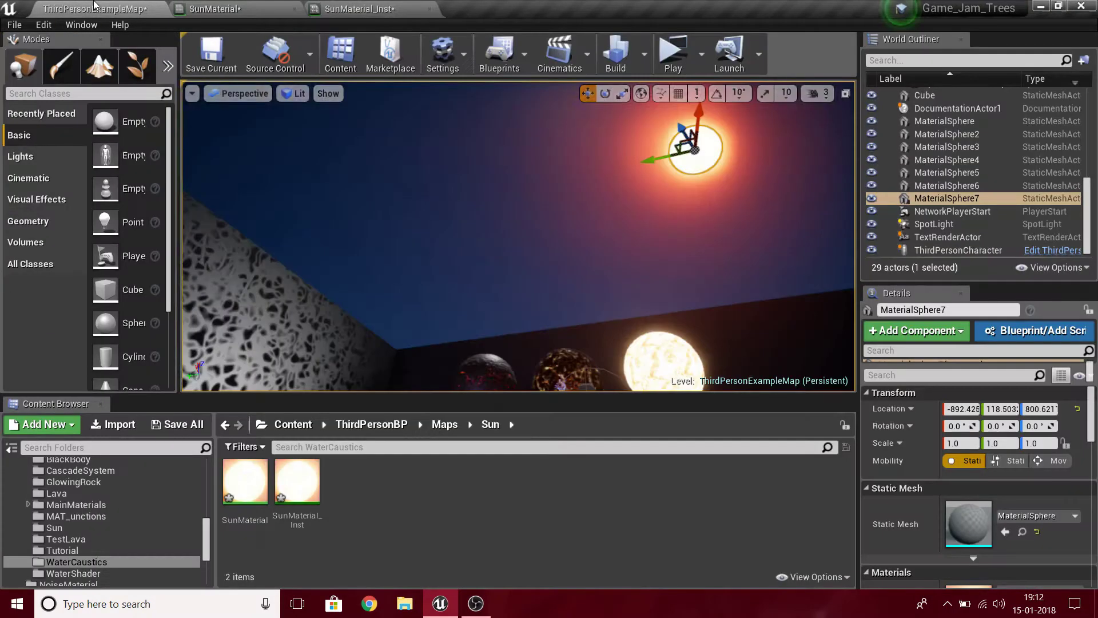
pyautogui.press('f')
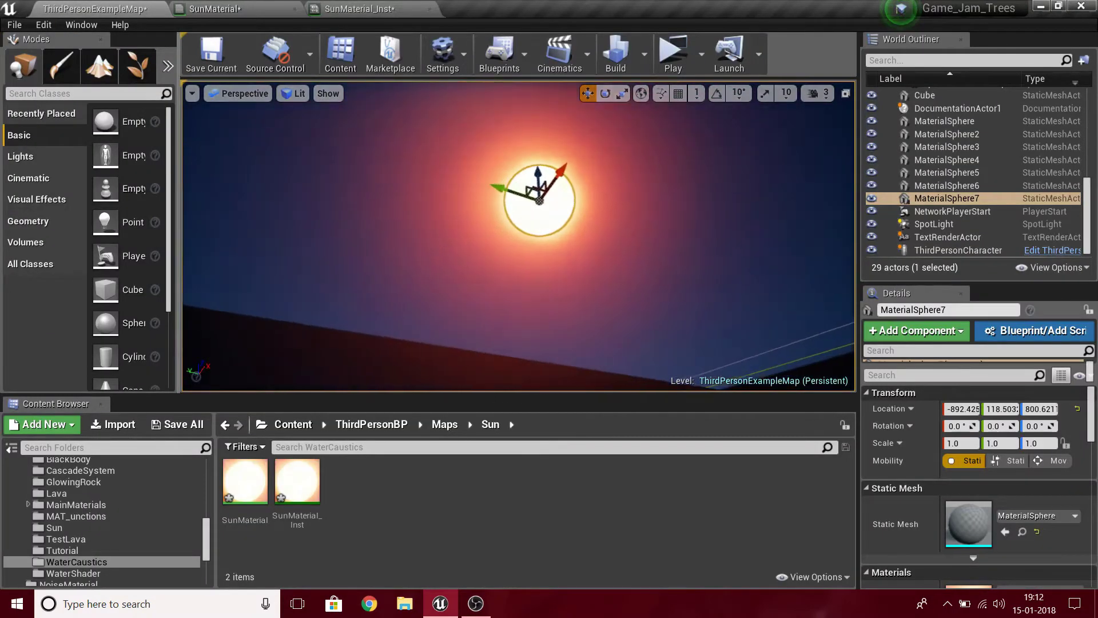
pyautogui.moveTo(519, 235); pyautogui.dragTo(522, 166, button='right')
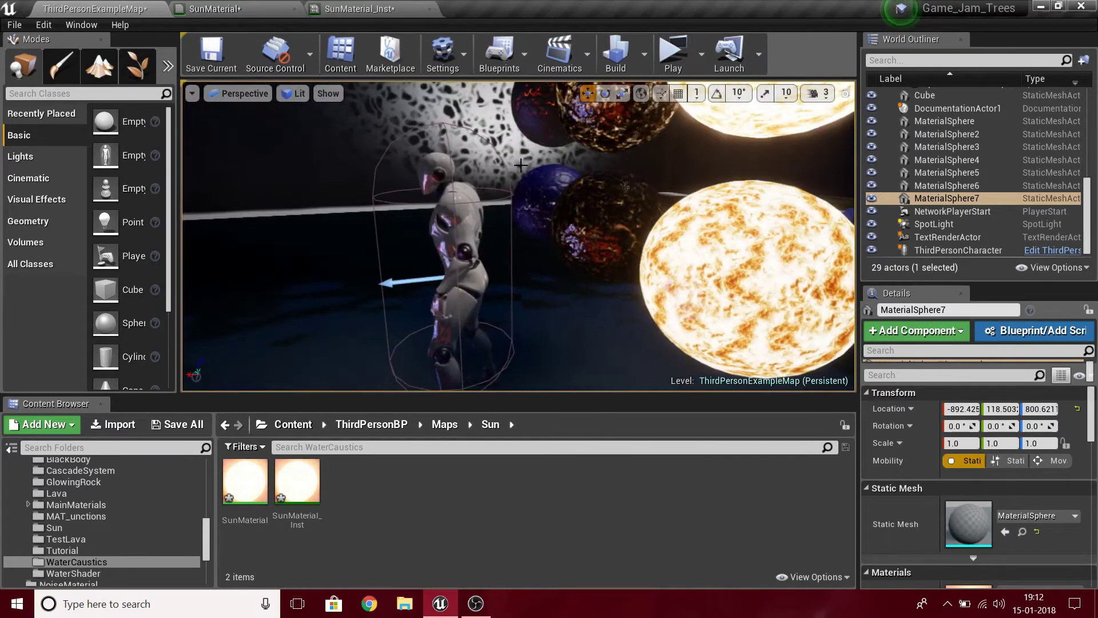
# - Override the Pulse static switch in SunMaterial_Inst, turn it on, and inspect the preview sphere
pyautogui.click(241, 9)
pyautogui.click(376, 7)
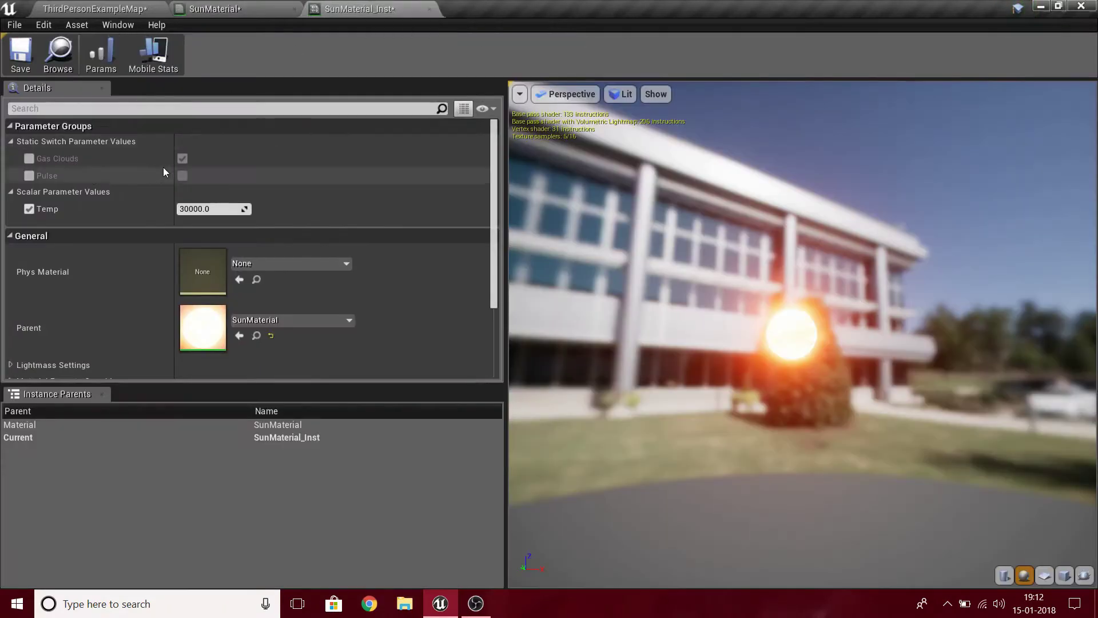
pyautogui.click(29, 176)
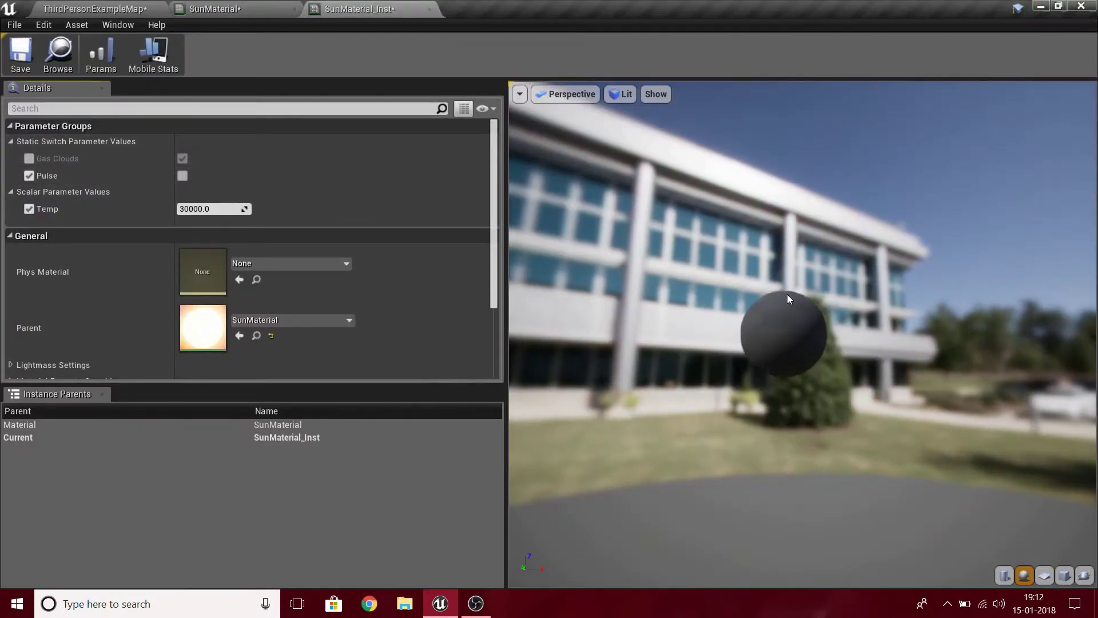
pyautogui.moveTo(787, 294); pyautogui.dragTo(778, 265)
pyautogui.scroll(3, 779, 265)
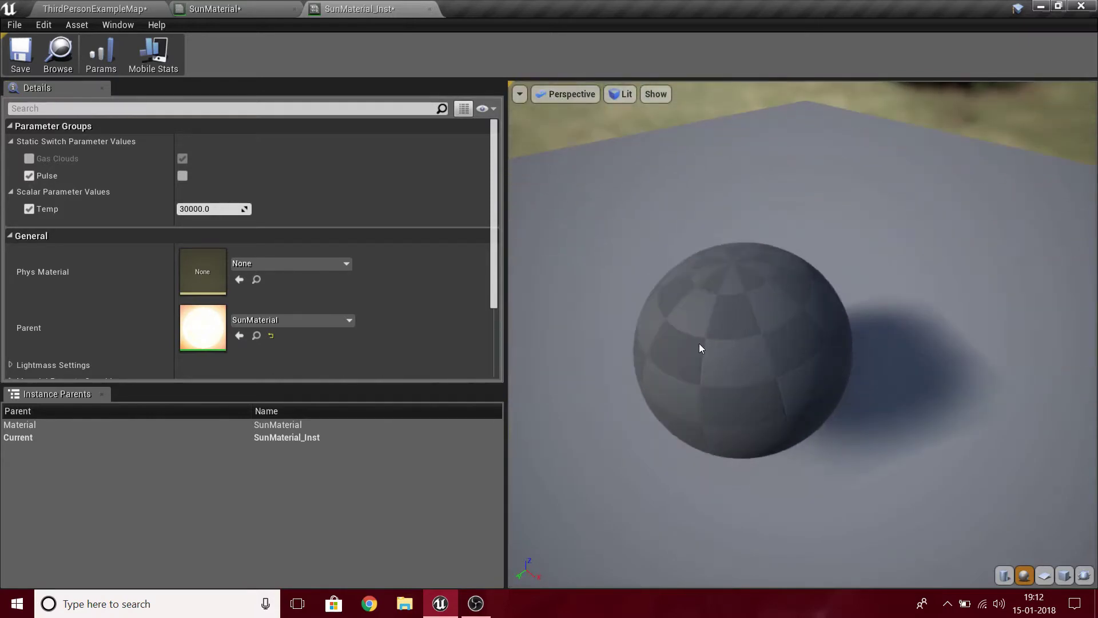
pyautogui.moveTo(699, 343); pyautogui.dragTo(699, 361)
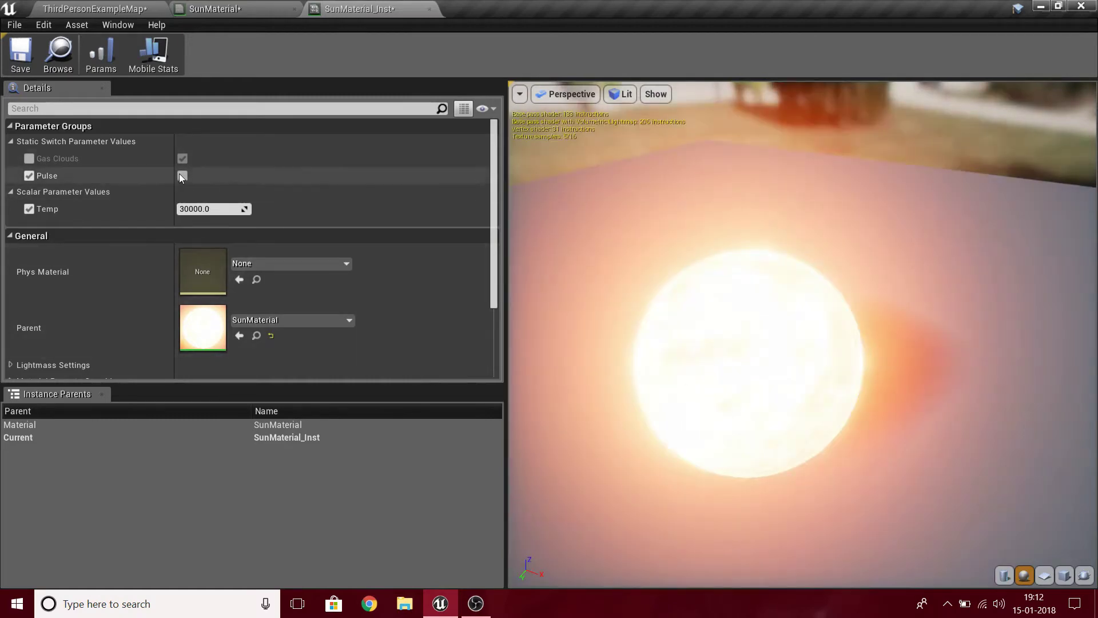
pyautogui.click(181, 175)
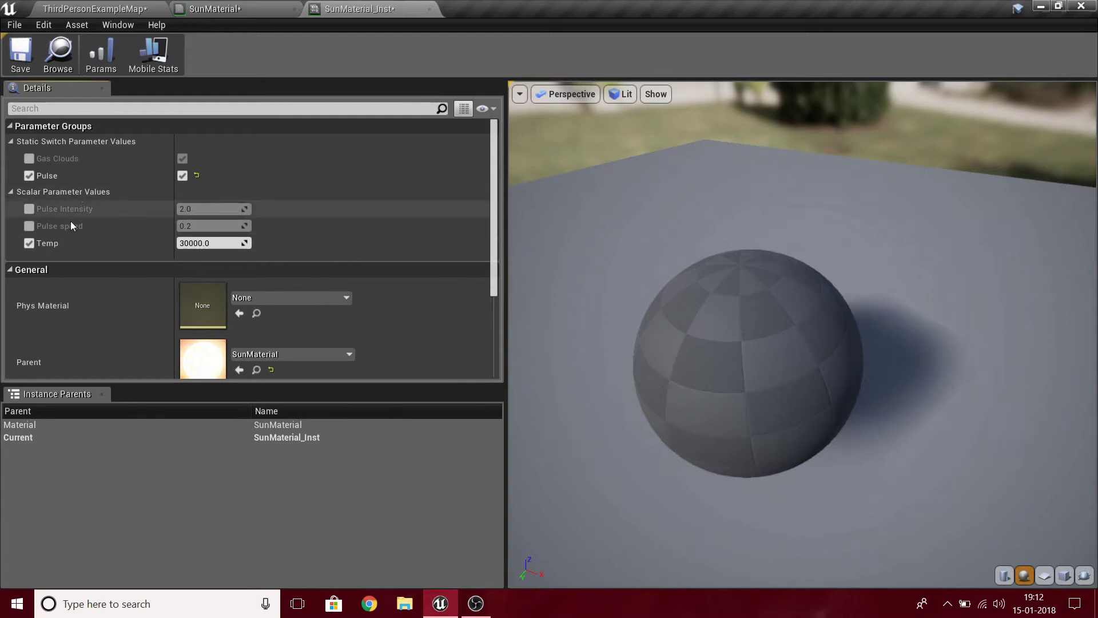
pyautogui.moveTo(778, 358); pyautogui.dragTo(915, 320)
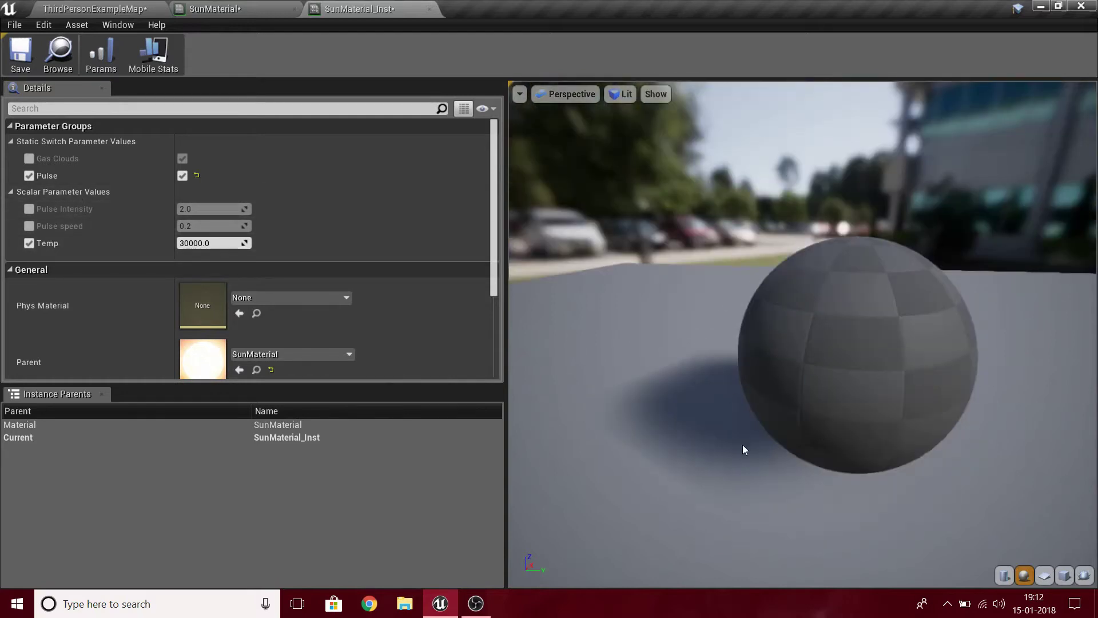
pyautogui.moveTo(743, 444); pyautogui.dragTo(754, 431)
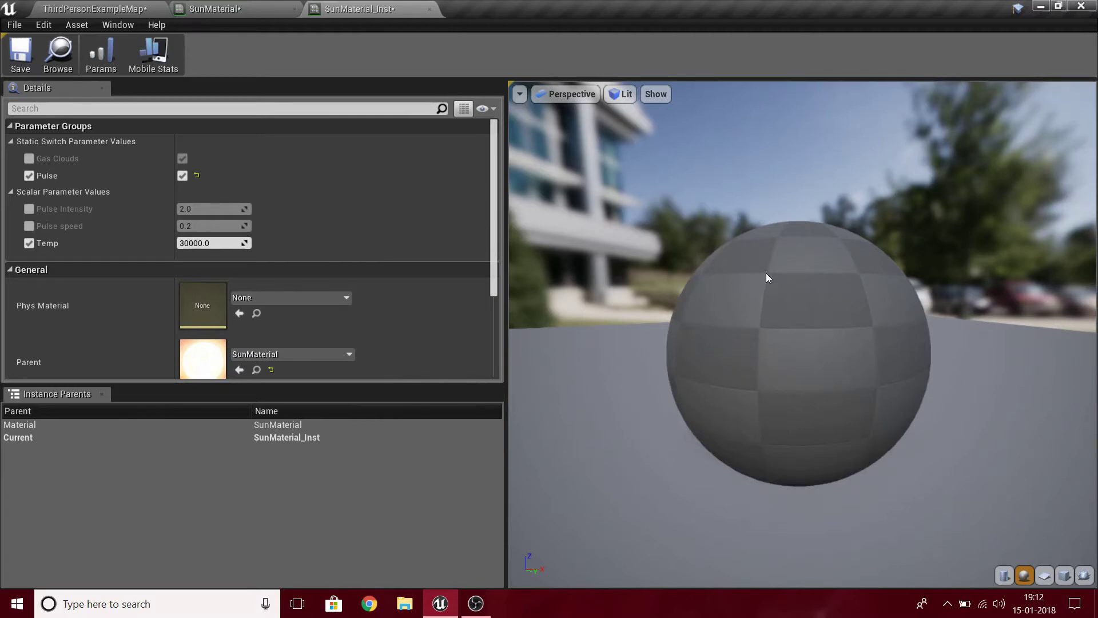
pyautogui.moveTo(767, 273); pyautogui.dragTo(780, 304)
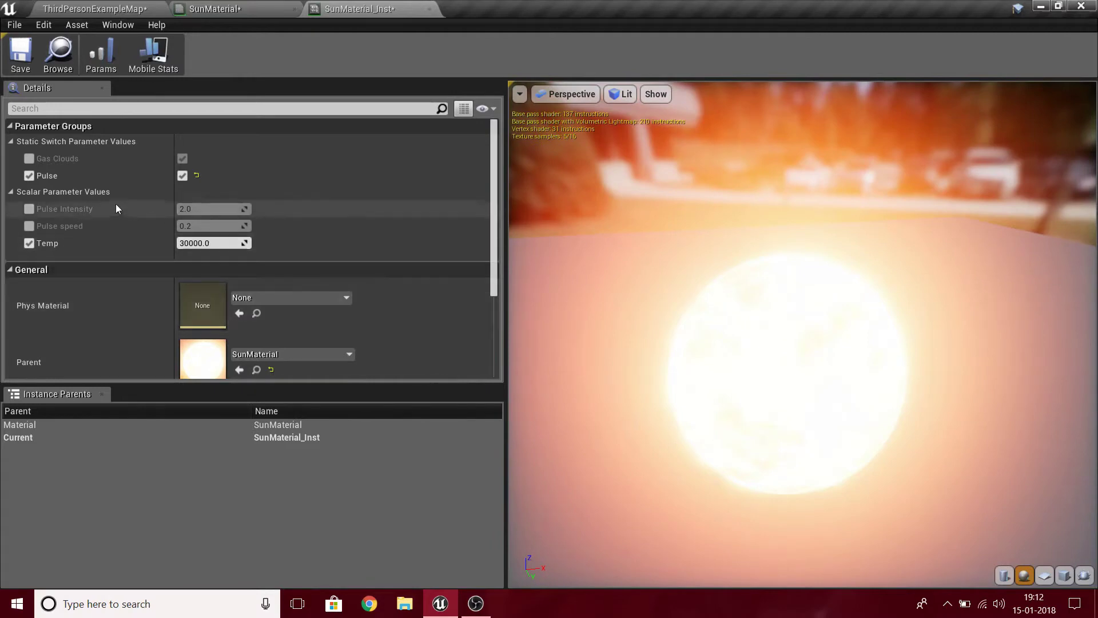
# - Override Pulse speed, set it to 1.0, and watch the pulsing sun in the preview and the level
pyautogui.click(30, 226)
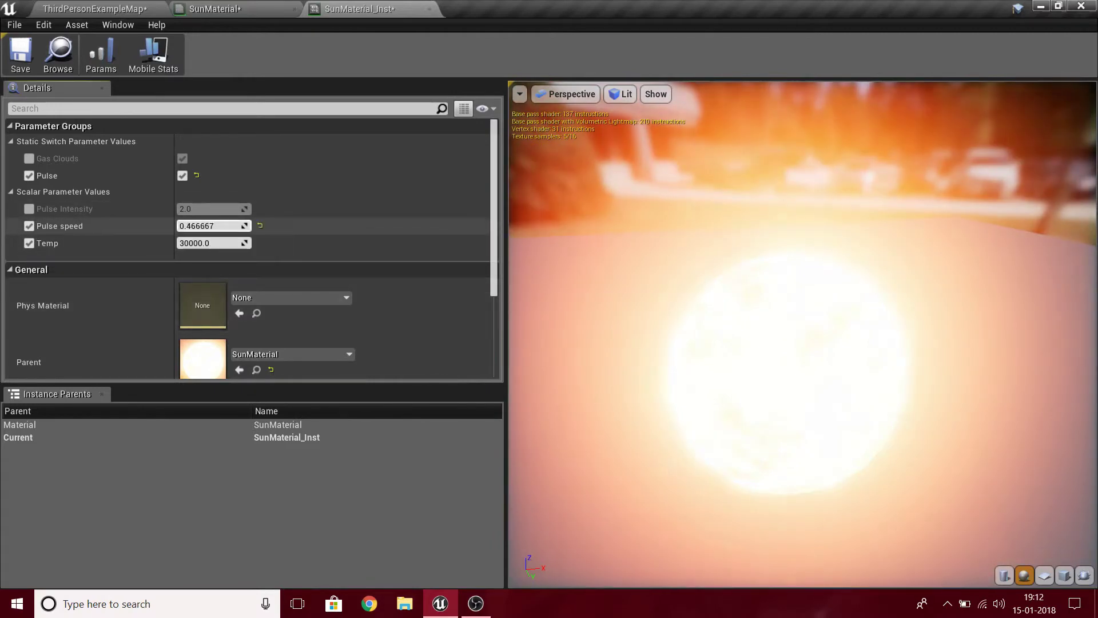
pyautogui.moveTo(210, 226); pyautogui.dragTo(252, 226)
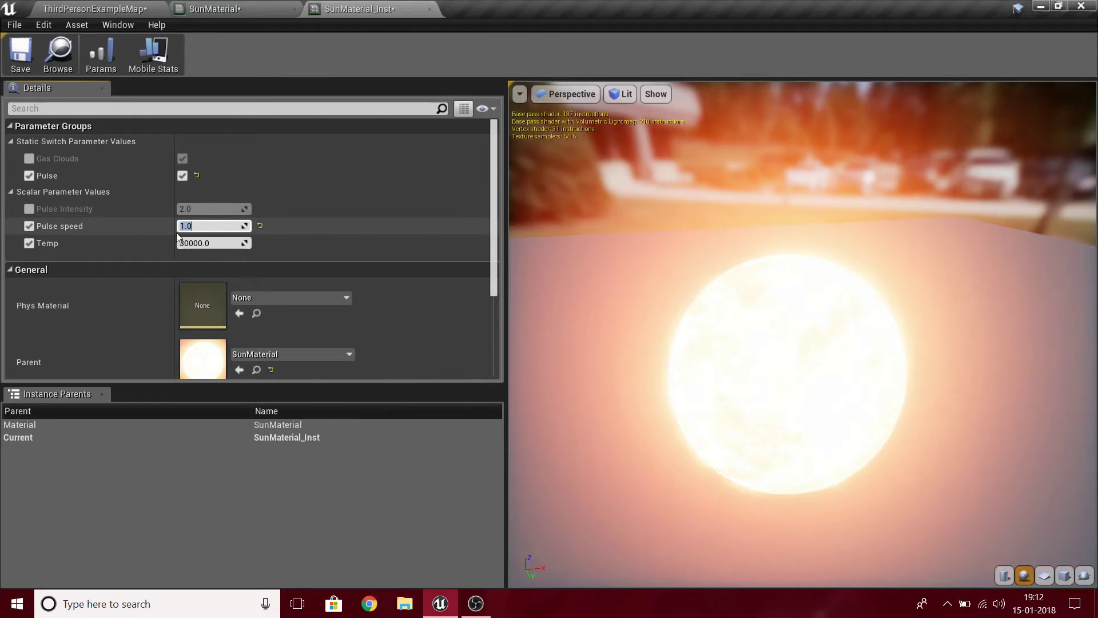
pyautogui.press('Return')
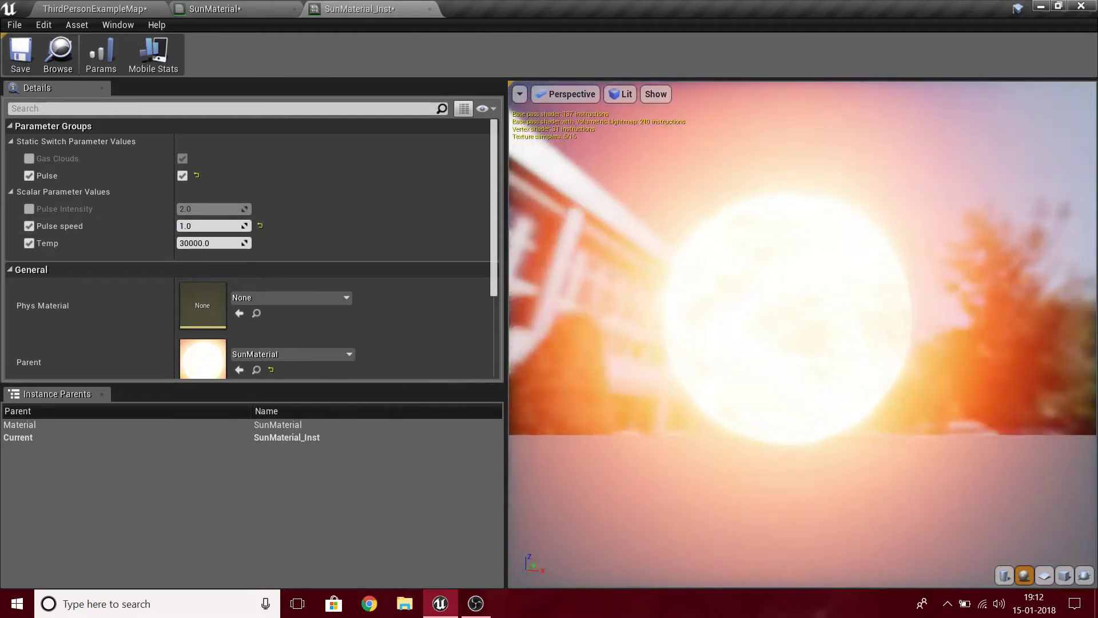
pyautogui.moveTo(595, 318); pyautogui.dragTo(514, 318)
pyautogui.click(82, 7)
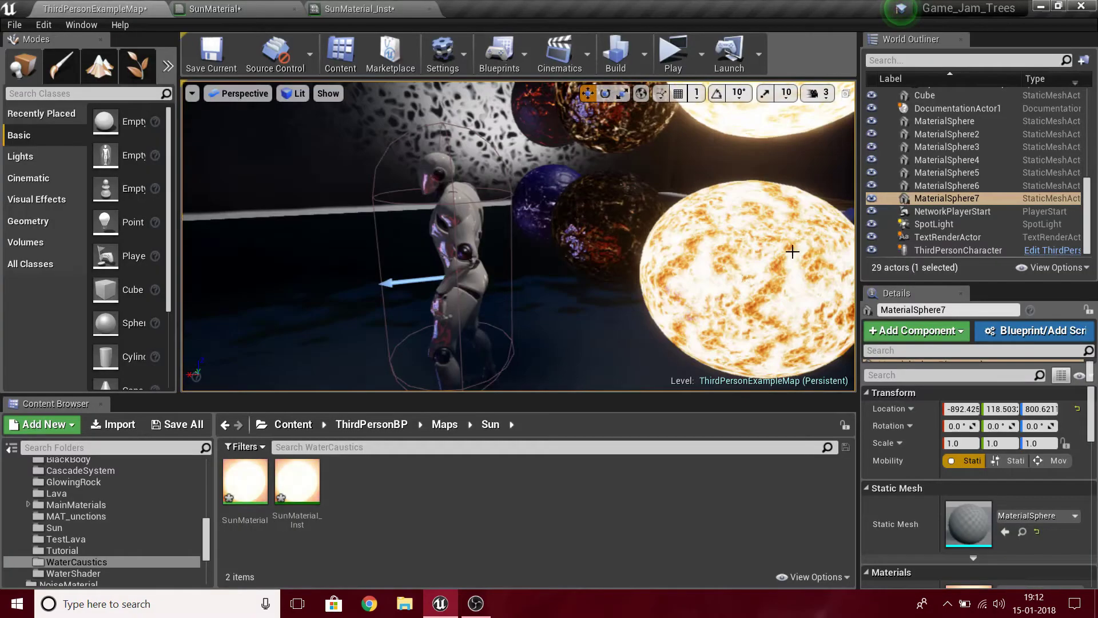
pyautogui.moveTo(576, 307); pyautogui.dragTo(547, 292, button='right')
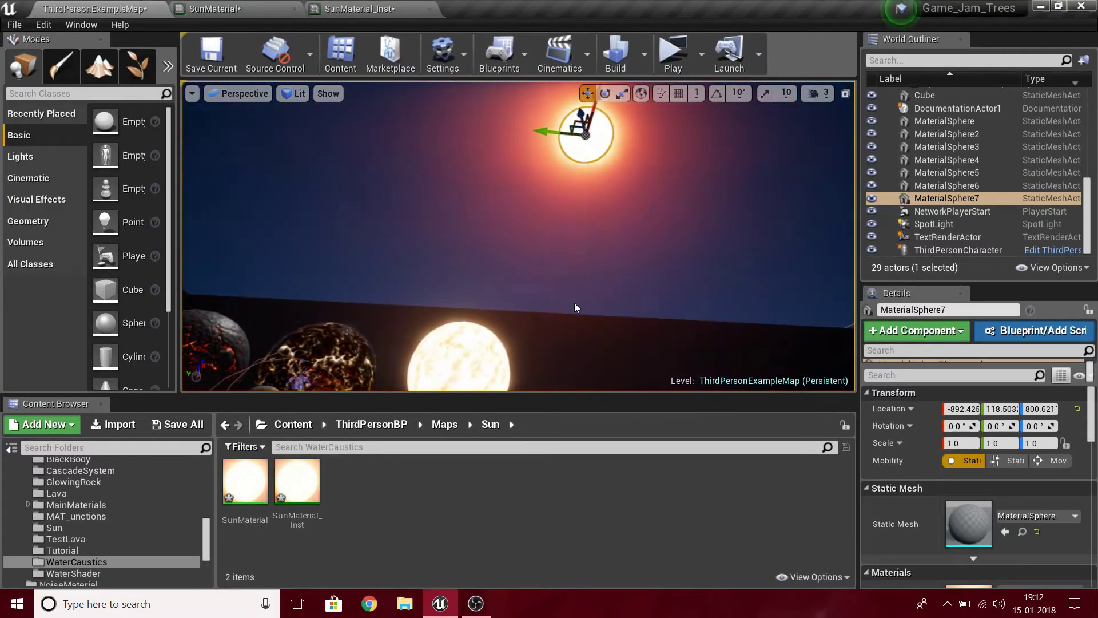
pyautogui.moveTo(550, 256); pyautogui.dragTo(577, 206, button='right')
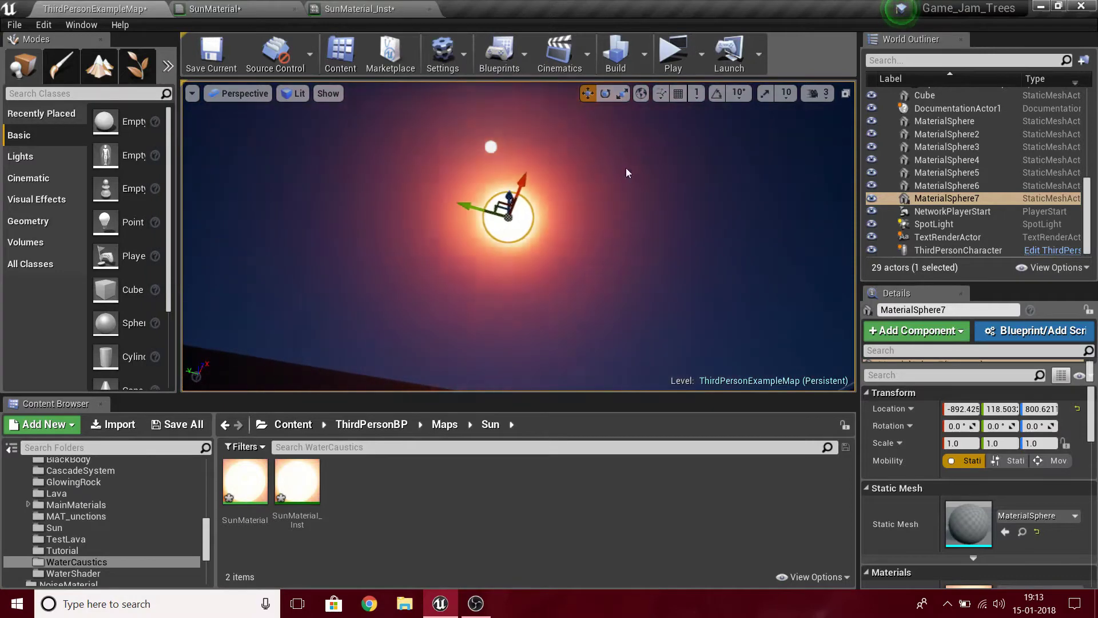
# - Reset the Pulse switch of SunMaterial_Inst to its default and remove its override
pyautogui.click(216, 8)
pyautogui.click(341, 7)
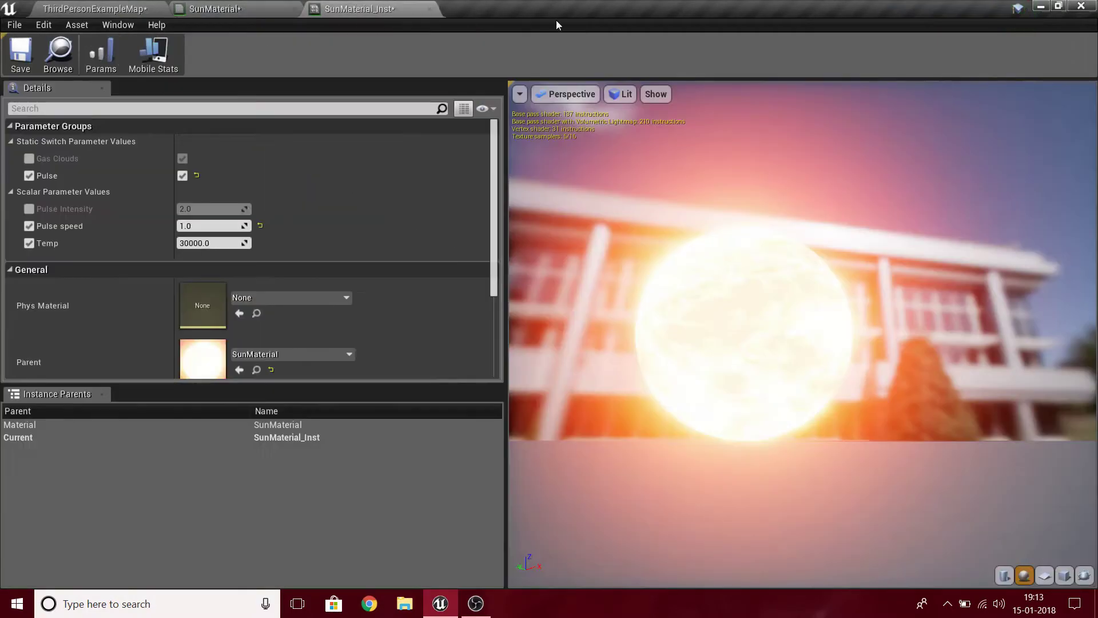
pyautogui.click(196, 176)
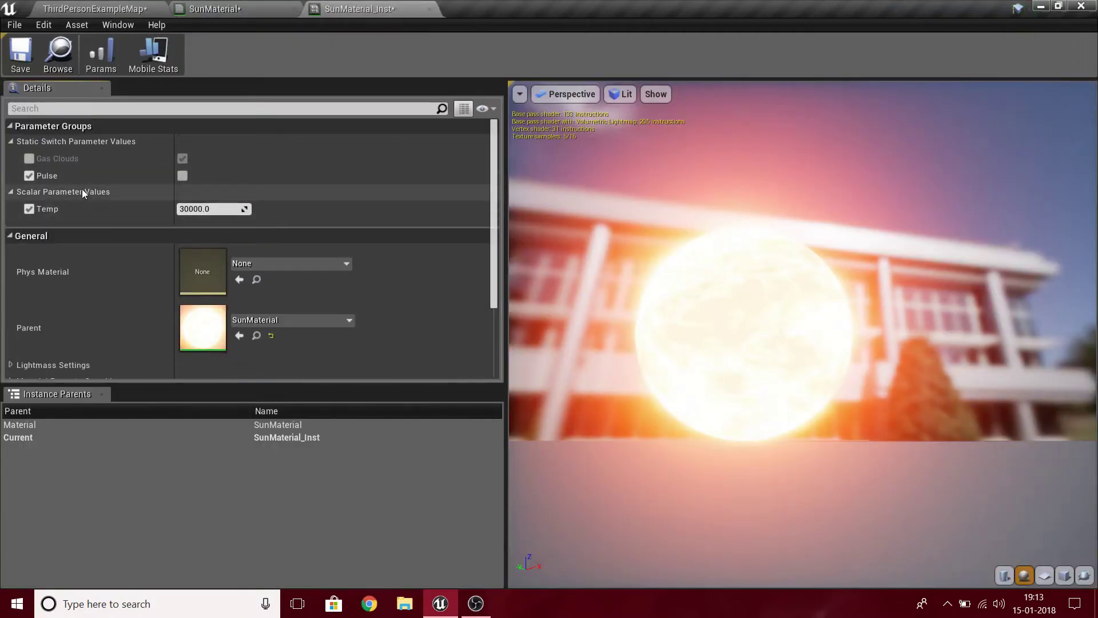
pyautogui.click(30, 175)
# - Override the Gas Clouds static switch in SunMaterial_Inst, turn it off, and inspect the preview sphere
pyautogui.click(30, 158)
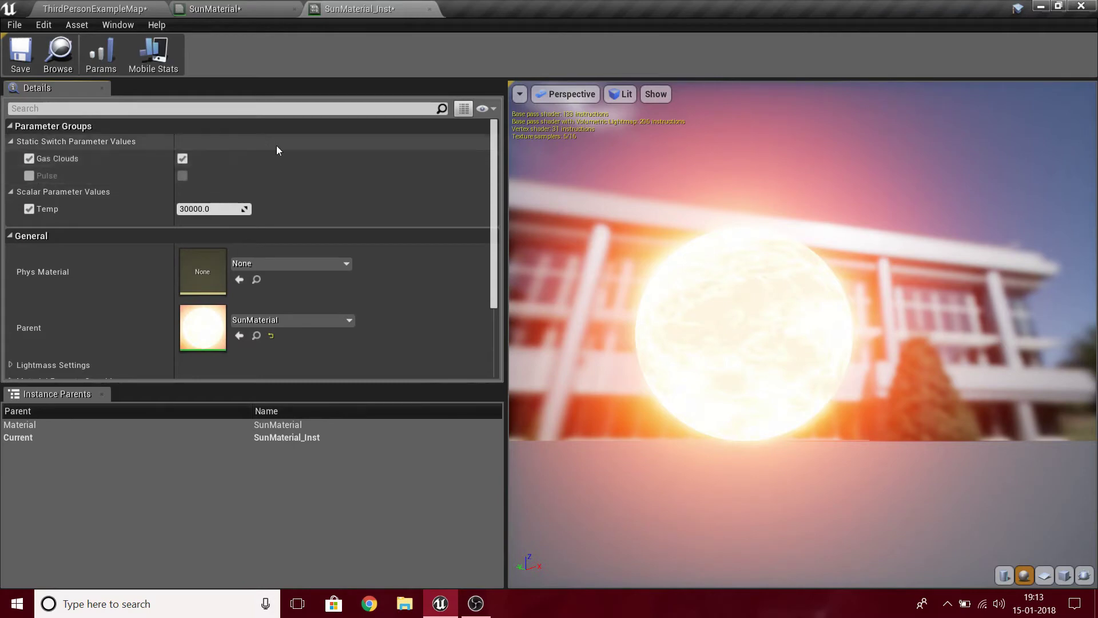
pyautogui.moveTo(764, 307); pyautogui.dragTo(658, 335)
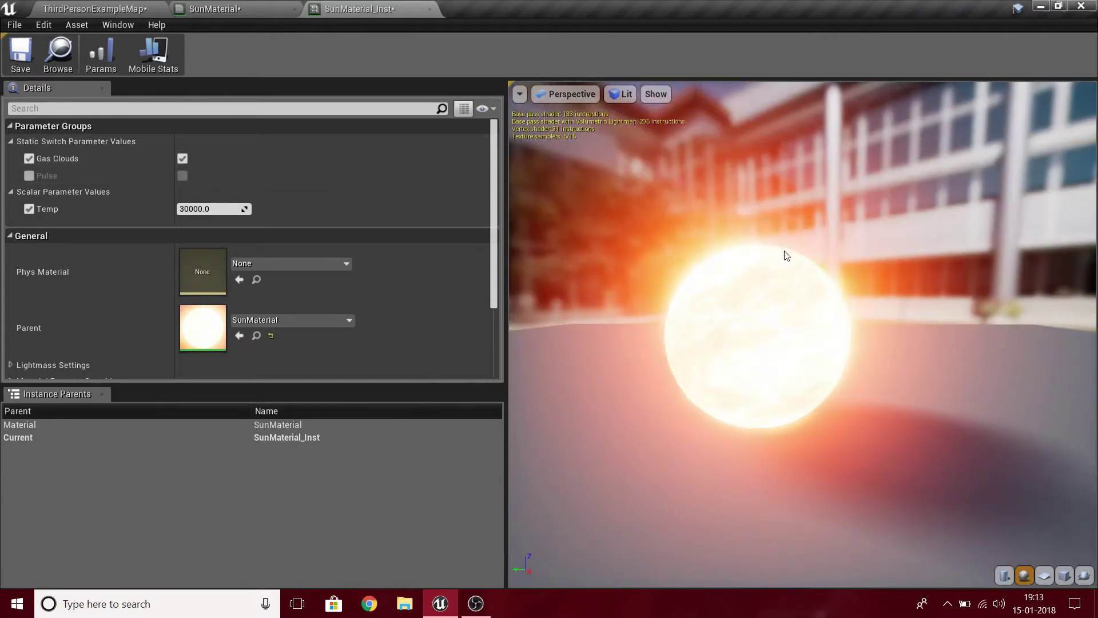
pyautogui.click(182, 159)
pyautogui.moveTo(757, 349); pyautogui.dragTo(722, 339)
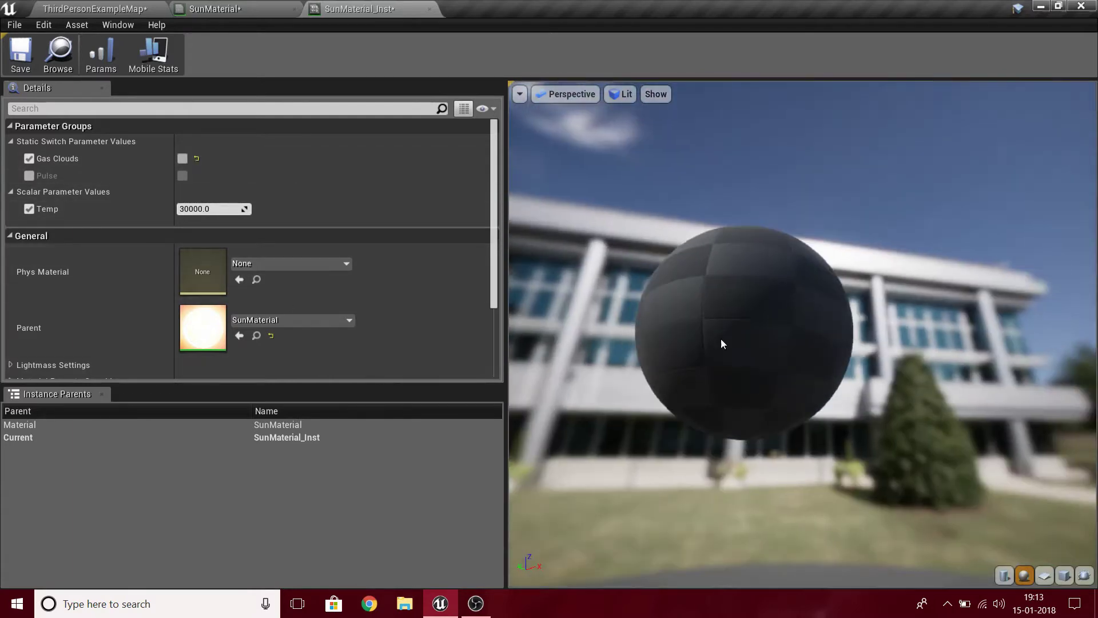
pyautogui.moveTo(950, 205); pyautogui.dragTo(756, 259)
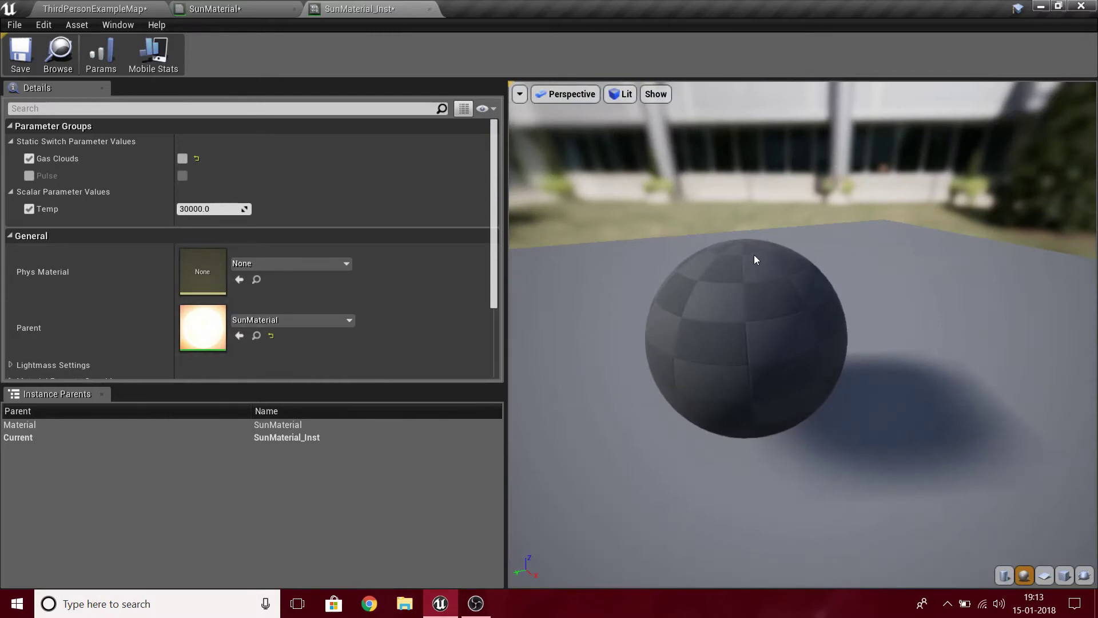
pyautogui.moveTo(797, 354); pyautogui.dragTo(708, 424)
pyautogui.scroll(5, 753, 402)
pyautogui.scroll(-6, 702, 423)
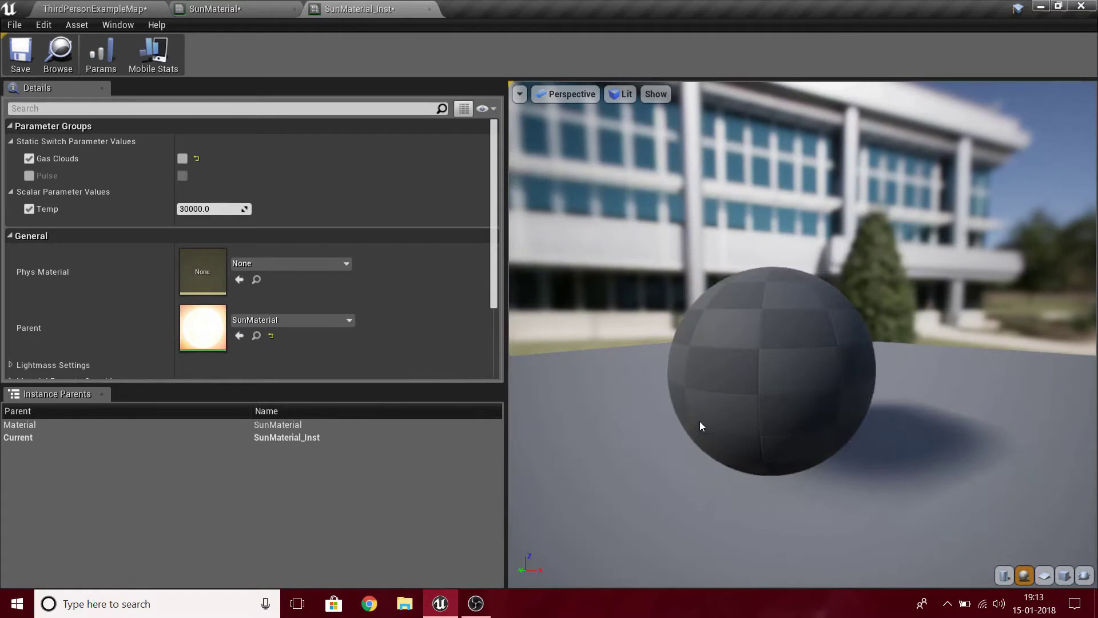
# - Inspect the preview sphere from several angles and turn the Gas Clouds switch of SunMaterial_Inst back on
pyautogui.scroll(-3, 306, 271)
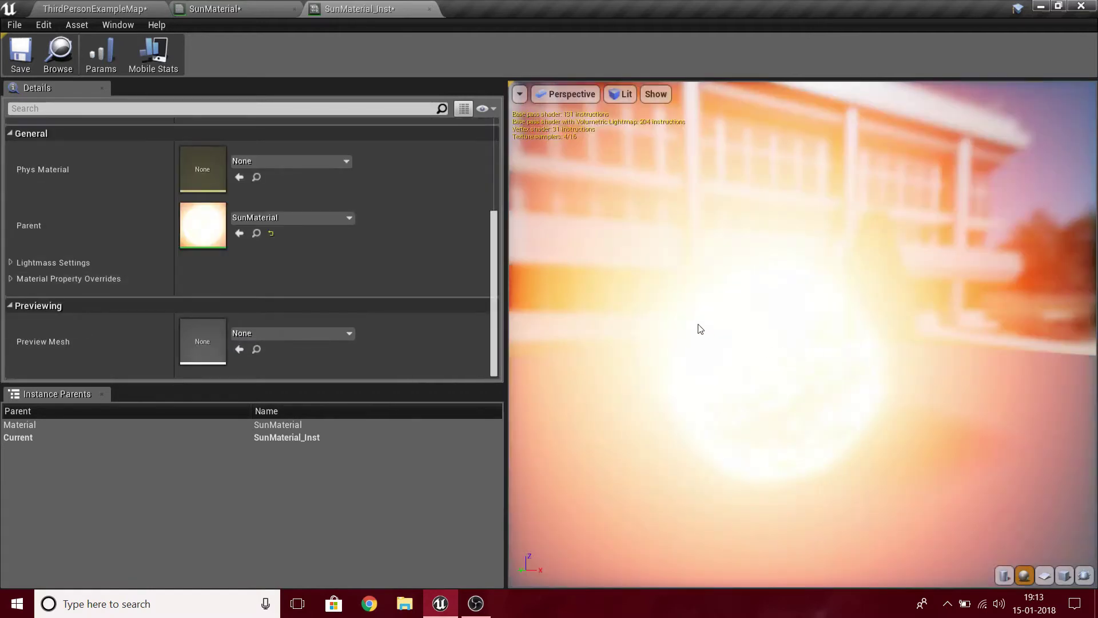
pyautogui.moveTo(700, 329); pyautogui.dragTo(710, 194)
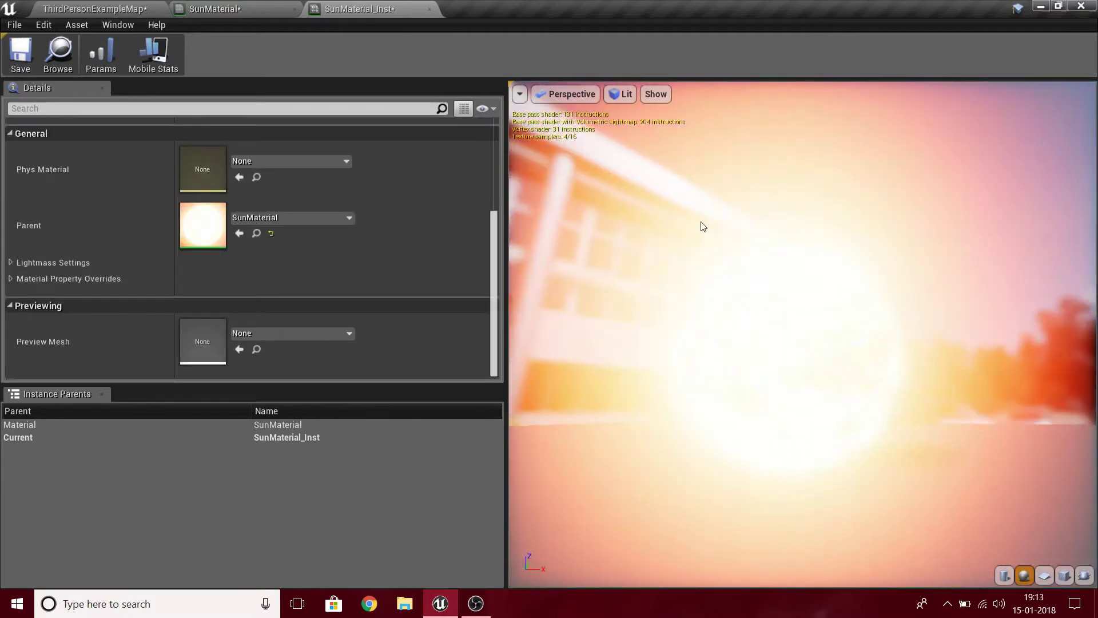
pyautogui.scroll(3, 122, 213)
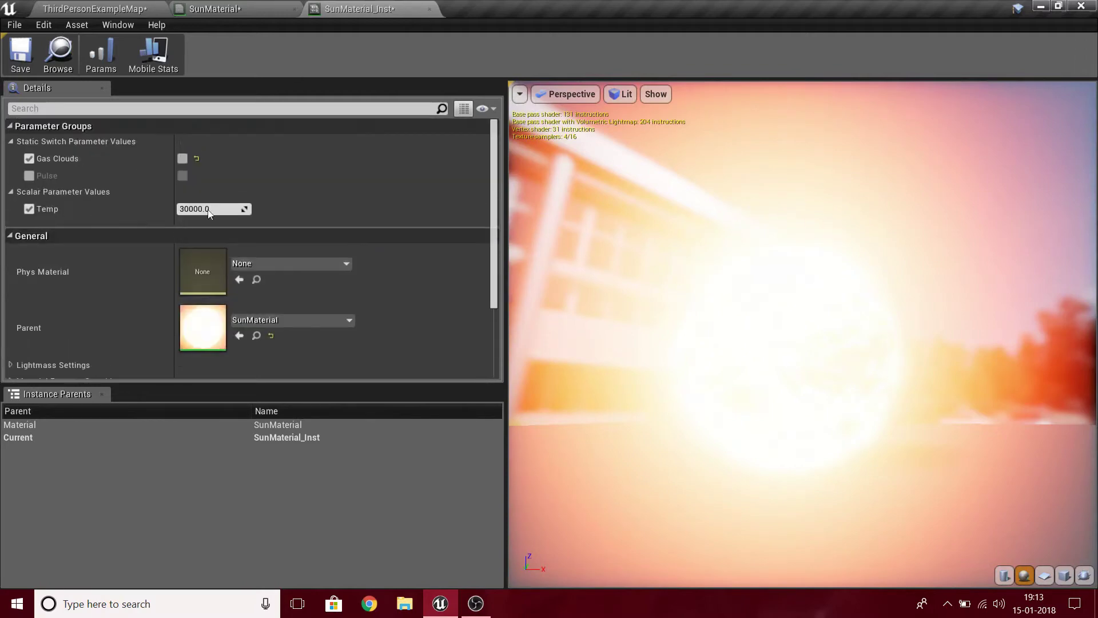
pyautogui.click(182, 158)
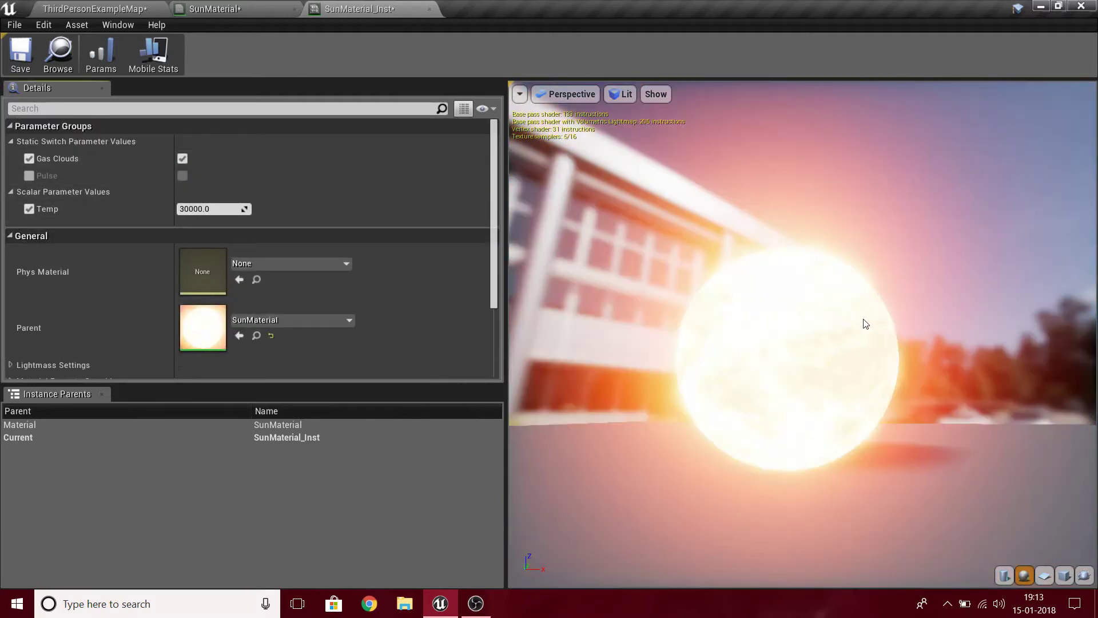
pyautogui.moveTo(865, 321); pyautogui.dragTo(772, 309)
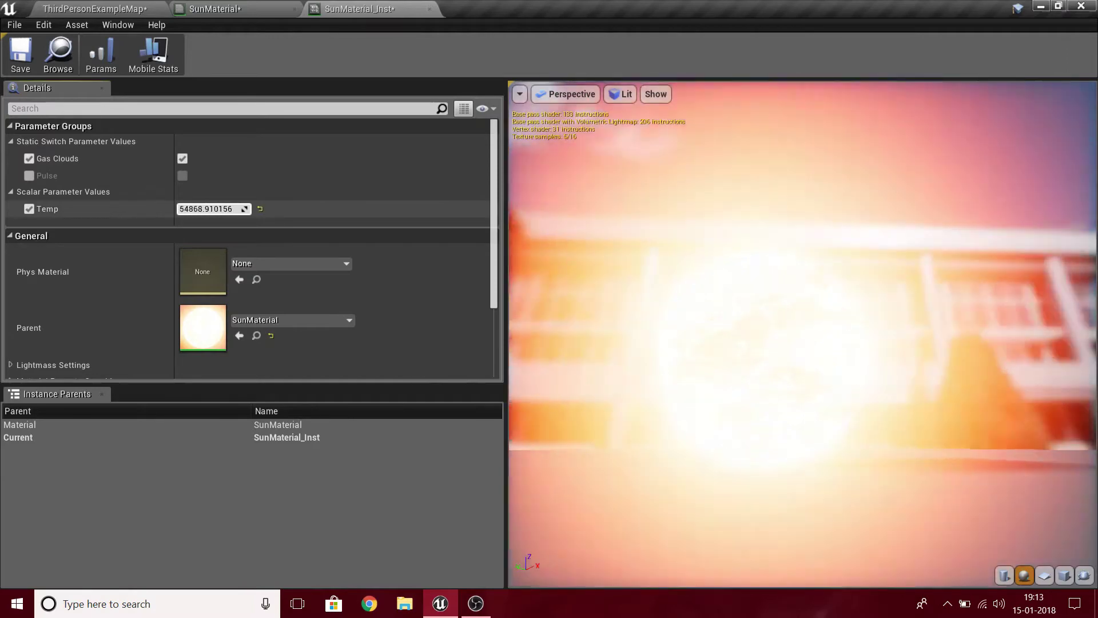
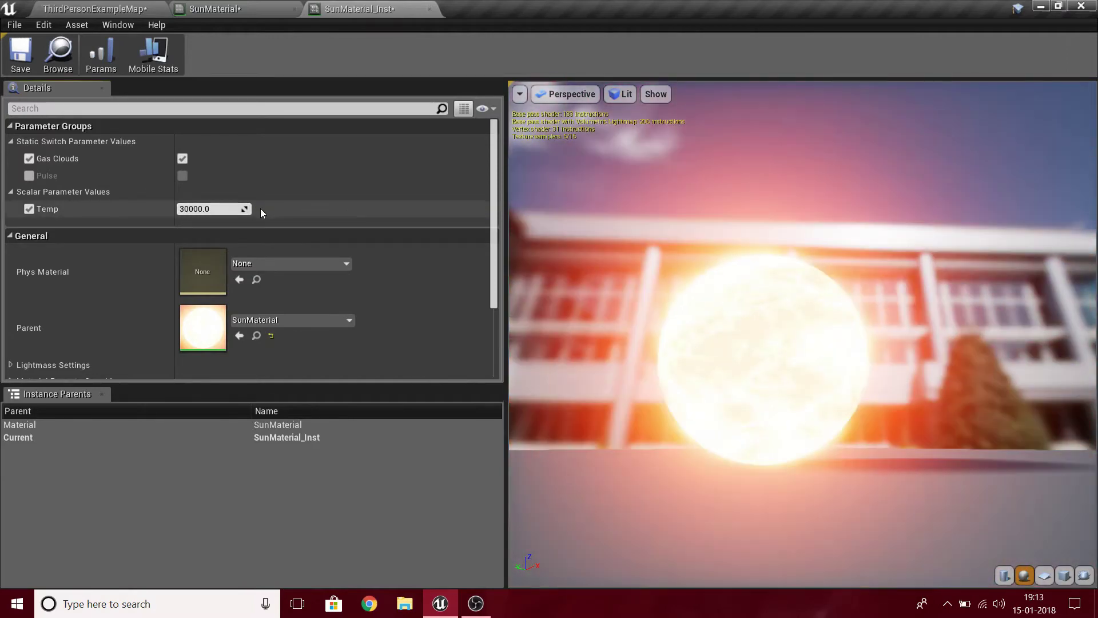
# - Remove the Gas Clouds and Temp overrides from SunMaterial_Inst and close its editor
pyautogui.click(29, 159)
pyautogui.click(33, 212)
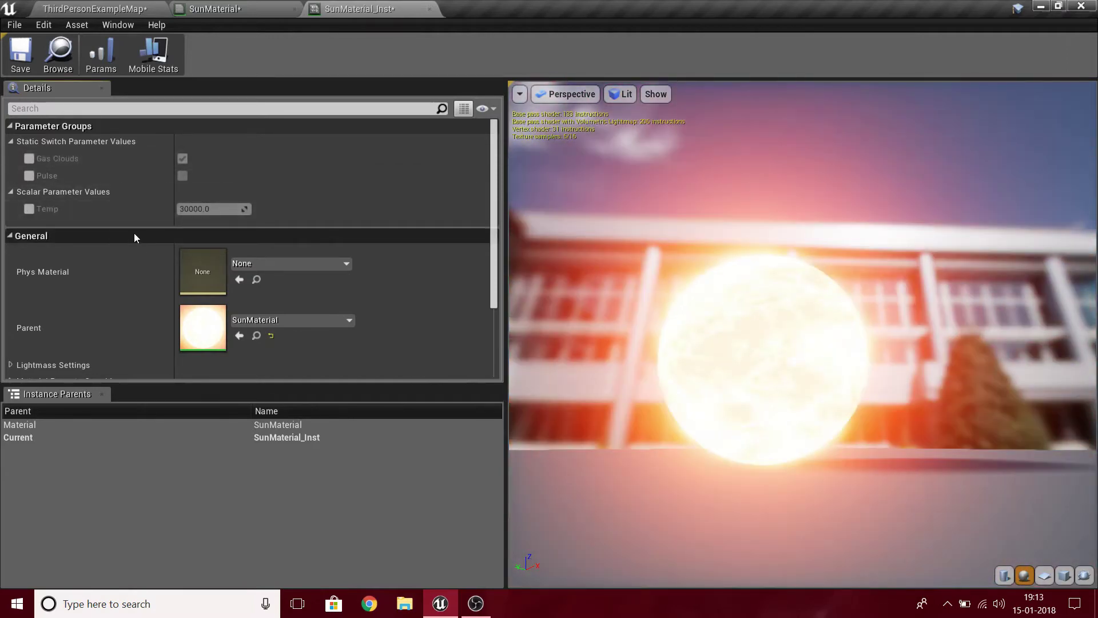
pyautogui.click(220, 9)
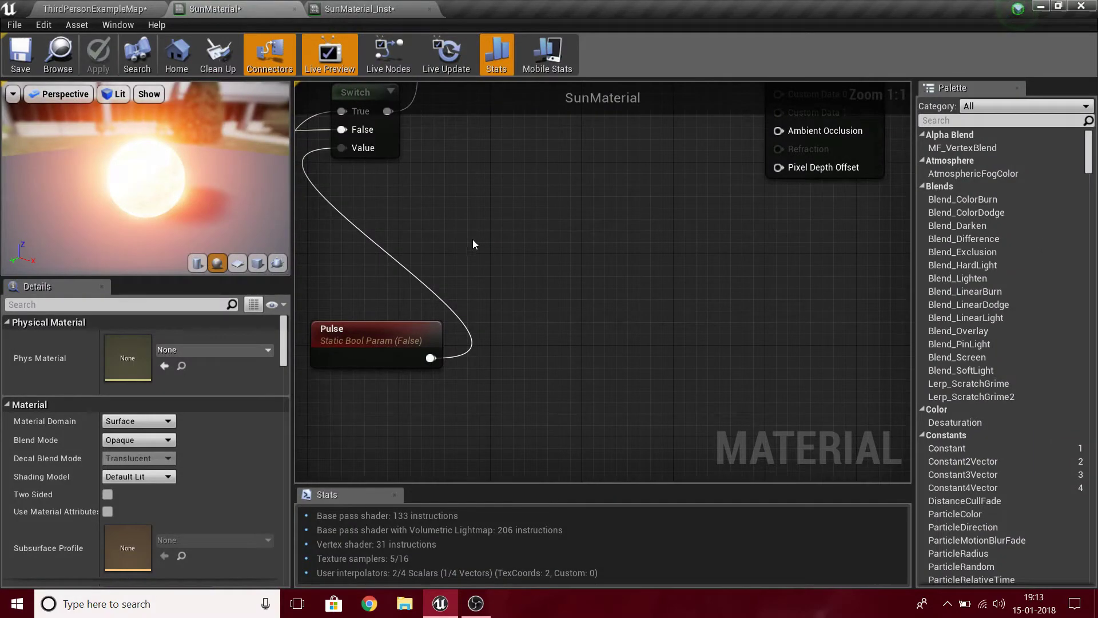
pyautogui.scroll(-5, 551, 411)
pyautogui.click(424, 8)
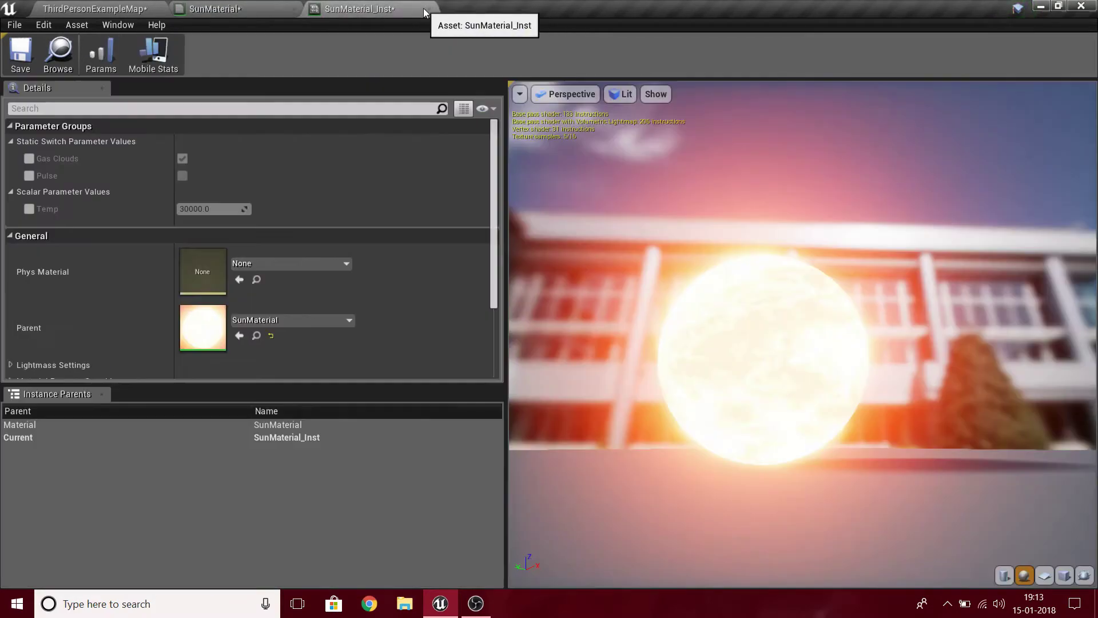
pyautogui.click(428, 9)
# - Create a new material named Tuto in the Sun content folder and open it for editing
pyautogui.click(54, 7)
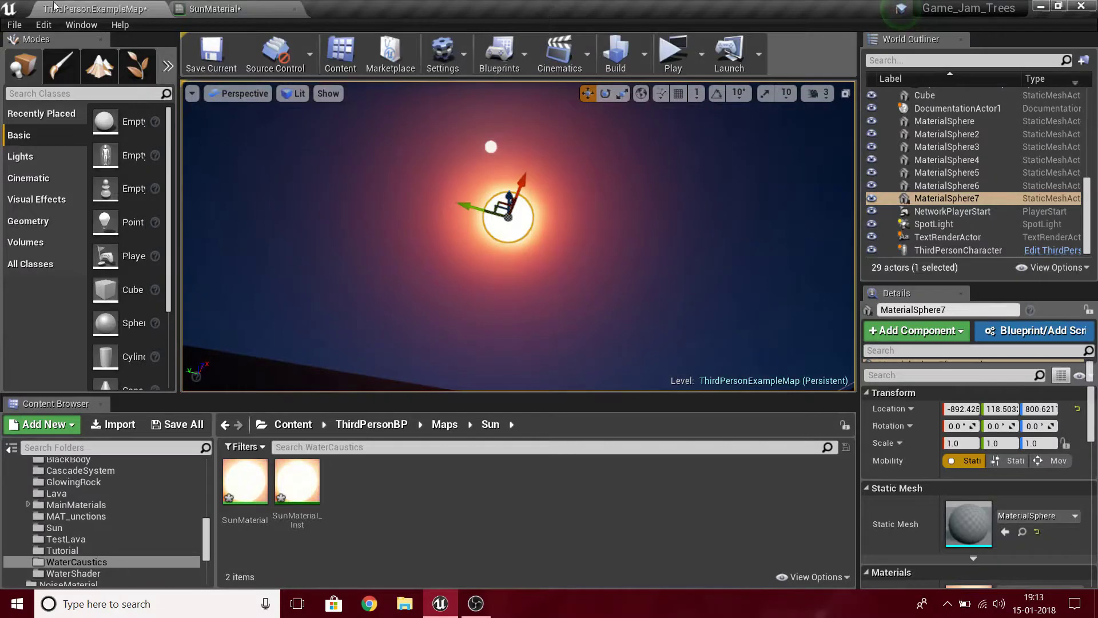
pyautogui.rightClick(395, 521)
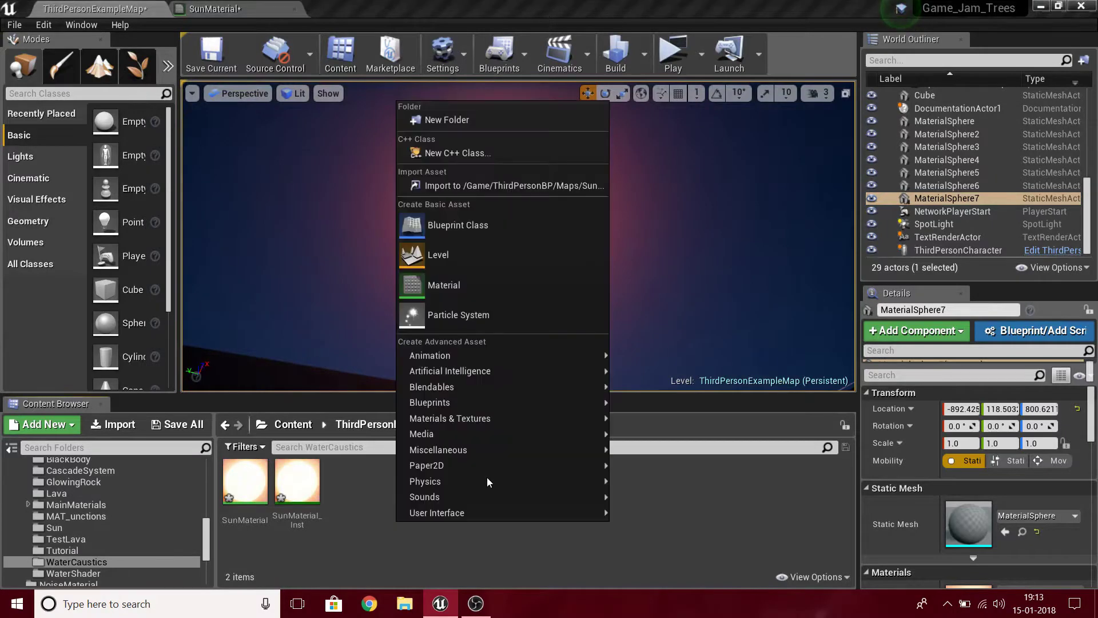
pyautogui.click(479, 281)
pyautogui.write('Tuto')
pyautogui.press('Return')
pyautogui.press('Return')
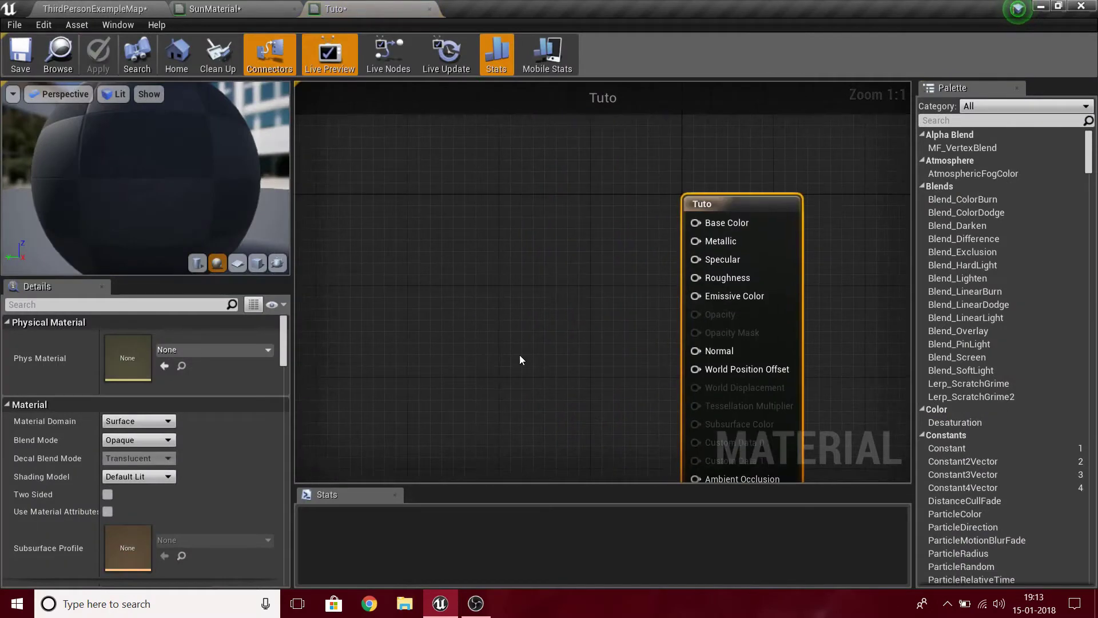
# - Add a BlackBody node to the Tuto graph and connect its output to Base Color and Emissive Color
pyautogui.moveTo(441, 284)
pyautogui.mouseDown(button='right')
pyautogui.moveTo(505, 287)
pyautogui.moveTo(444, 277)
pyautogui.mouseUp(button='right')
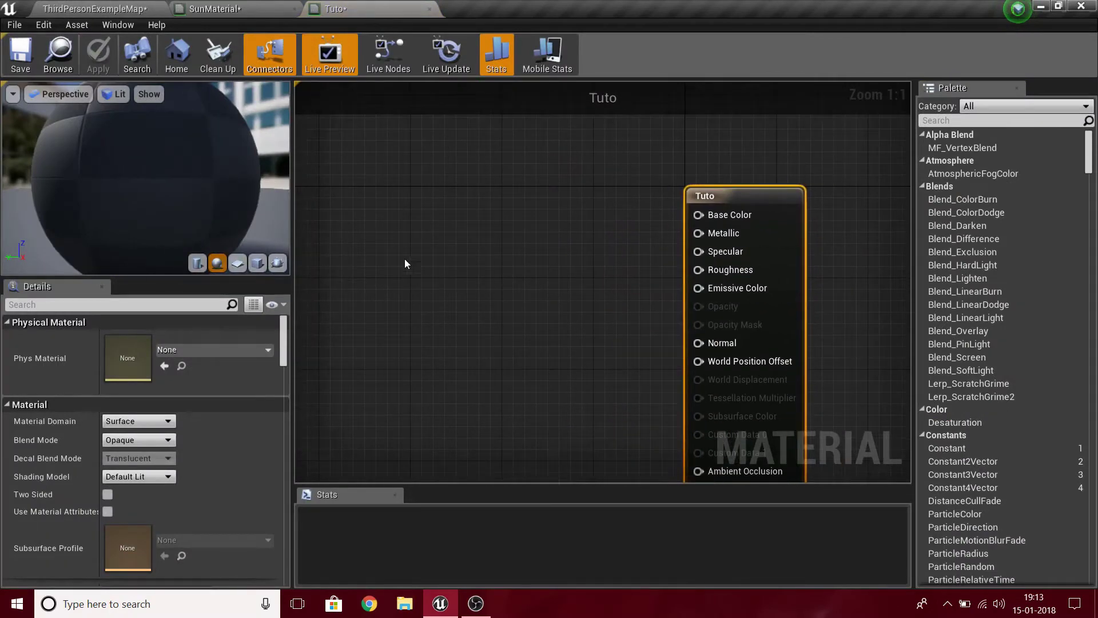
pyautogui.rightClick(358, 230)
pyautogui.write('blac')
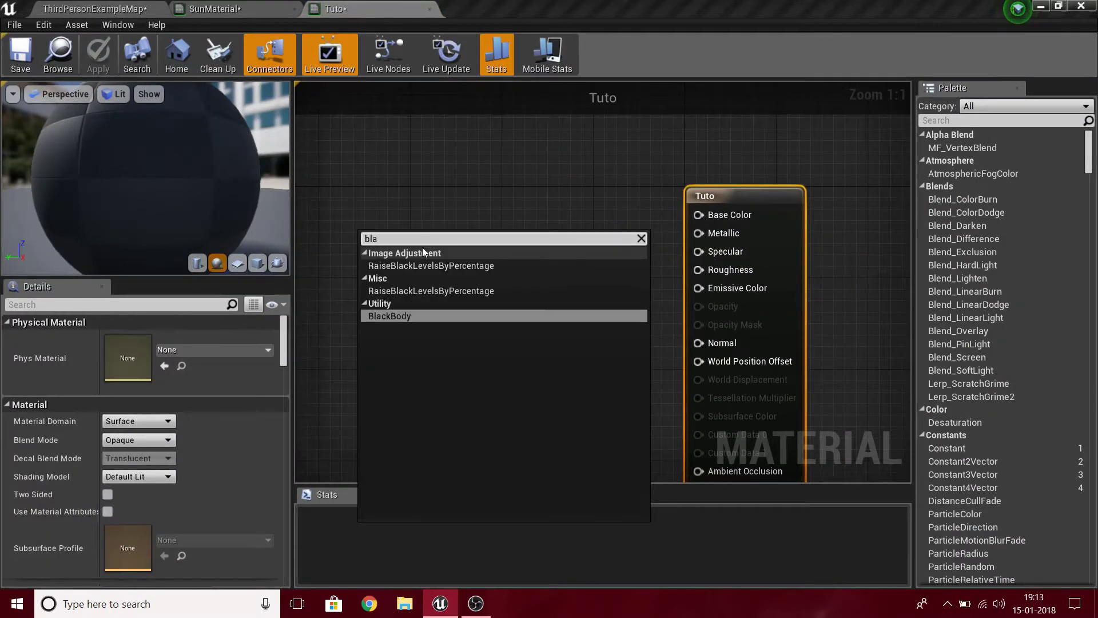
pyautogui.press('Return')
pyautogui.moveTo(401, 238); pyautogui.dragTo(392, 297)
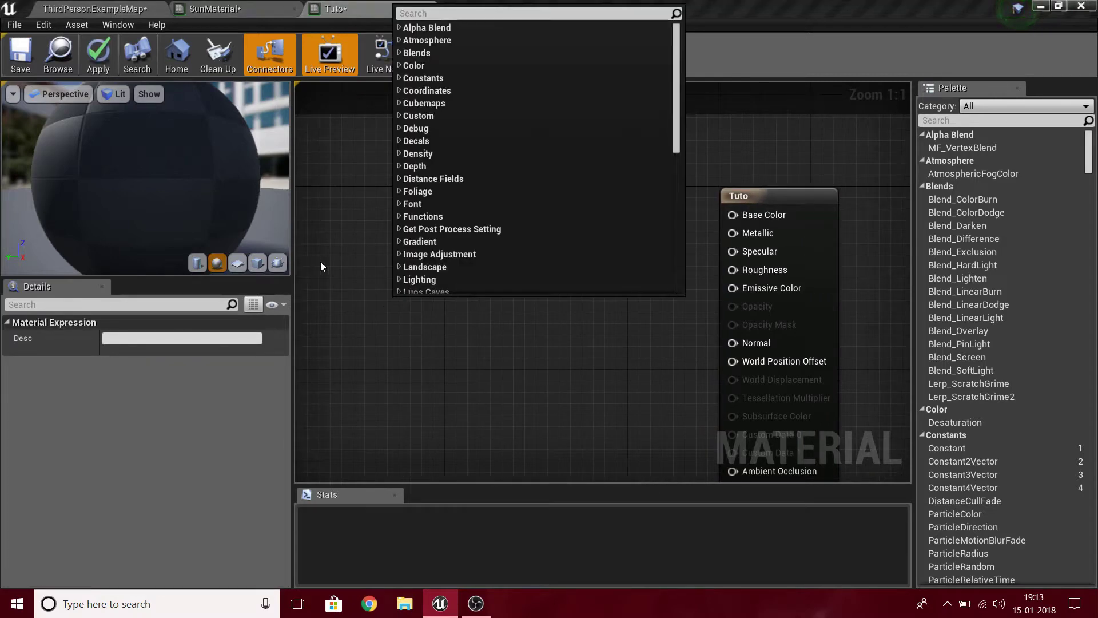
pyautogui.click(510, 379)
pyautogui.moveTo(473, 239); pyautogui.dragTo(733, 215)
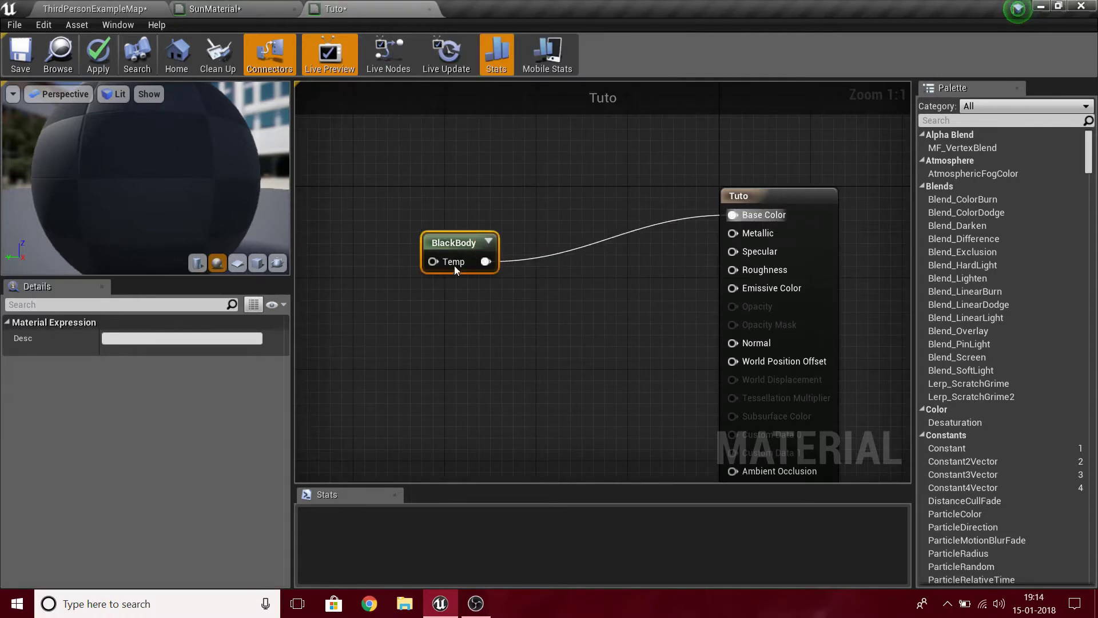
pyautogui.moveTo(486, 261); pyautogui.dragTo(759, 289)
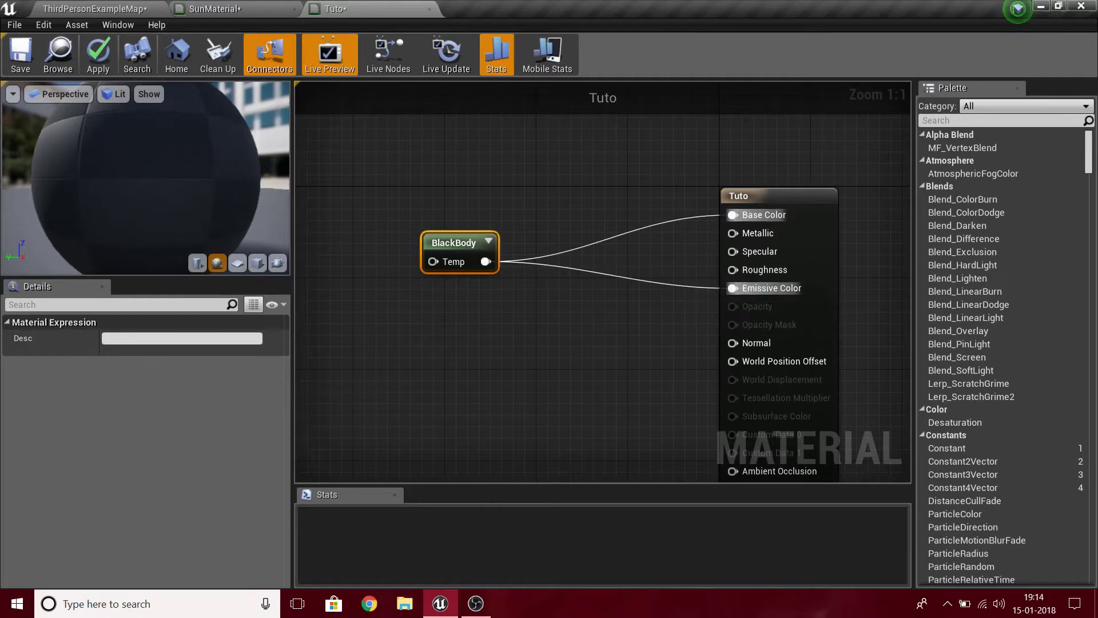
pyautogui.moveTo(569, 369); pyautogui.dragTo(420, 452, button='right')
pyautogui.click(421, 451)
pyautogui.click(115, 444)
pyautogui.click(116, 444)
pyautogui.moveTo(415, 269); pyautogui.dragTo(671, 252, button='right')
pyautogui.click(521, 292)
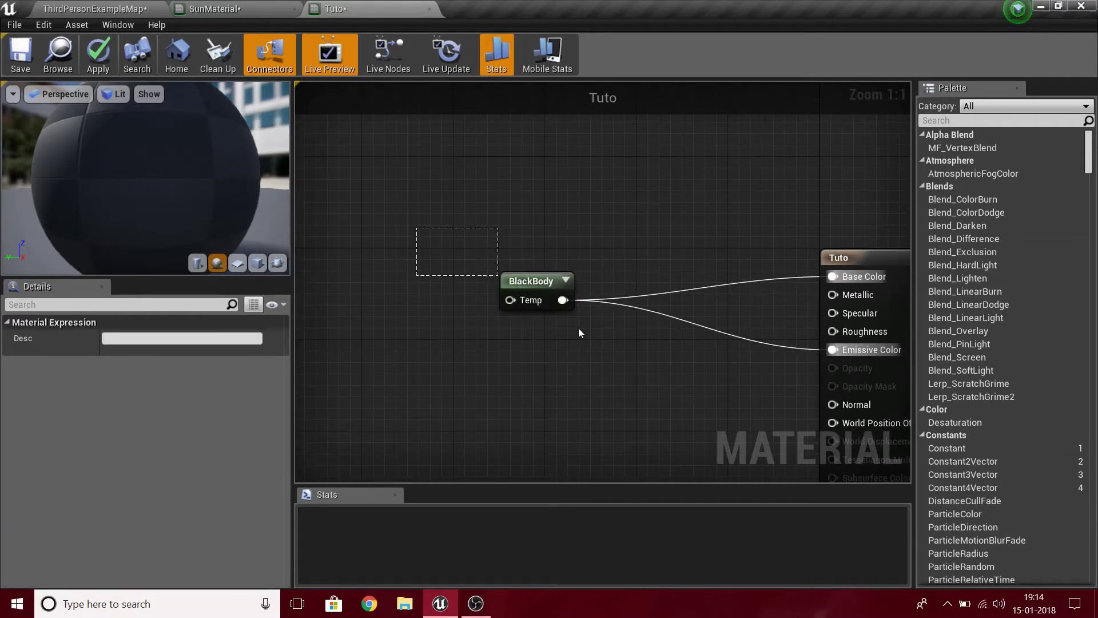
pyautogui.click(664, 363)
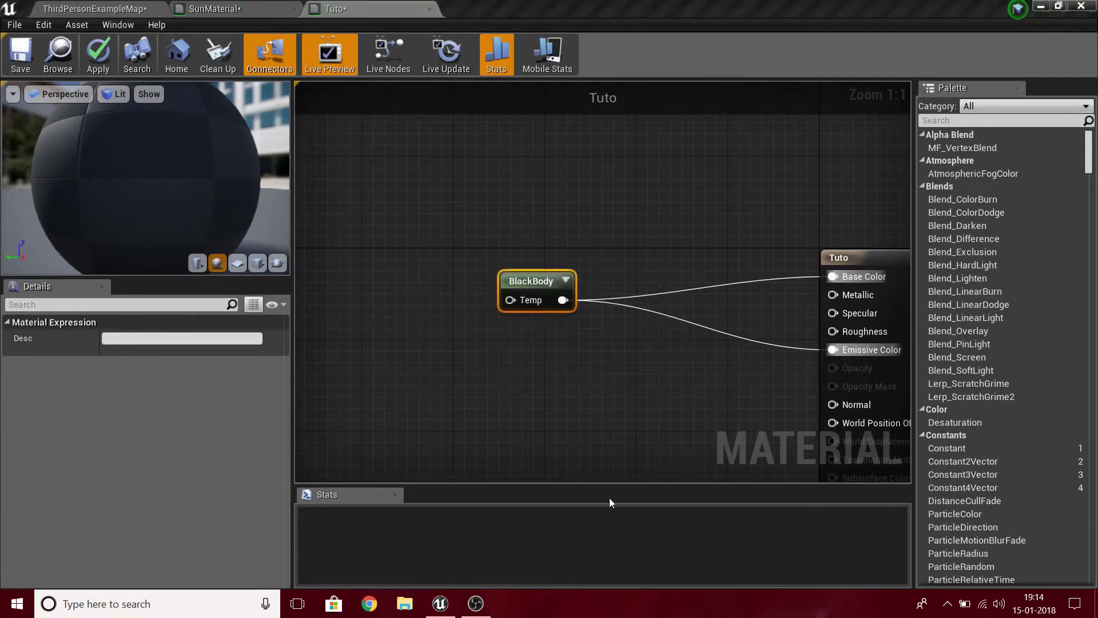
pyautogui.click(661, 217)
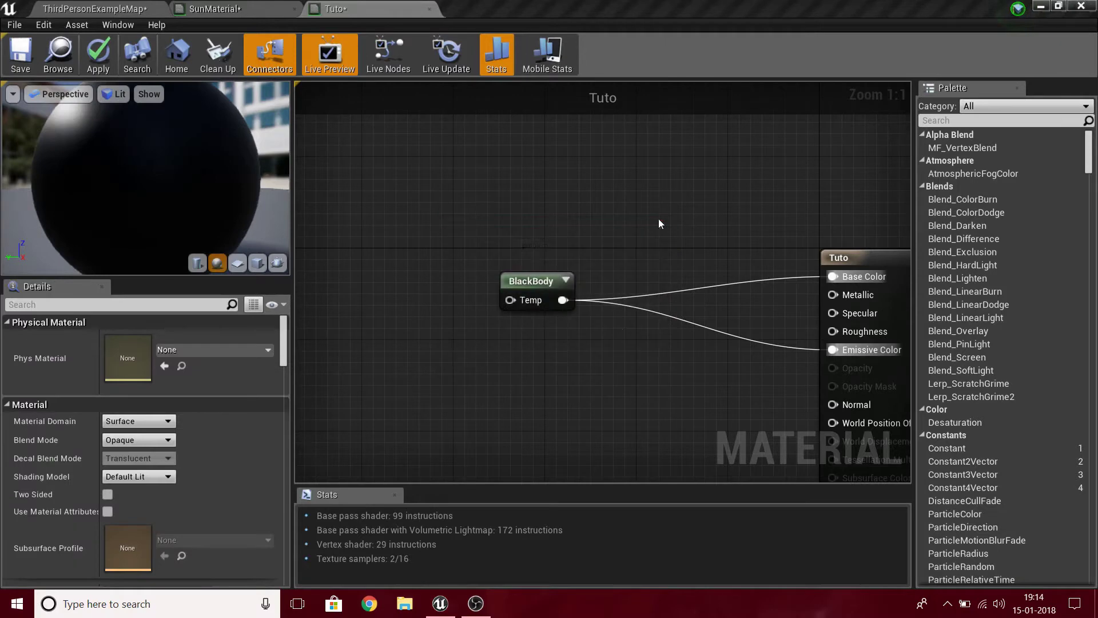
pyautogui.click(529, 279)
pyautogui.click(351, 379)
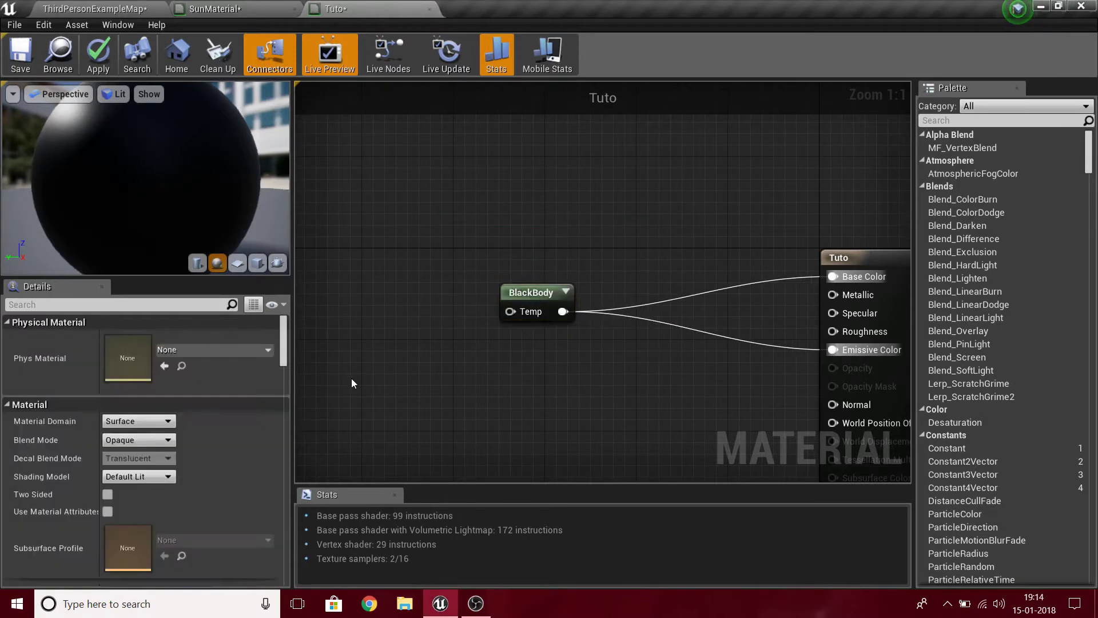
# - Add a scalar parameter before the BlackBody node and connect it to the Temp input
pyautogui.scroll(-5, 519, 372)
pyautogui.scroll(5, 519, 377)
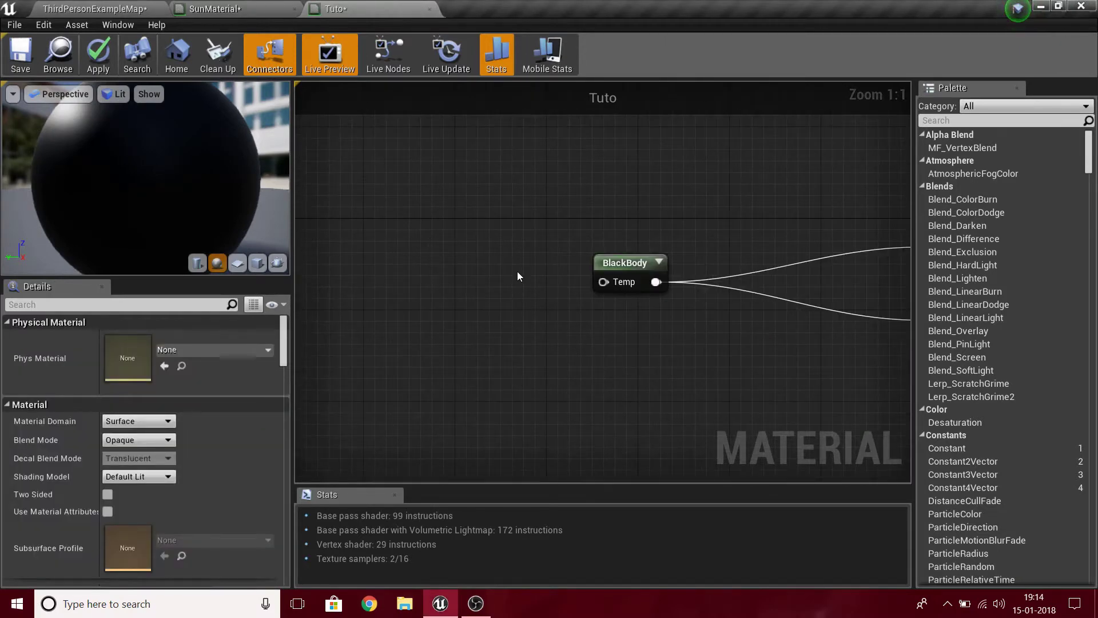
pyautogui.click(519, 273)
pyautogui.moveTo(531, 287); pyautogui.dragTo(604, 282)
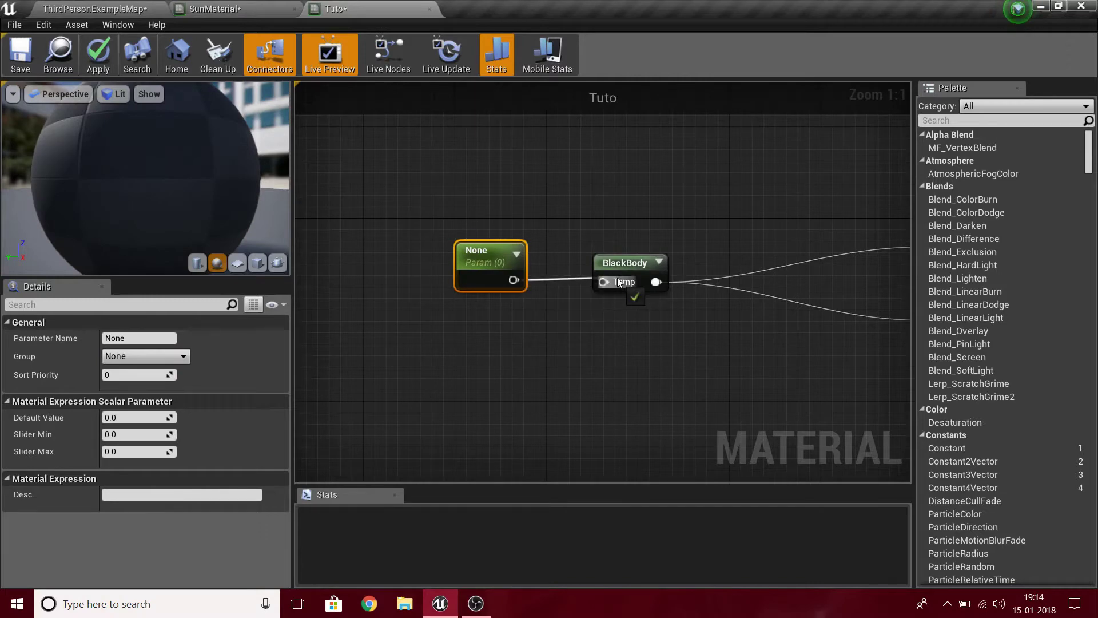
# - Name the scalar parameter Temprature and set its default value to 3000
pyautogui.click(138, 338)
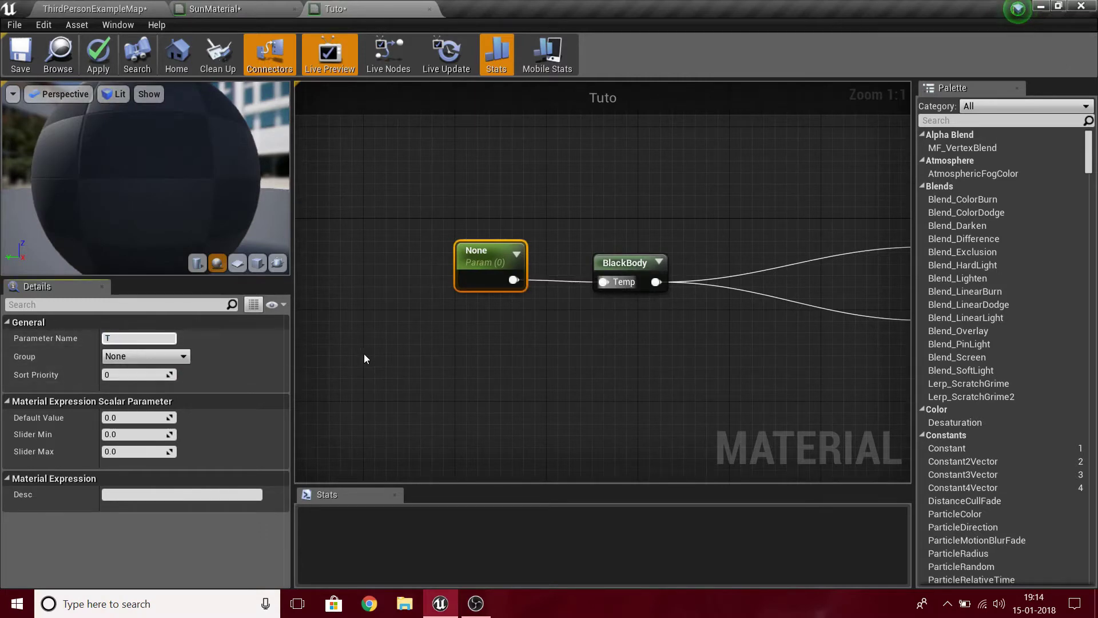
pyautogui.write('Temprature')
pyautogui.press('Return')
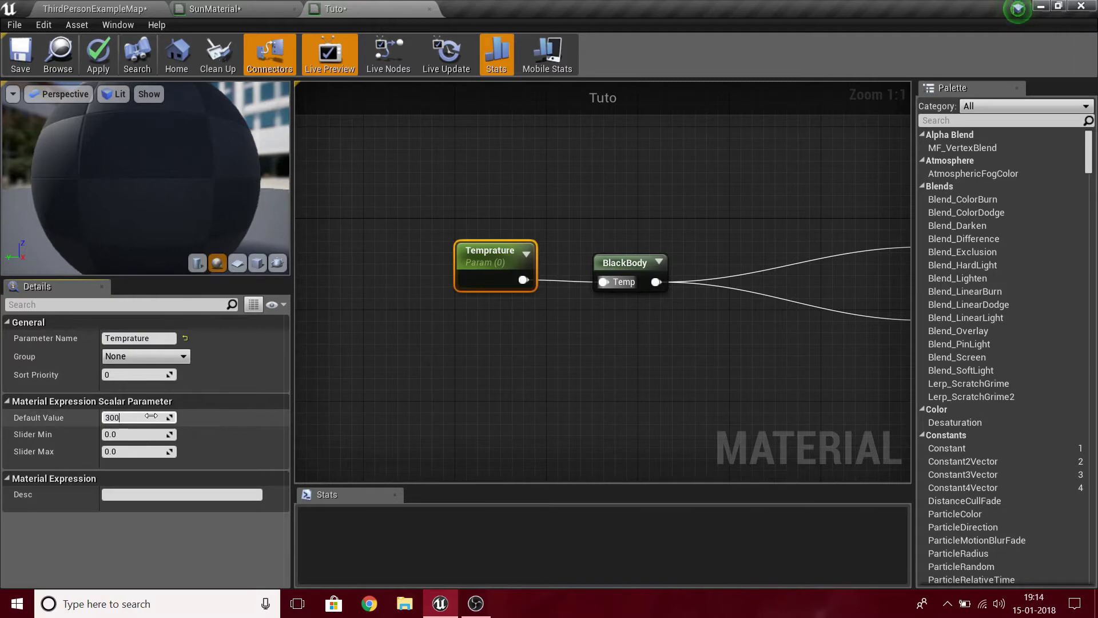
pyautogui.press('Return')
pyautogui.click(517, 353)
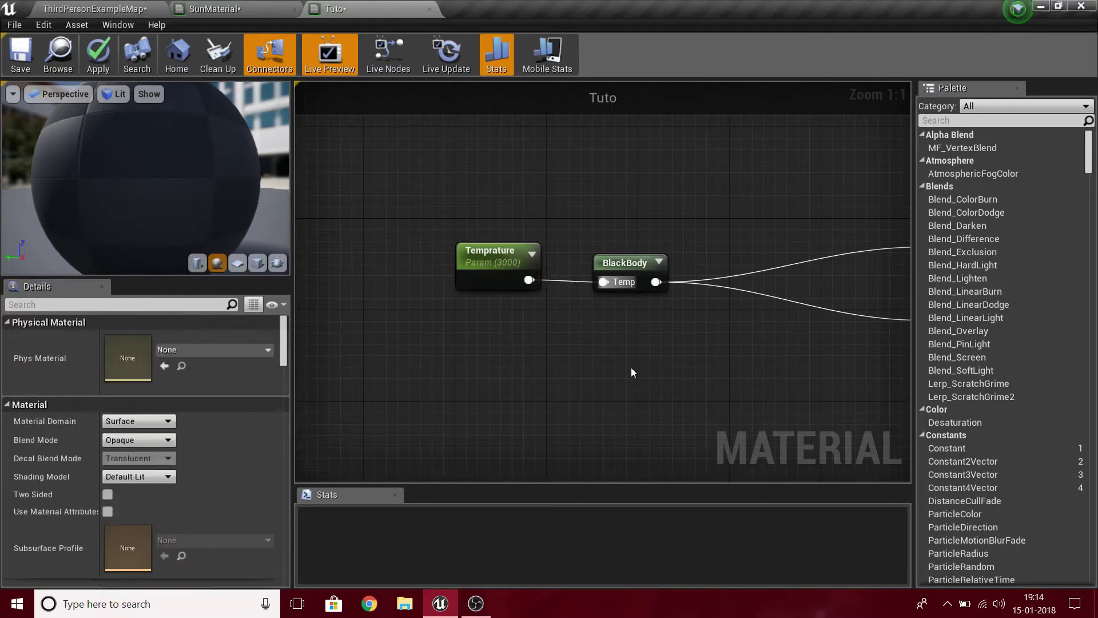
# - Examine the Tuto node graph and preview sphere, and compare the preview with that of SunMaterial
pyautogui.moveTo(633, 371); pyautogui.dragTo(455, 382, button='right')
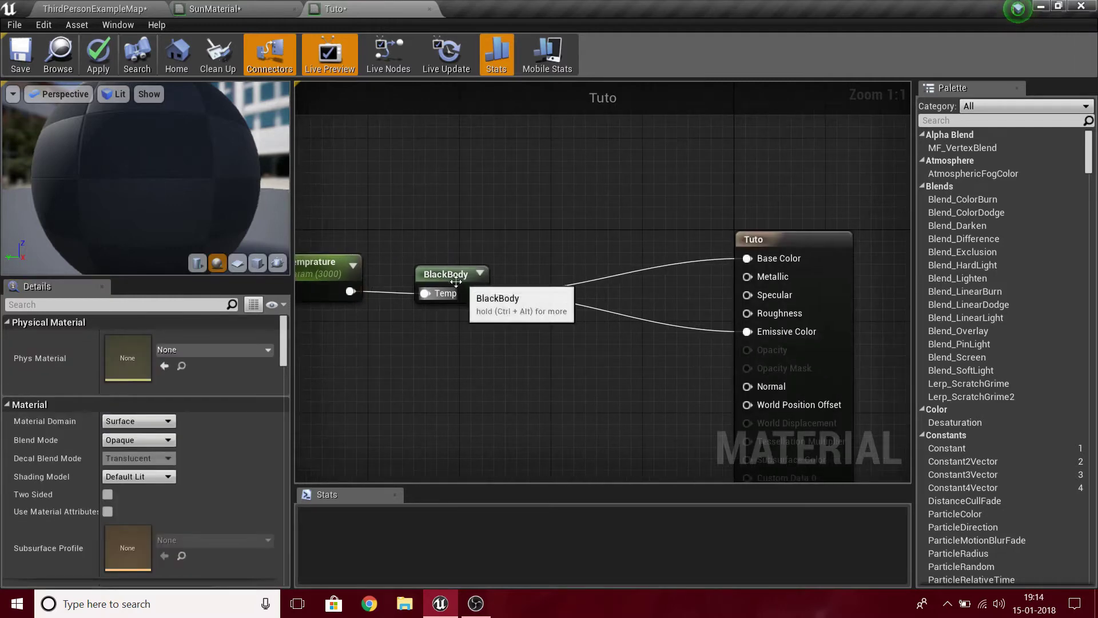
pyautogui.scroll(-4, 448, 345)
pyautogui.moveTo(126, 159); pyautogui.dragTo(156, 190)
pyautogui.scroll(-5, 153, 196)
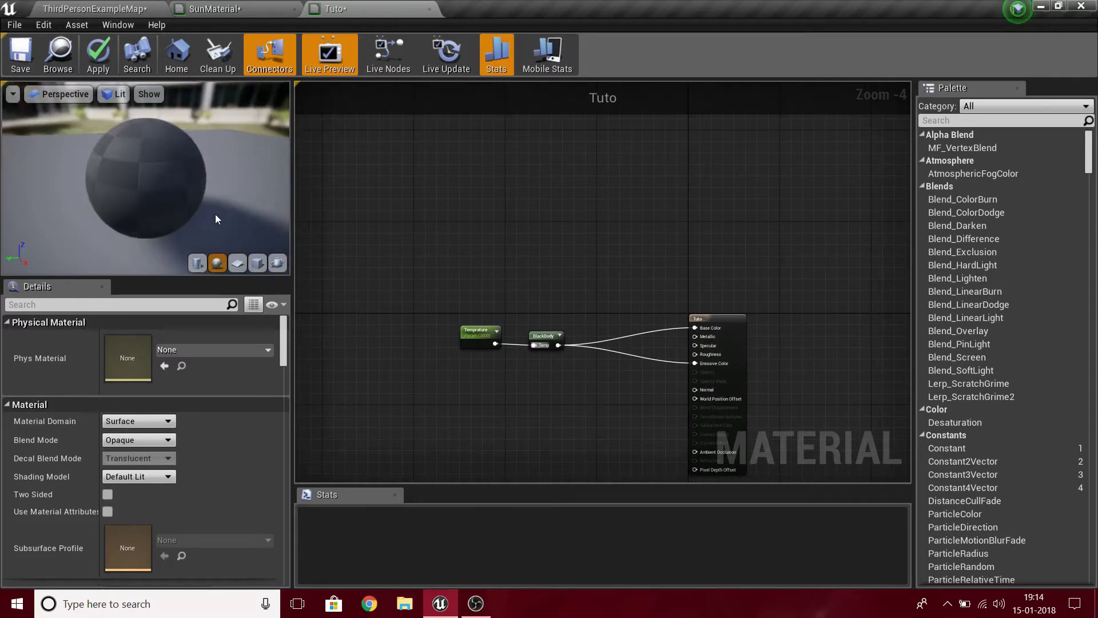
pyautogui.scroll(5, 215, 214)
pyautogui.scroll(-3, 312, 219)
pyautogui.scroll(-4, 143, 207)
pyautogui.scroll(7, 576, 232)
pyautogui.moveTo(412, 270); pyautogui.dragTo(888, 202, button='right')
pyautogui.moveTo(463, 331); pyautogui.dragTo(610, 296, button='right')
pyautogui.moveTo(318, 186); pyautogui.dragTo(458, 324)
pyautogui.scroll(-3, 688, 399)
pyautogui.click(688, 399)
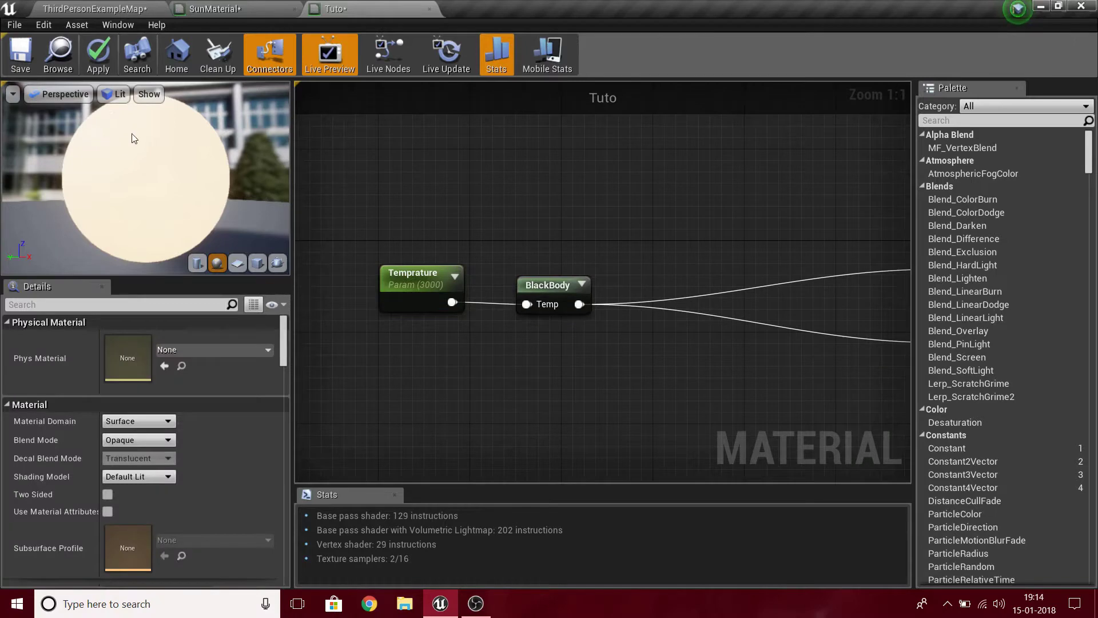
pyautogui.click(215, 9)
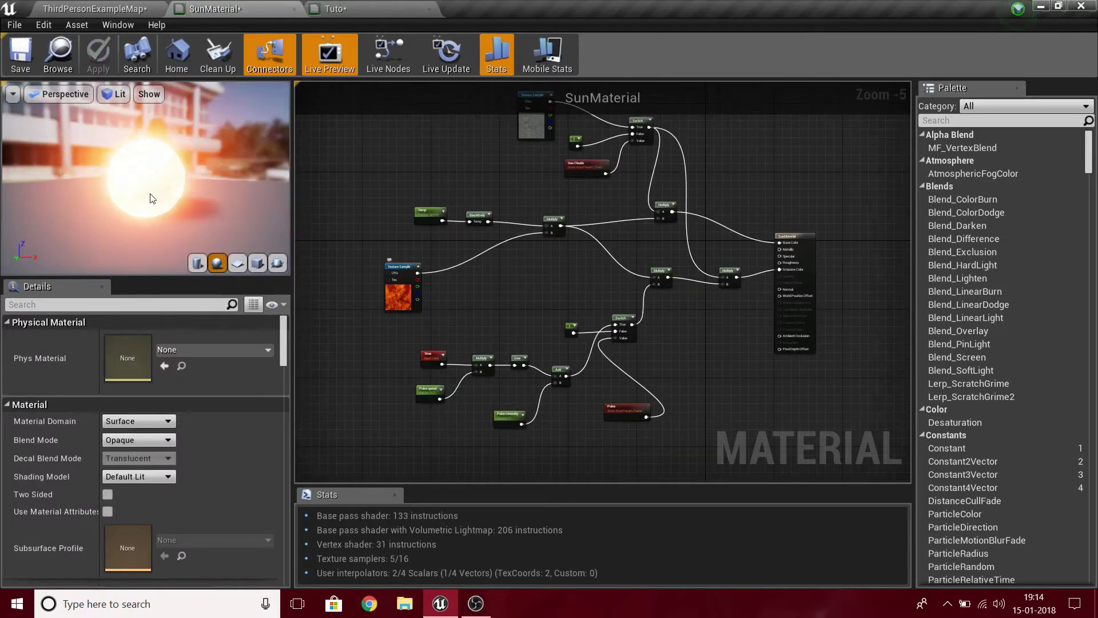
pyautogui.click(335, 9)
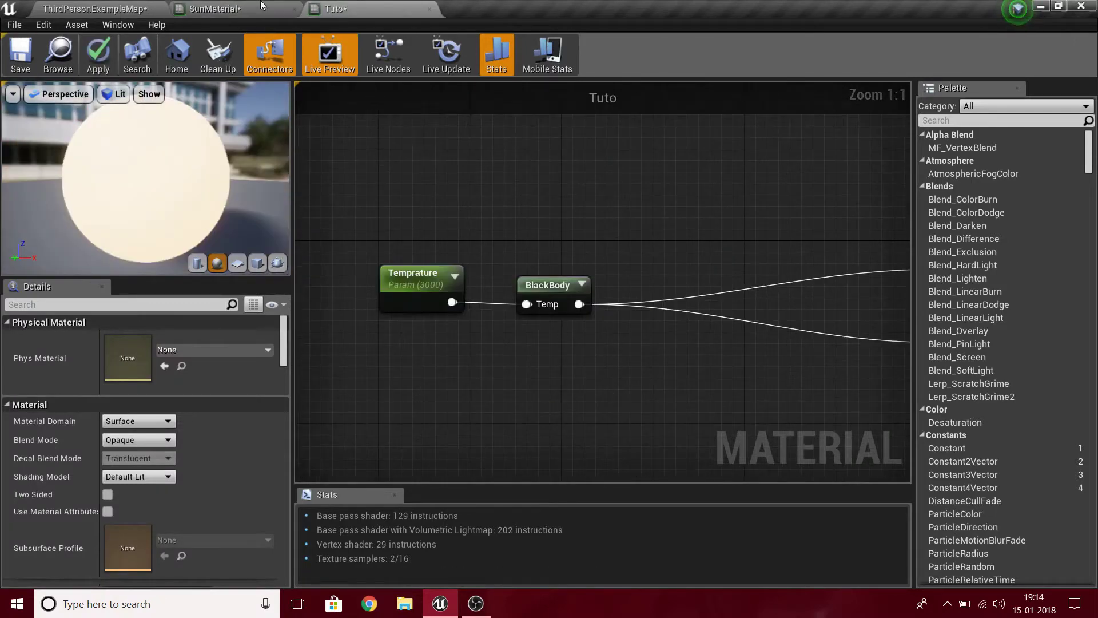
# - Add a Multiply node fed by the BlackBody output into its A input
pyautogui.moveTo(579, 304); pyautogui.dragTo(748, 286)
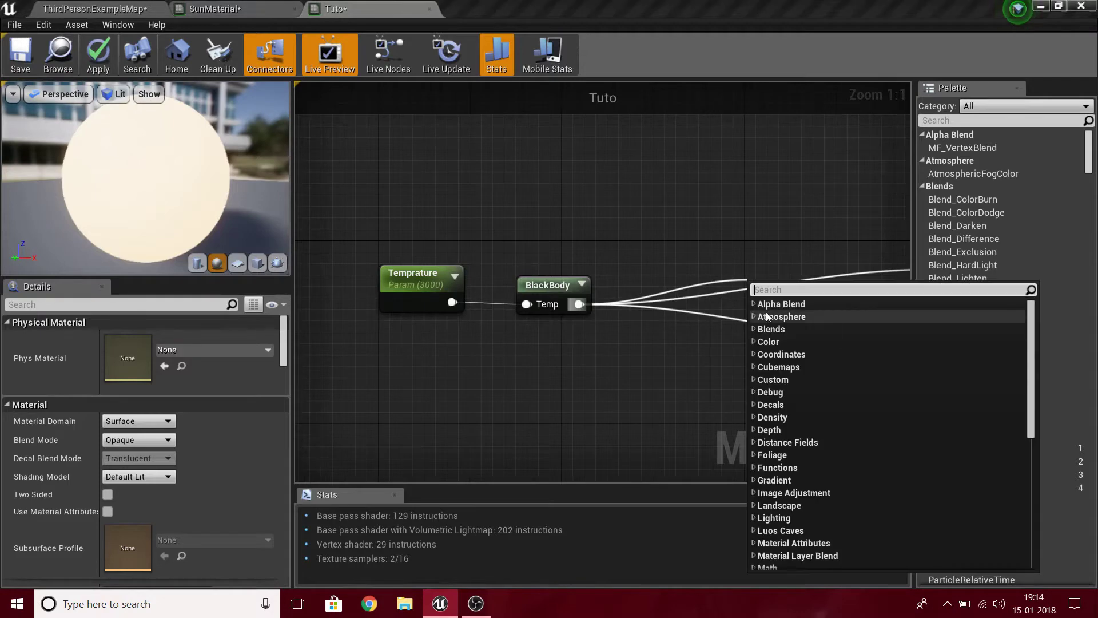
pyautogui.write('mul')
pyautogui.press('Return')
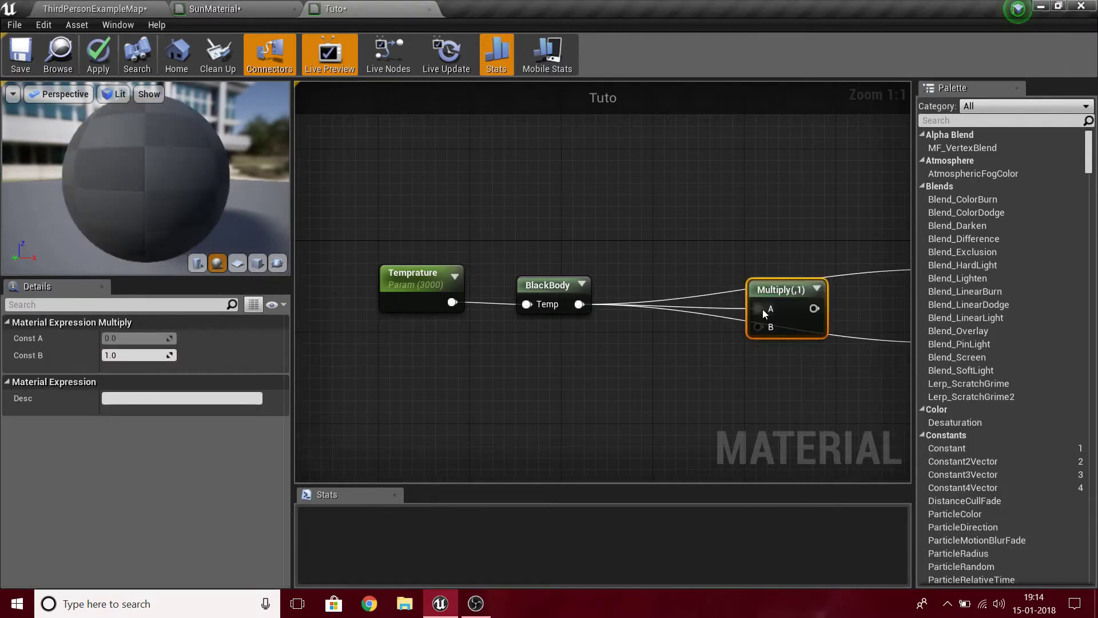
# - Add a Texture Sample node below the BlackBody node
pyautogui.moveTo(758, 328); pyautogui.dragTo(585, 382)
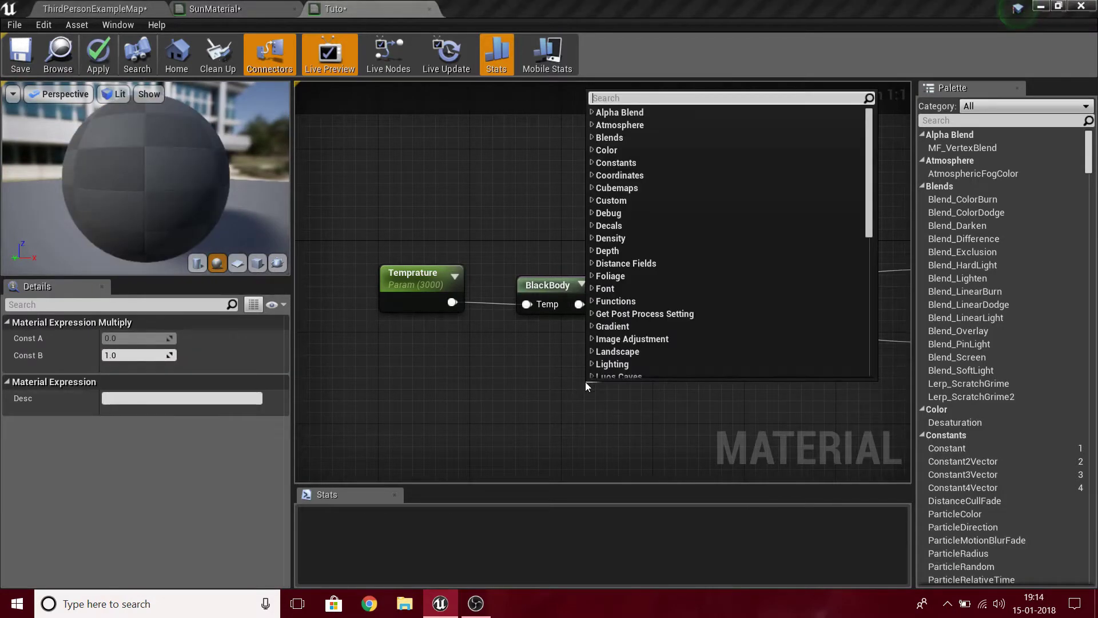
pyautogui.click(396, 423)
pyautogui.click(495, 390)
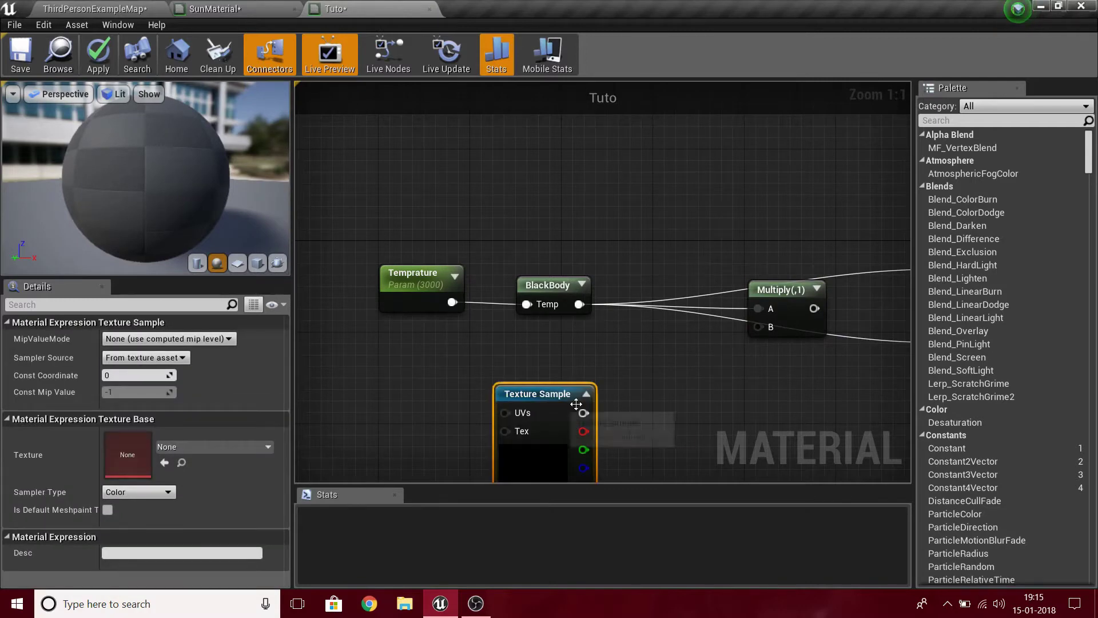
# - Connect the Texture Sample's output to the Multiply node's B input and assign it the T_Fire_Tiled_D texture
pyautogui.moveTo(583, 412); pyautogui.dragTo(704, 397)
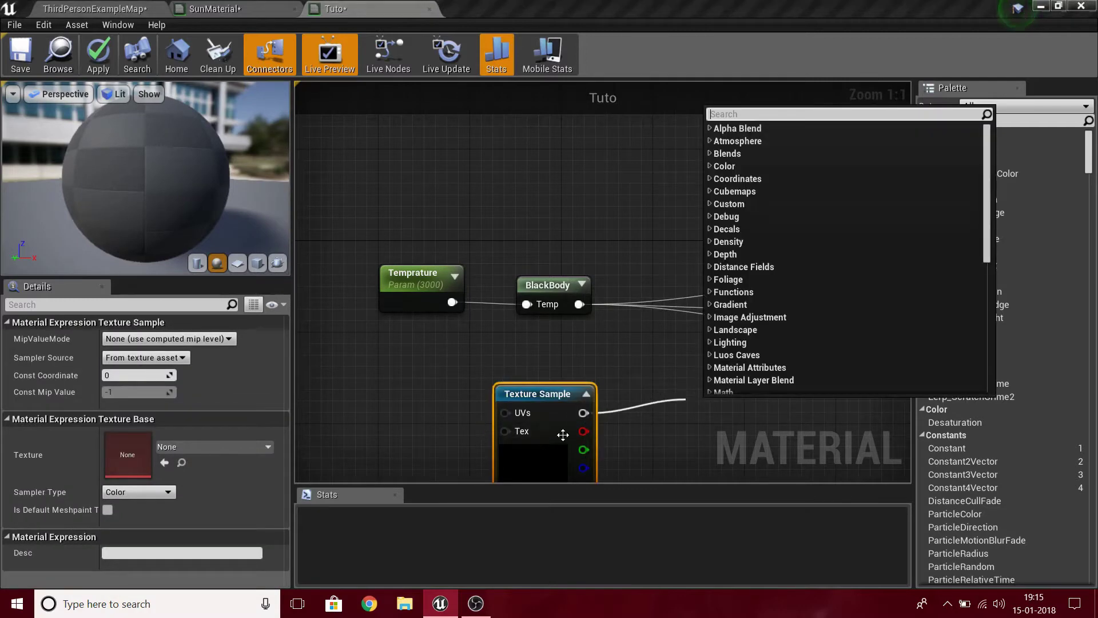
pyautogui.click(616, 422)
pyautogui.moveTo(583, 412); pyautogui.dragTo(761, 327)
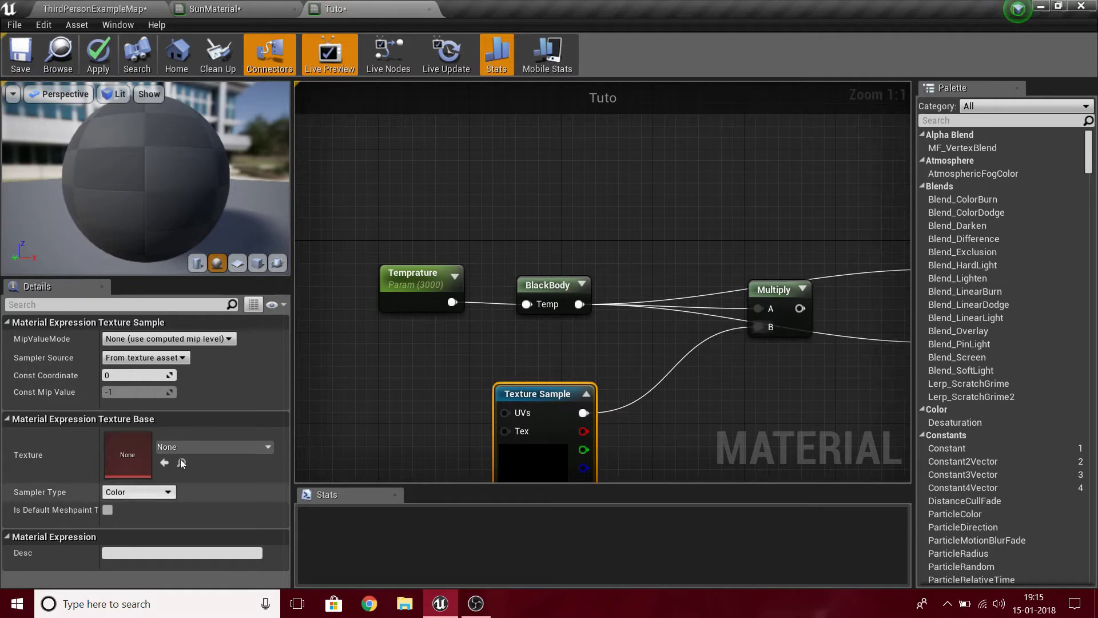
pyautogui.click(193, 451)
pyautogui.write('fire')
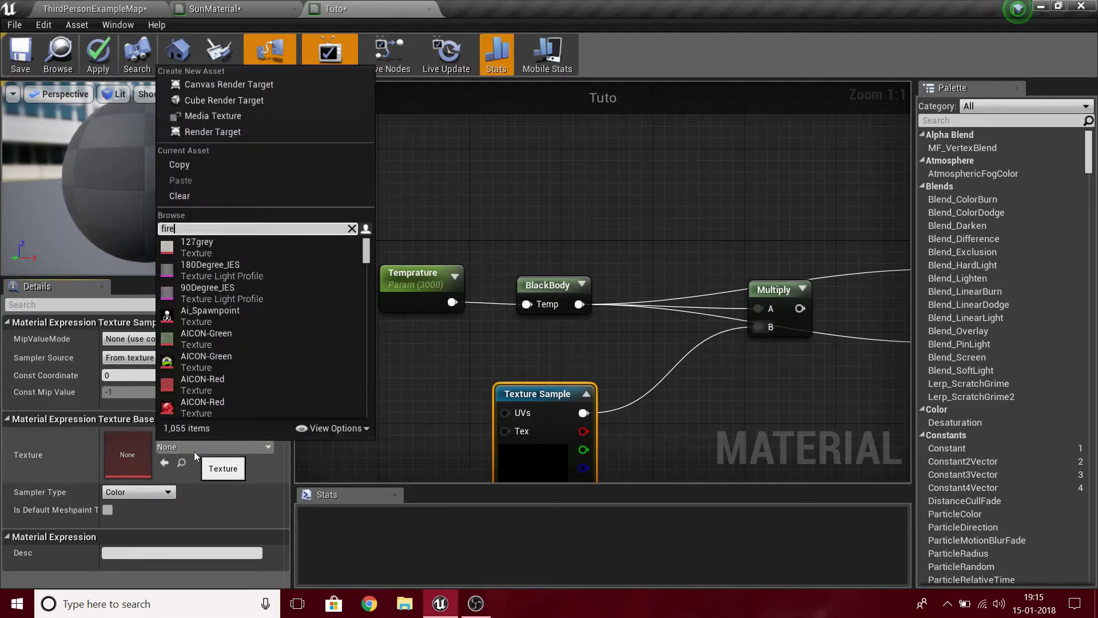
pyautogui.click(212, 315)
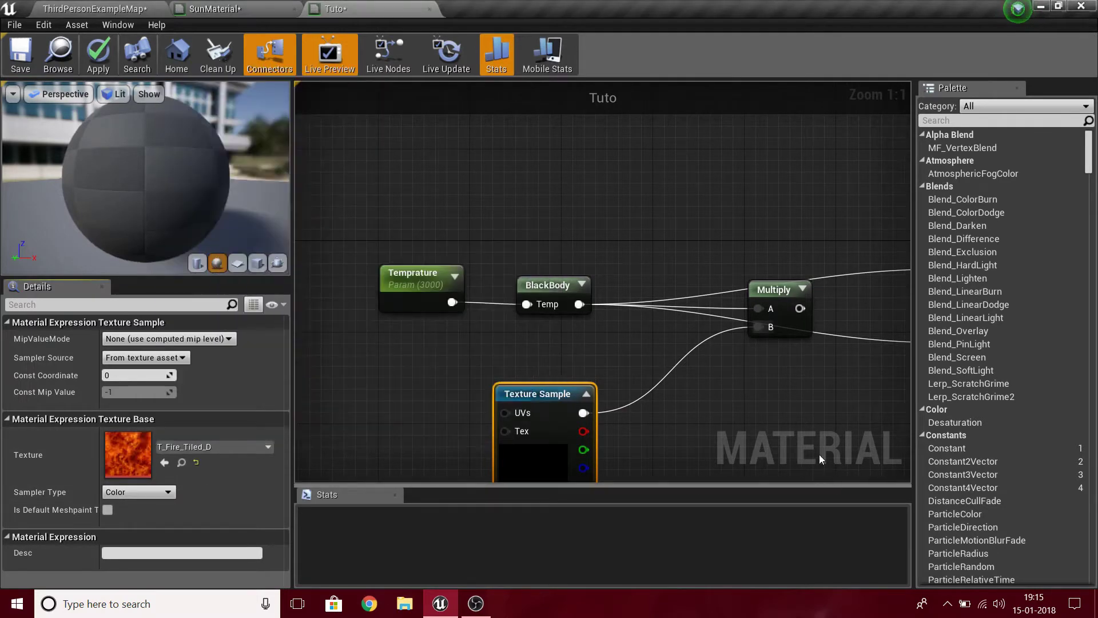
# - Connect the Multiply output to the material's Base Color and Emissive Color inputs
pyautogui.moveTo(858, 341); pyautogui.dragTo(595, 427, button='right')
pyautogui.moveTo(536, 395); pyautogui.dragTo(708, 355)
pyautogui.moveTo(537, 394); pyautogui.dragTo(681, 432)
pyautogui.scroll(-6, 599, 444)
pyautogui.scroll(6, 680, 370)
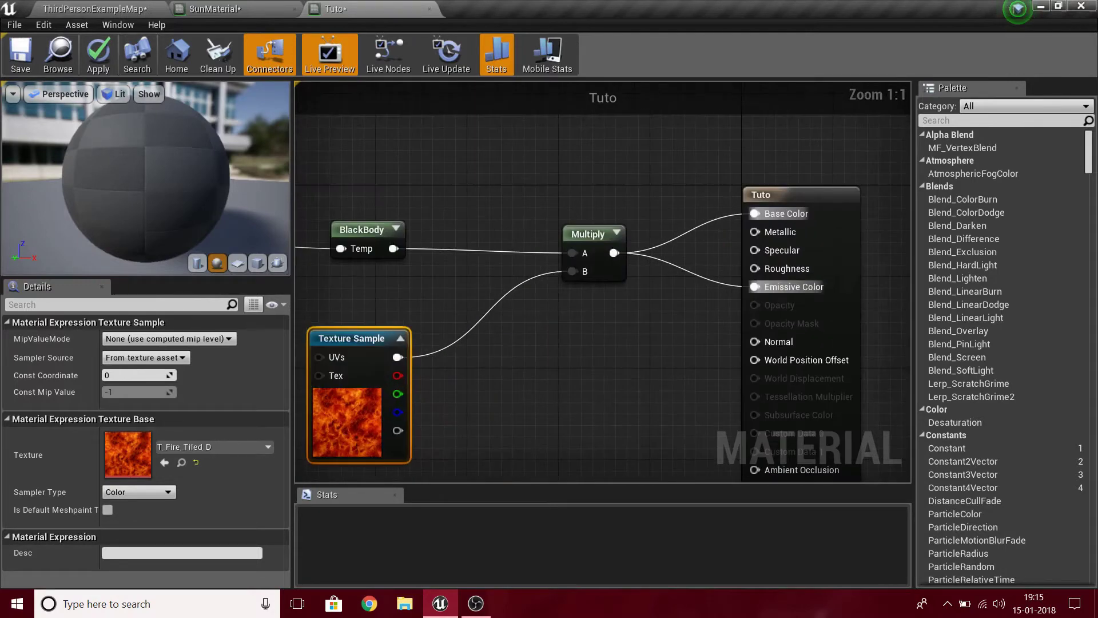
# - Widen the gap between the Tuto output node and the group of Temprature, BlackBody, Texture Sample and Multiply nodes
pyautogui.moveTo(756, 196); pyautogui.dragTo(914, 214)
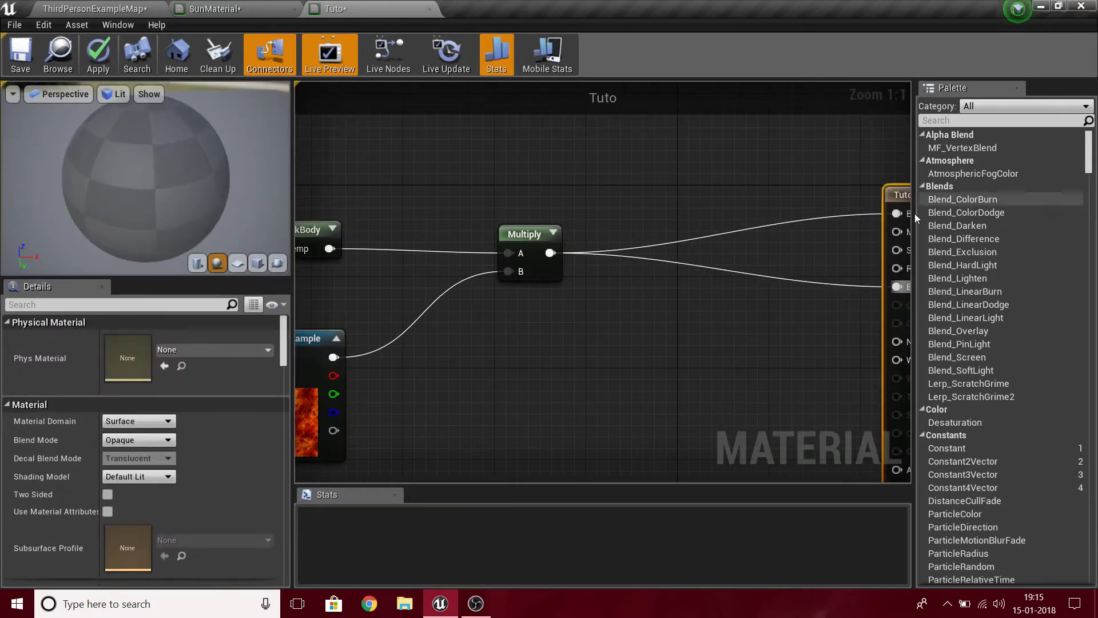
pyautogui.click(468, 345)
pyautogui.scroll(-5, 475, 389)
pyautogui.scroll(3, 533, 417)
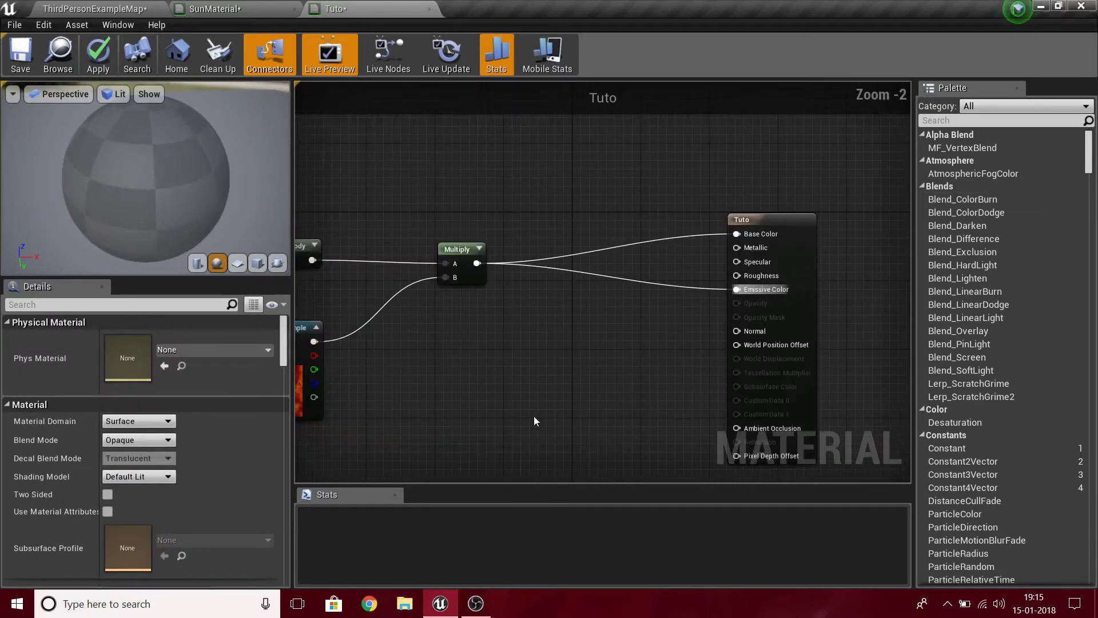
pyautogui.scroll(-2, 695, 340)
pyautogui.scroll(2, 562, 385)
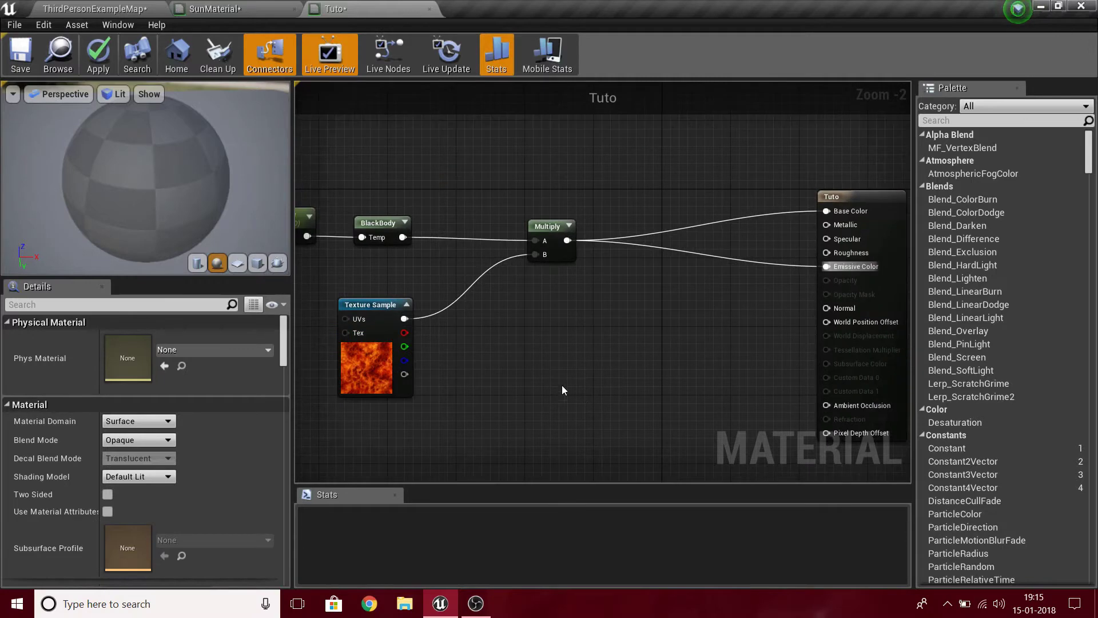
pyautogui.moveTo(444, 180); pyautogui.dragTo(526, 151, button='right')
pyautogui.moveTo(319, 167); pyautogui.dragTo(684, 356)
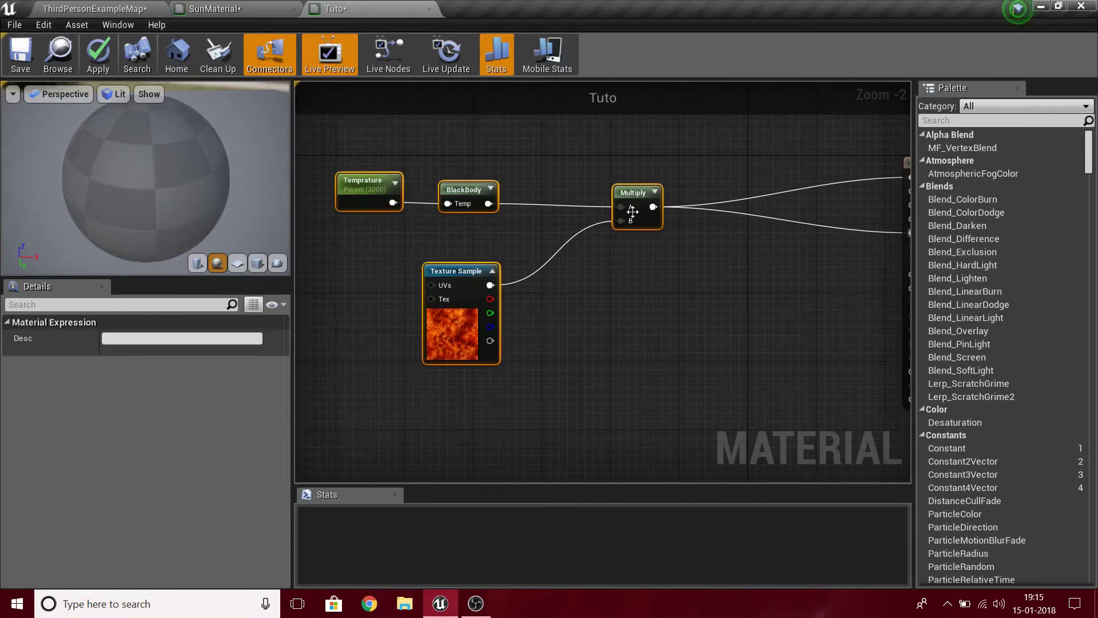
pyautogui.moveTo(638, 221); pyautogui.dragTo(528, 220)
pyautogui.click(752, 405)
# - Set the Temprature parameter's default value to 30000
pyautogui.moveTo(753, 405); pyautogui.dragTo(626, 429, button='right')
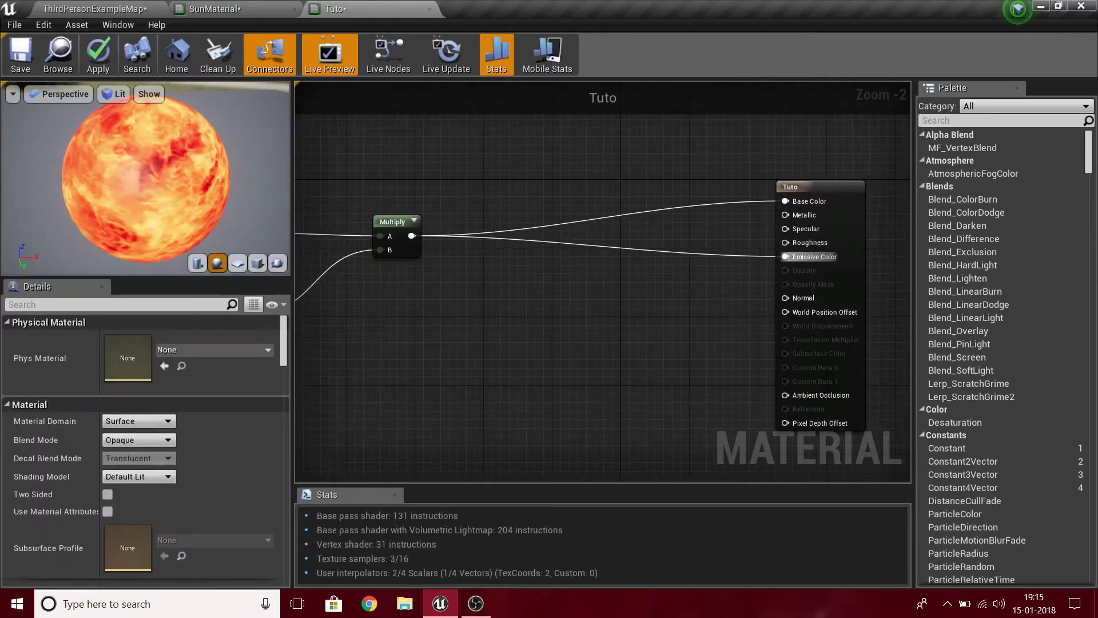
pyautogui.moveTo(161, 194); pyautogui.dragTo(257, 195)
pyautogui.moveTo(568, 402); pyautogui.dragTo(762, 339, button='right')
pyautogui.moveTo(674, 287); pyautogui.dragTo(799, 354, button='right')
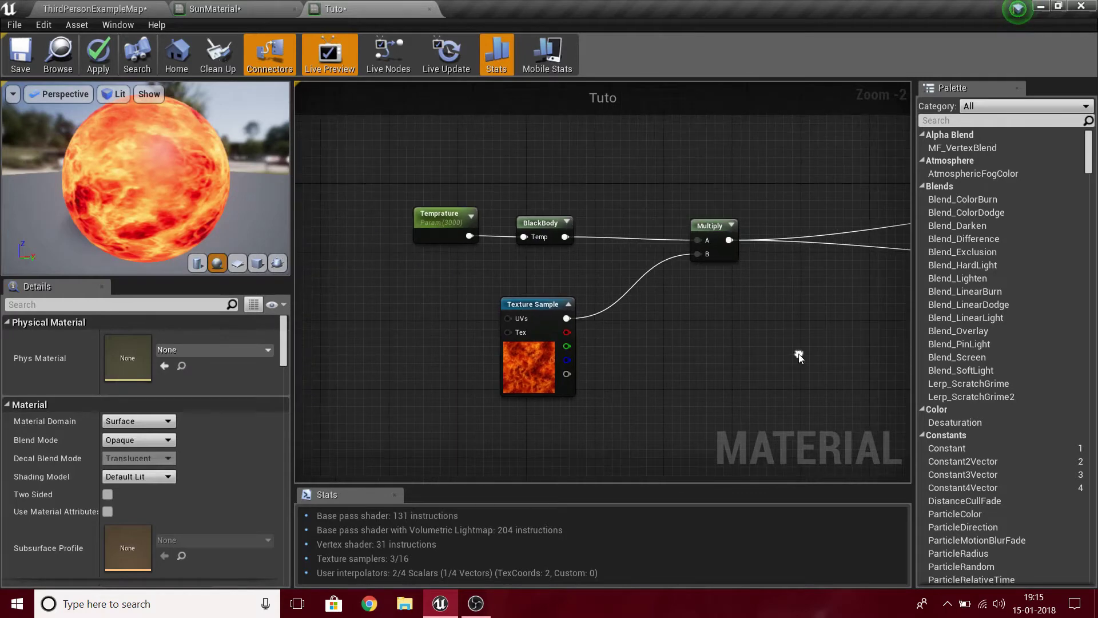
pyautogui.click(467, 221)
pyautogui.click(144, 416)
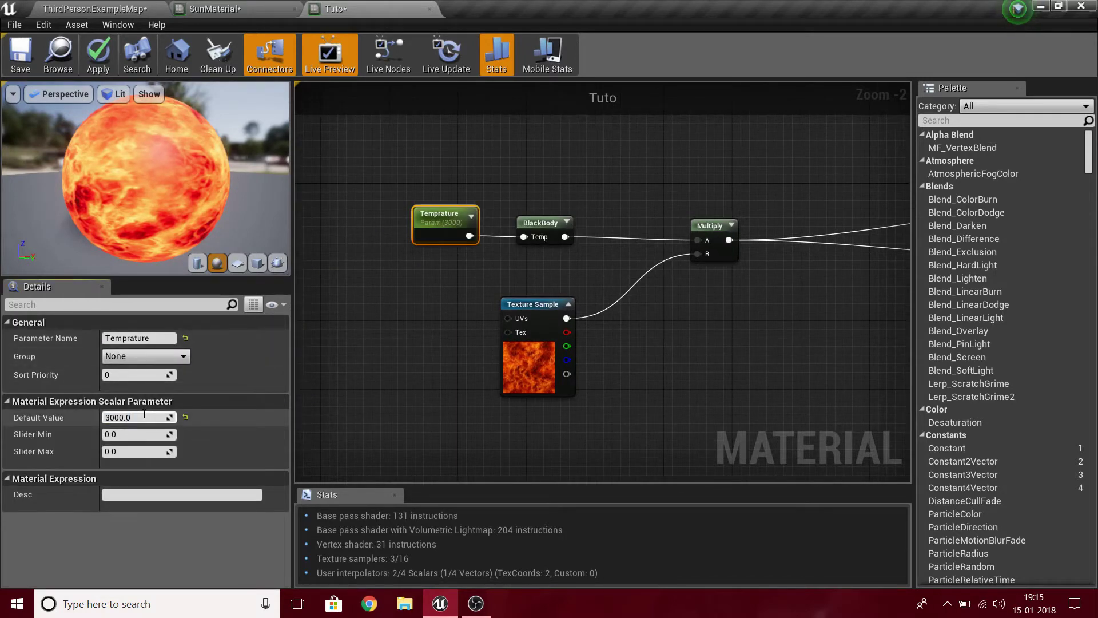
pyautogui.write('0')
pyautogui.press('Return')
pyautogui.click(773, 414)
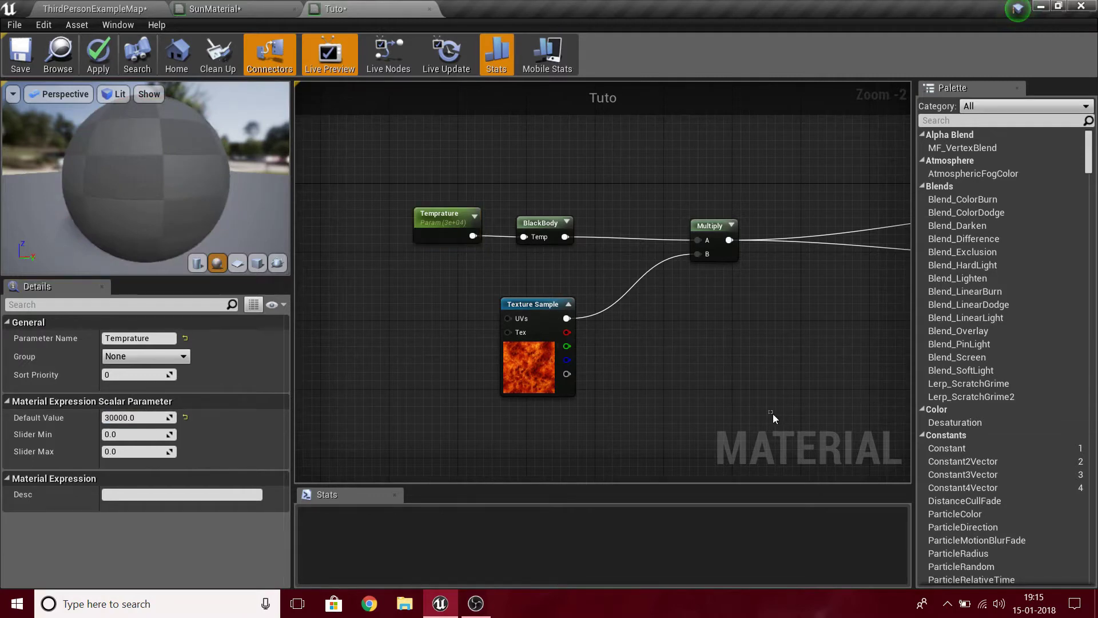
# - Add a Time node in the empty area below the Multiply node
pyautogui.moveTo(773, 414); pyautogui.dragTo(811, 437, button='right')
pyautogui.moveTo(418, 446); pyautogui.dragTo(560, 365, button='right')
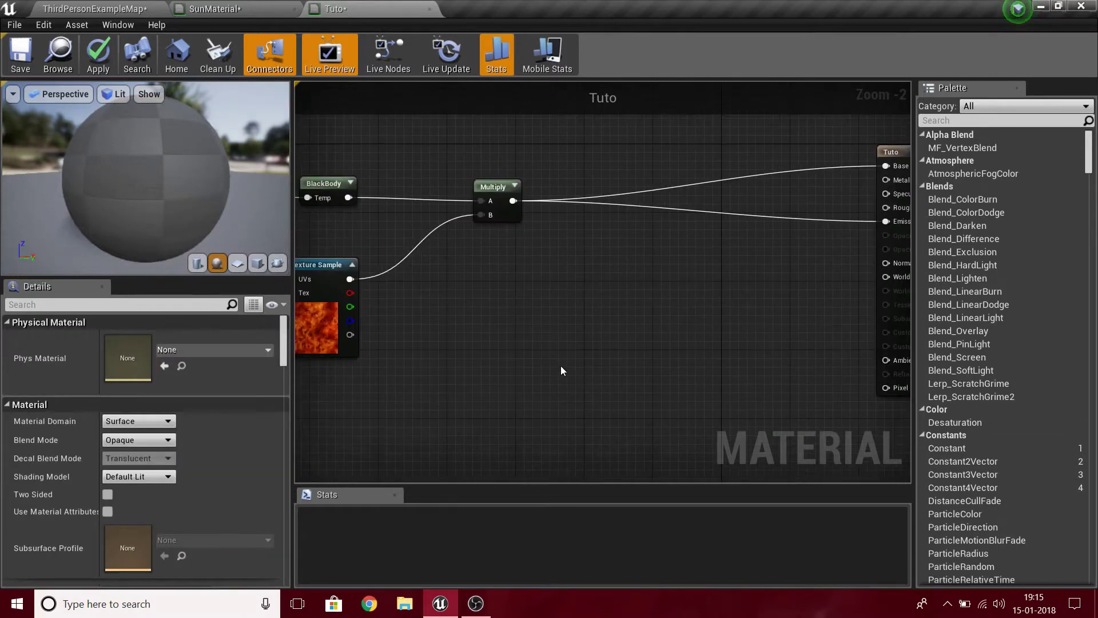
pyautogui.rightClick(561, 365)
pyautogui.write('time')
pyautogui.press('Return')
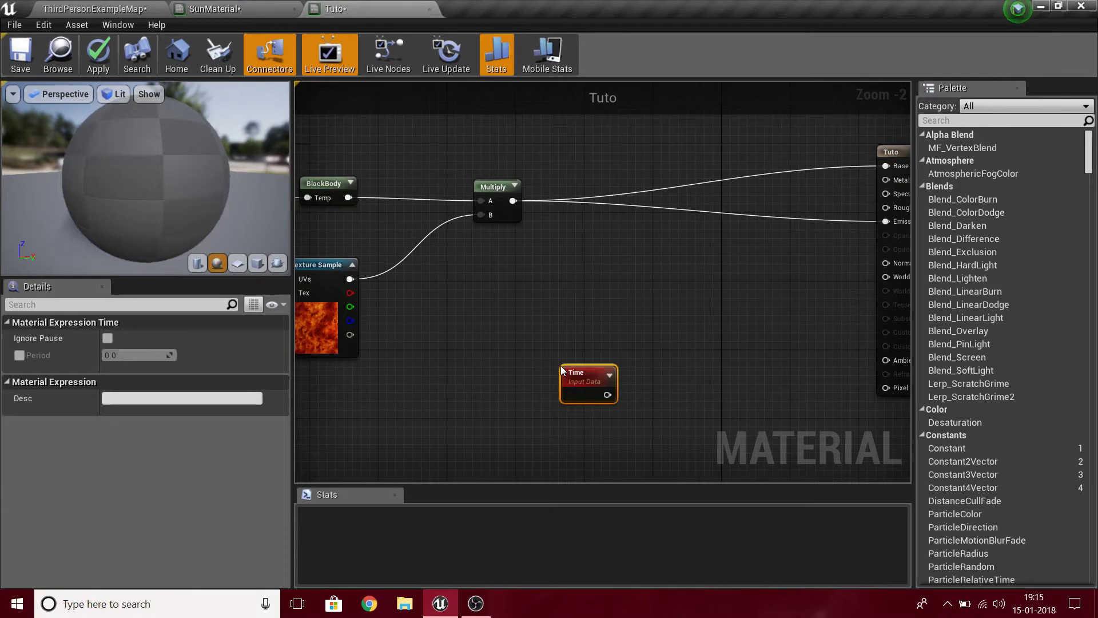
# - Move the Time node to just below the Texture Sample node and keep its preview collapsed
pyautogui.moveTo(460, 377); pyautogui.dragTo(454, 403)
pyautogui.moveTo(602, 435); pyautogui.dragTo(743, 349, button='right')
pyautogui.moveTo(608, 314); pyautogui.dragTo(496, 331)
pyautogui.click(424, 342)
pyautogui.scroll(2, 441, 320)
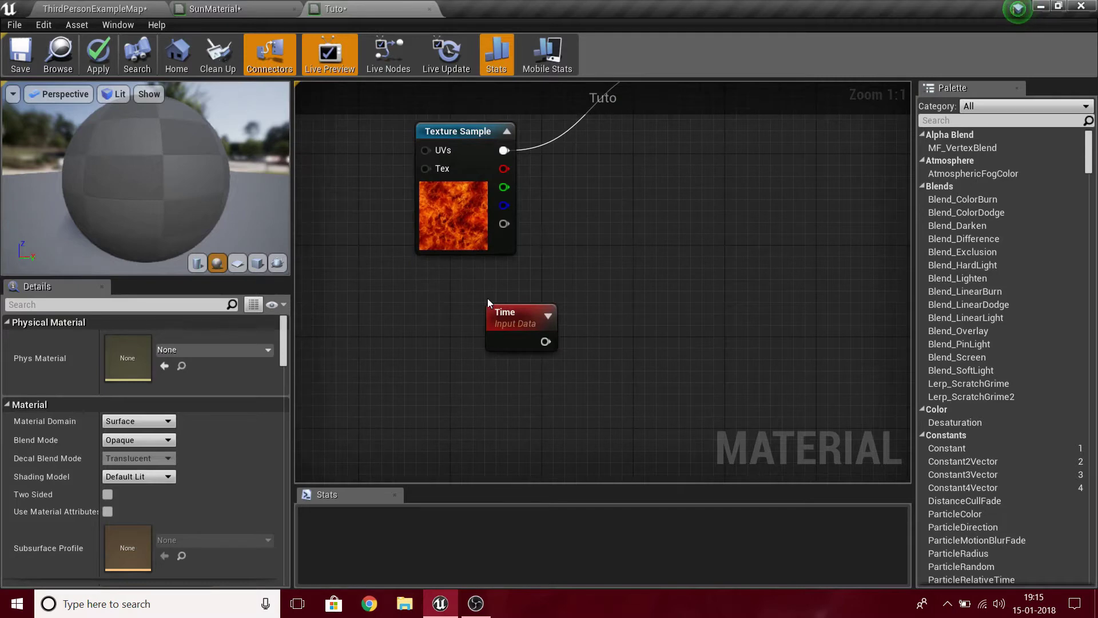
pyautogui.click(492, 312)
pyautogui.click(397, 348)
pyautogui.moveTo(452, 307); pyautogui.dragTo(675, 390)
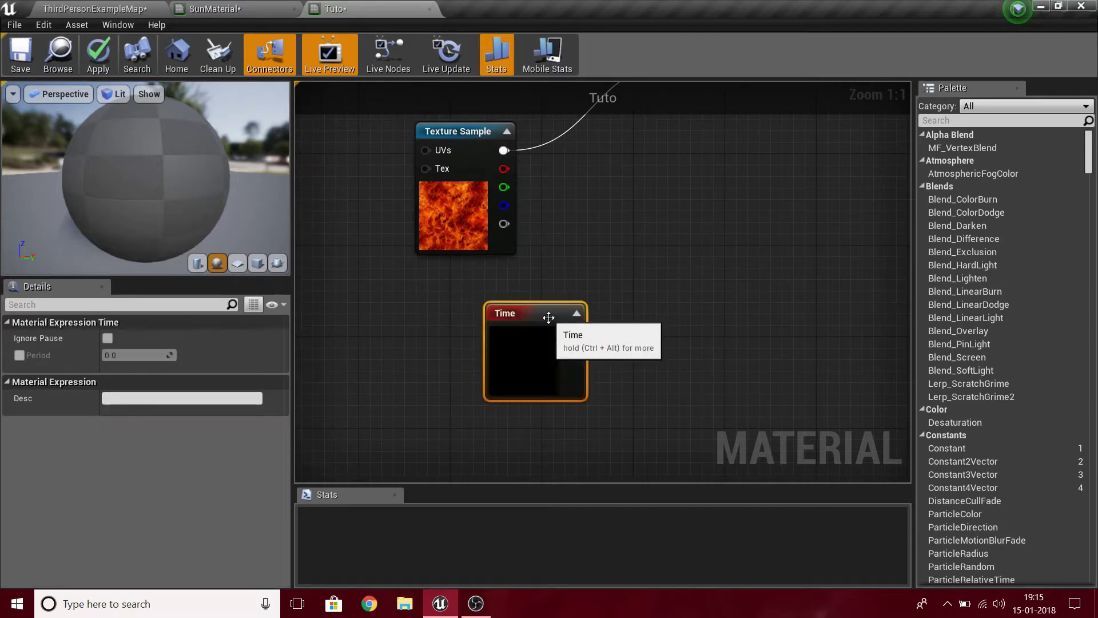
pyautogui.moveTo(530, 307); pyautogui.dragTo(497, 297)
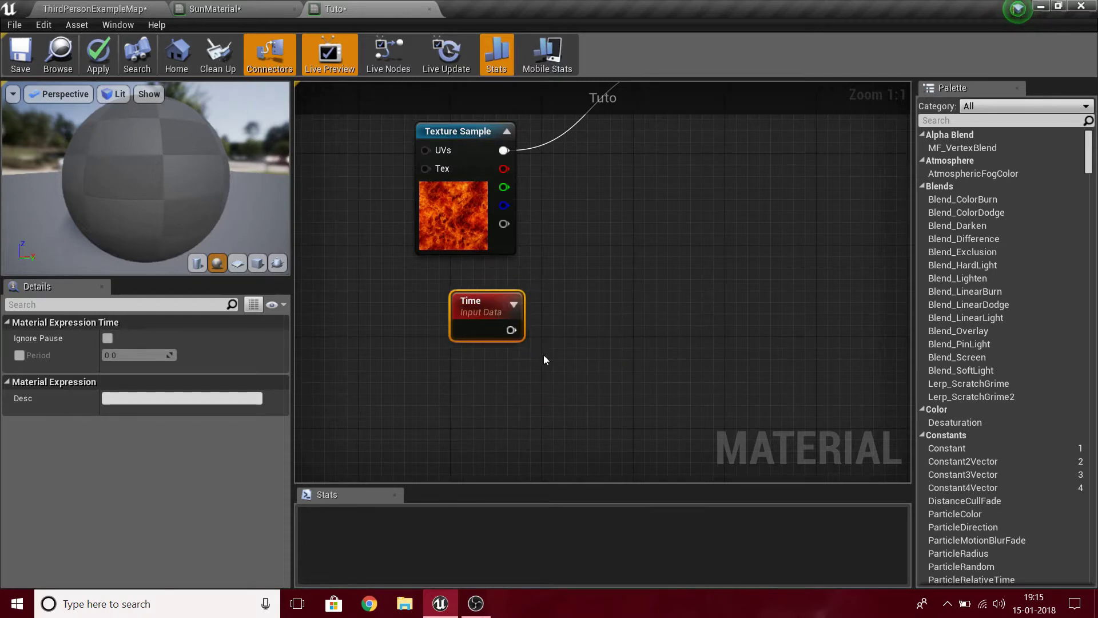
pyautogui.click(542, 361)
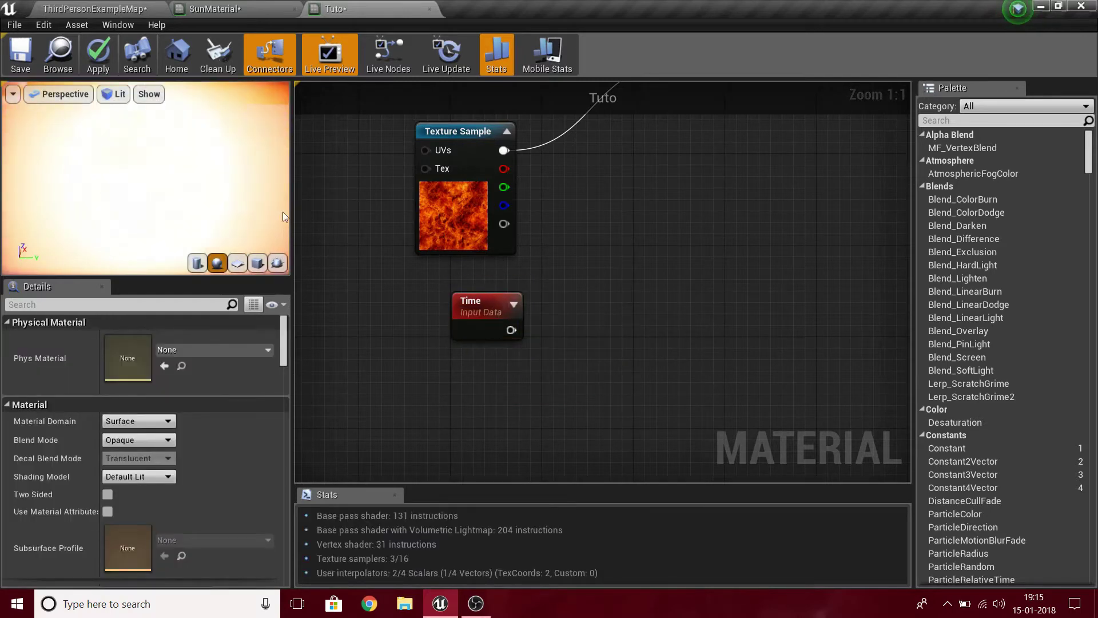
# - Add a second Multiply node with the Time output feeding A and a new scalar parameter feeding B
pyautogui.moveTo(511, 330); pyautogui.dragTo(689, 275)
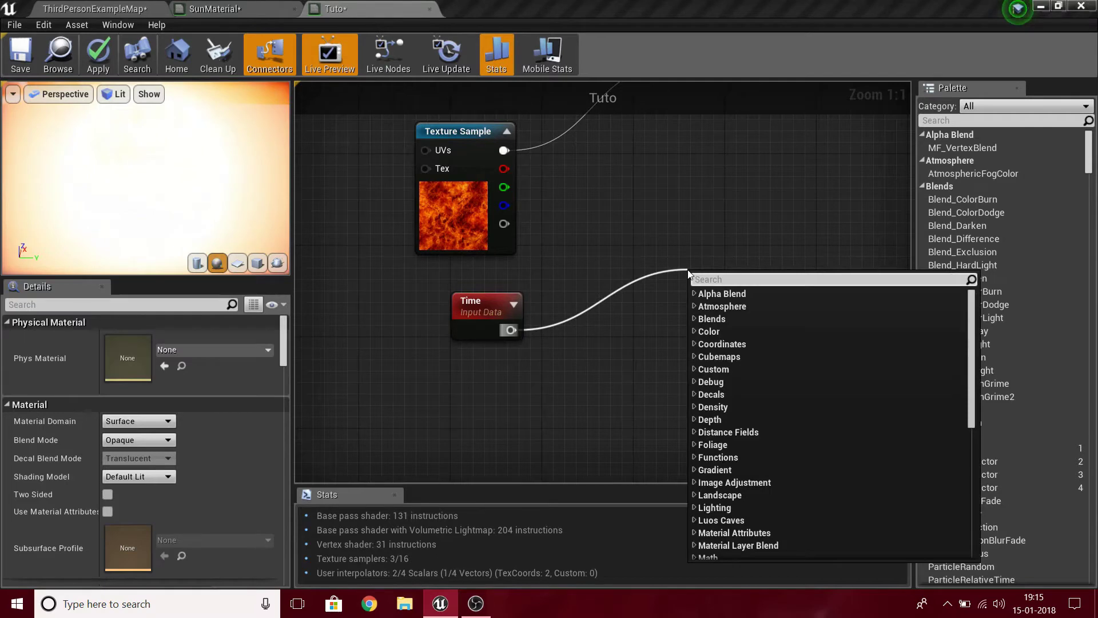
pyautogui.write('*')
pyautogui.press('Return')
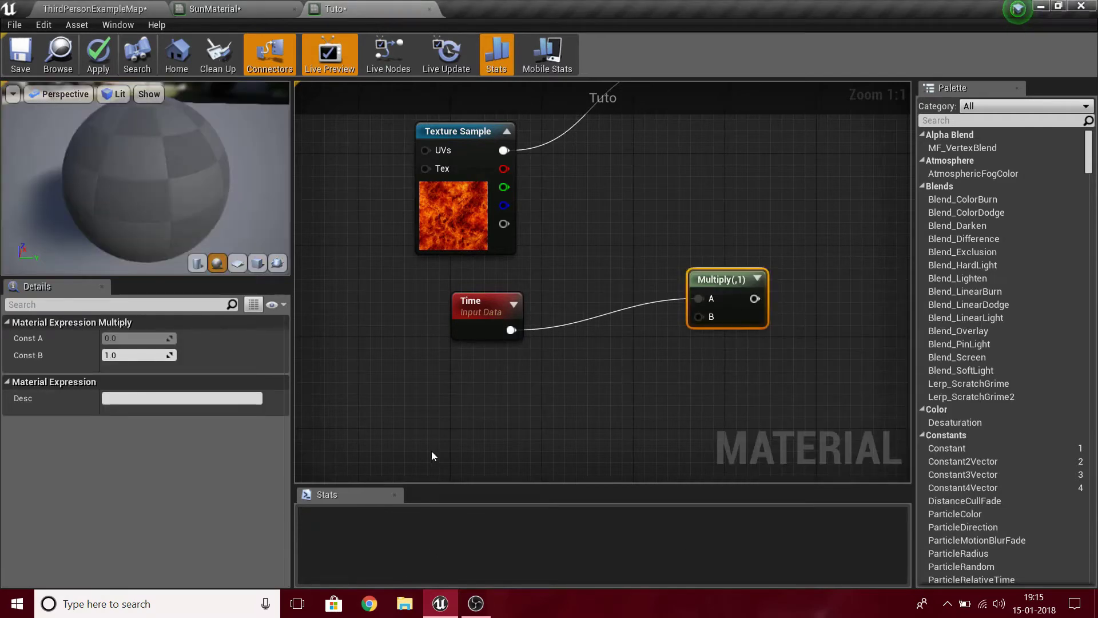
pyautogui.click(455, 428)
pyautogui.moveTo(512, 461); pyautogui.dragTo(709, 316)
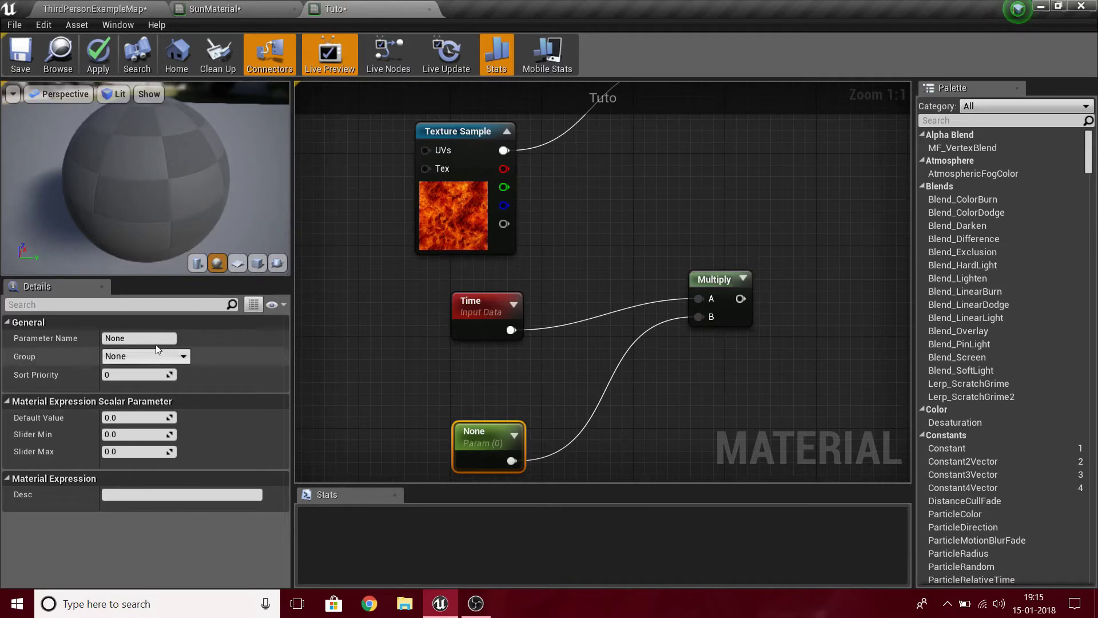
# - Name the new scalar parameter Pulse Speed and set its default value to 0.2
pyautogui.click(158, 338)
pyautogui.write('Pulse Speed')
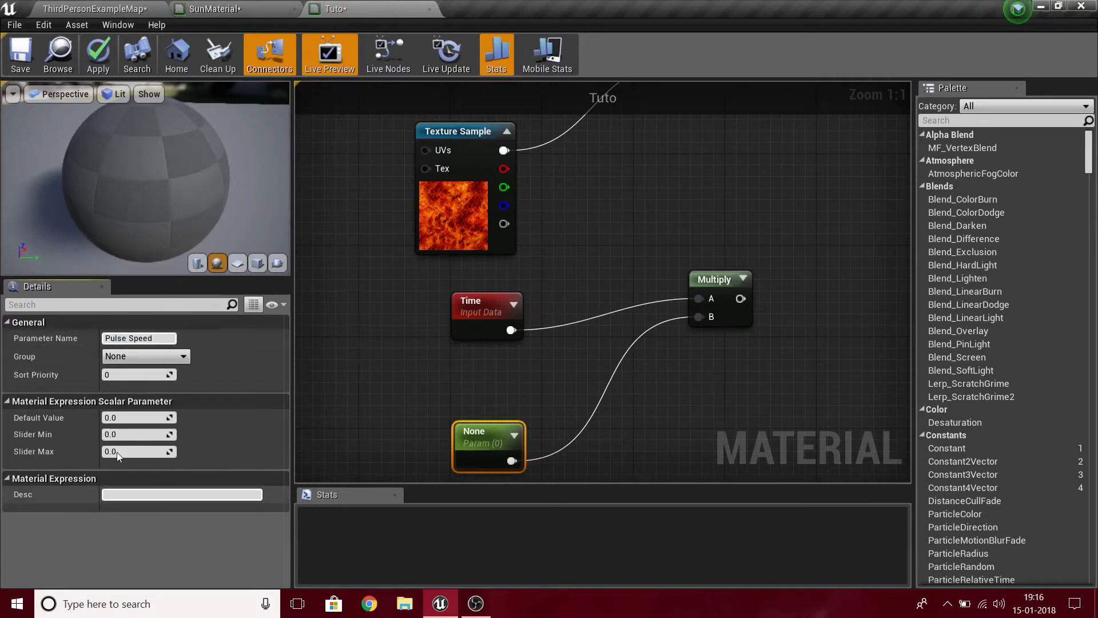
pyautogui.click(123, 417)
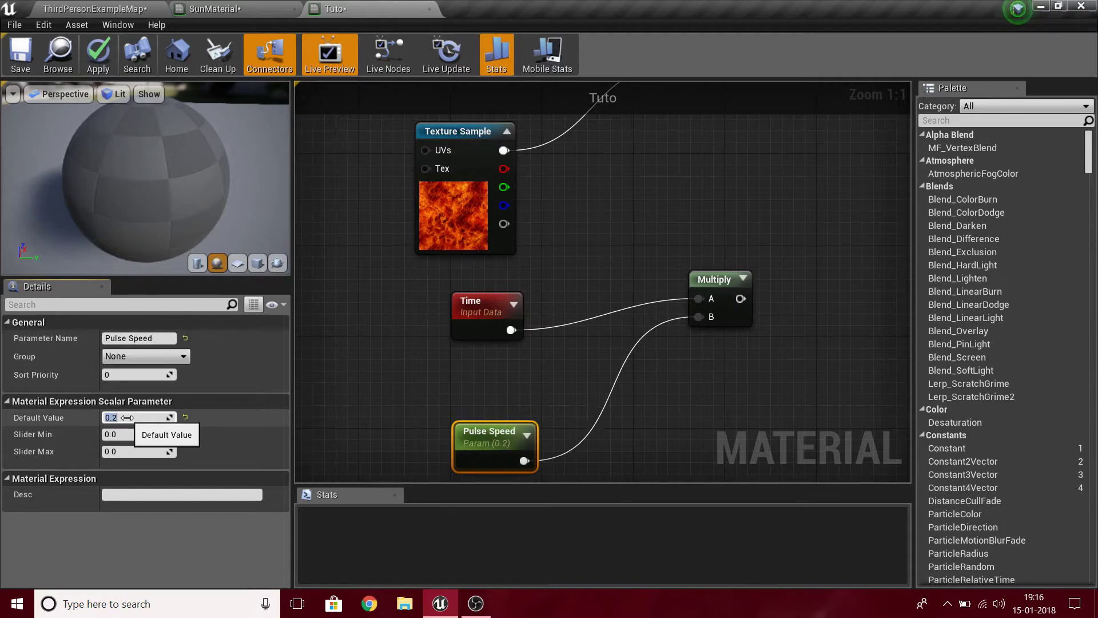
# - Add a Sine node fed by the output of the Time and Pulse Speed Multiply node
pyautogui.moveTo(740, 405); pyautogui.dragTo(679, 447, button='right')
pyautogui.click(678, 447)
pyautogui.moveTo(654, 342); pyautogui.dragTo(777, 395)
pyautogui.write('sine')
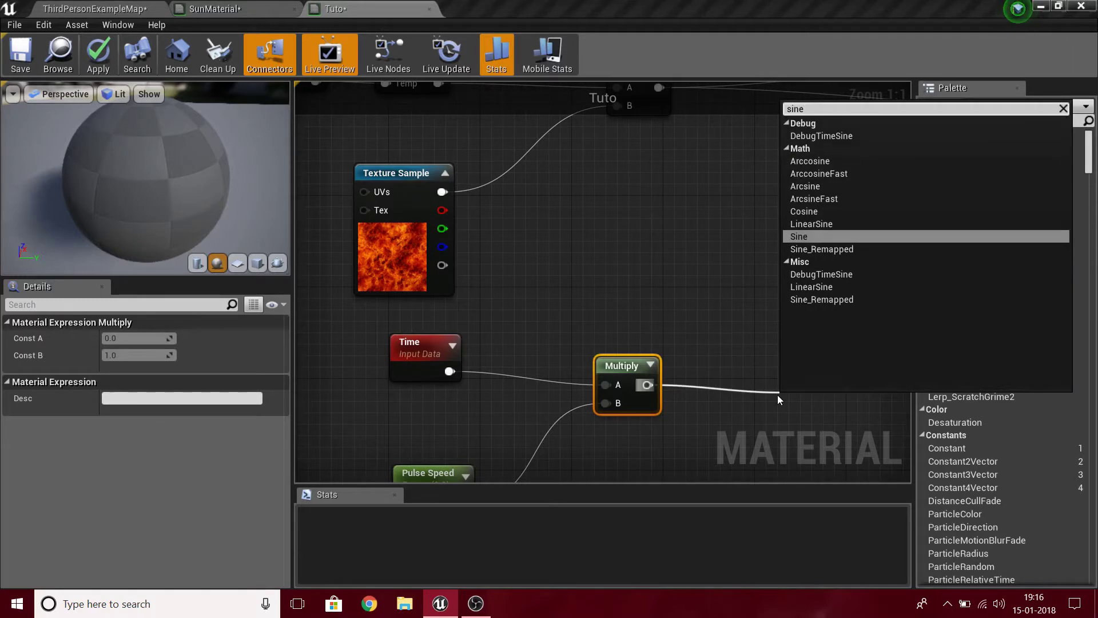
pyautogui.press('Return')
# - Place the Sine node close beside the Multiply node so that their connection runs straight
pyautogui.moveTo(807, 413); pyautogui.dragTo(725, 377)
pyautogui.moveTo(803, 296); pyautogui.dragTo(669, 282, button='right')
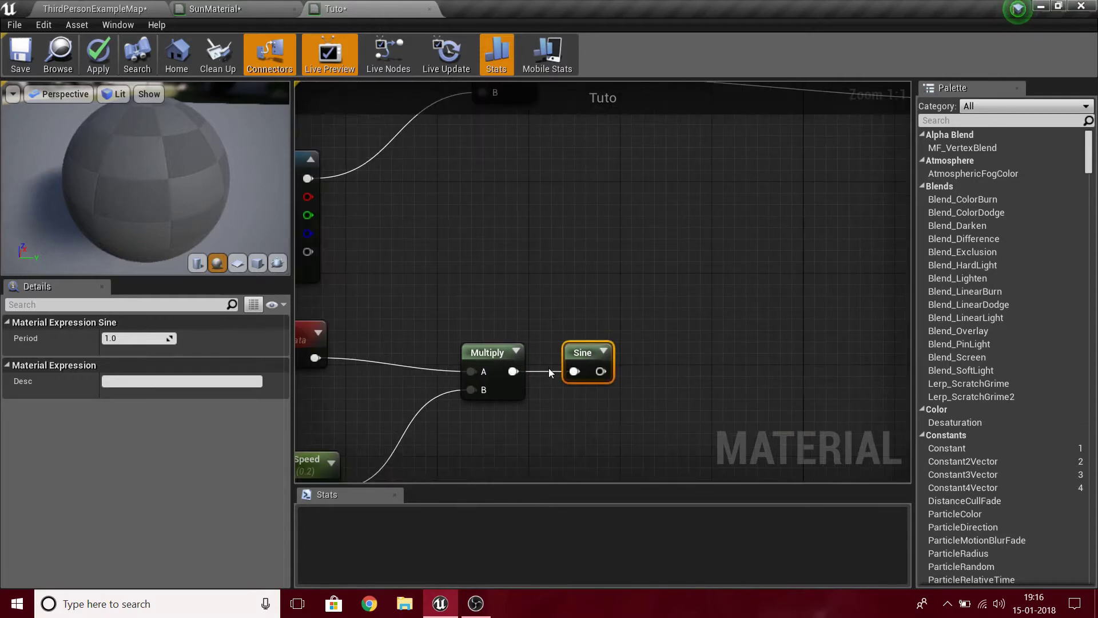
pyautogui.moveTo(582, 381); pyautogui.dragTo(582, 363)
pyautogui.moveTo(587, 353); pyautogui.dragTo(610, 365)
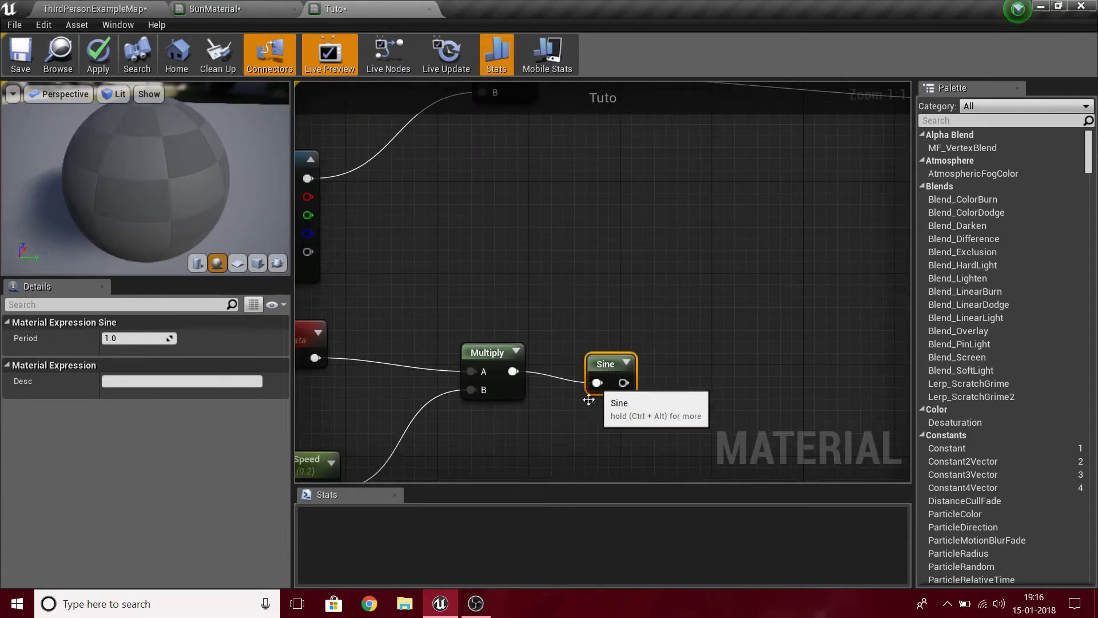
pyautogui.click(583, 416)
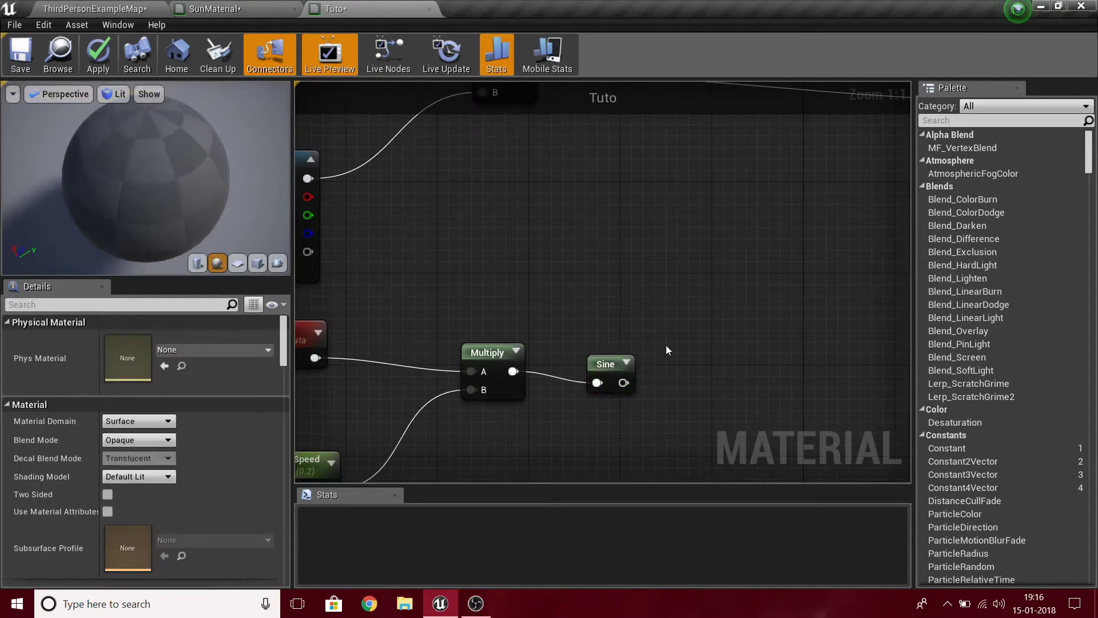
pyautogui.moveTo(603, 353); pyautogui.dragTo(610, 343)
pyautogui.click(544, 437)
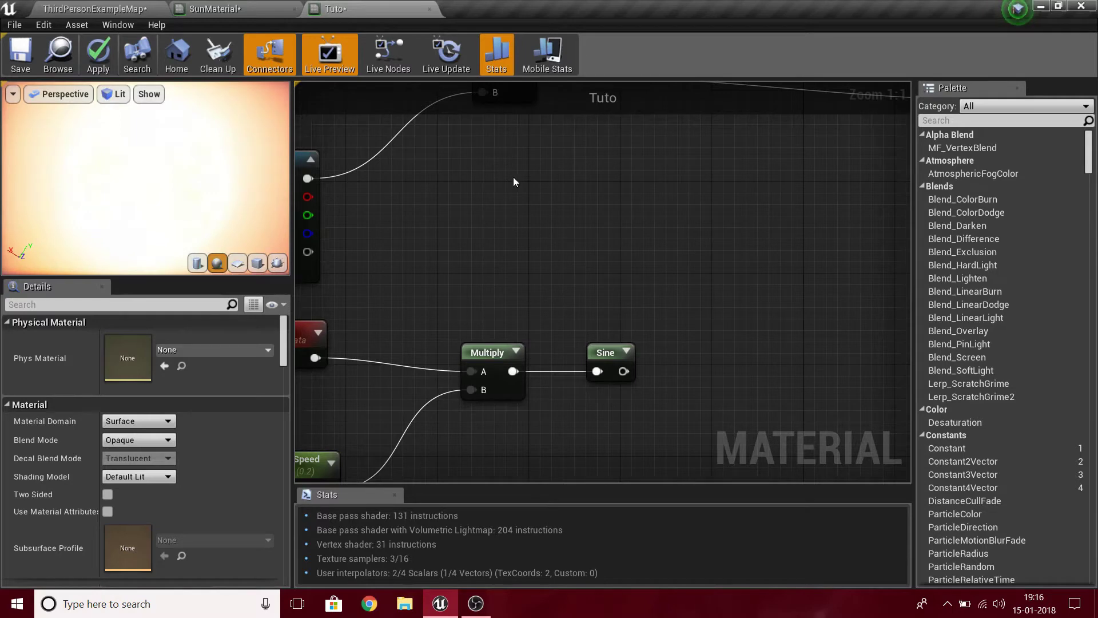
# - Add an Add node with the Sine output connected to its A input
pyautogui.scroll(-6, 752, 326)
pyautogui.scroll(6, 709, 340)
pyautogui.moveTo(711, 336); pyautogui.dragTo(668, 339, button='right')
pyautogui.moveTo(740, 250); pyautogui.dragTo(650, 370, button='right')
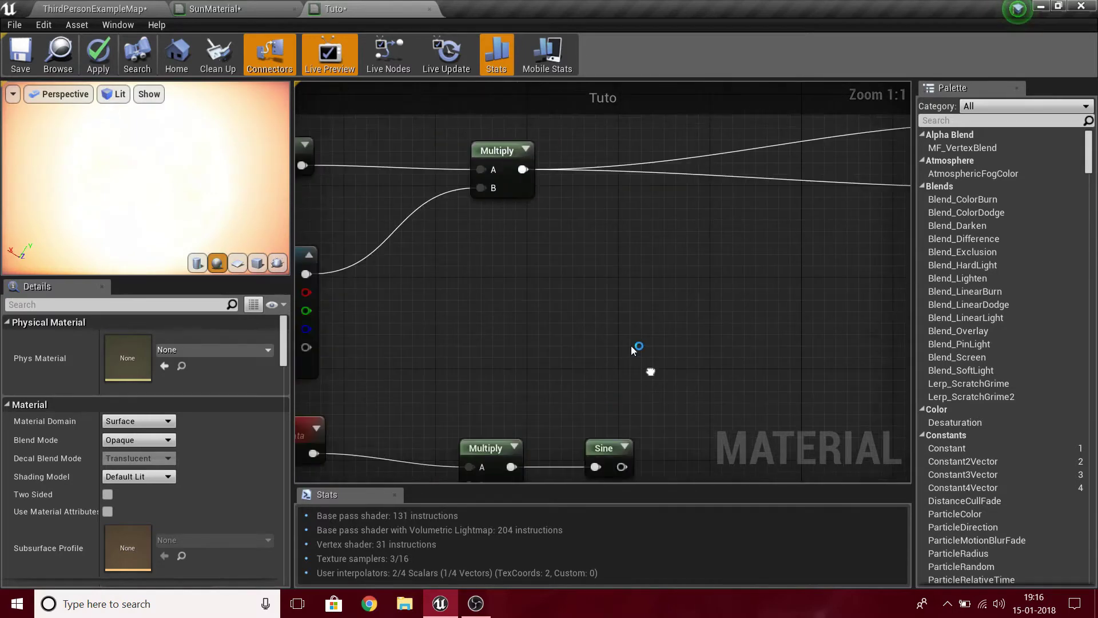
pyautogui.moveTo(841, 359); pyautogui.dragTo(808, 205, button='right')
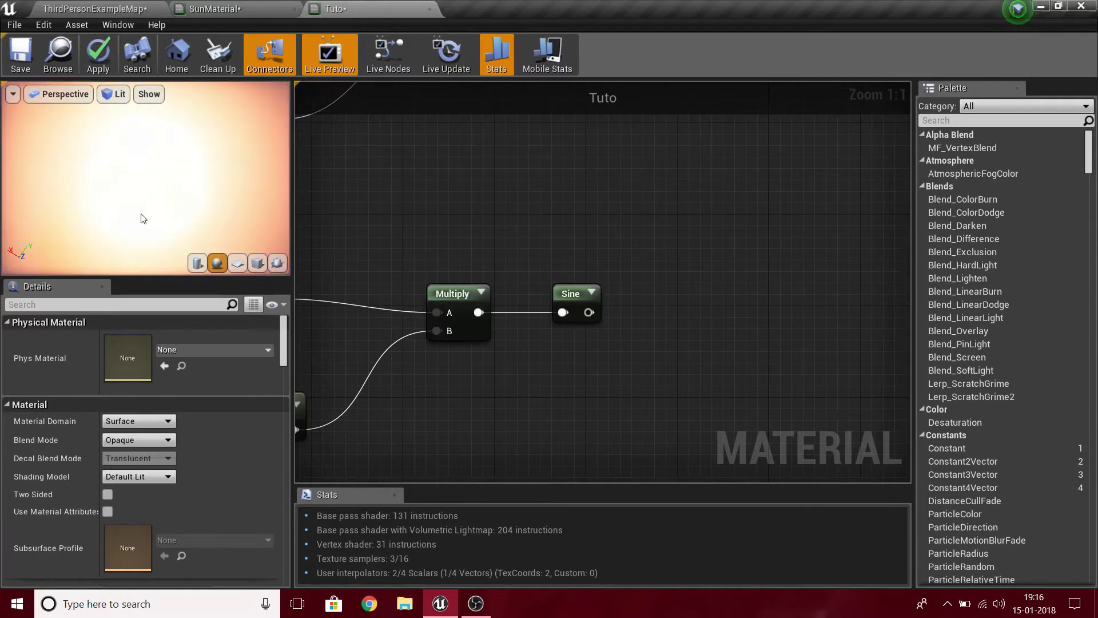
pyautogui.moveTo(587, 313); pyautogui.dragTo(727, 292)
pyautogui.write('add')
pyautogui.press('Return')
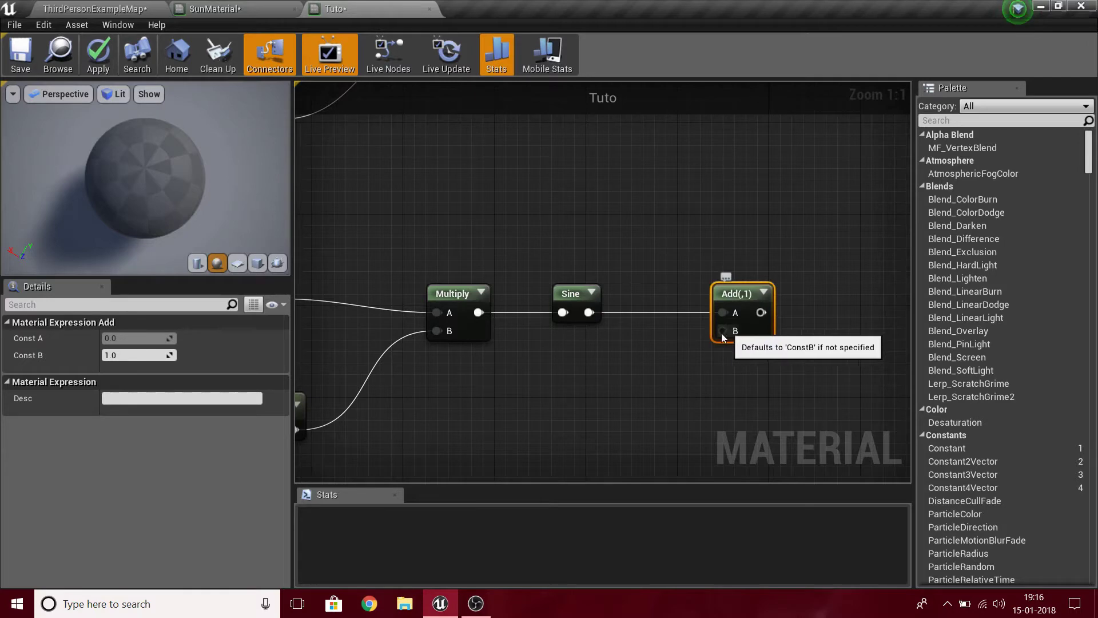
# - Create a scalar parameter named Pulse Intensity feeding the Add node's B input
pyautogui.moveTo(723, 331); pyautogui.dragTo(668, 369)
pyautogui.write('scalar')
pyautogui.press('Return')
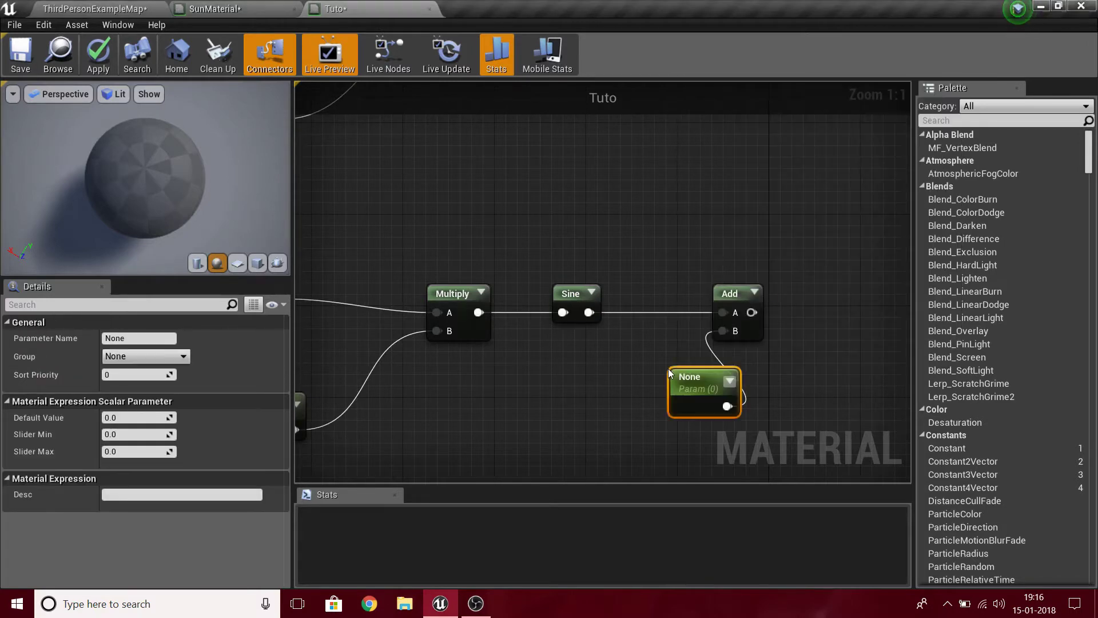
pyautogui.click(153, 339)
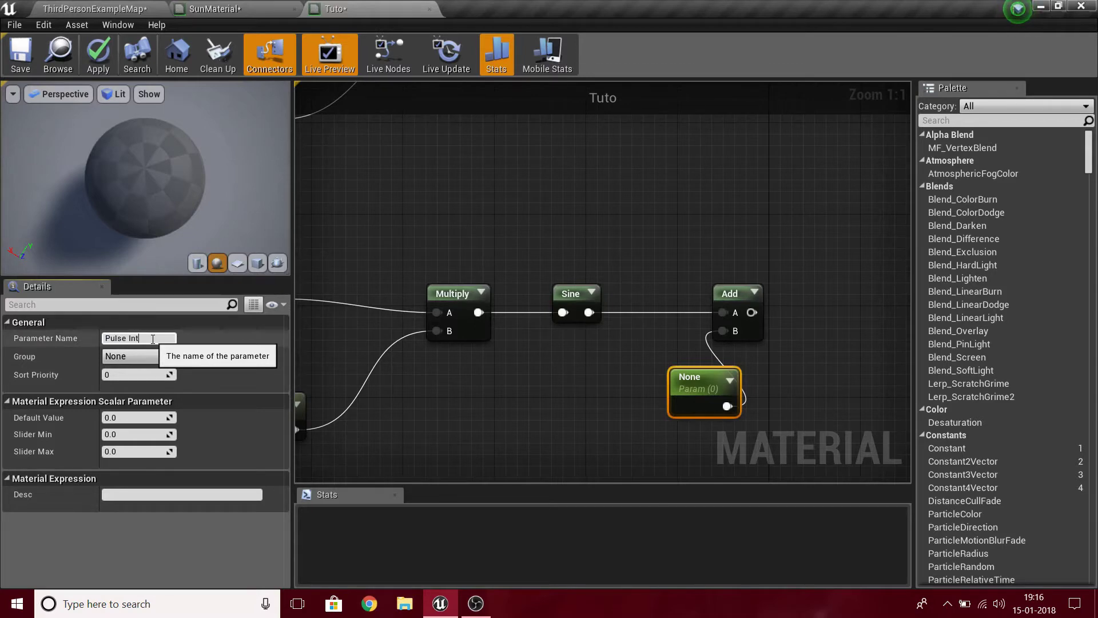
pyautogui.write('Pulse Intensity')
pyautogui.press('Return')
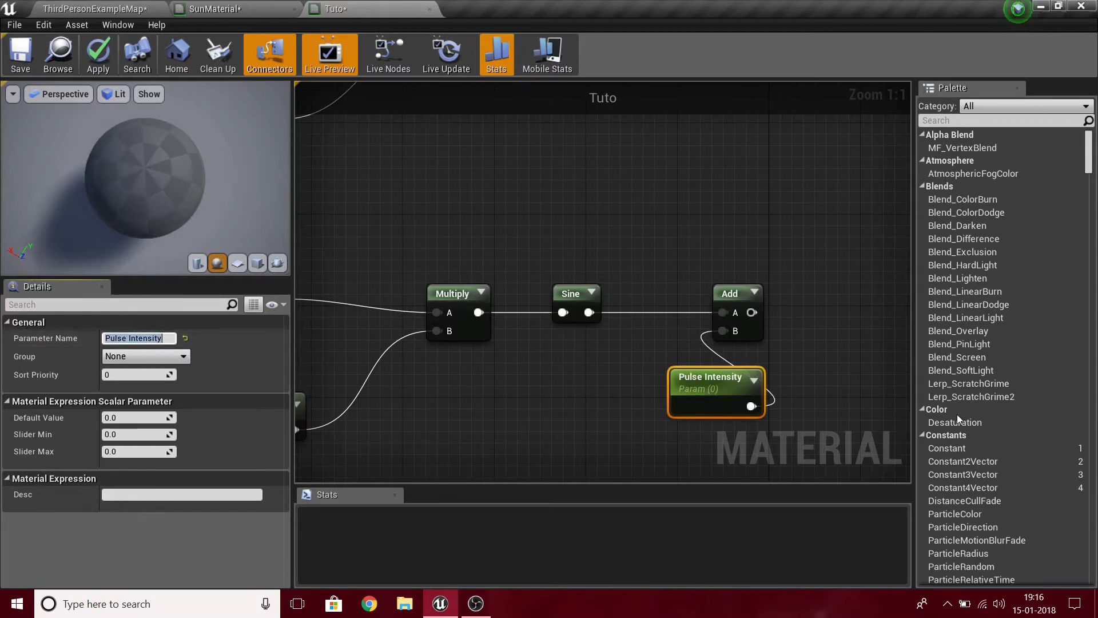
# - Place the Pulse Intensity node below the Sine node and set its default value to 2
pyautogui.moveTo(722, 412); pyautogui.dragTo(592, 431)
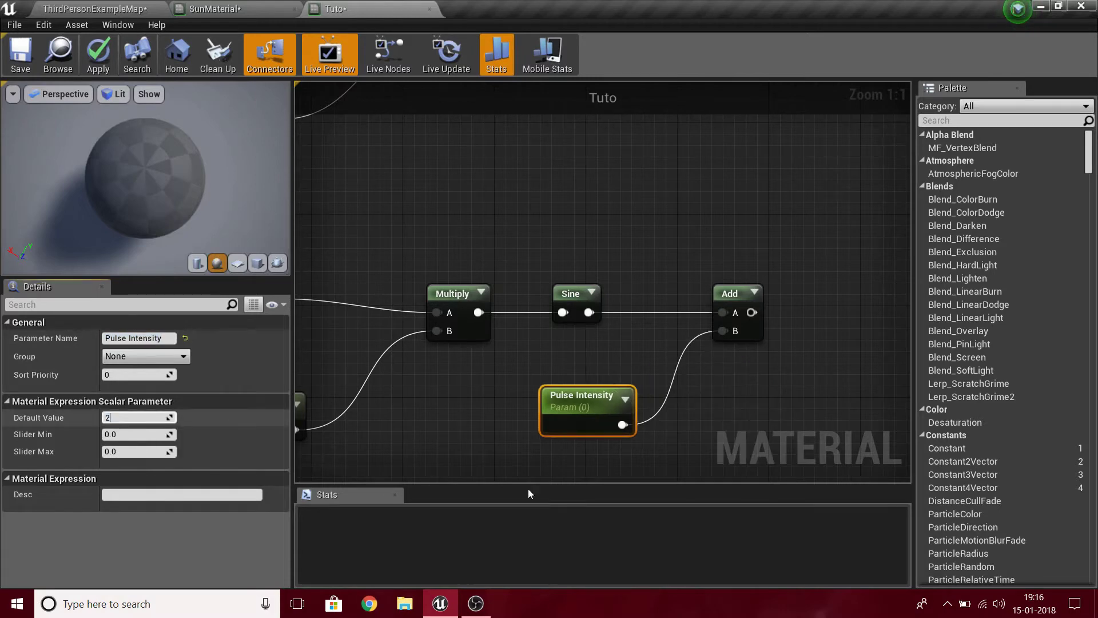
pyautogui.press('Return')
pyautogui.moveTo(623, 356); pyautogui.dragTo(537, 398, button='right')
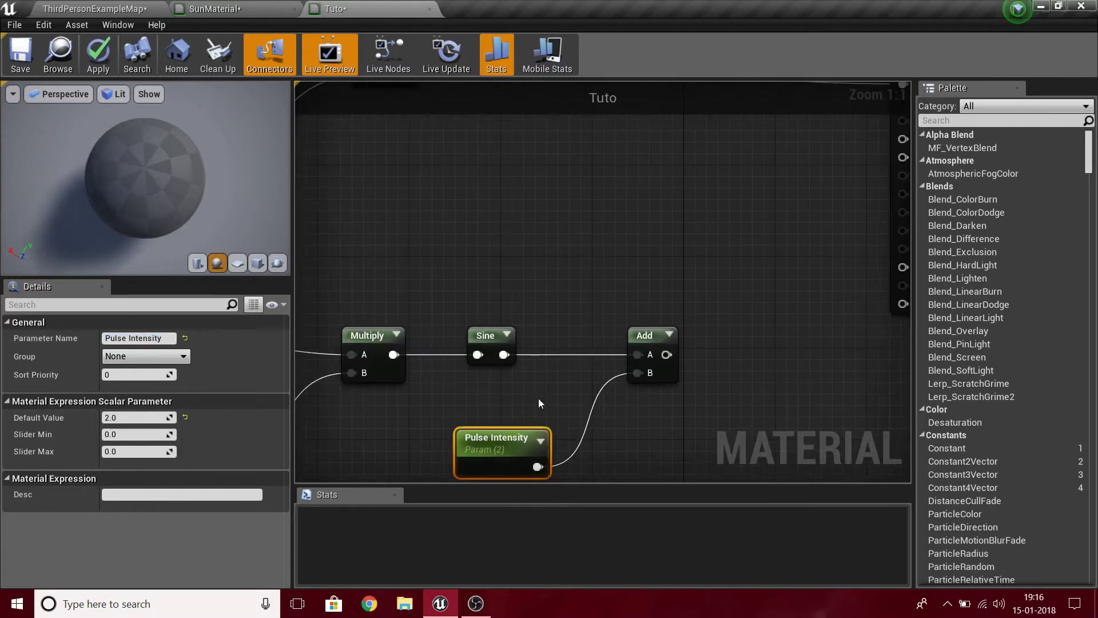
# - Review the pulse chain, examining the Sine node, the Pulse Intensity parameter and the Multiply and Add nodes around them
pyautogui.click(489, 341)
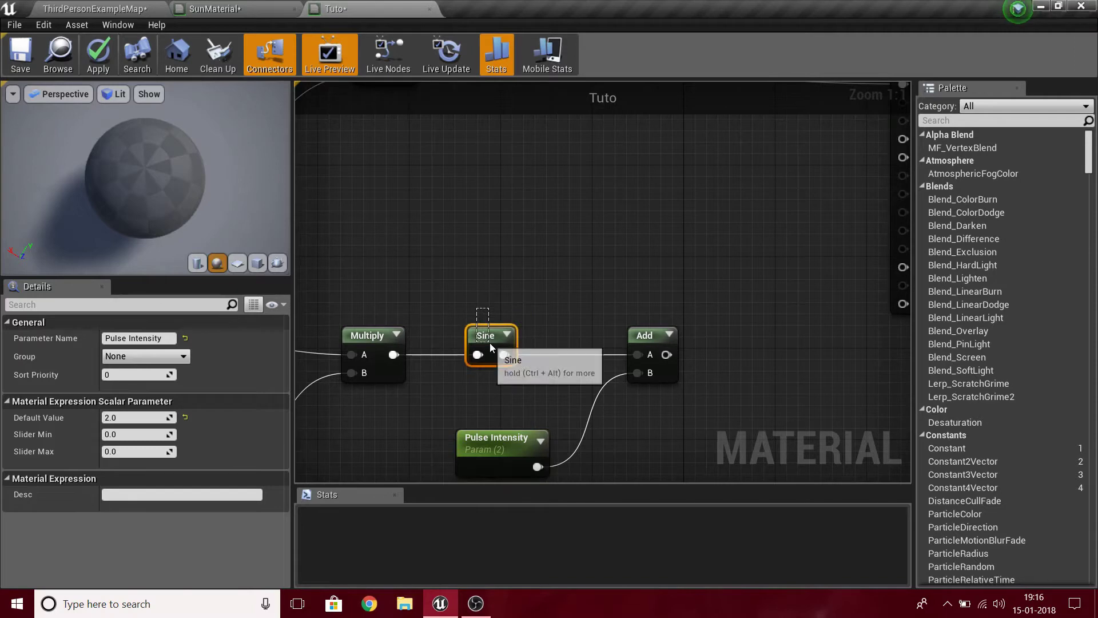
pyautogui.click(497, 445)
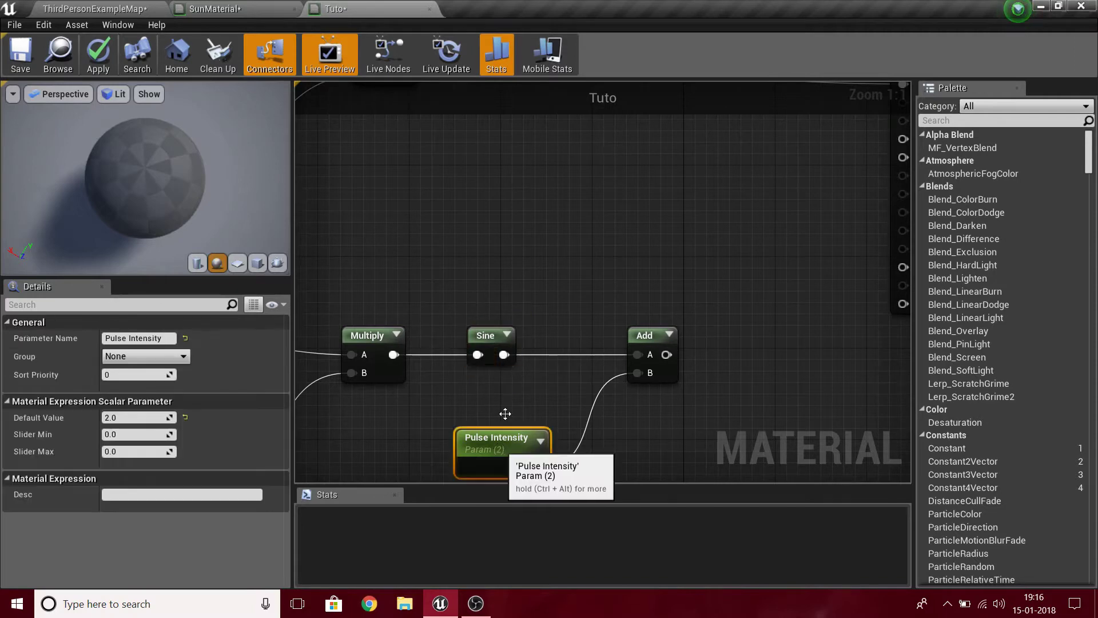
pyautogui.click(510, 404)
pyautogui.moveTo(541, 405); pyautogui.dragTo(459, 347, button='right')
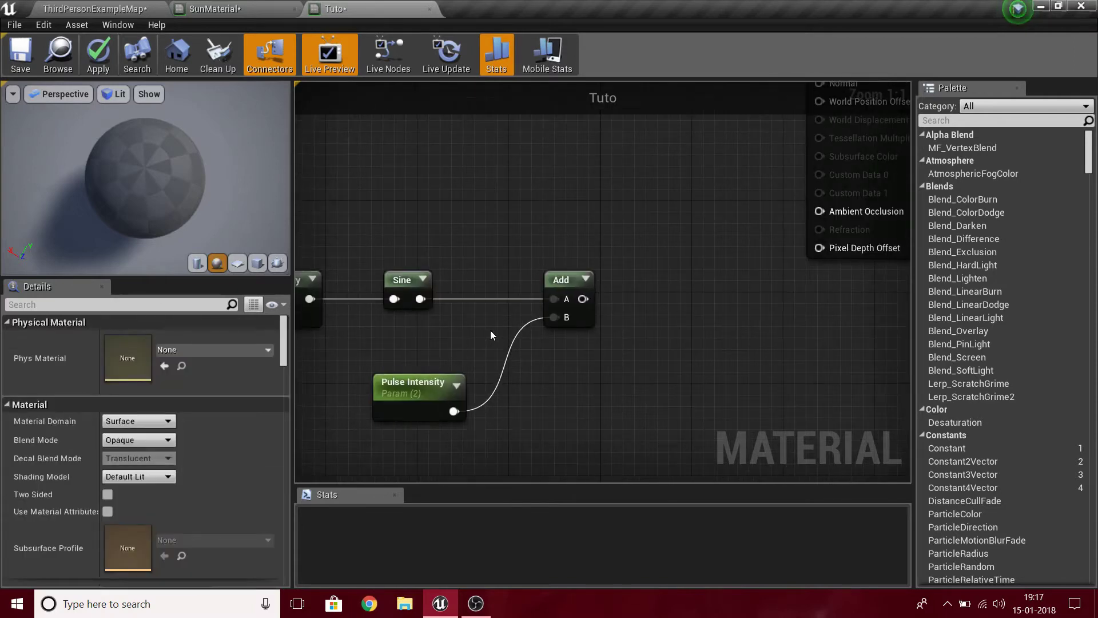
pyautogui.moveTo(394, 225); pyautogui.dragTo(391, 301)
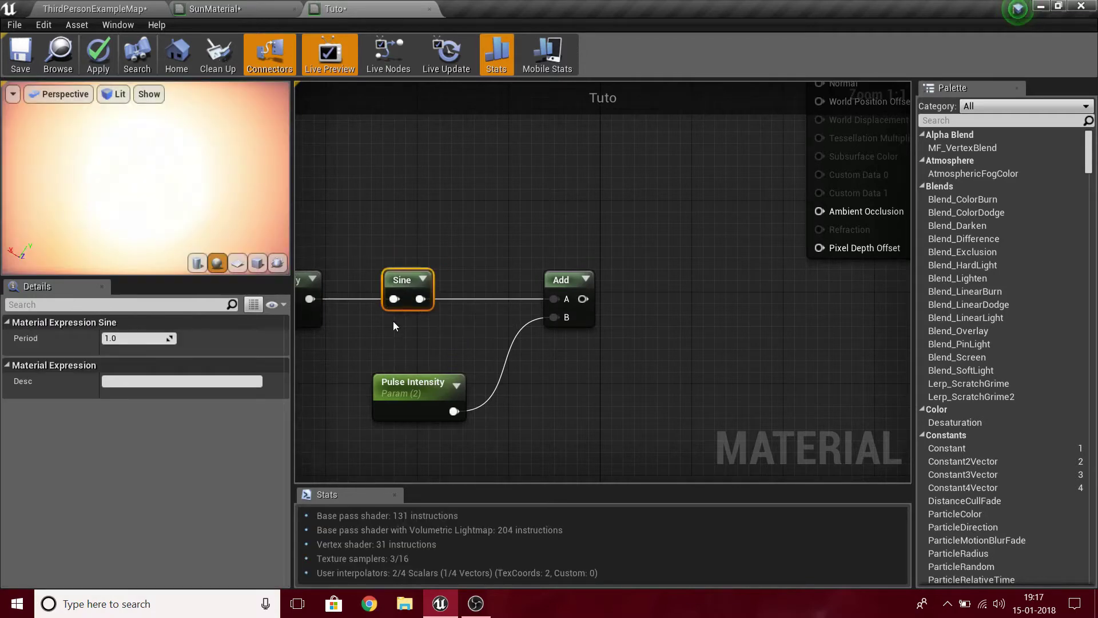
pyautogui.moveTo(324, 355); pyautogui.dragTo(451, 381, button='right')
pyautogui.click(377, 352)
pyautogui.click(343, 395)
pyautogui.click(451, 381)
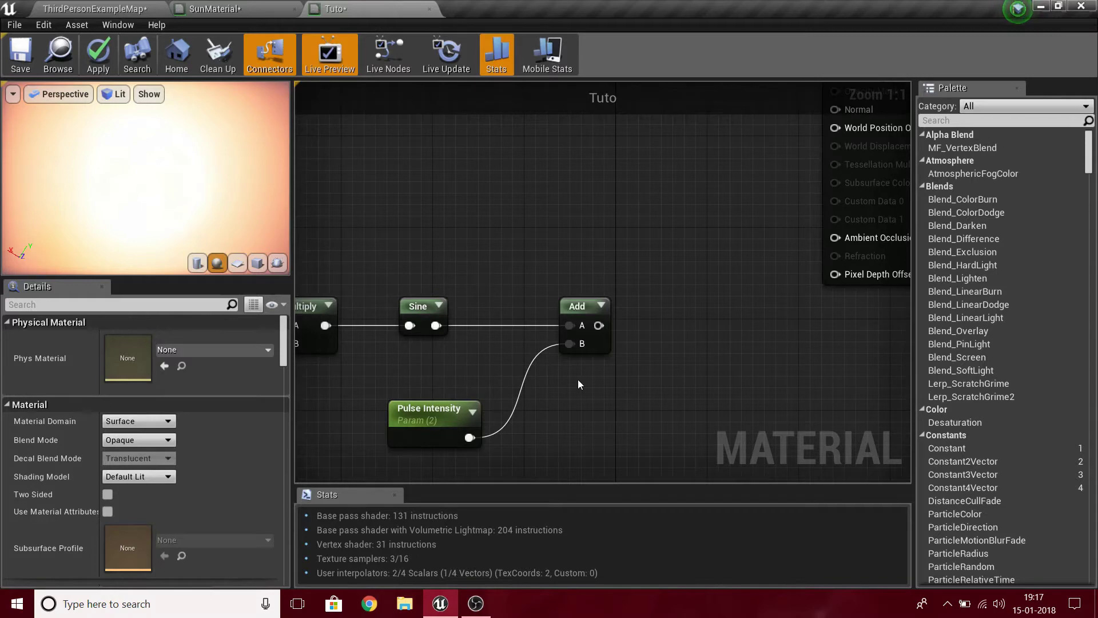
# - Insert a Multiply node into the connection that feeds the material's Emissive Color input
pyautogui.scroll(-5, 578, 379)
pyautogui.scroll(4, 568, 389)
pyautogui.moveTo(767, 184); pyautogui.dragTo(631, 208)
pyautogui.write('multiply')
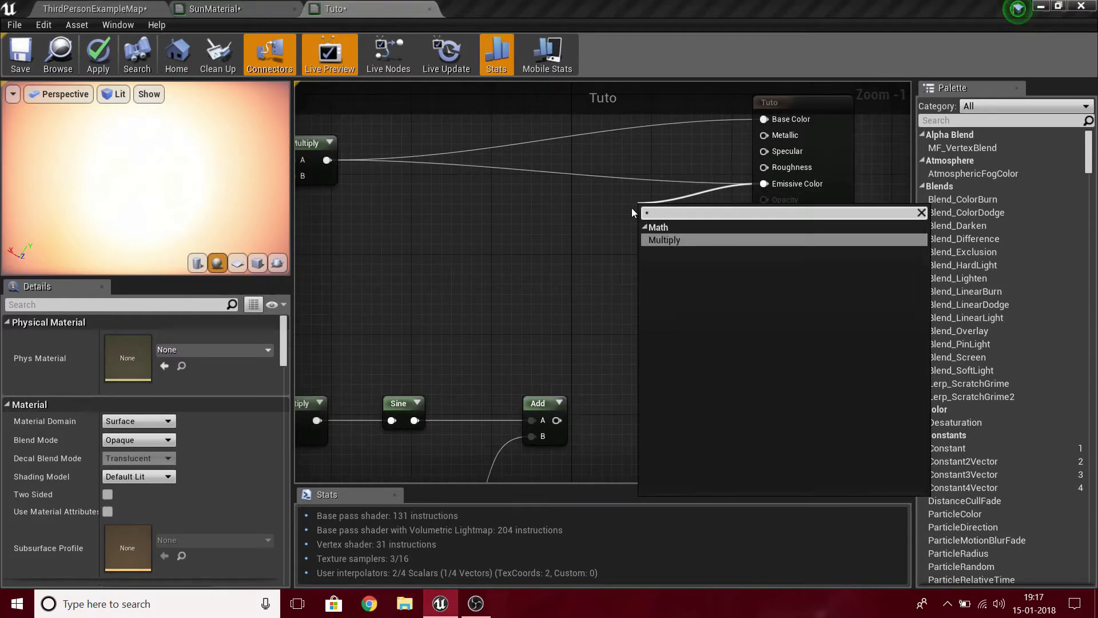
pyautogui.press('Return')
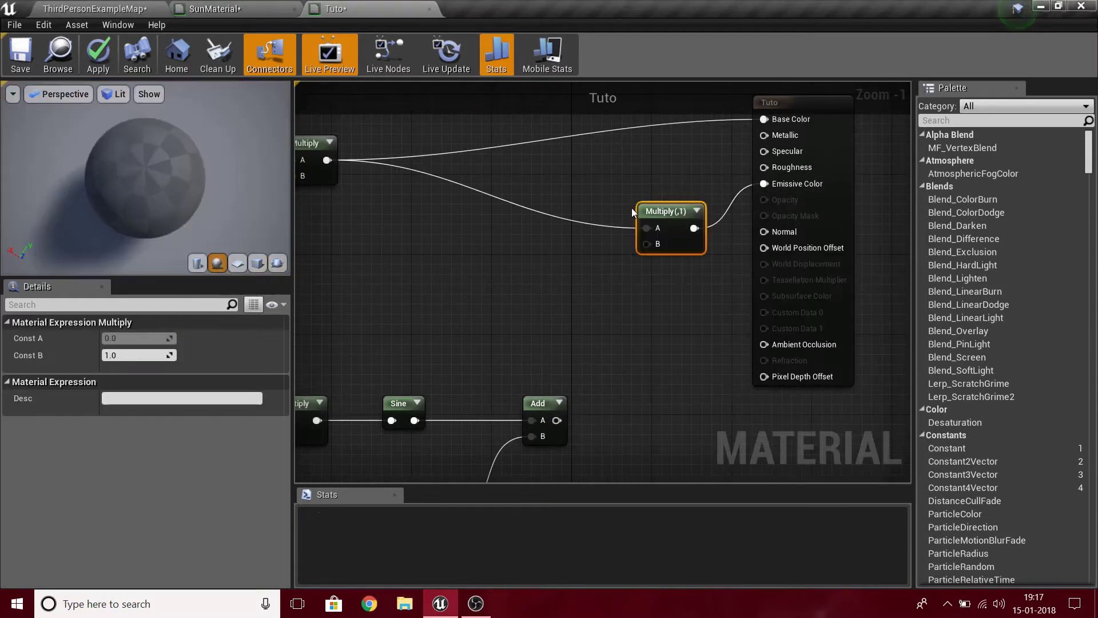
# - Connect the pulse Add node's output to the B input of the Multiply node feeding Emissive Color
pyautogui.click(568, 421)
pyautogui.moveTo(568, 424); pyautogui.dragTo(652, 244)
pyautogui.scroll(-2, 652, 309)
pyautogui.scroll(-4, 652, 314)
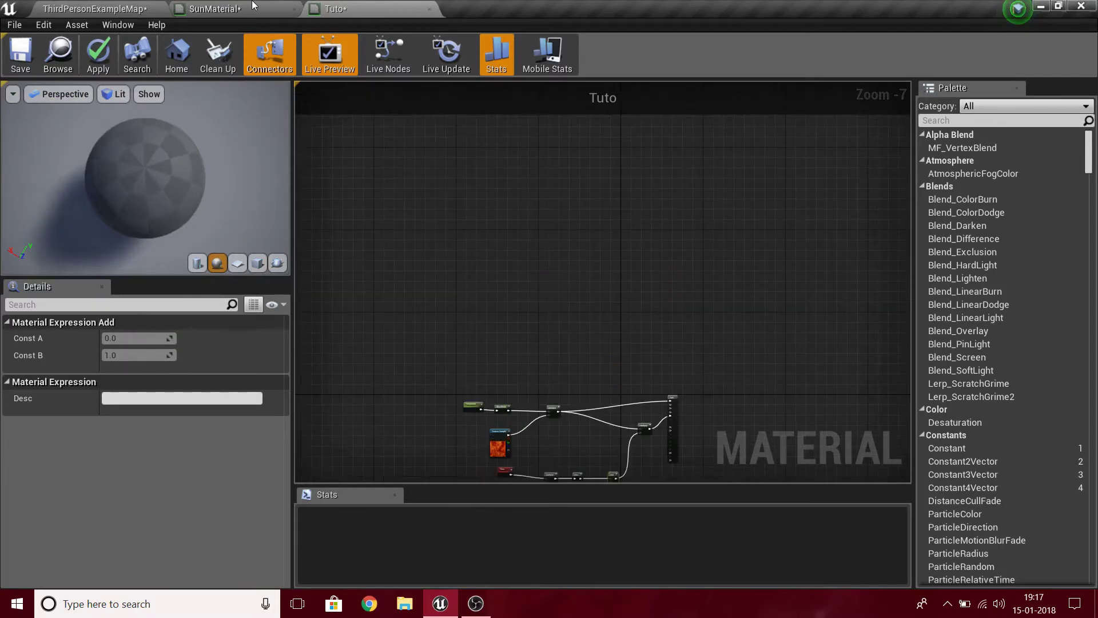
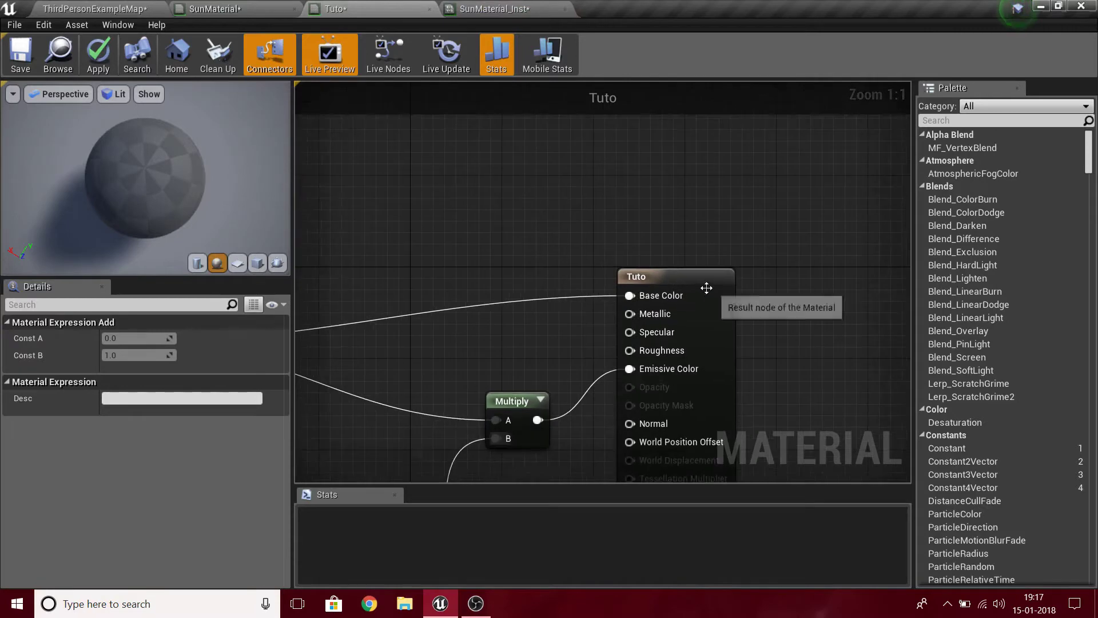
# - Add a StaticSwitch node between the Emissive Color Multiply node and the material's result node
pyautogui.scroll(-4, 553, 324)
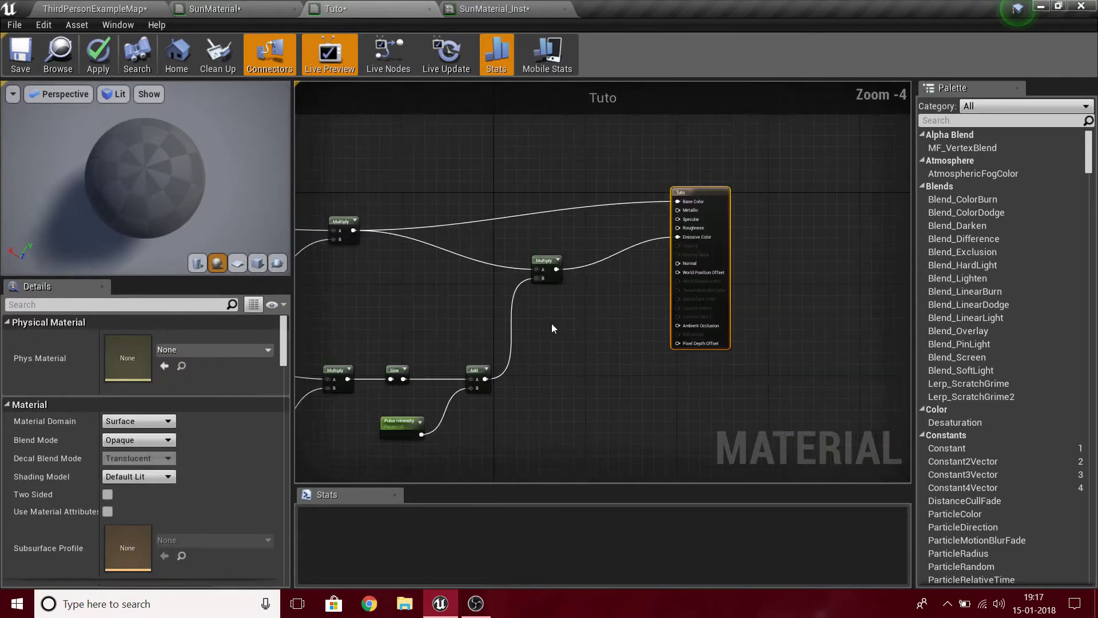
pyautogui.scroll(2, 611, 349)
pyautogui.rightClick(548, 276)
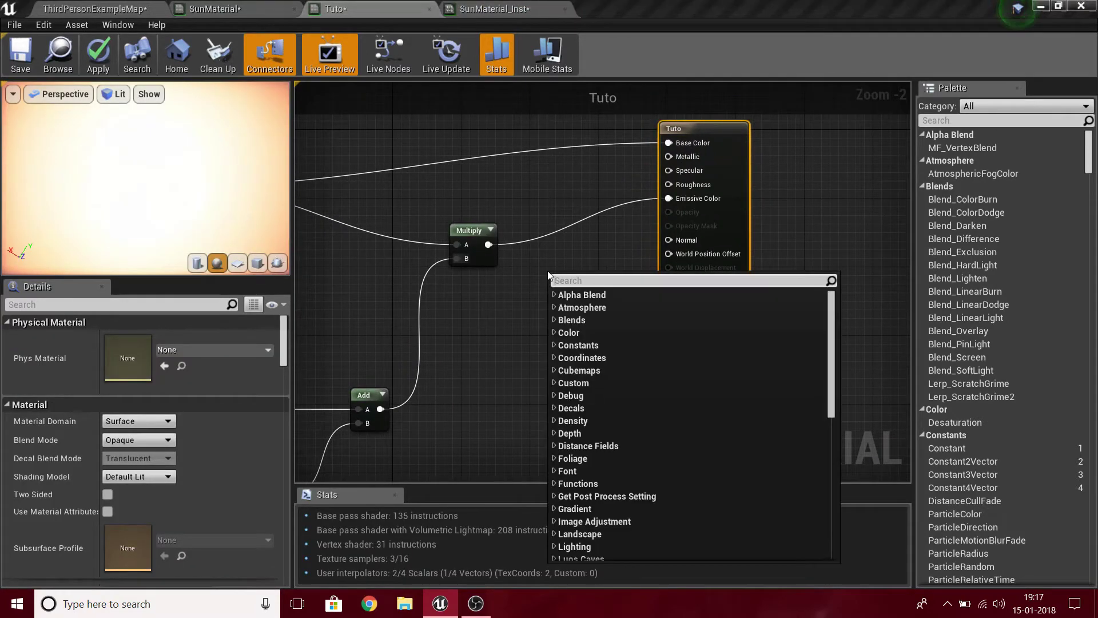
pyautogui.write('stat')
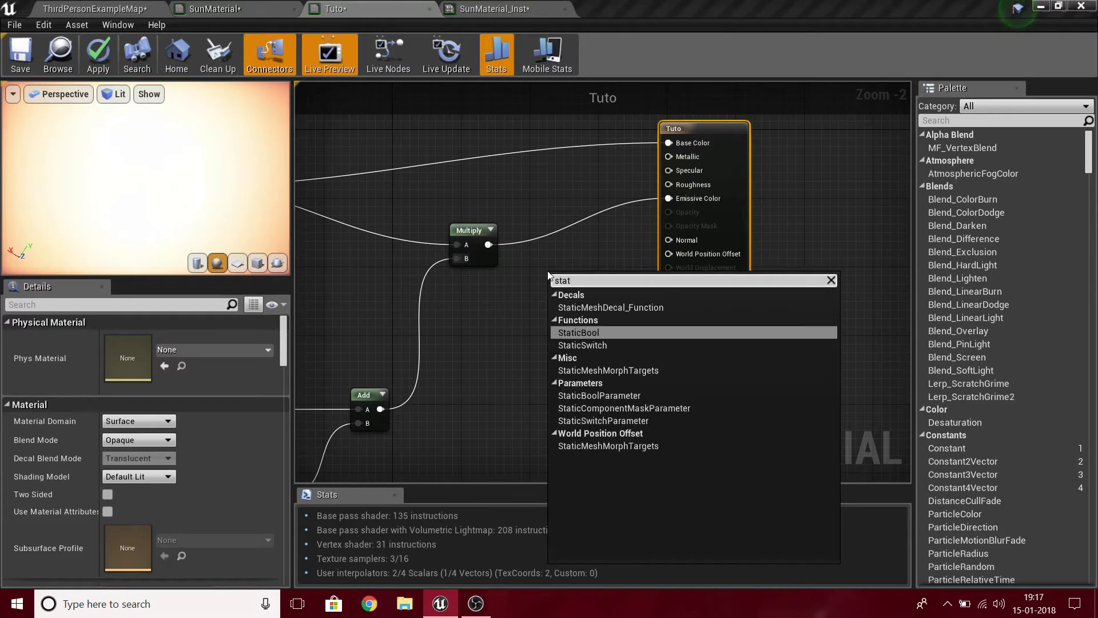
pyautogui.press('Down')
pyautogui.press('Return')
# - Add a StaticBoolParameter feeding the Switch's Value input and place it below and to the left of the Switch
pyautogui.moveTo(472, 296); pyautogui.dragTo(733, 393, button='right')
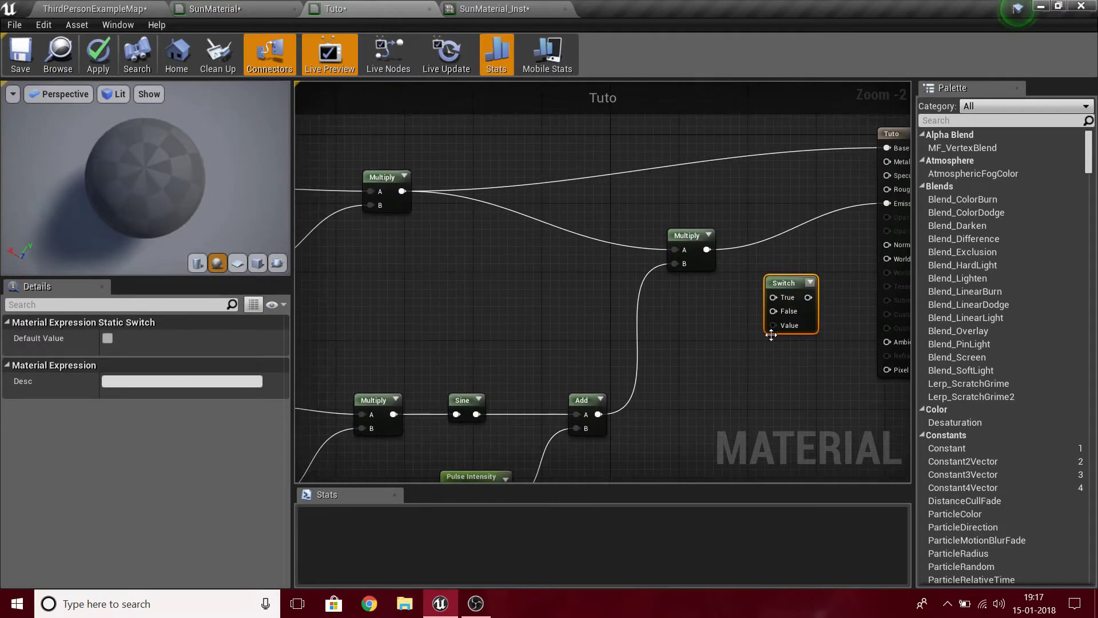
pyautogui.rightClick(733, 370)
pyautogui.write('boo')
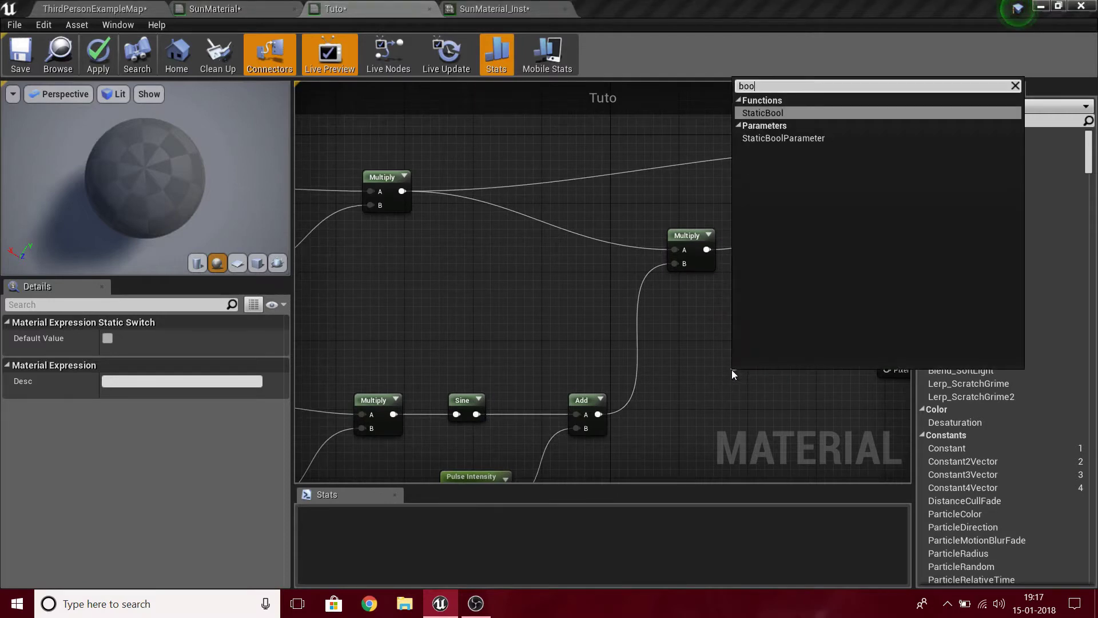
pyautogui.press('Down')
pyautogui.press('Return')
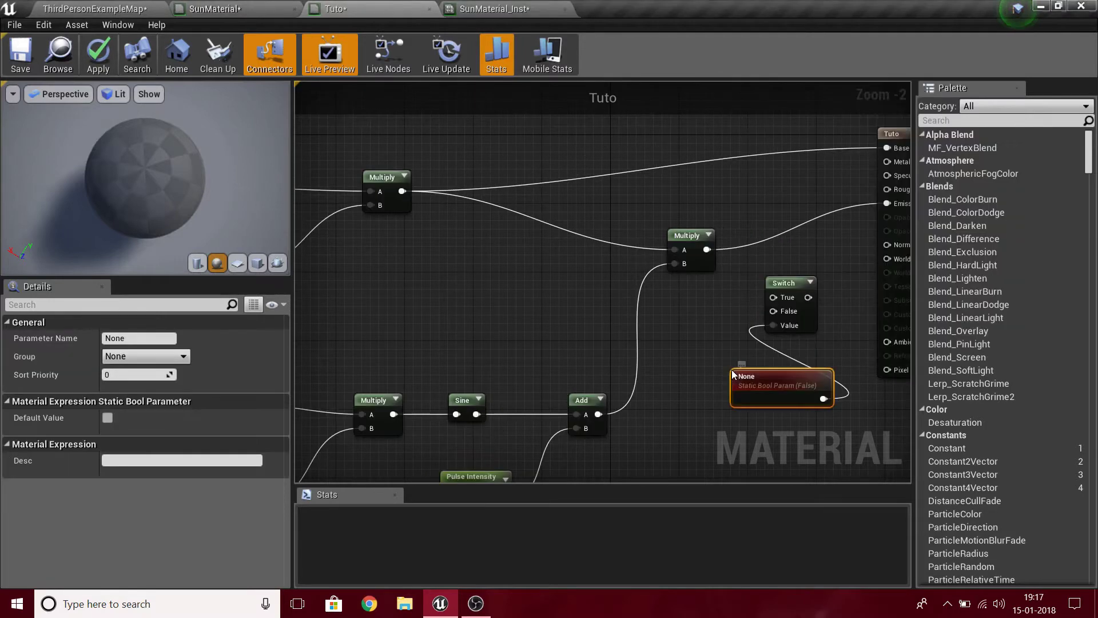
pyautogui.moveTo(766, 387); pyautogui.dragTo(689, 435)
pyautogui.moveTo(734, 293); pyautogui.dragTo(779, 295, button='right')
pyautogui.moveTo(850, 273)
pyautogui.mouseDown()
pyautogui.moveTo(858, 205)
pyautogui.moveTo(859, 279)
pyautogui.mouseUp()
# - Look at the SunMaterial_Inst material instance and return to the Tuto material graph
pyautogui.click(761, 416)
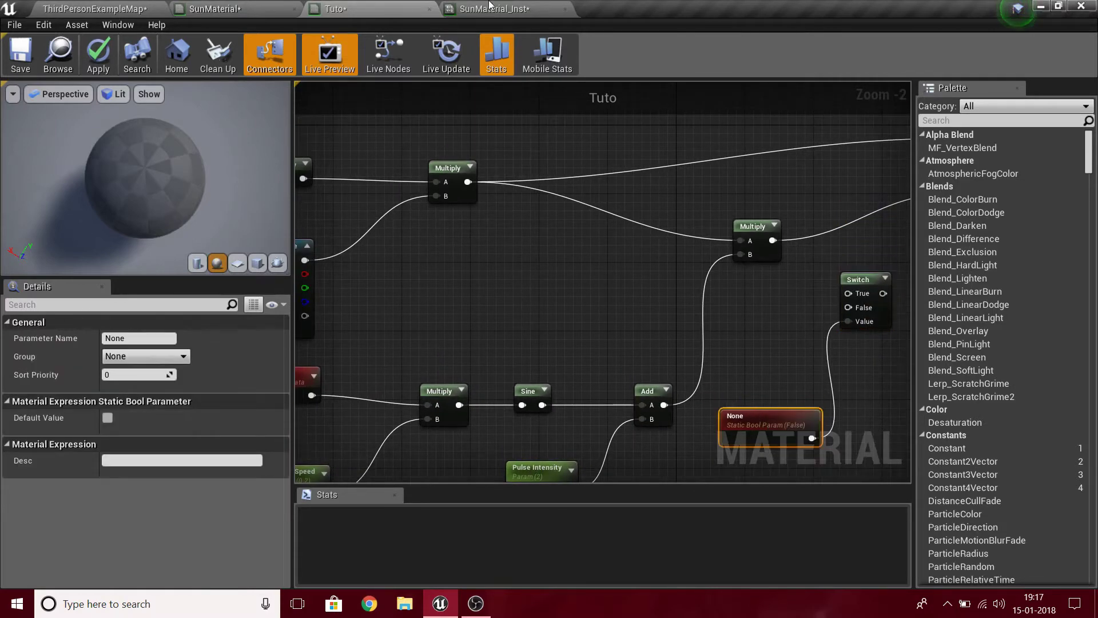
pyautogui.click(481, 6)
pyautogui.click(392, 7)
# - Connect the Switch node's output to the material's Emissive Color input in place of the Multiply output
pyautogui.moveTo(881, 294); pyautogui.dragTo(818, 309)
pyautogui.click(794, 316)
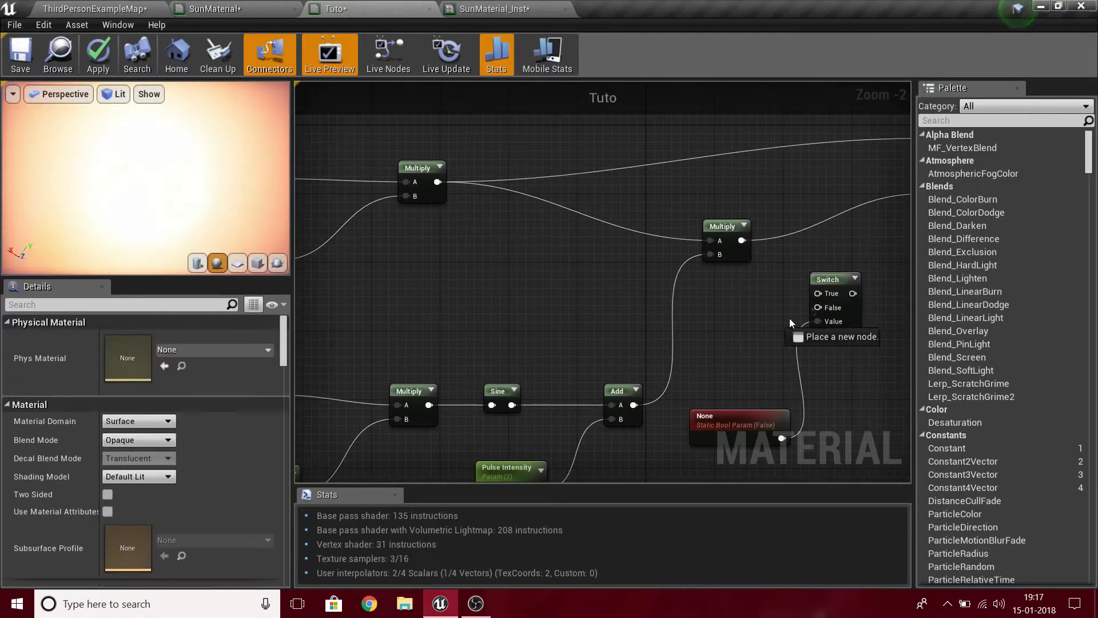
pyautogui.scroll(-3, 738, 357)
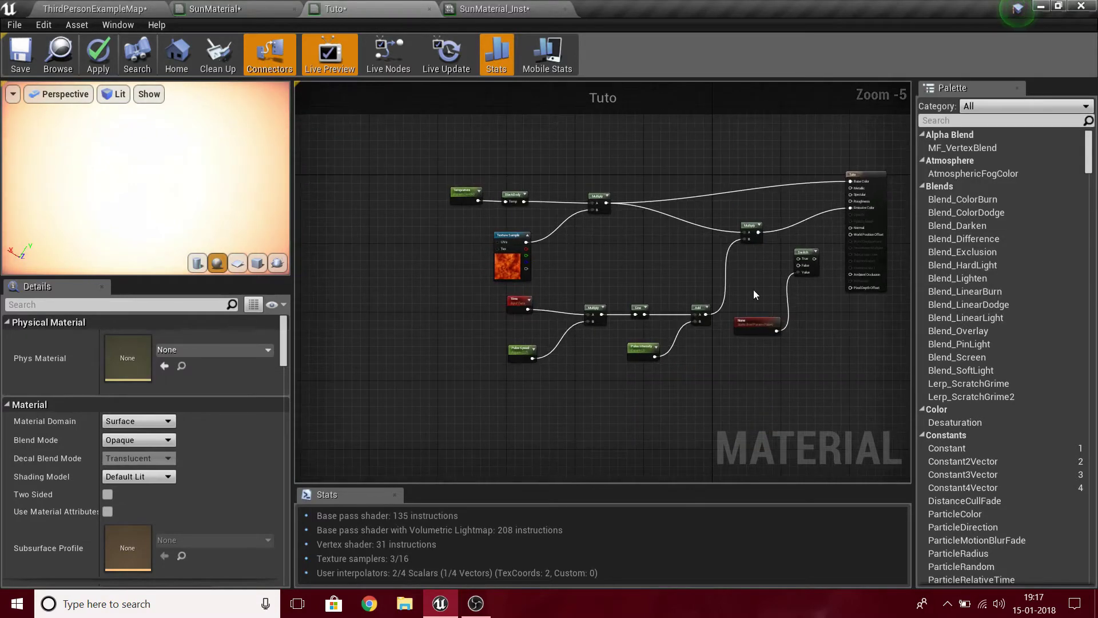
pyautogui.scroll(4, 754, 291)
pyautogui.moveTo(754, 291); pyautogui.dragTo(543, 364, button='right')
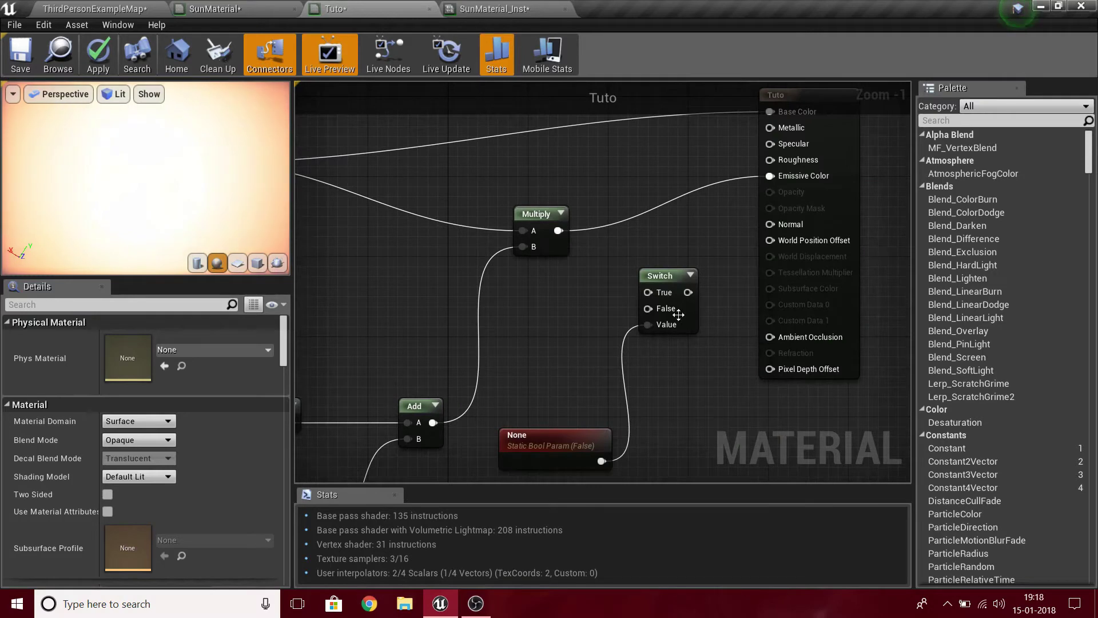
pyautogui.moveTo(689, 292); pyautogui.dragTo(803, 177)
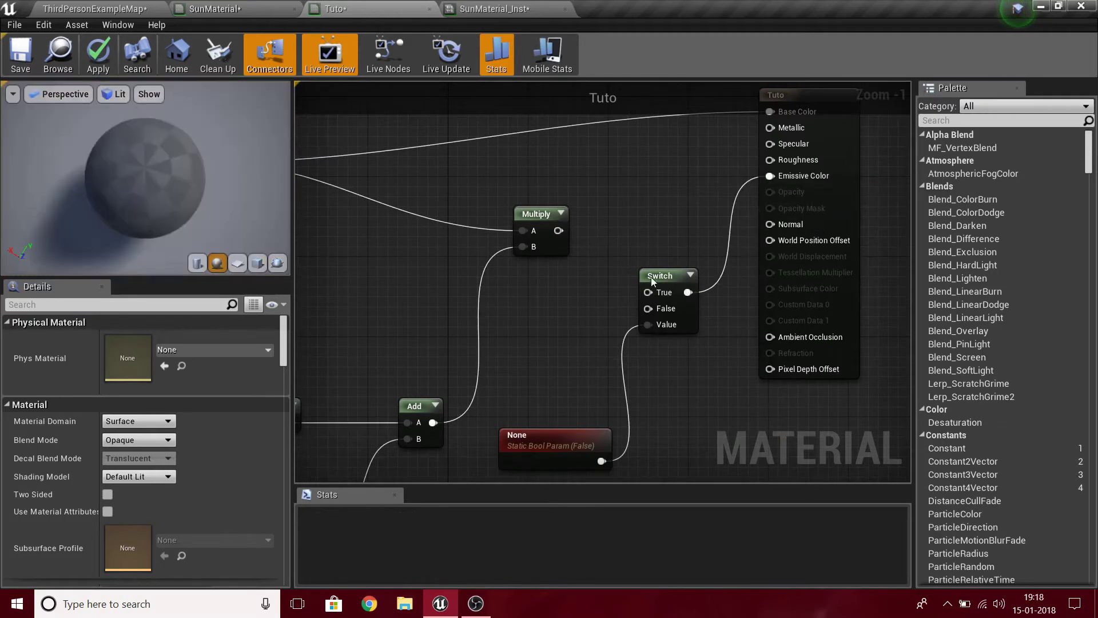
# - Name the static bool parameter Pulse
pyautogui.moveTo(624, 272); pyautogui.dragTo(785, 270, button='right')
pyautogui.scroll(1, 798, 270)
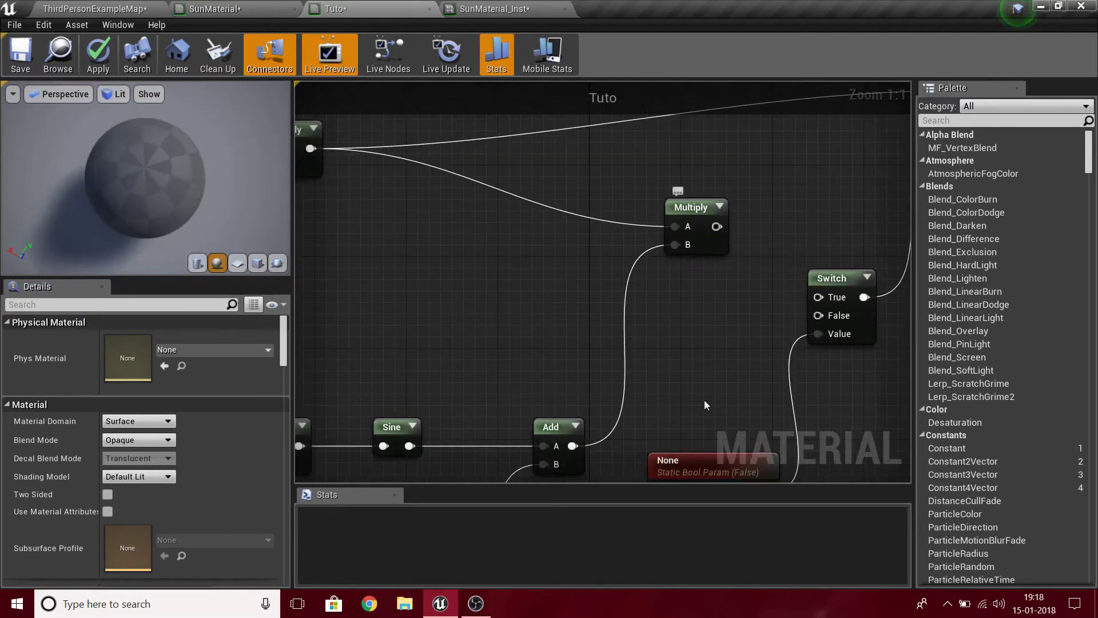
pyautogui.click(698, 465)
pyautogui.click(111, 323)
pyautogui.click(141, 332)
pyautogui.click(141, 322)
pyautogui.click(158, 338)
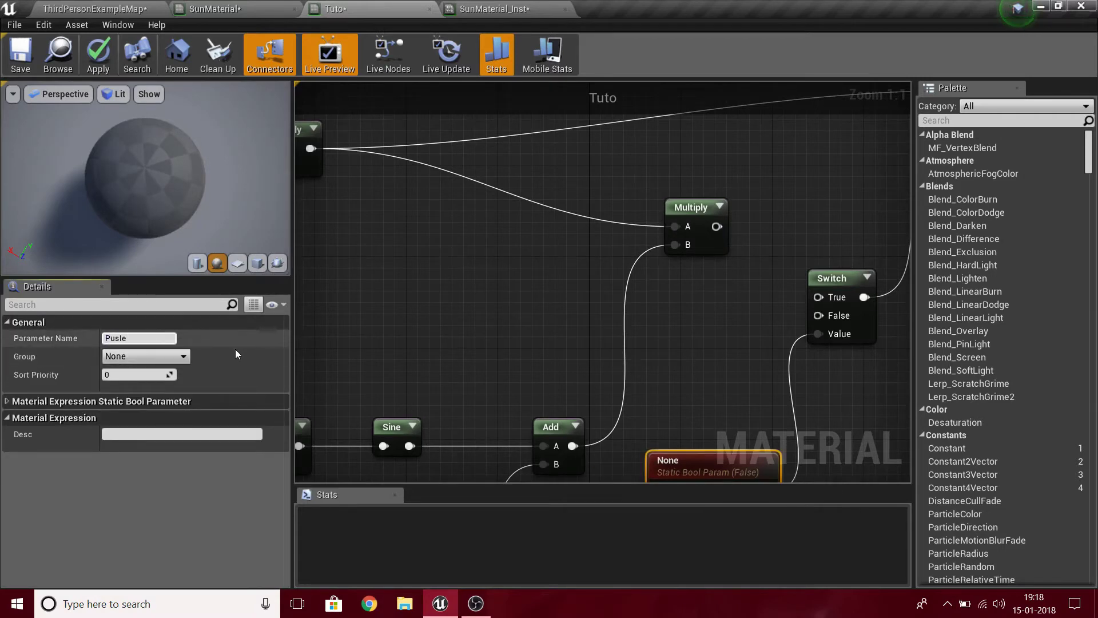
pyautogui.press('BackSpace')
pyautogui.press('BackSpace')
pyautogui.press('BackSpace')
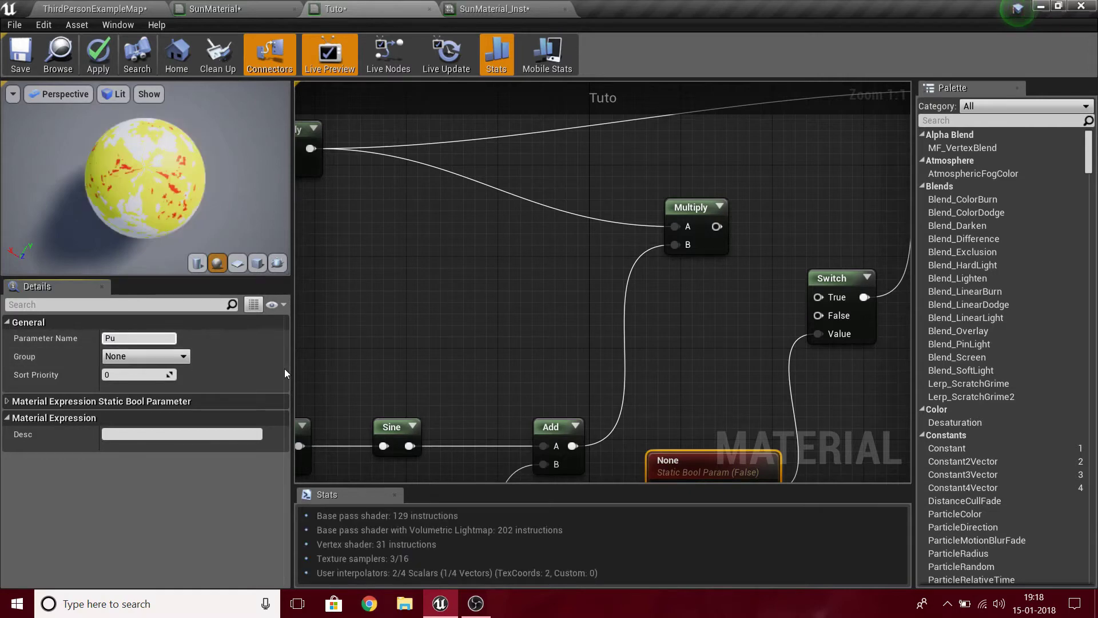
pyautogui.write('lse')
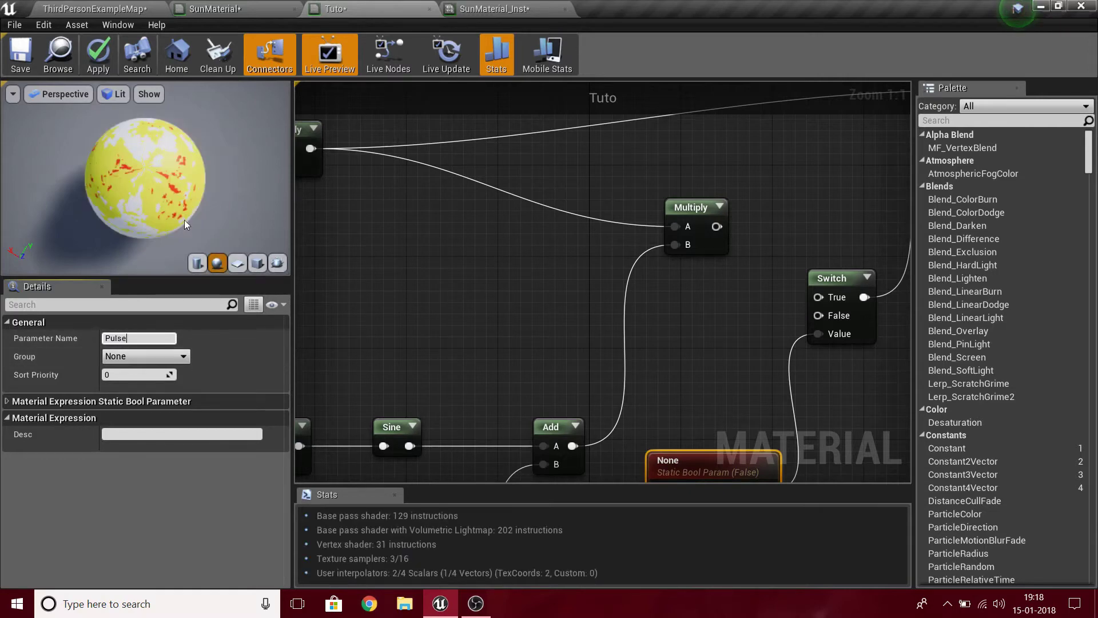
pyautogui.press('Return')
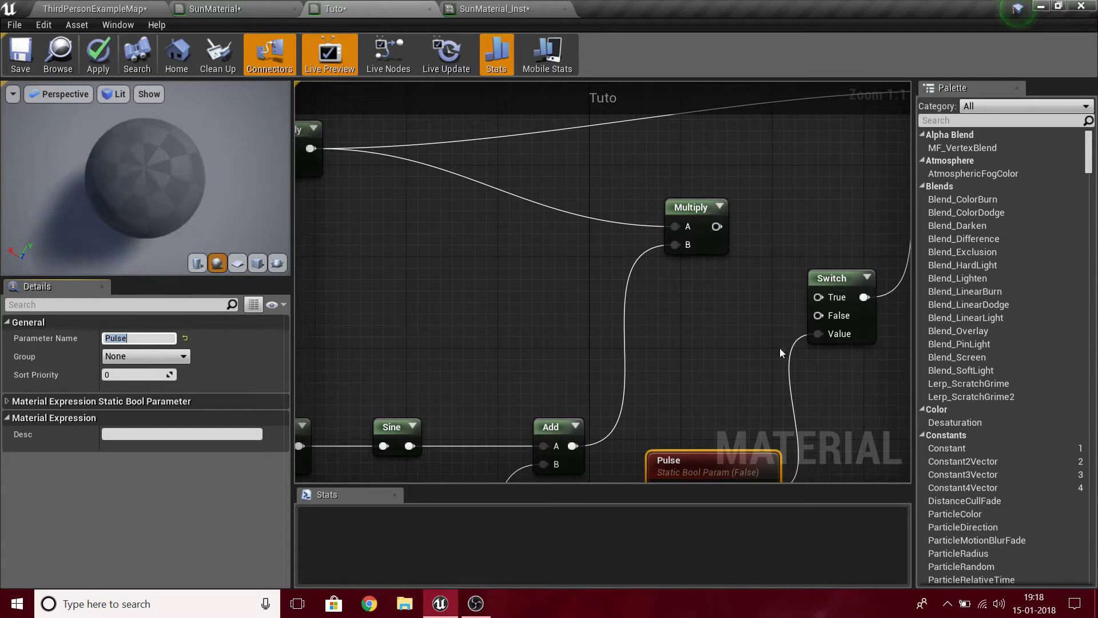
# - Connect the output of the pulse-driven Multiply node to the Switch's True input
pyautogui.moveTo(781, 424); pyautogui.dragTo(741, 431, button='right')
pyautogui.moveTo(676, 235); pyautogui.dragTo(777, 306)
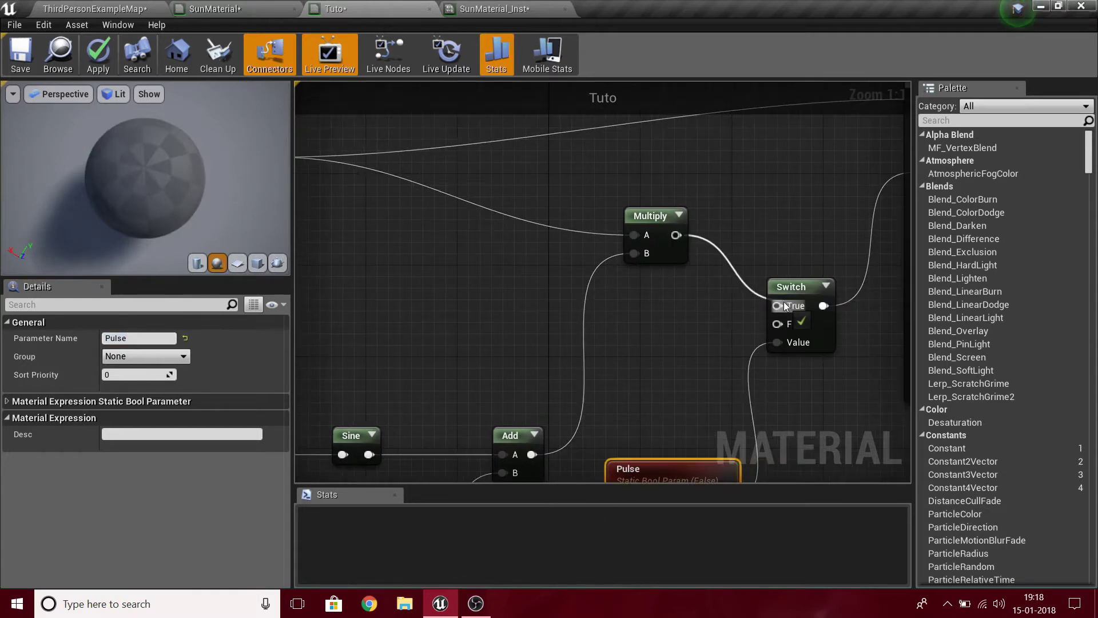
pyautogui.moveTo(709, 384); pyautogui.dragTo(646, 303, button='right')
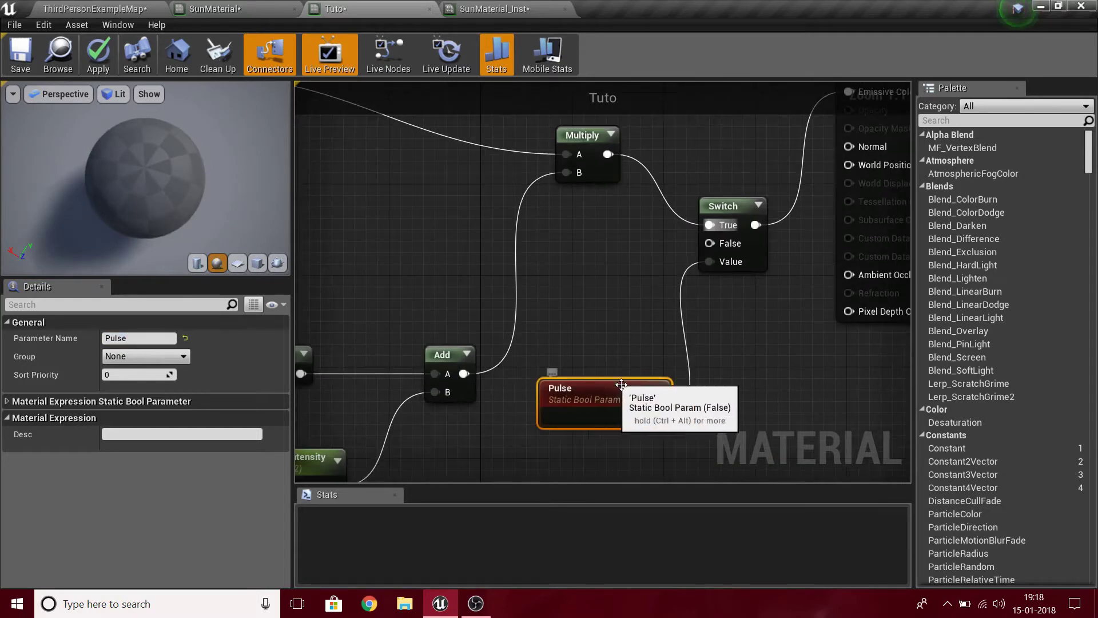
# - Connect the output of the BlackBody and fire texture Multiply node to the Switch's False input
pyautogui.moveTo(550, 368); pyautogui.dragTo(805, 276, button='right')
pyautogui.moveTo(560, 225); pyautogui.dragTo(619, 266, button='right')
pyautogui.scroll(-1, 555, 237)
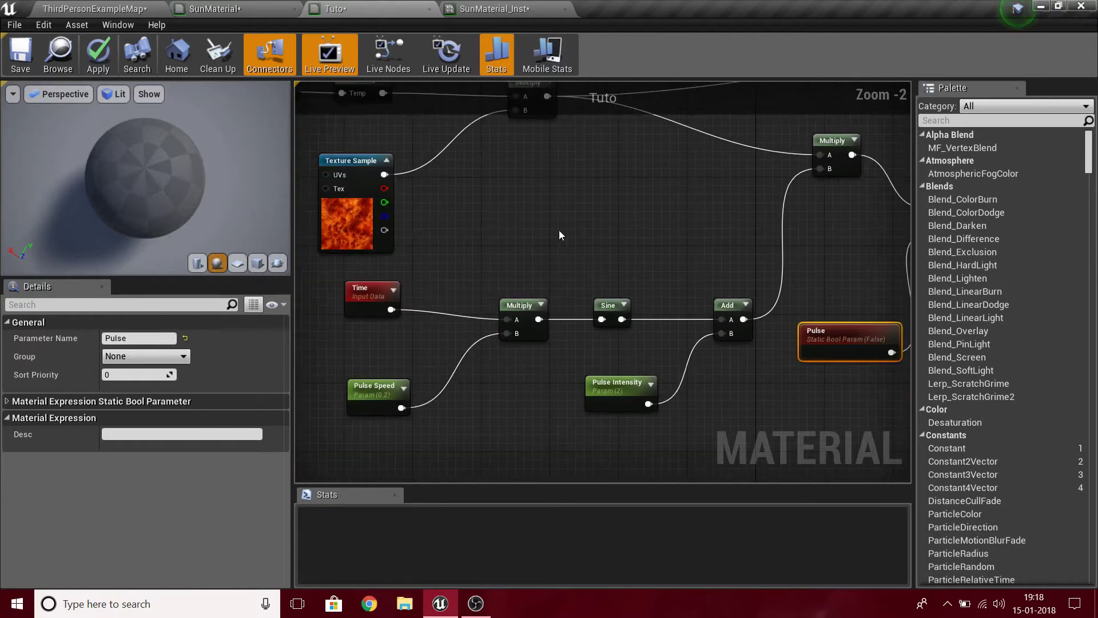
pyautogui.scroll(-1, 471, 310)
pyautogui.moveTo(730, 359); pyautogui.dragTo(576, 284, button='right')
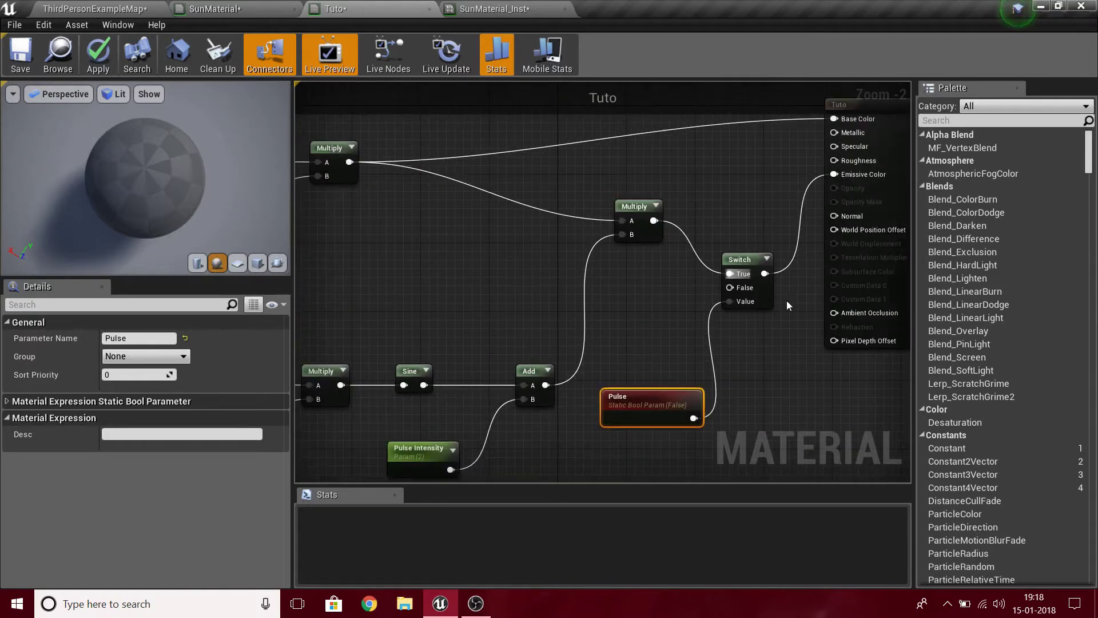
pyautogui.moveTo(349, 162); pyautogui.dragTo(730, 288)
pyautogui.moveTo(553, 300); pyautogui.dragTo(606, 343, button='right')
pyautogui.moveTo(371, 162); pyautogui.dragTo(570, 139)
pyautogui.moveTo(858, 291); pyautogui.dragTo(792, 312, button='right')
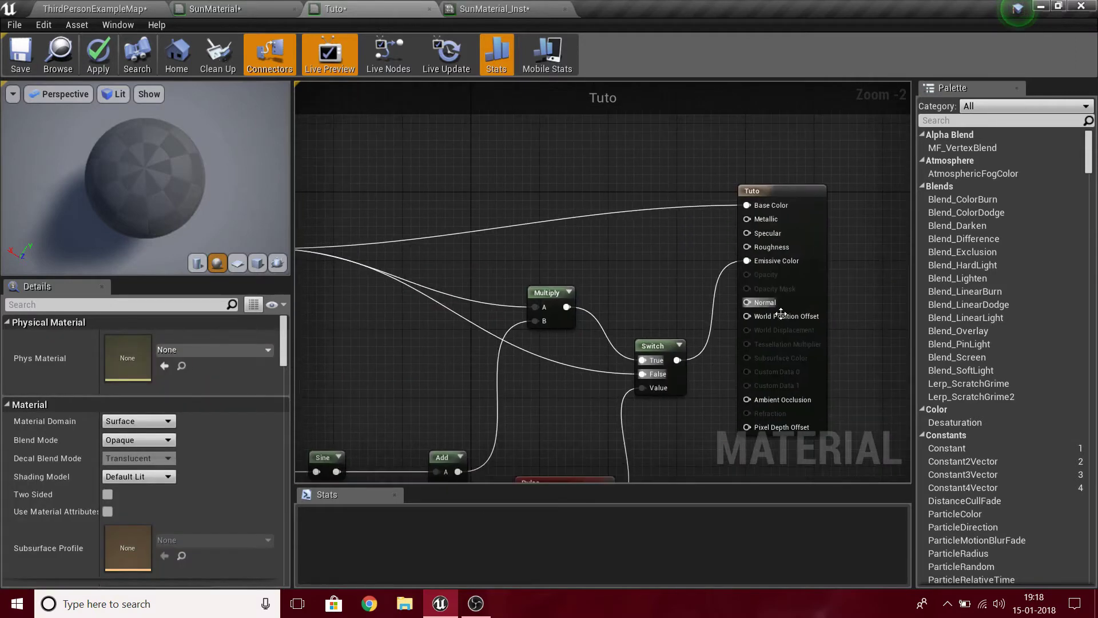
# - Open the SunMaterial graph and examine how its pulse Switch is wired, including the constant on the False input
pyautogui.moveTo(676, 316); pyautogui.dragTo(703, 231, button='right')
pyautogui.moveTo(724, 396); pyautogui.dragTo(727, 429, button='right')
pyautogui.click(280, 8)
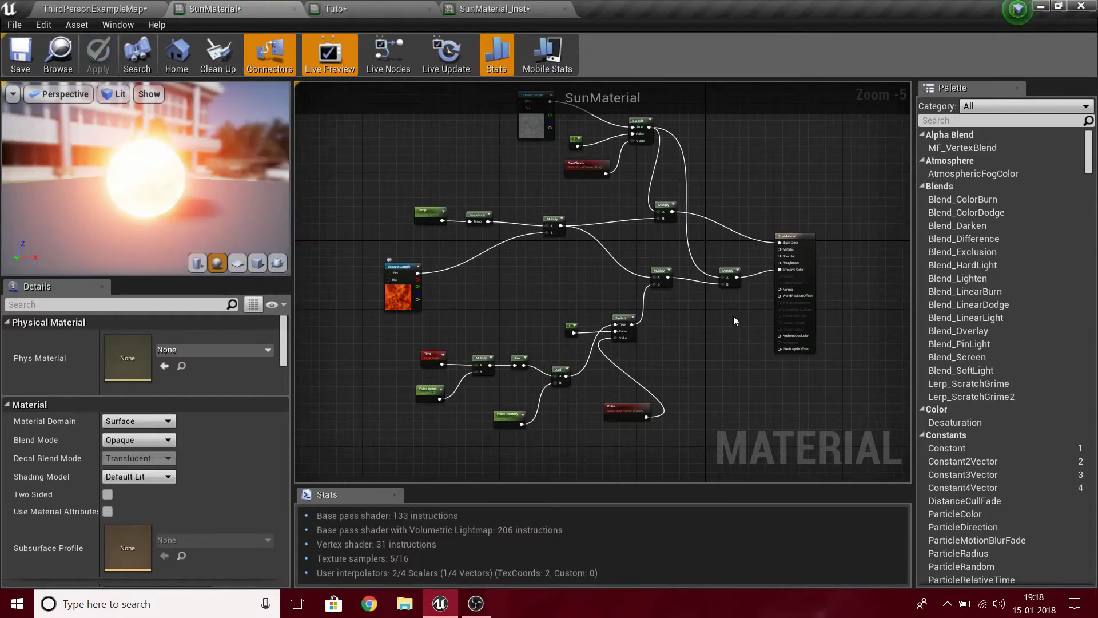
pyautogui.scroll(3, 733, 316)
pyautogui.moveTo(732, 316); pyautogui.dragTo(660, 257, button='right')
pyautogui.moveTo(695, 200); pyautogui.dragTo(448, 219, button='right')
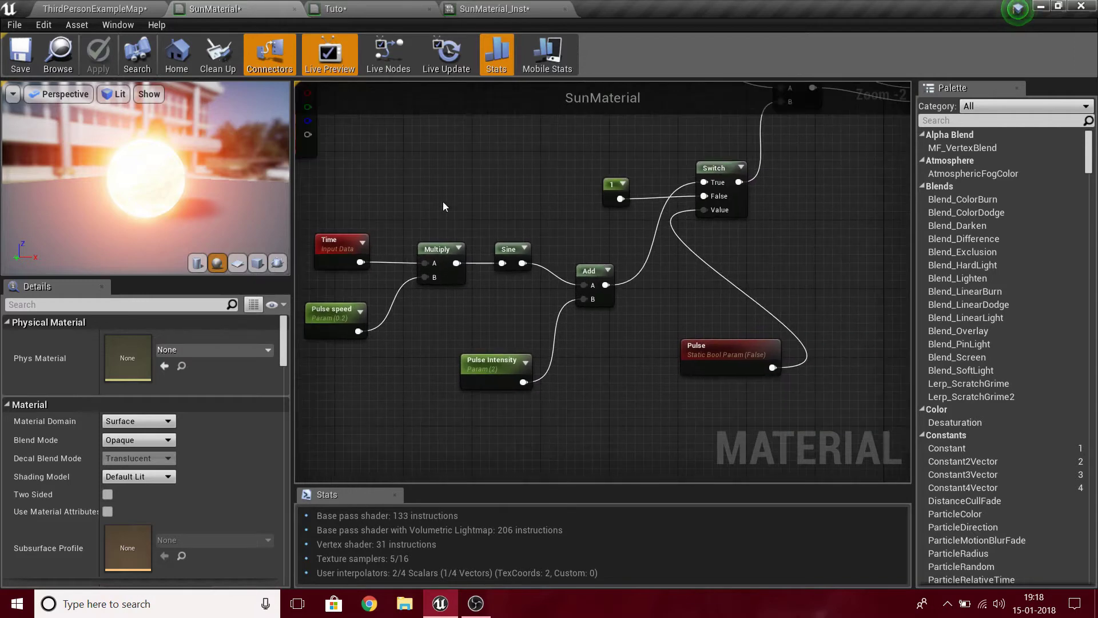
pyautogui.moveTo(555, 345); pyautogui.dragTo(675, 151)
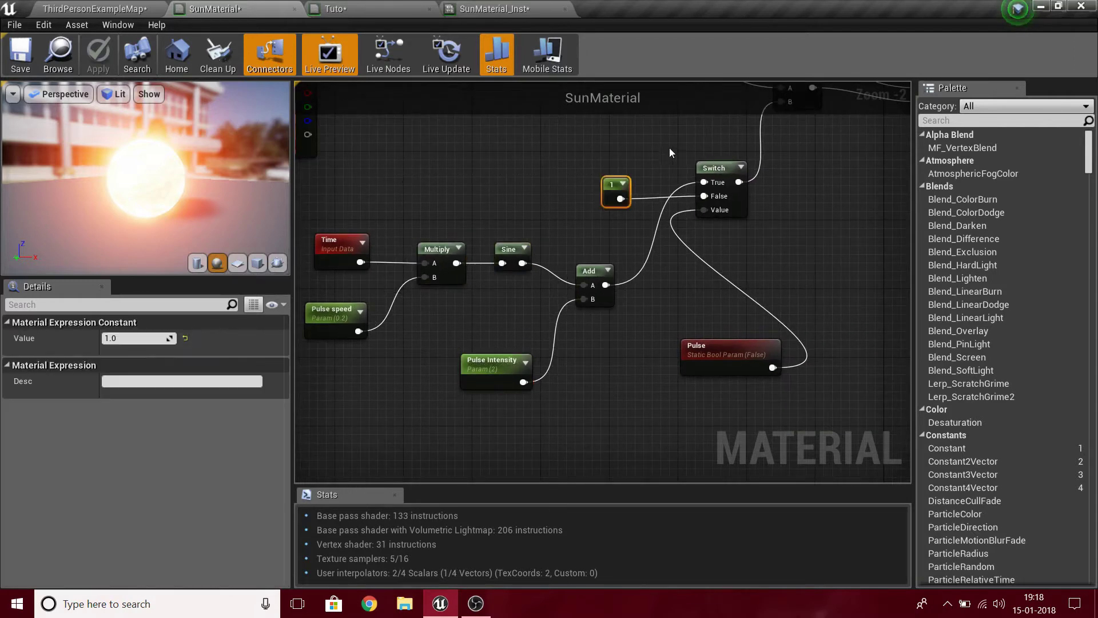
# - Examine how the pulse Switch in SunMaterial feeds the chain of Multiply nodes leading to the Base Color and Emissive Color inputs
pyautogui.moveTo(750, 236); pyautogui.dragTo(751, 234)
pyautogui.moveTo(798, 260); pyautogui.dragTo(793, 315, button='right')
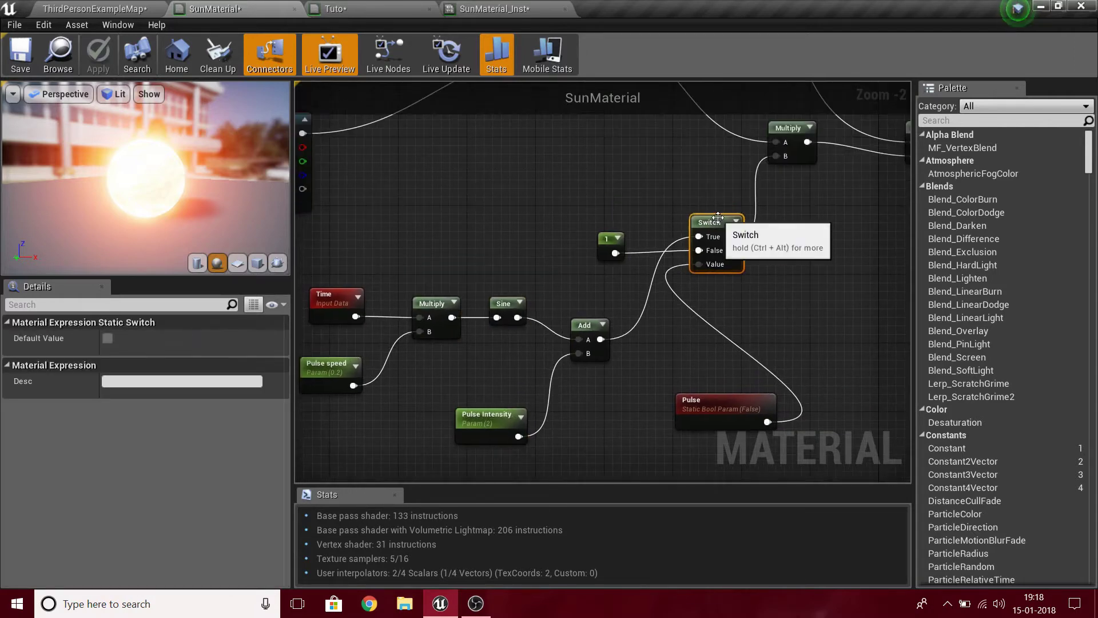
pyautogui.click(791, 280)
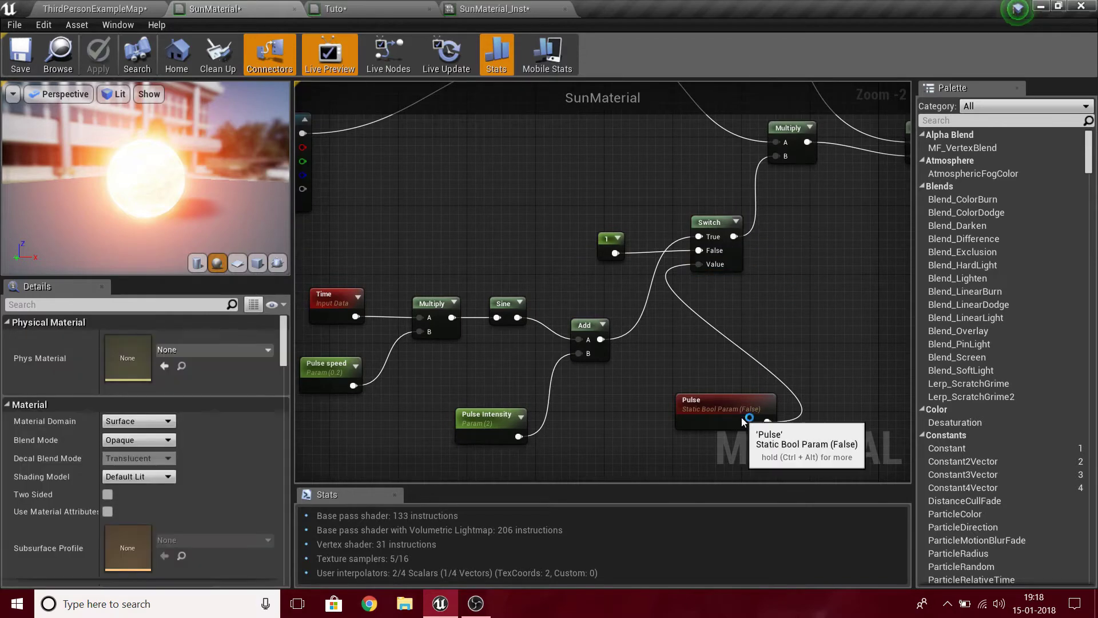
pyautogui.moveTo(740, 417); pyautogui.dragTo(728, 419)
pyautogui.click(831, 313)
pyautogui.moveTo(831, 313); pyautogui.dragTo(758, 414, button='right')
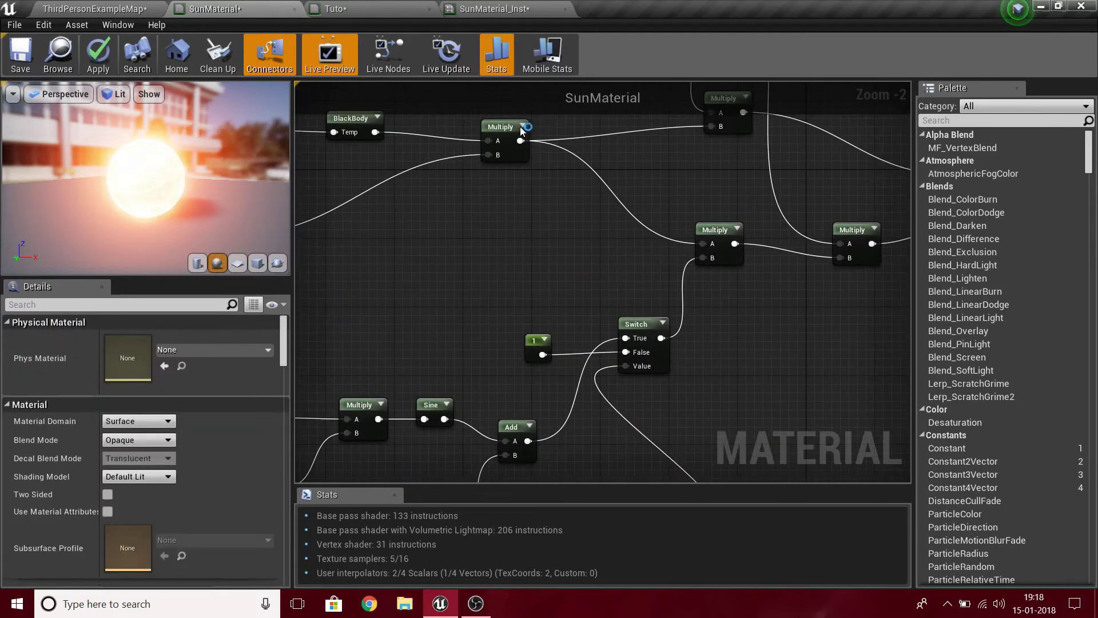
pyautogui.moveTo(360, 346); pyautogui.dragTo(353, 427, button='right')
pyautogui.moveTo(867, 409); pyautogui.dragTo(576, 396, button='right')
pyautogui.moveTo(537, 245); pyautogui.dragTo(593, 376, button='right')
pyautogui.moveTo(366, 235); pyautogui.dragTo(512, 233, button='right')
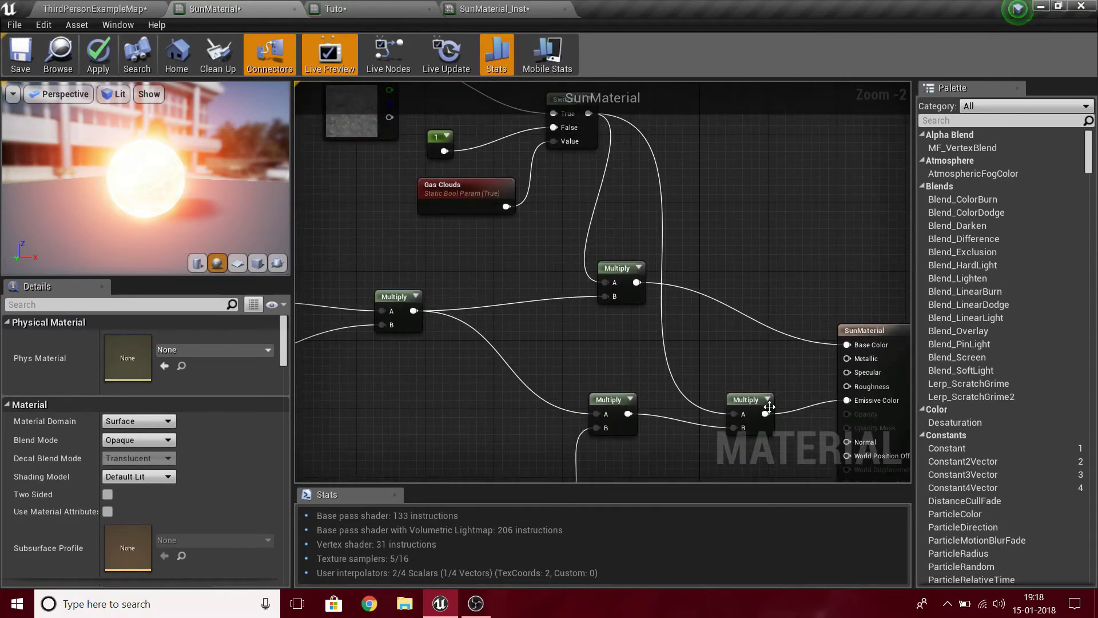
pyautogui.moveTo(475, 464); pyautogui.dragTo(569, 313, button='right')
pyautogui.scroll(2, 547, 418)
pyautogui.moveTo(547, 418); pyautogui.dragTo(607, 232, button='right')
pyautogui.moveTo(810, 220); pyautogui.dragTo(704, 480, button='right')
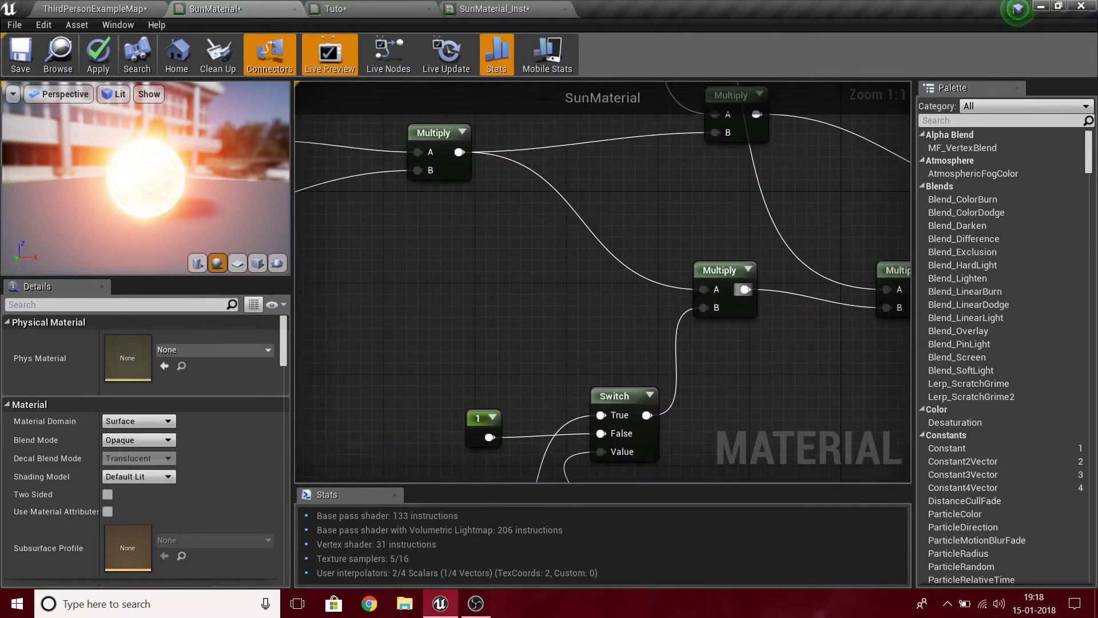
pyautogui.moveTo(885, 295); pyautogui.dragTo(697, 295, button='right')
pyautogui.moveTo(676, 378); pyautogui.dragTo(910, 280, button='right')
pyautogui.scroll(-5, 1064, 252)
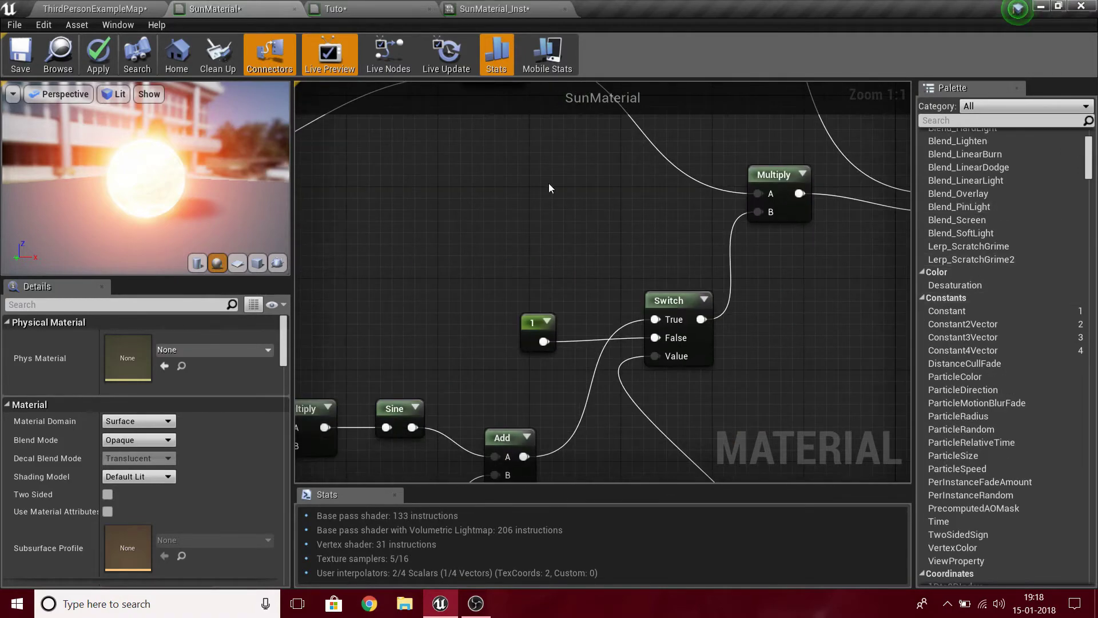
pyautogui.scroll(-1, 755, 238)
pyautogui.moveTo(677, 400); pyautogui.dragTo(754, 283, button='right')
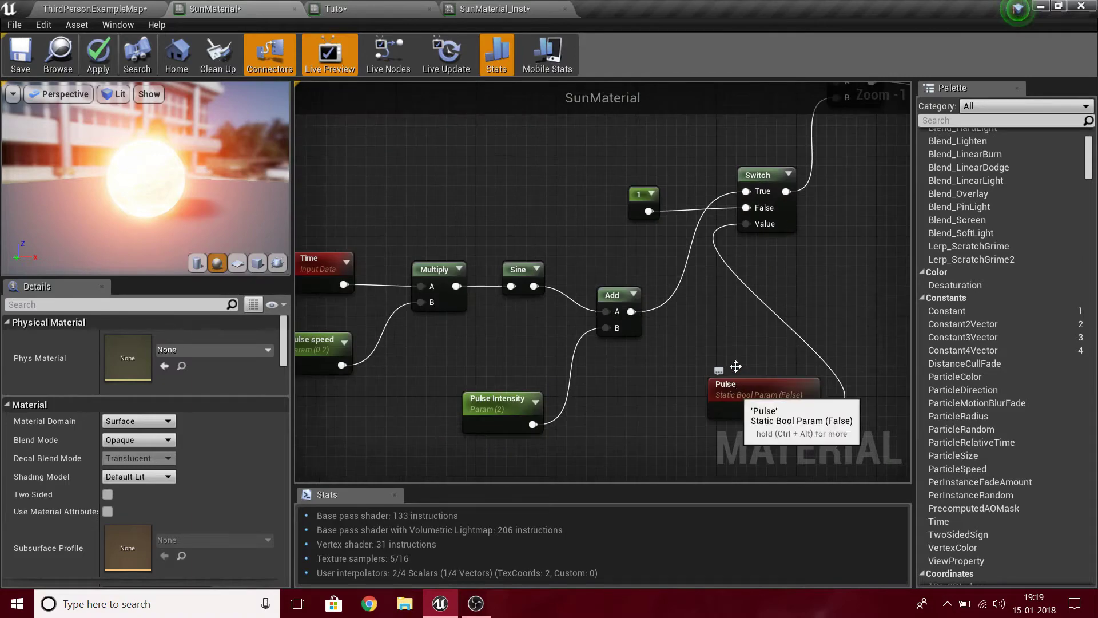
pyautogui.moveTo(631, 201); pyautogui.dragTo(630, 211)
pyautogui.moveTo(678, 204); pyautogui.dragTo(569, 385, button='right')
pyautogui.moveTo(462, 391); pyautogui.dragTo(532, 287, button='right')
pyautogui.moveTo(609, 252); pyautogui.dragTo(393, 287, button='right')
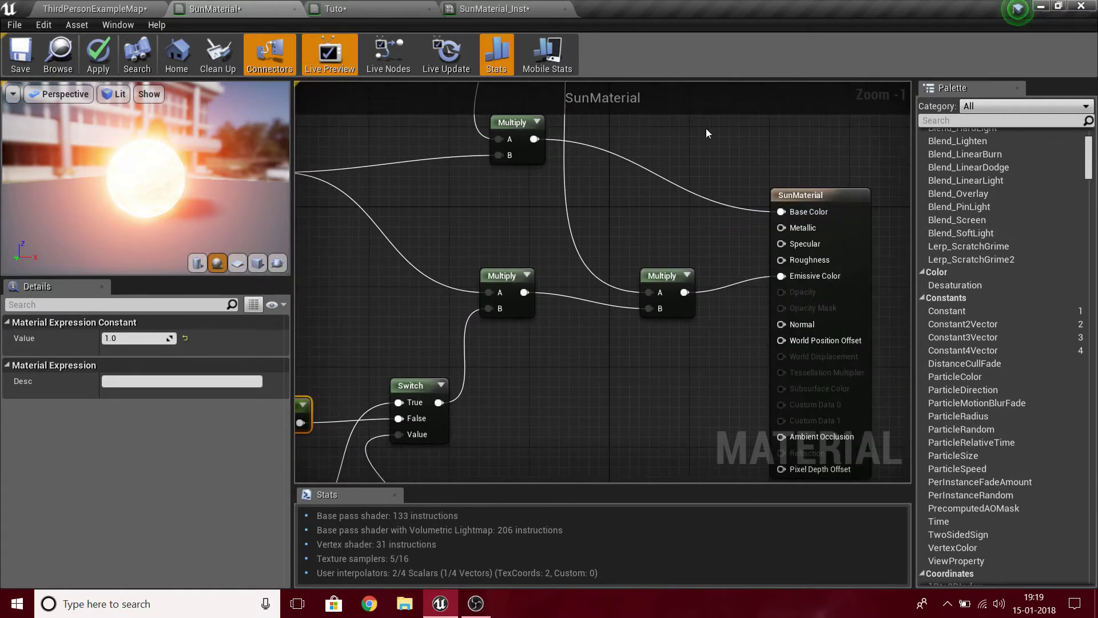
# - Examine the Gas Clouds Switch in SunMaterial with its Texture Sample, constant and static bool parameter
pyautogui.moveTo(480, 270); pyautogui.dragTo(680, 358, button='right')
pyautogui.scroll(-6, 564, 354)
pyautogui.moveTo(513, 361); pyautogui.dragTo(560, 290, button='right')
pyautogui.scroll(5, 620, 306)
pyautogui.click(584, 273)
pyautogui.moveTo(622, 248); pyautogui.dragTo(554, 428, button='right')
pyautogui.moveTo(402, 200); pyautogui.dragTo(453, 314, button='right')
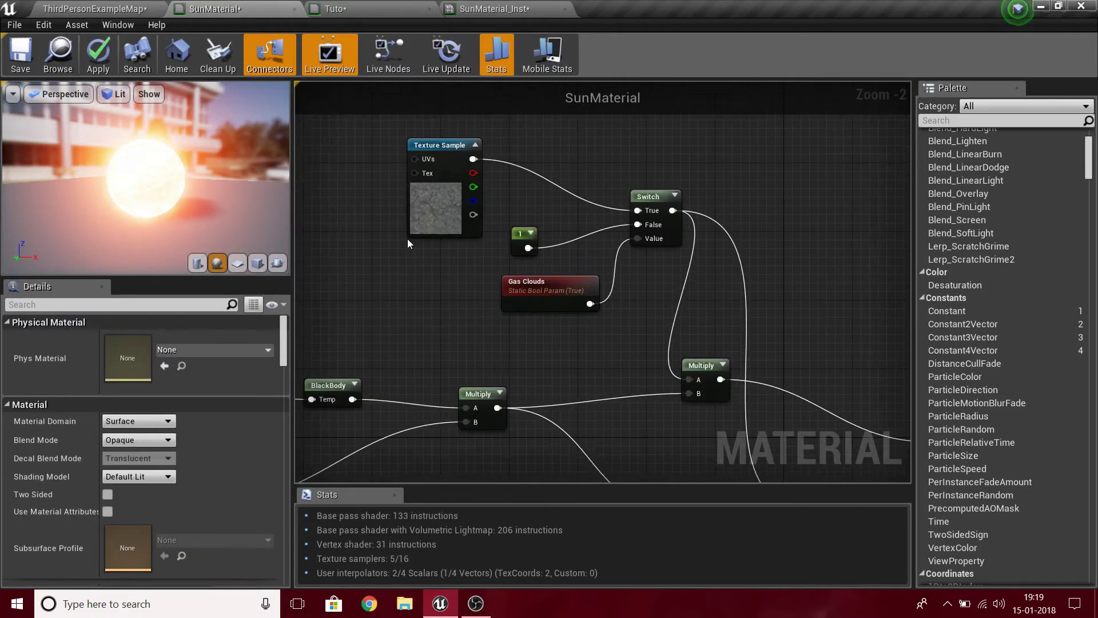
# - Return to the Tuto graph and move the material result node farther from the Switch to make room
pyautogui.click(473, 7)
pyautogui.click(336, 9)
pyautogui.scroll(-5, 618, 289)
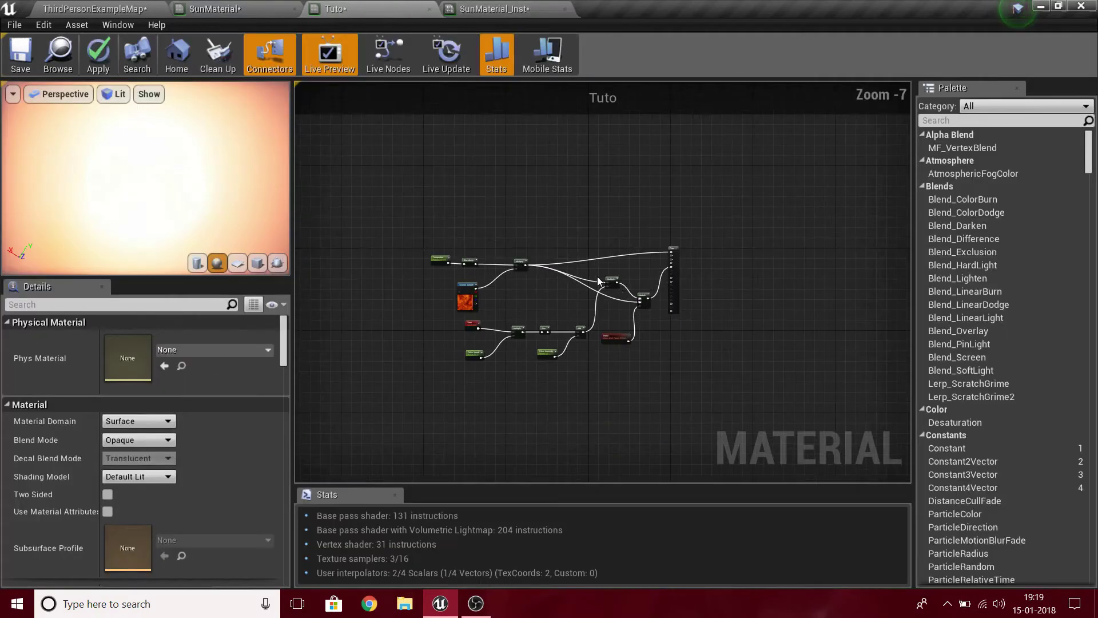
pyautogui.rightClick(597, 282)
pyautogui.click(627, 233)
pyautogui.scroll(7, 631, 232)
pyautogui.moveTo(642, 334); pyautogui.dragTo(591, 164, button='right')
pyautogui.scroll(-4, 604, 343)
pyautogui.moveTo(598, 342); pyautogui.dragTo(712, 210, button='right')
pyautogui.moveTo(699, 222); pyautogui.dragTo(671, 256)
pyautogui.click(822, 306)
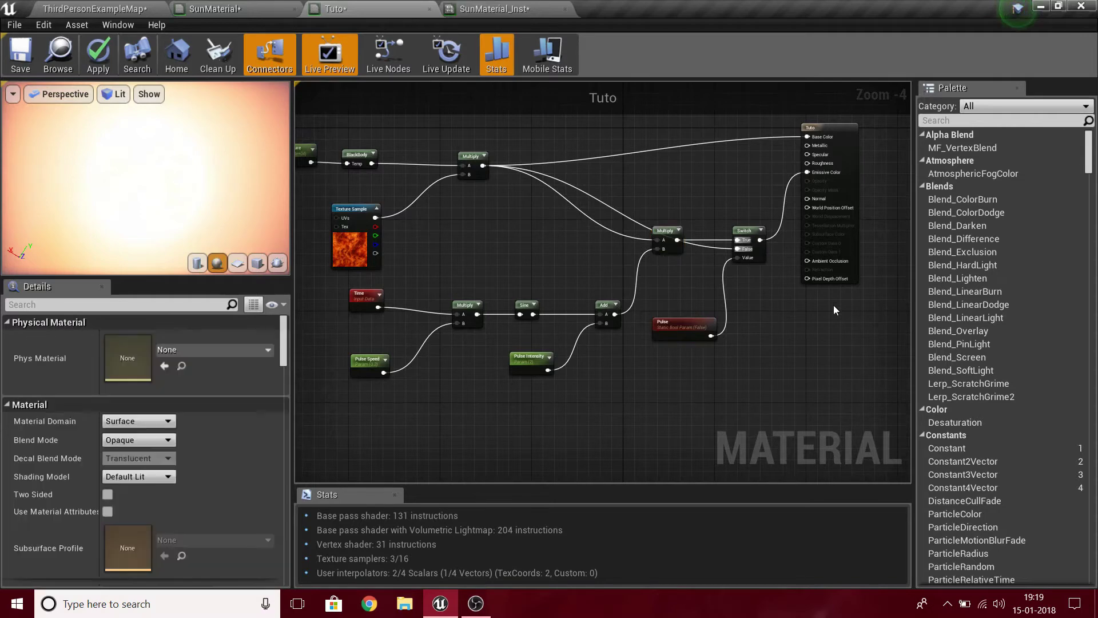
pyautogui.moveTo(822, 310); pyautogui.dragTo(648, 379, button='right')
pyautogui.moveTo(639, 302); pyautogui.dragTo(747, 325)
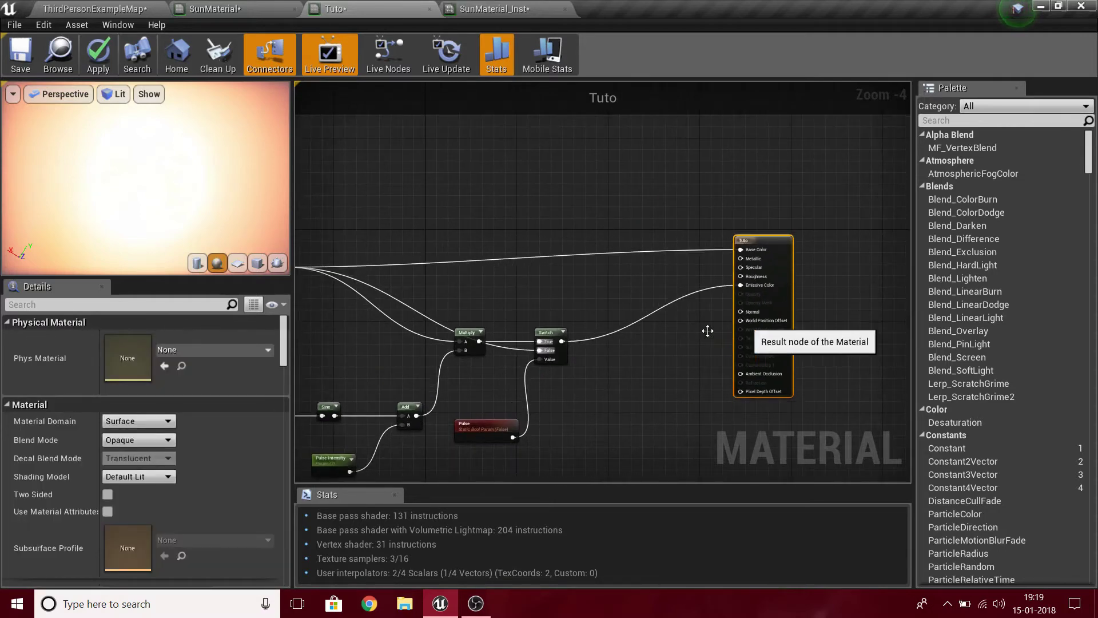
pyautogui.moveTo(563, 342); pyautogui.dragTo(695, 310)
pyautogui.write('*')
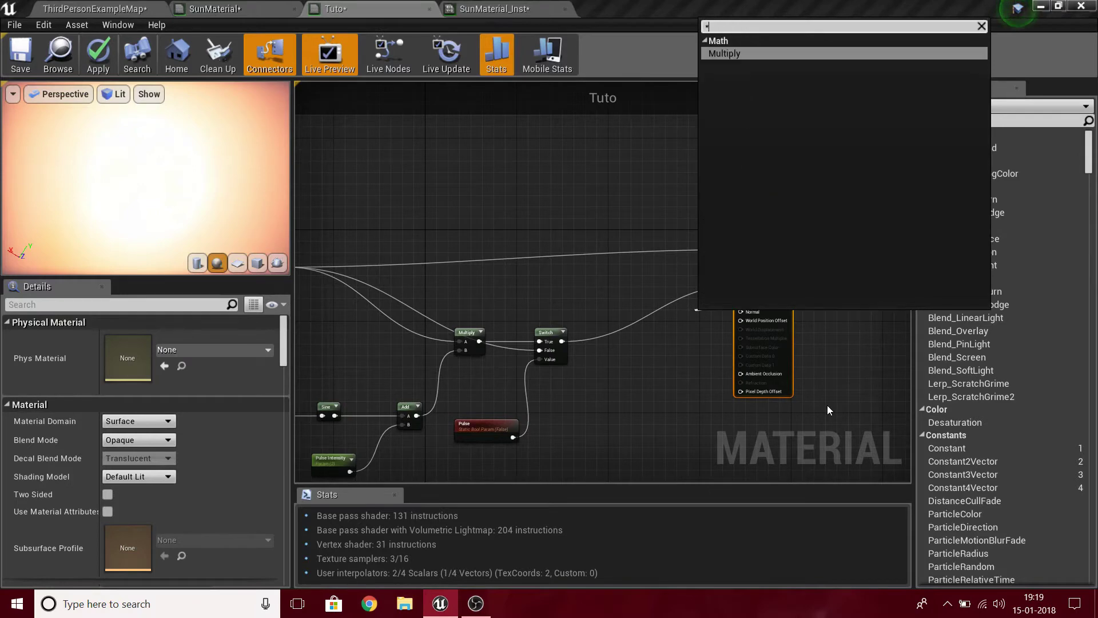
pyautogui.press('BackSpace')
pyautogui.click(588, 314)
# - Insert a Multiply node between the pulse Switch and Emissive Color, wiring the Switch's output to its B input
pyautogui.scroll(4, 643, 330)
pyautogui.click(641, 345)
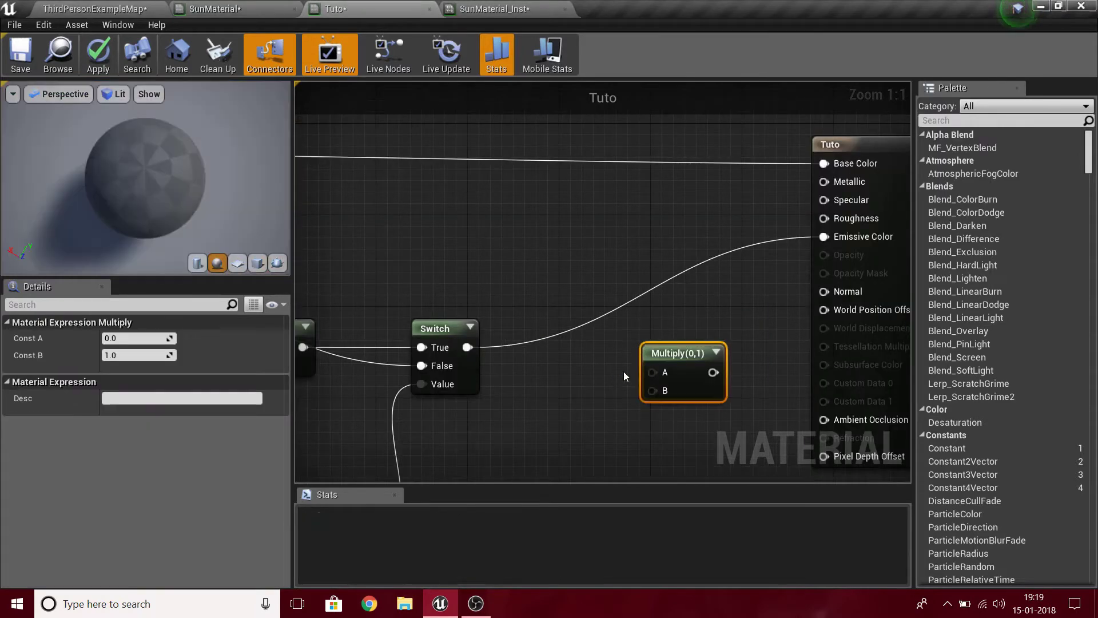
pyautogui.moveTo(673, 369); pyautogui.dragTo(693, 300)
pyautogui.moveTo(467, 348); pyautogui.dragTo(673, 320)
pyautogui.moveTo(734, 302); pyautogui.dragTo(855, 238)
# - Insert a second Multiply node before Base Color, wiring the BlackBody and fire texture Multiply output to its B input
pyautogui.scroll(-2, 706, 318)
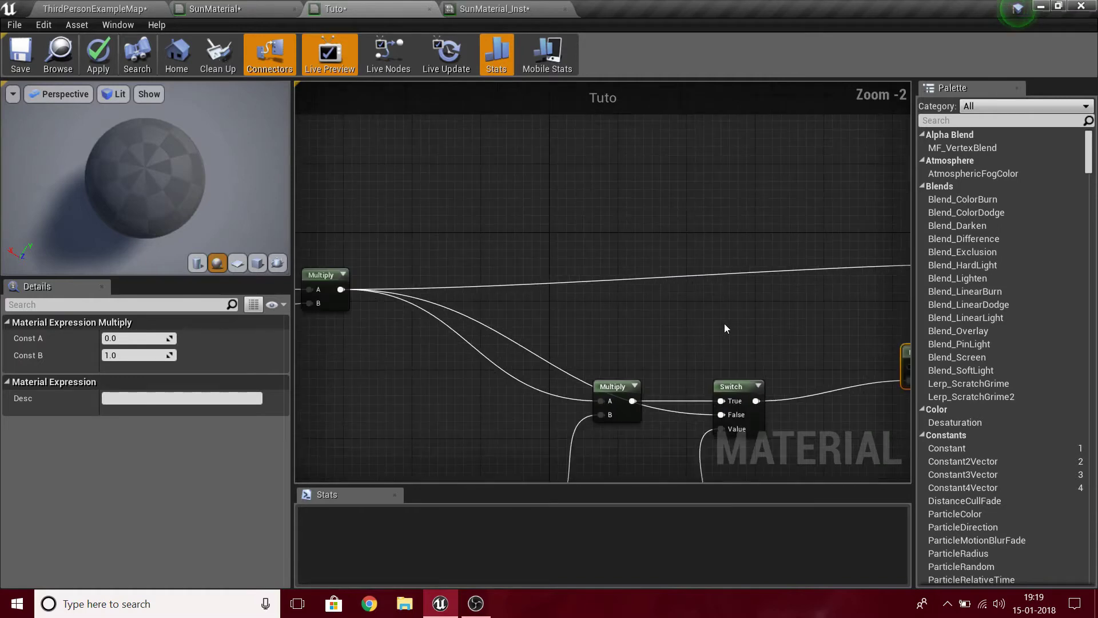
pyautogui.moveTo(725, 328); pyautogui.dragTo(654, 333, button='right')
pyautogui.press('m')
pyautogui.click(688, 284)
pyautogui.moveTo(721, 299); pyautogui.dragTo(461, 294)
pyautogui.moveTo(796, 266); pyautogui.dragTo(478, 283, button='right')
pyautogui.moveTo(641, 277); pyautogui.dragTo(670, 281)
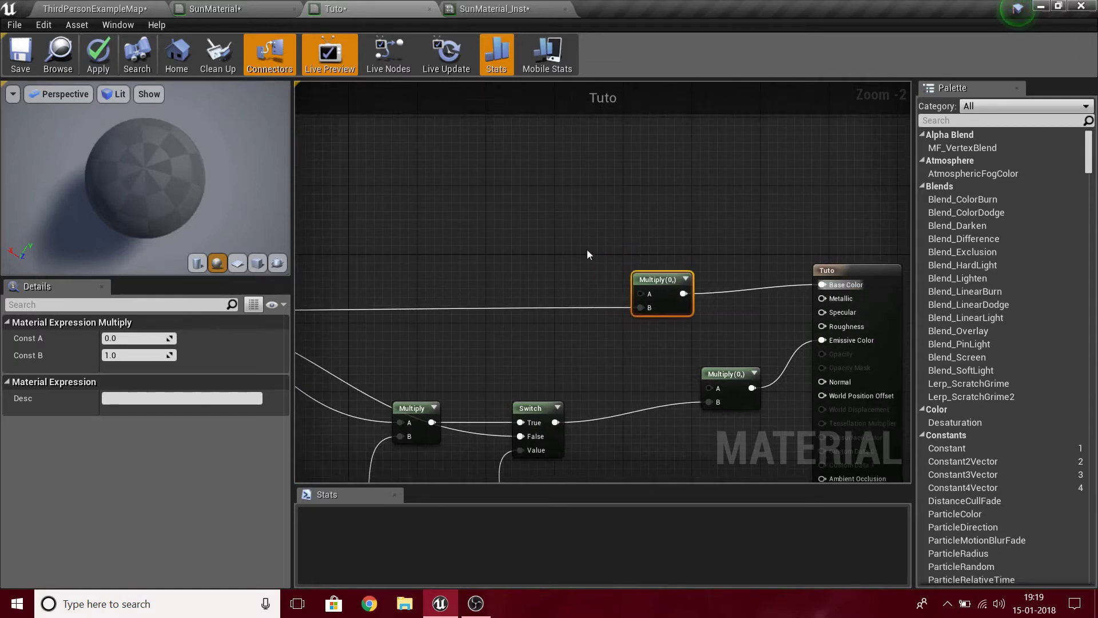
# - Add a Texture Sample node above the existing nodes and assign it the T_Rock_Basalt_D texture
pyautogui.moveTo(553, 242); pyautogui.dragTo(657, 325, button='right')
pyautogui.click(541, 243)
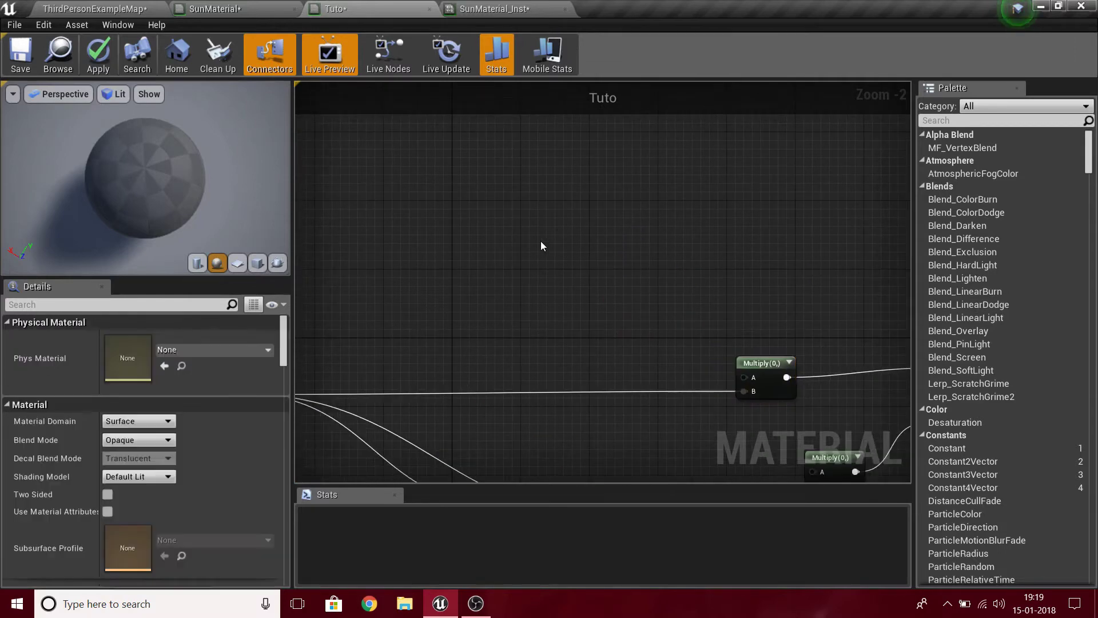
pyautogui.click(430, 167)
pyautogui.click(210, 442)
pyautogui.write('basal')
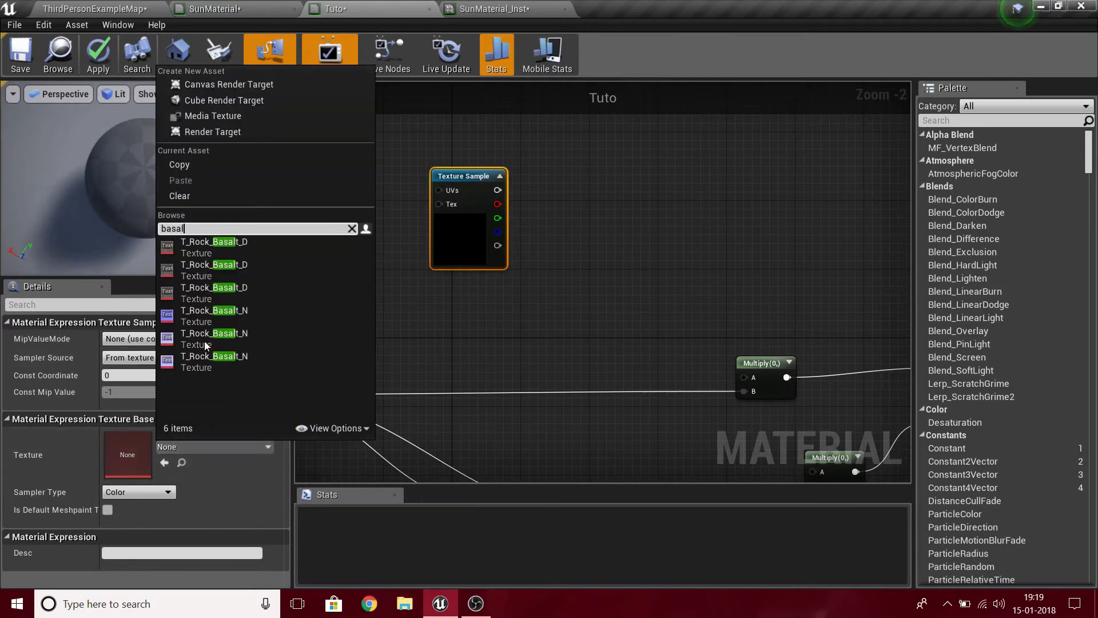
pyautogui.click(250, 255)
pyautogui.moveTo(558, 253); pyautogui.dragTo(572, 291, button='right')
# - Locate the SunMaterial asset in the project content, check SunMaterial_Inst and return to the Tuto graph
pyautogui.click(62, 7)
pyautogui.click(293, 424)
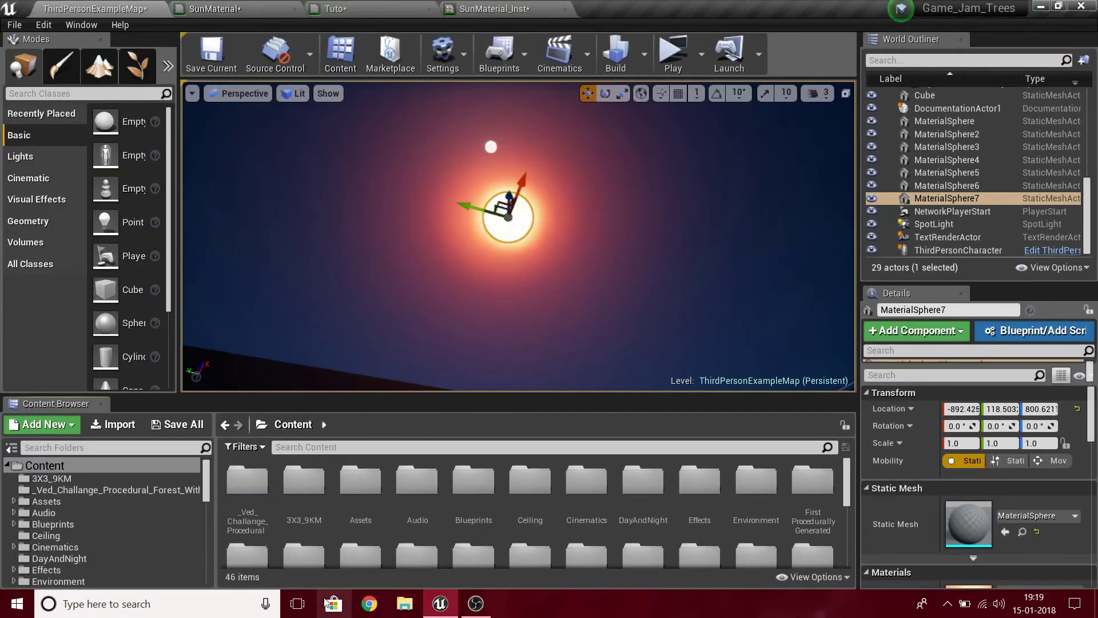
pyautogui.scroll(-5, 361, 543)
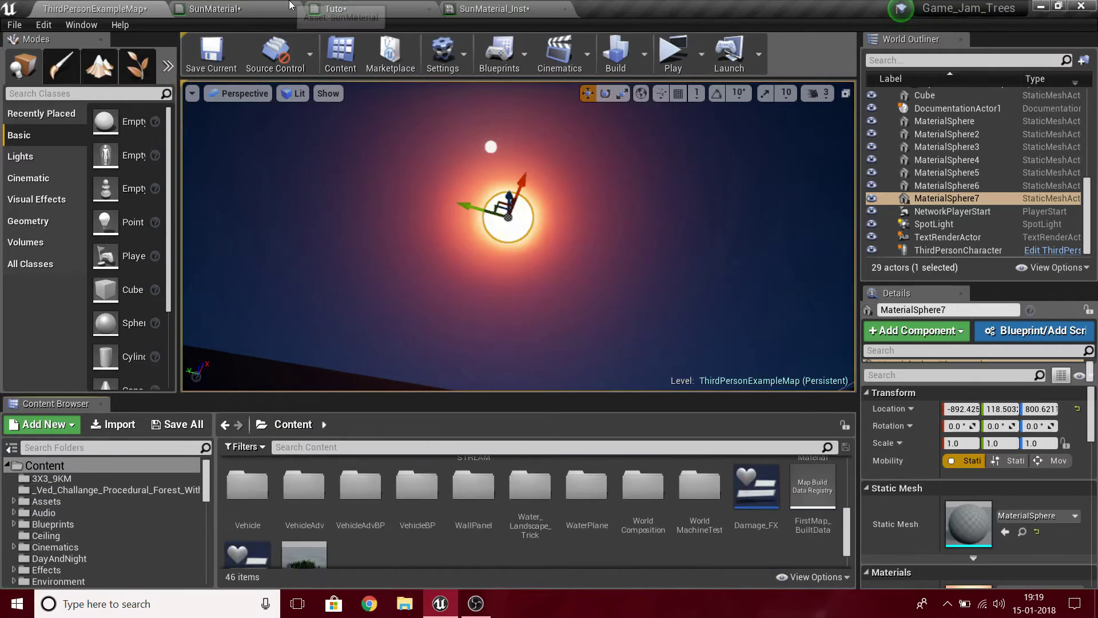
pyautogui.click(251, 8)
pyautogui.click(74, 62)
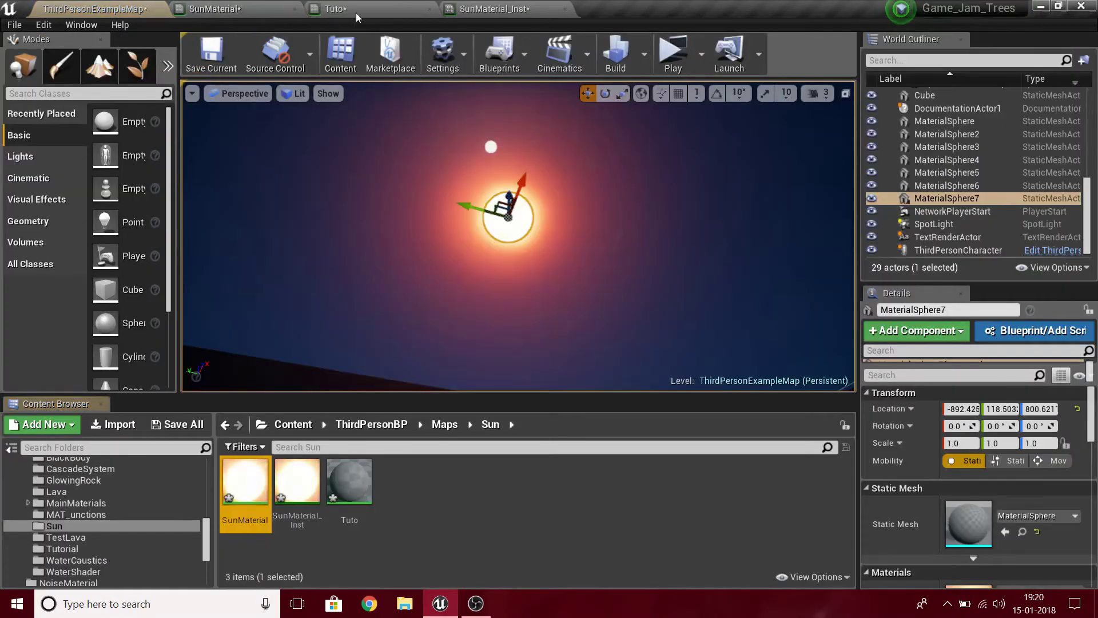
pyautogui.click(492, 9)
pyautogui.click(361, 6)
# - Reposition the rock Texture Sample node in the empty area above the existing nodes
pyautogui.moveTo(723, 351); pyautogui.dragTo(622, 275, button='right')
pyautogui.moveTo(342, 167); pyautogui.dragTo(467, 213, button='right')
pyautogui.moveTo(482, 267); pyautogui.dragTo(403, 260)
pyautogui.moveTo(469, 304); pyautogui.dragTo(579, 298, button='right')
pyautogui.scroll(2, 520, 247)
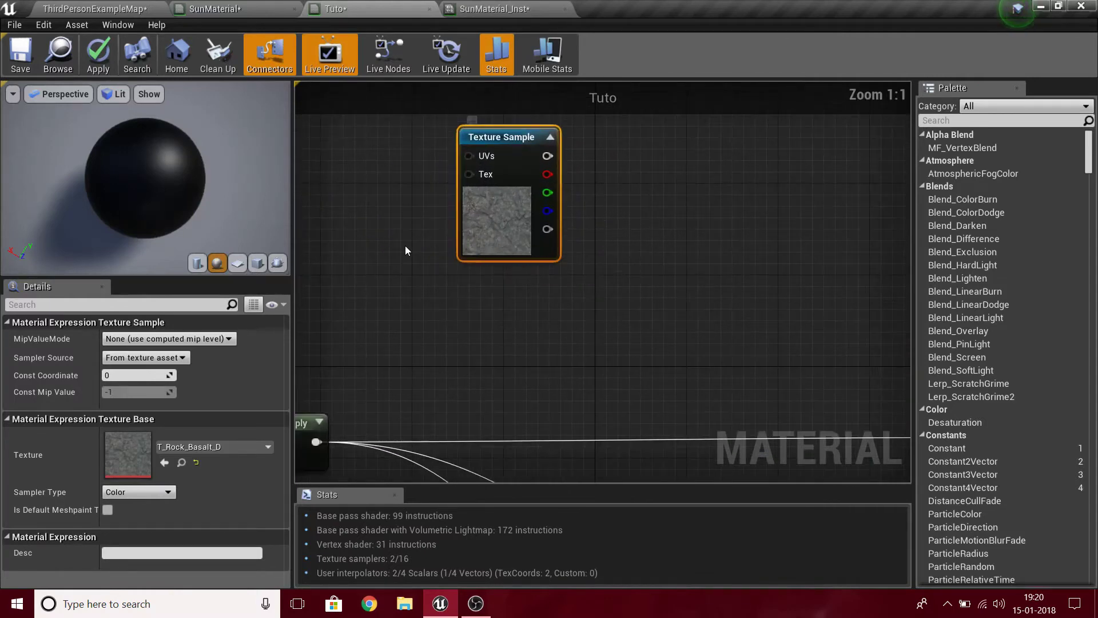
pyautogui.moveTo(405, 246); pyautogui.dragTo(427, 400, button='right')
pyautogui.moveTo(566, 314); pyautogui.dragTo(599, 311)
pyautogui.moveTo(548, 285); pyautogui.dragTo(559, 343)
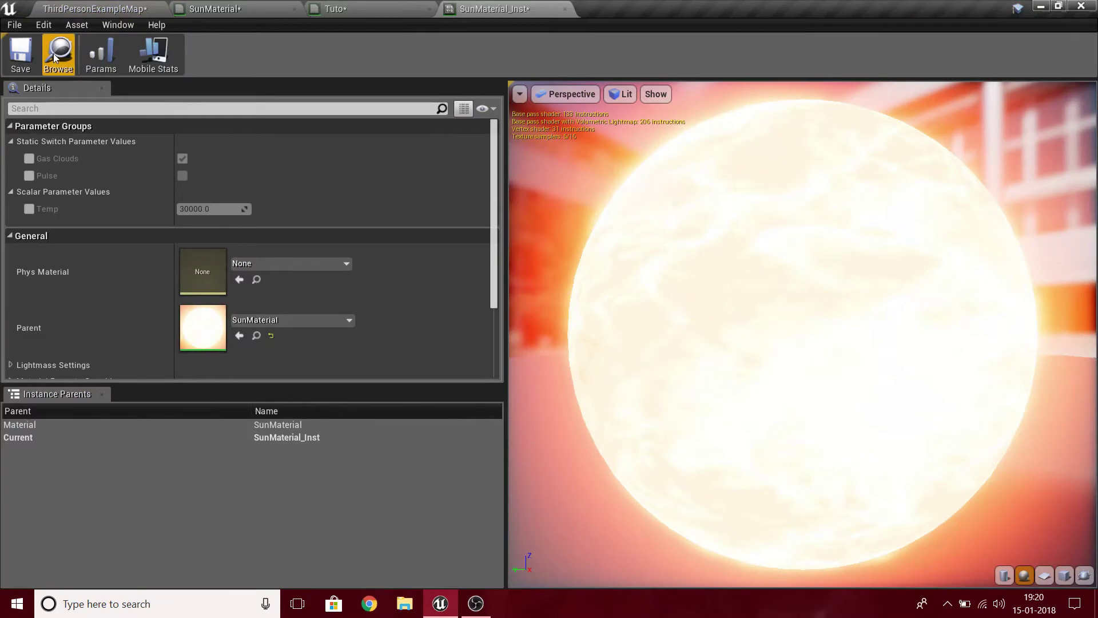
pyautogui.click(57, 54)
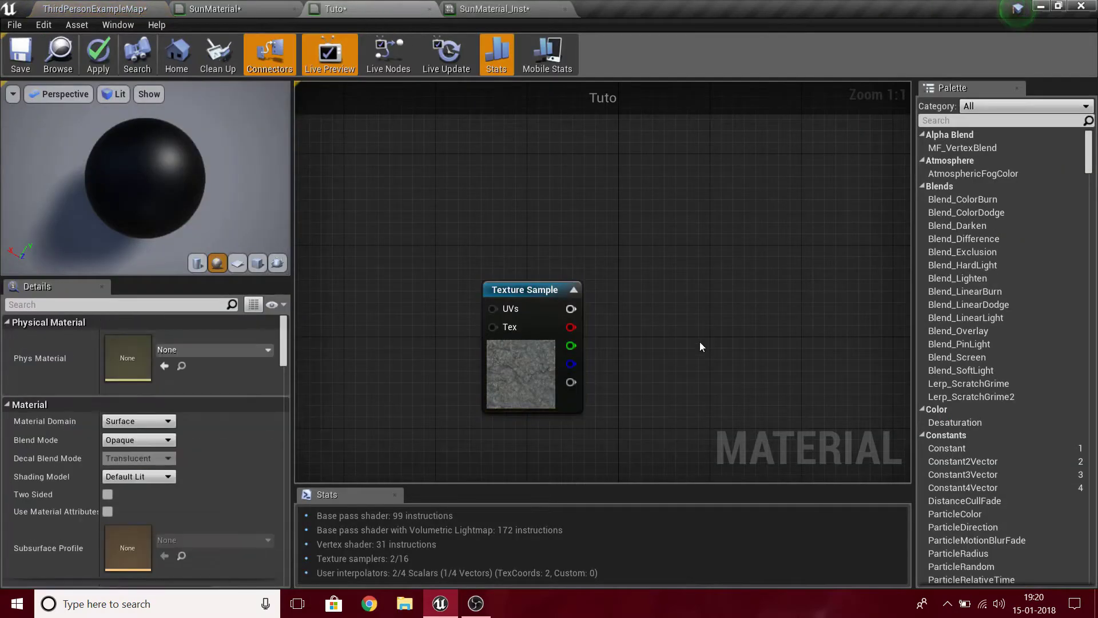
pyautogui.moveTo(702, 346); pyautogui.dragTo(638, 337, button='right')
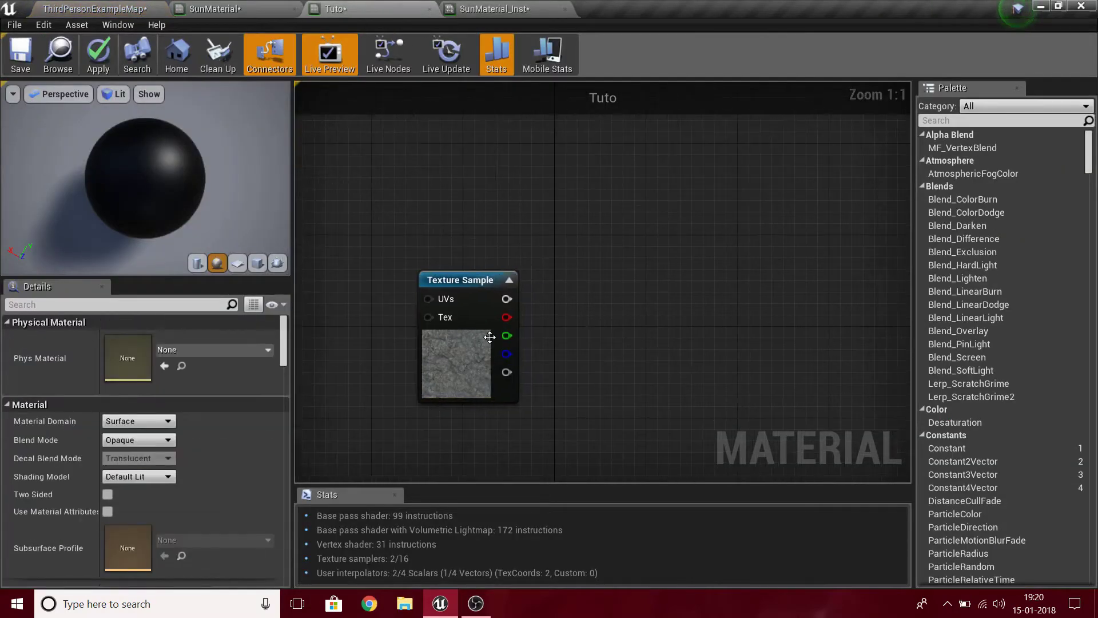
pyautogui.moveTo(505, 317); pyautogui.dragTo(562, 299)
pyautogui.moveTo(527, 420); pyautogui.dragTo(495, 352)
pyautogui.doubleClick(637, 29)
pyautogui.moveTo(546, 430); pyautogui.dragTo(580, 318)
pyautogui.moveTo(507, 317); pyautogui.dragTo(496, 389)
pyautogui.click(493, 394)
pyautogui.rightClick(621, 359)
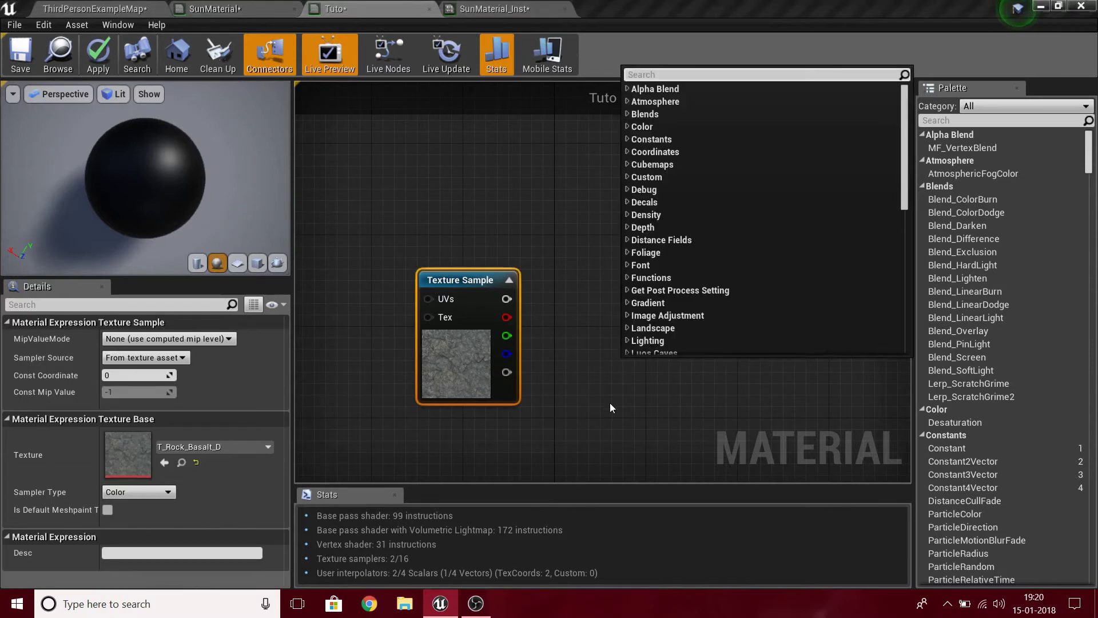
pyautogui.click(616, 401)
pyautogui.scroll(-4, 668, 389)
pyautogui.moveTo(674, 390); pyautogui.dragTo(684, 259, button='right')
pyautogui.scroll(4, 684, 280)
pyautogui.moveTo(713, 365); pyautogui.dragTo(568, 413, button='right')
pyautogui.moveTo(710, 426); pyautogui.dragTo(713, 328, button='right')
pyautogui.moveTo(389, 148); pyautogui.dragTo(535, 253, button='right')
pyautogui.moveTo(497, 221); pyautogui.dragTo(661, 195)
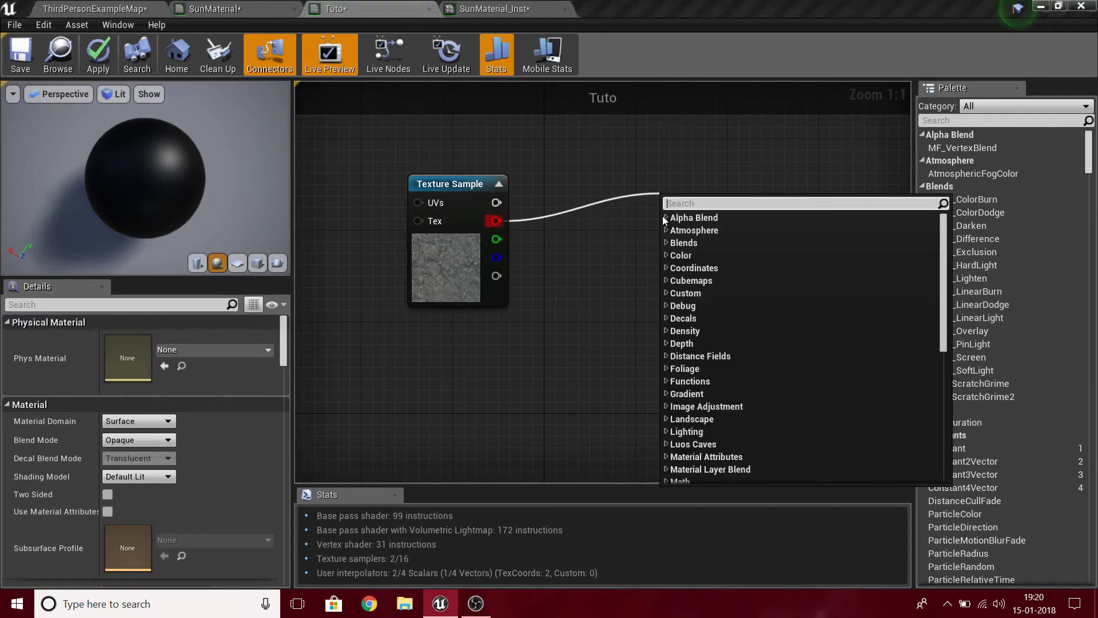
pyautogui.write('*')
pyautogui.press('Return')
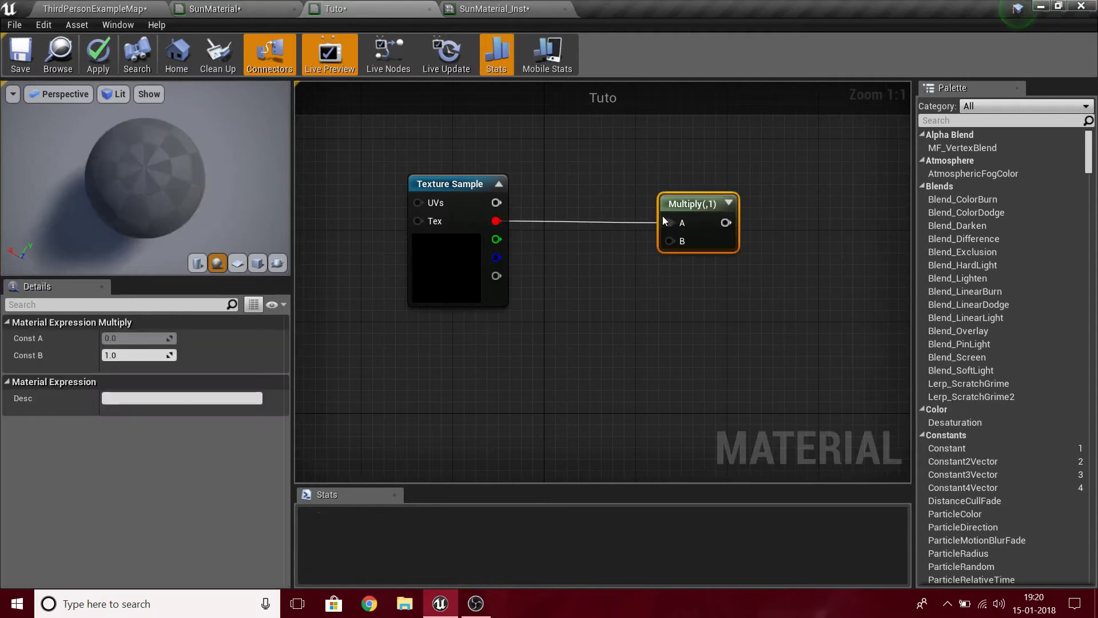
pyautogui.moveTo(687, 216); pyautogui.dragTo(707, 249)
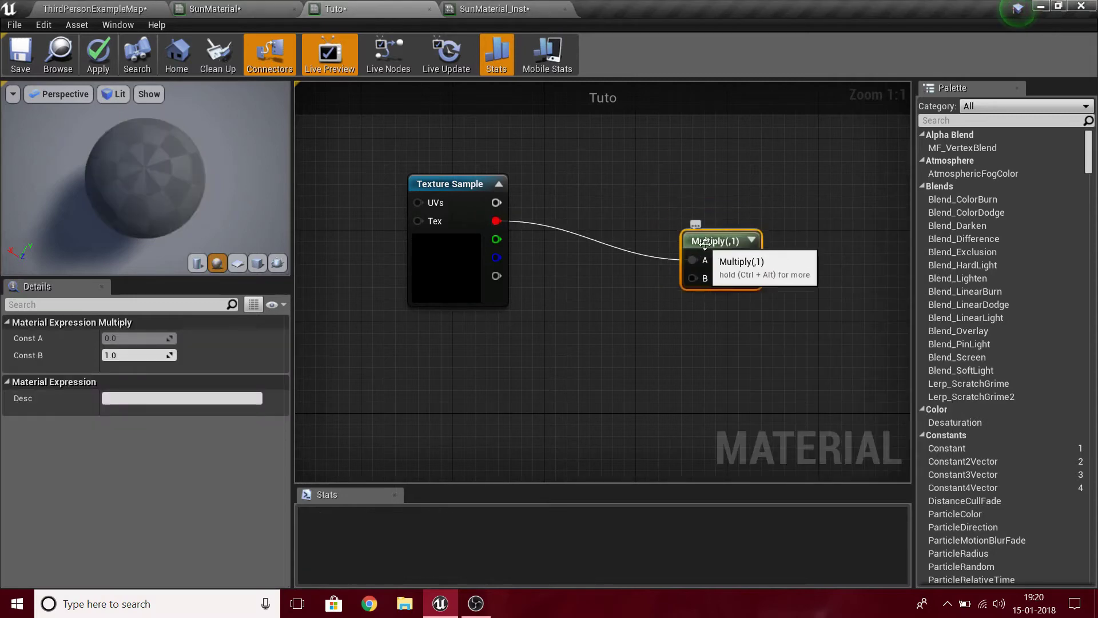
pyautogui.press('Delete')
# - Add a static Switch node beside the rock Texture Sample and connect the texture's RGB output to its True input
pyautogui.rightClick(715, 236)
pyautogui.write('s')
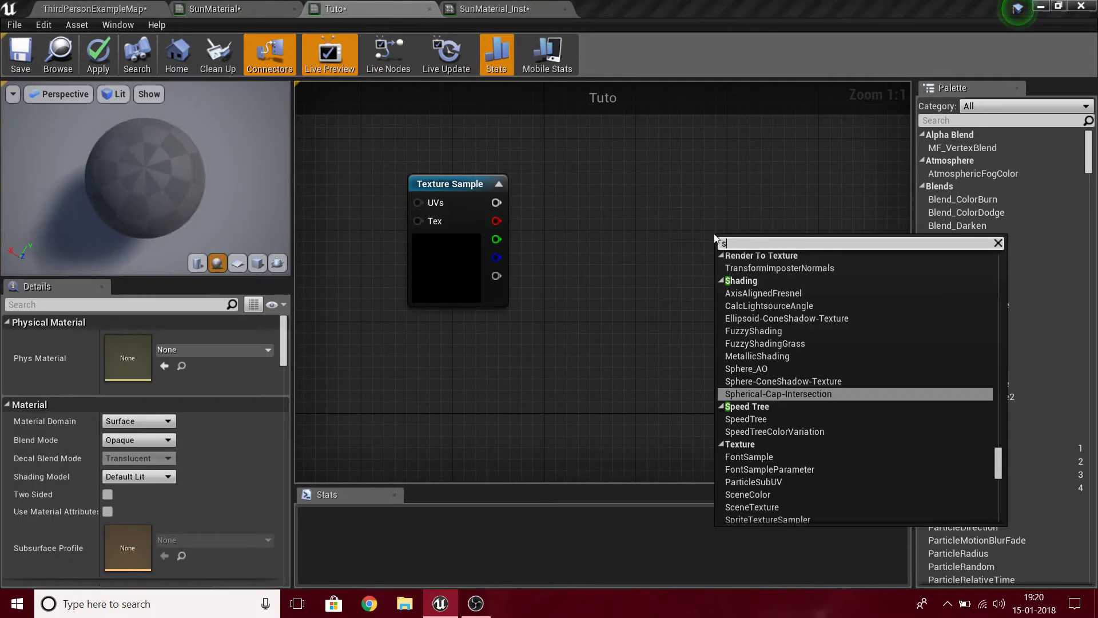
pyautogui.write('tatic')
pyautogui.press('Down')
pyautogui.press('Return')
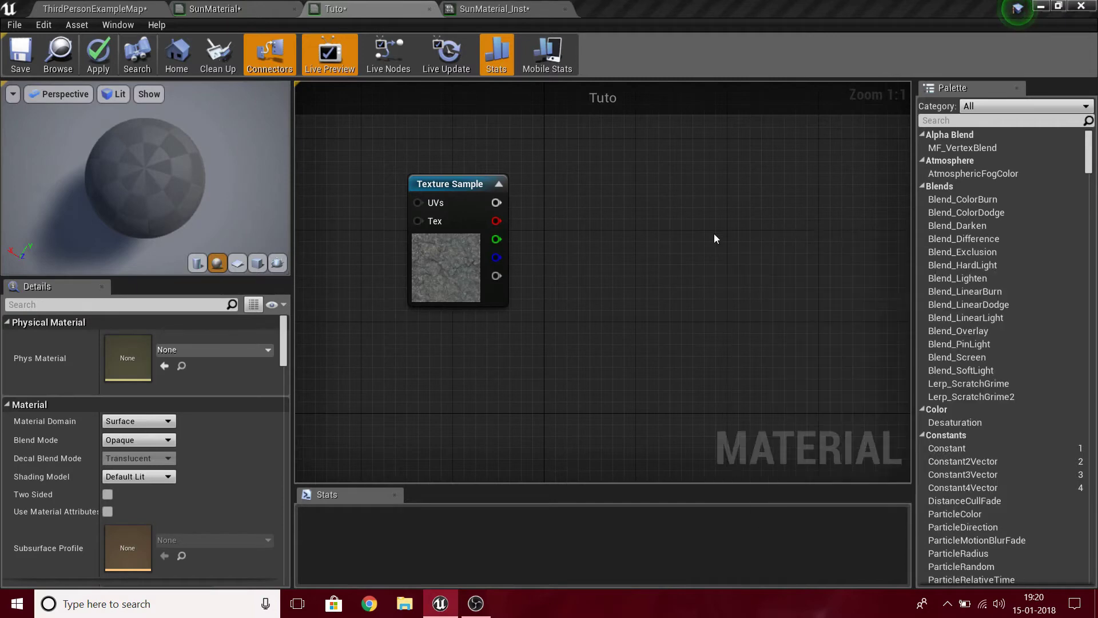
pyautogui.moveTo(536, 216); pyautogui.dragTo(496, 204)
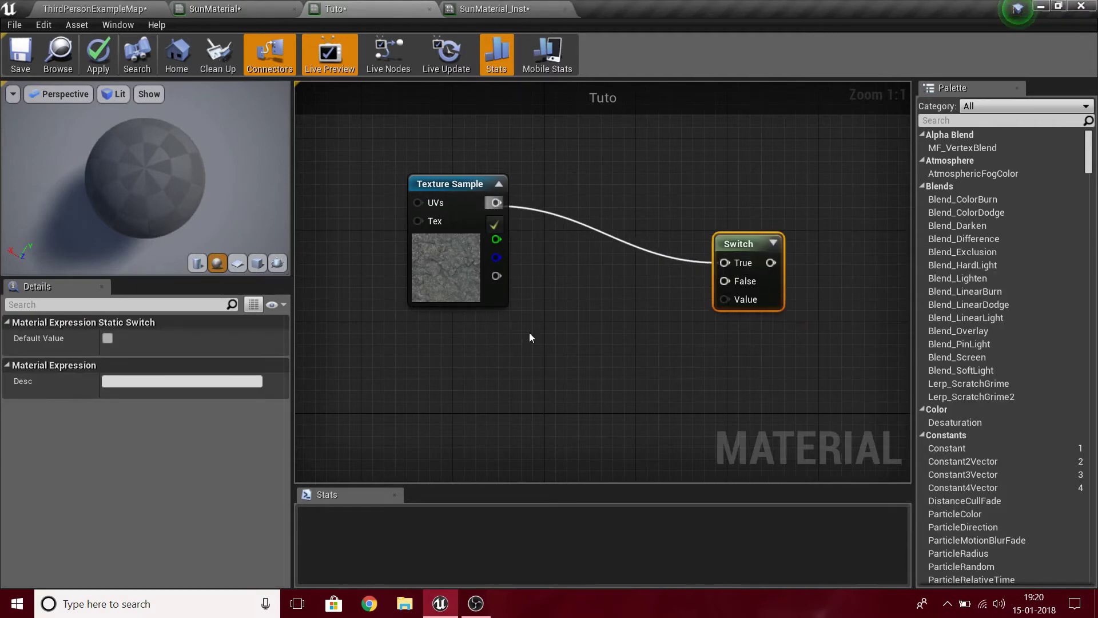
# - Add a Constant node beside the new Switch and move the True input's connection to the rock texture's red output
pyautogui.press('1')
pyautogui.click(609, 282)
pyautogui.keyDown('ctrl'); pyautogui.moveTo(496, 203); pyautogui.dragTo(553, 177); pyautogui.keyUp('ctrl')
pyautogui.keyDown('ctrl'); pyautogui.moveTo(480, 196); pyautogui.dragTo(496, 218); pyautogui.keyUp('ctrl')
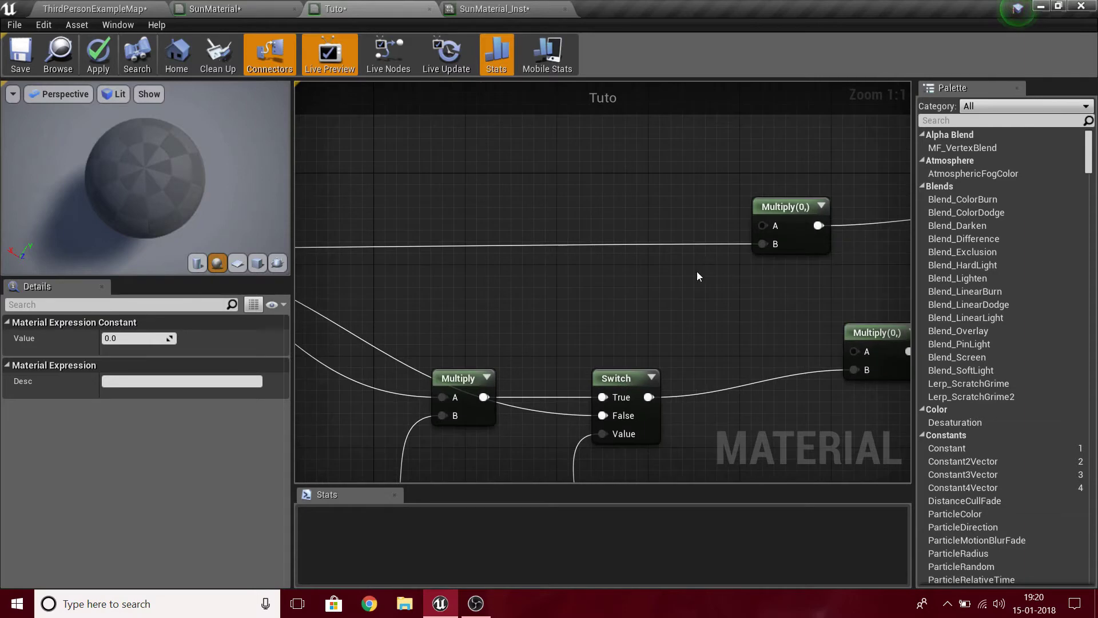
# - Try to move all connections at once off the output of the BlackBody and fire texture Multiply node
pyautogui.scroll(-1, 697, 271)
pyautogui.scroll(-2, 618, 272)
pyautogui.keyDown('ctrl'); pyautogui.moveTo(406, 225); pyautogui.dragTo(678, 325); pyautogui.keyUp('ctrl')
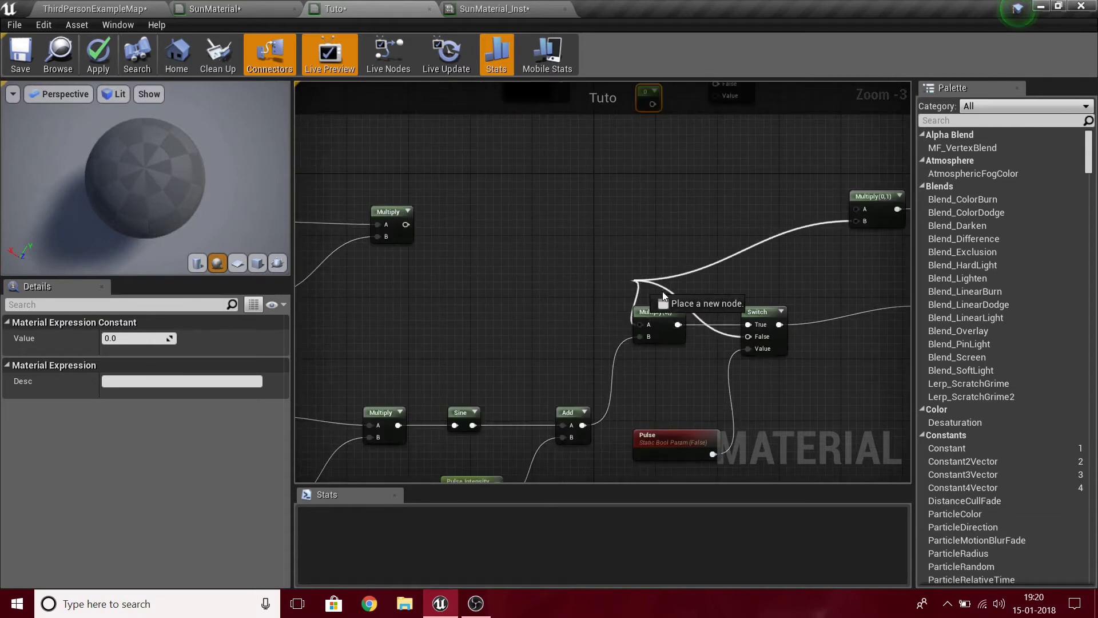
pyautogui.scroll(2, 420, 247)
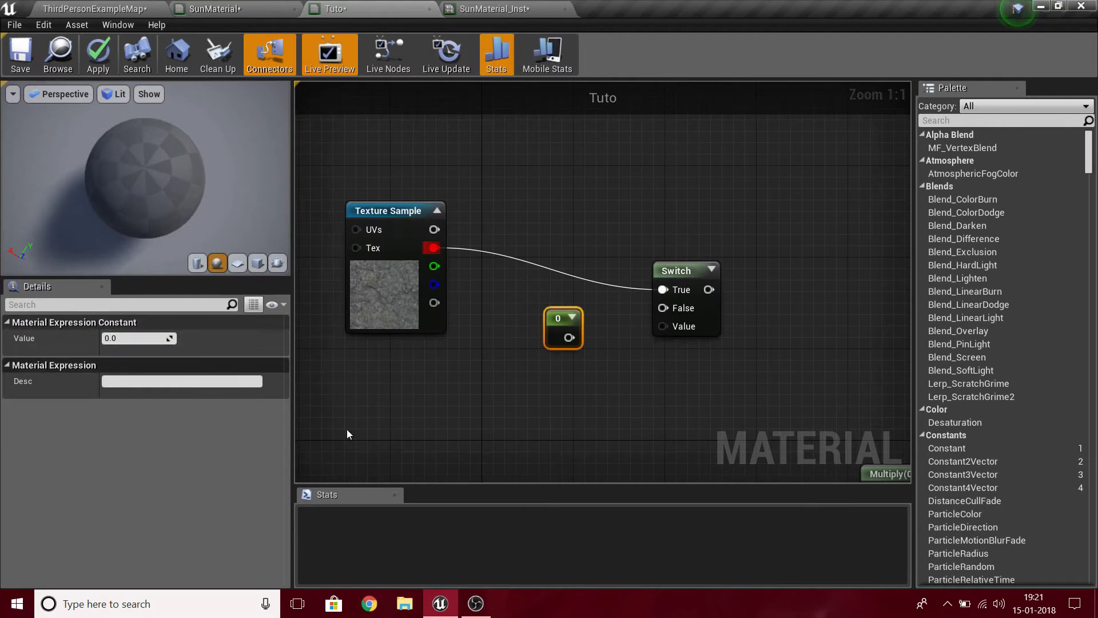
# - Delete the extra Constant node and set the value of the Constant beside the new Switch to 1
pyautogui.moveTo(403, 421); pyautogui.dragTo(404, 387, button='right')
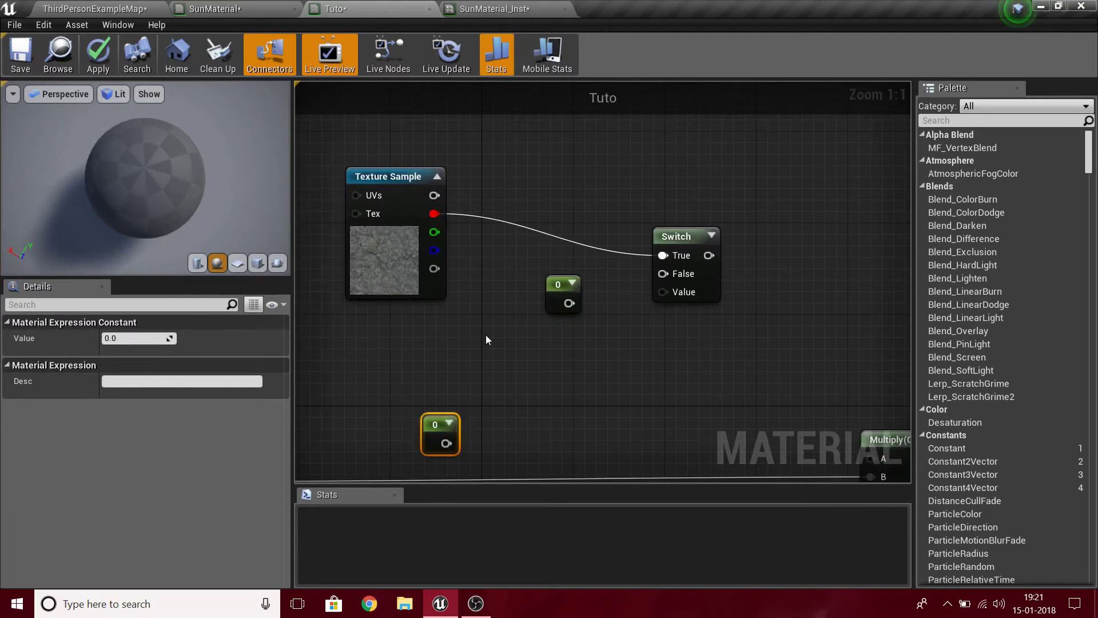
pyautogui.press('Delete')
pyautogui.click(559, 295)
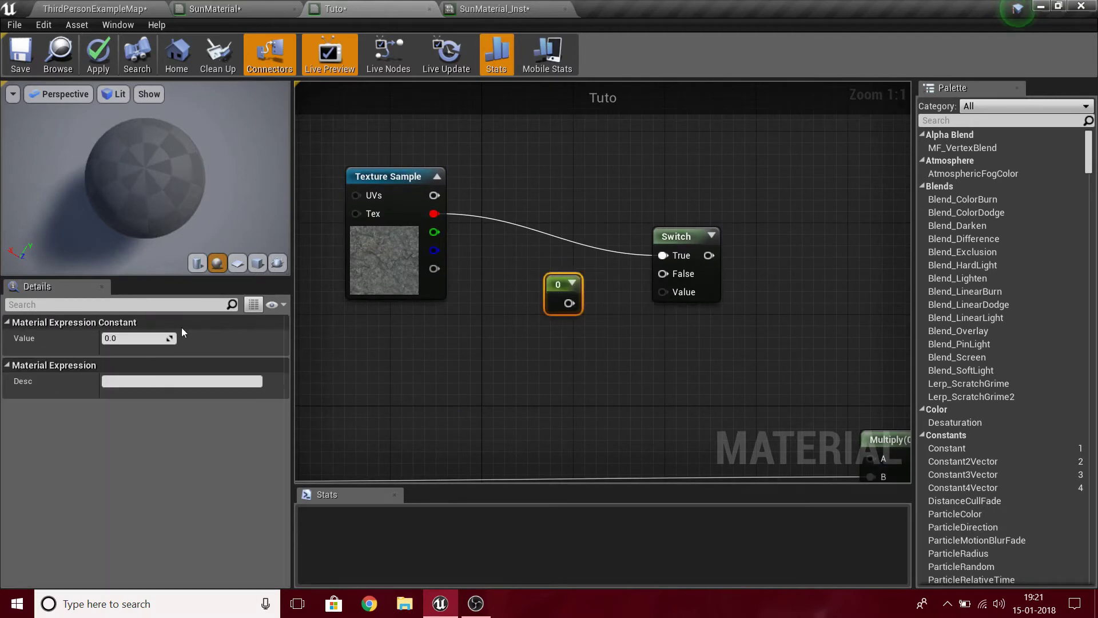
pyautogui.write('1')
# - Connect the Constant to the new Switch's False input and place it in line with that input
pyautogui.click(513, 414)
pyautogui.moveTo(570, 304); pyautogui.dragTo(657, 277)
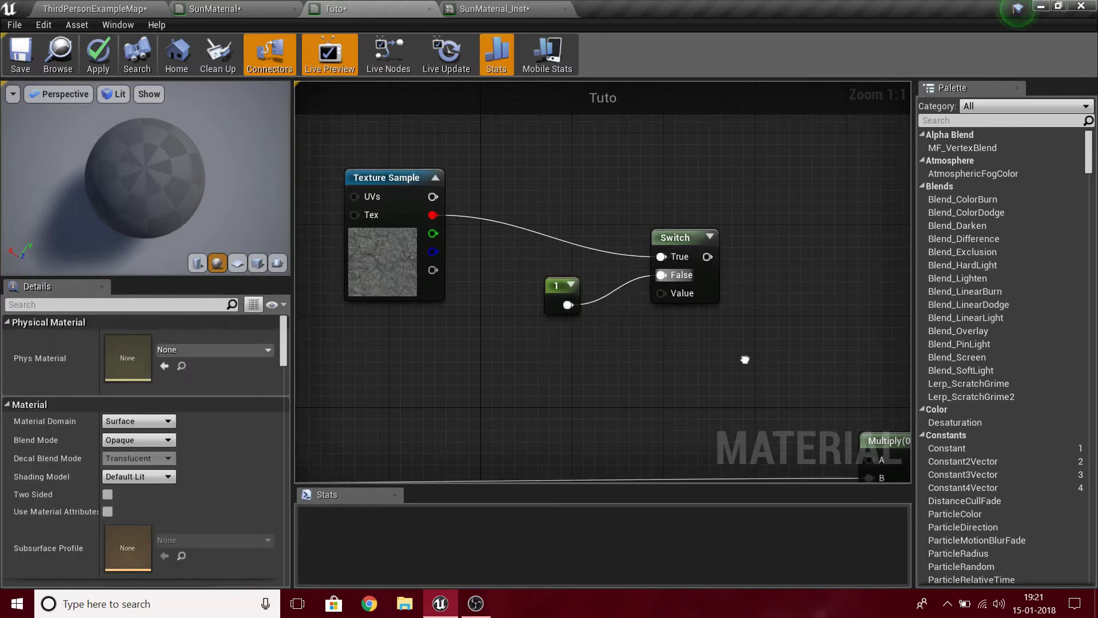
pyautogui.moveTo(579, 288); pyautogui.dragTo(512, 274, button='right')
pyautogui.moveTo(502, 275); pyautogui.dragTo(475, 247)
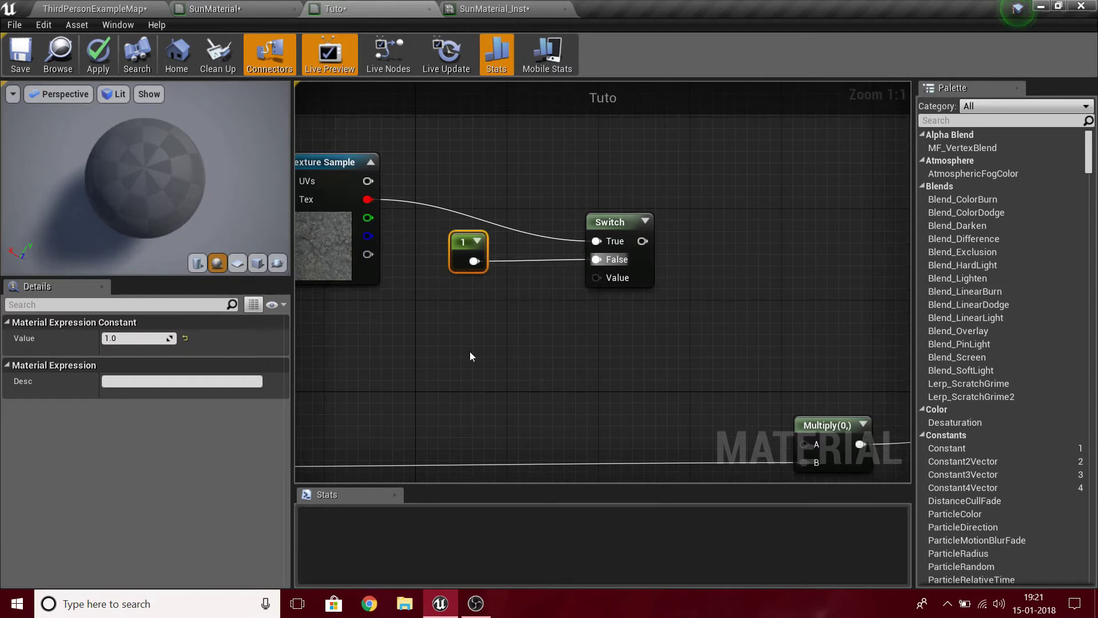
# - Add a StaticBoolParameter to the new Switch's Value input and name it Gas Clouds
pyautogui.click(469, 351)
pyautogui.moveTo(604, 278); pyautogui.dragTo(493, 328)
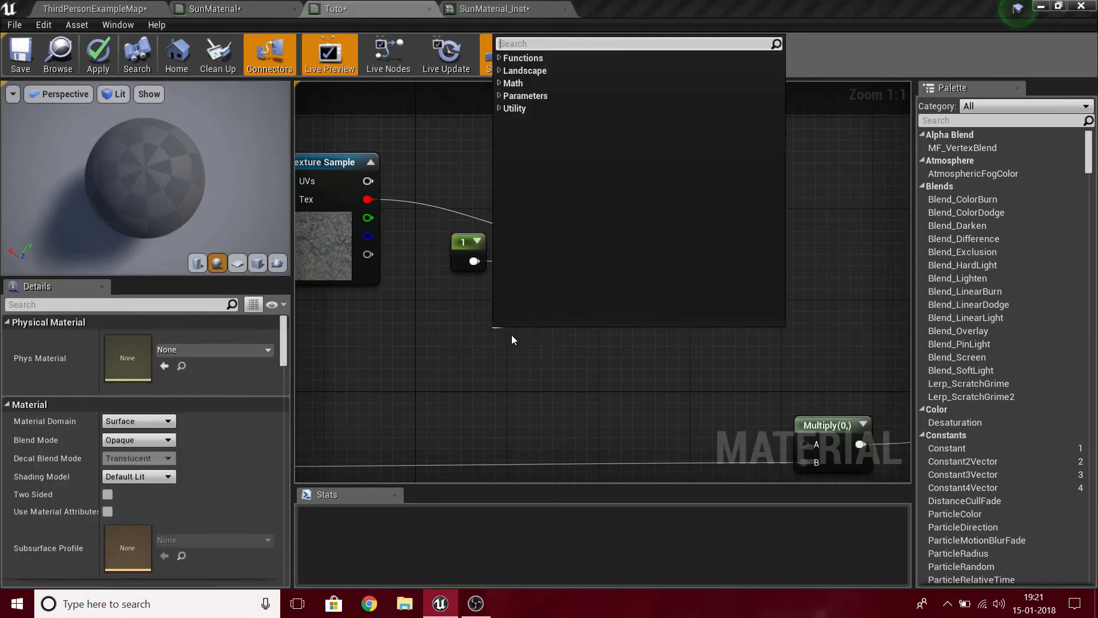
pyautogui.write('boo')
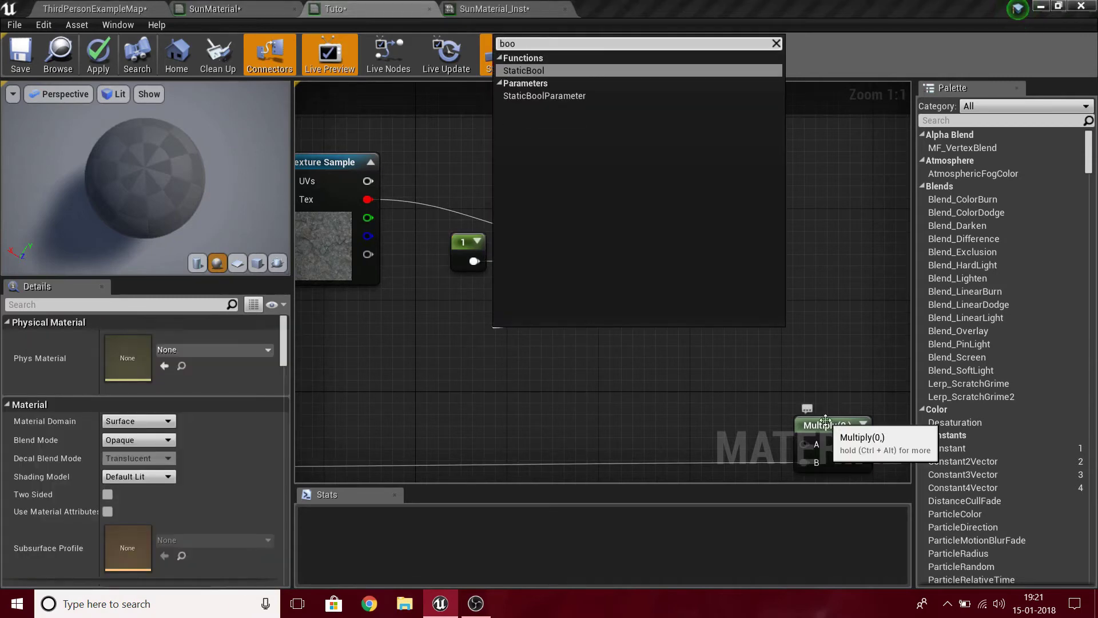
pyautogui.press('Down')
pyautogui.press('Return')
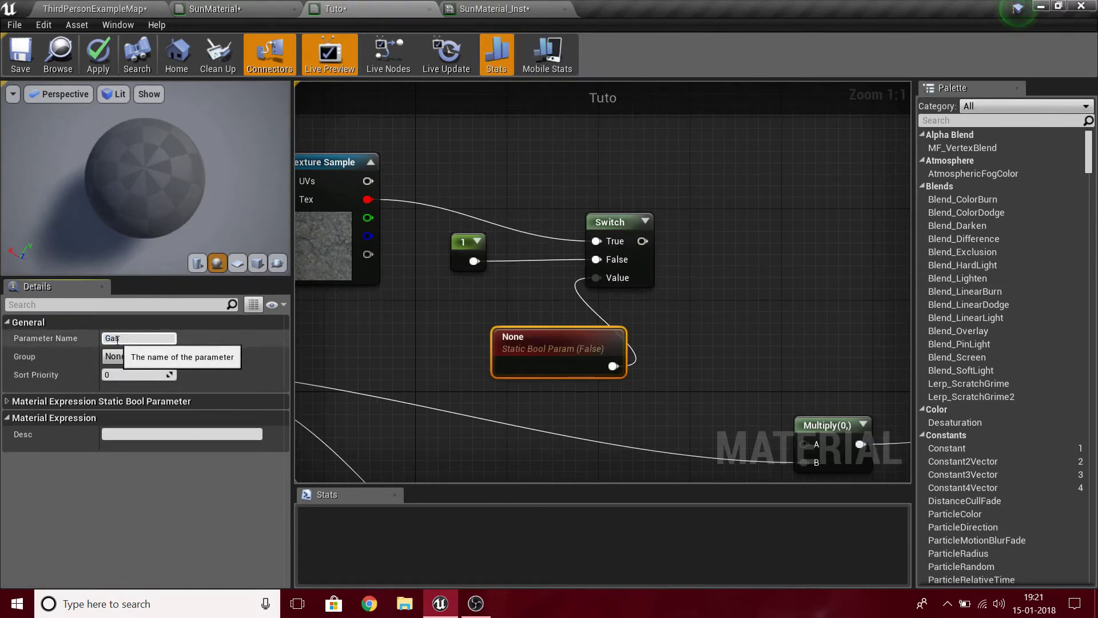
pyautogui.press('Return')
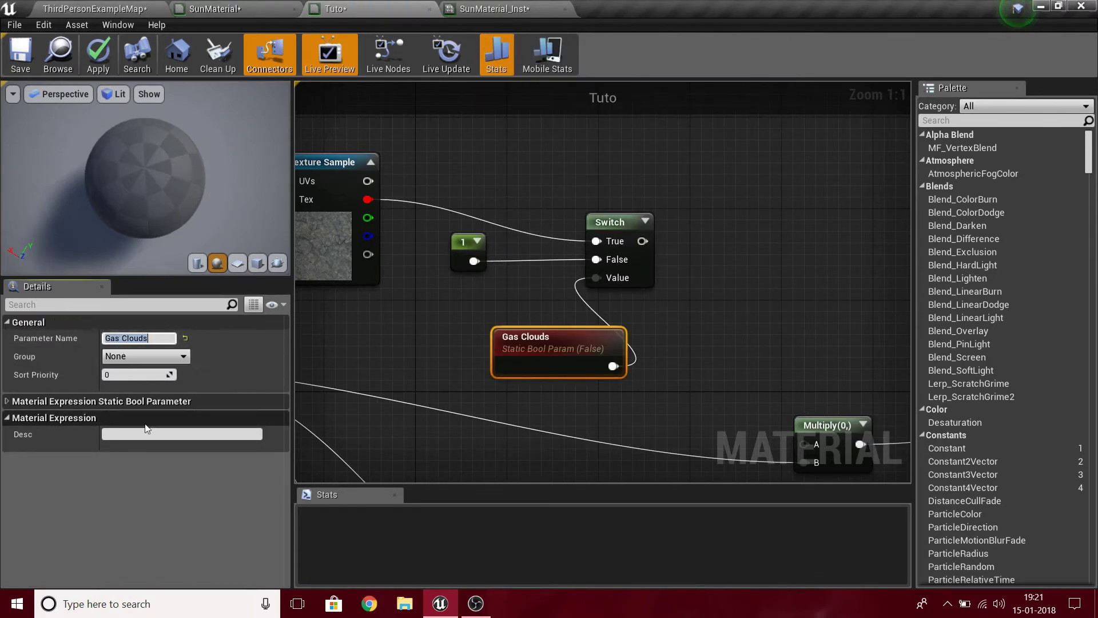
# - Connect the Gas Clouds Switch output to the A inputs of both final Multiply nodes and make the parameter's default value true
pyautogui.moveTo(633, 239); pyautogui.dragTo(812, 444)
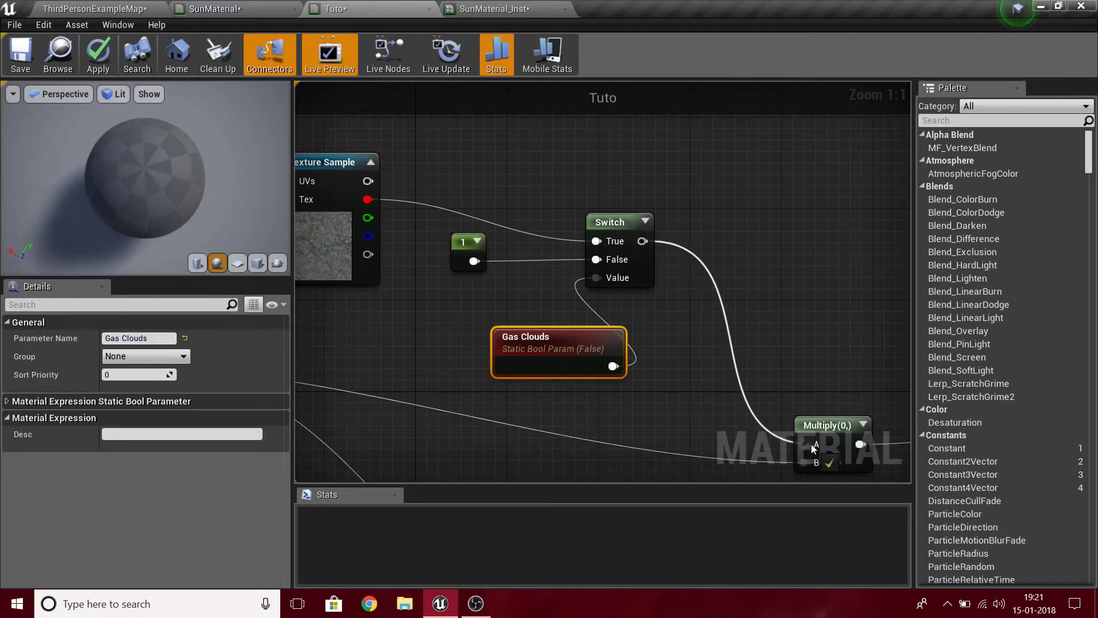
pyautogui.click(53, 402)
pyautogui.moveTo(584, 352); pyautogui.dragTo(480, 248, button='right')
pyautogui.moveTo(539, 137); pyautogui.dragTo(788, 439)
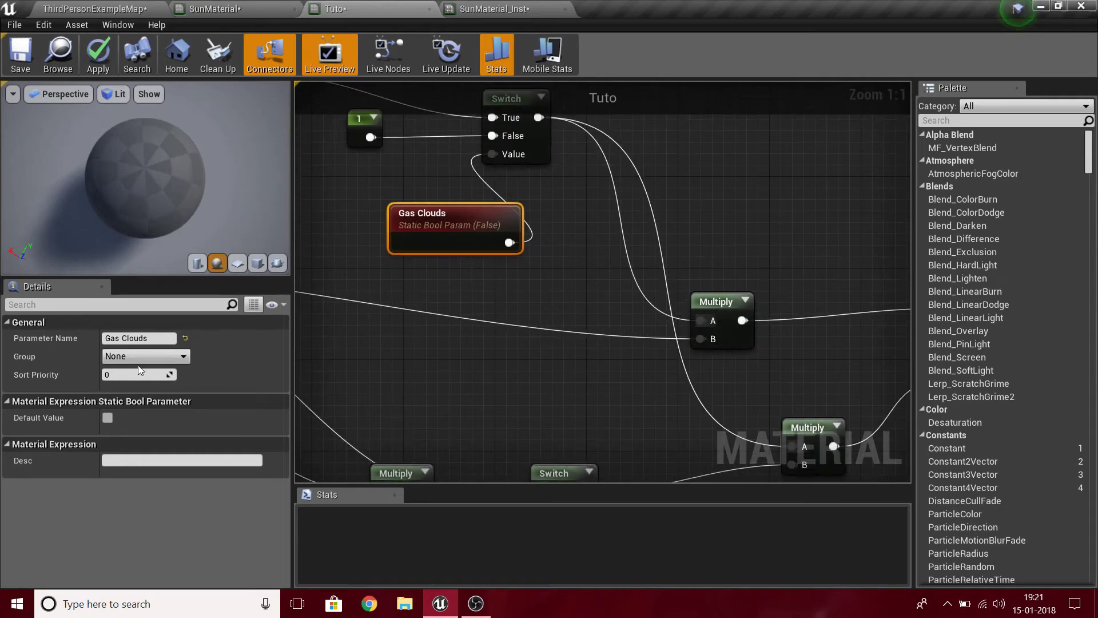
pyautogui.click(108, 418)
pyautogui.scroll(-4, 669, 430)
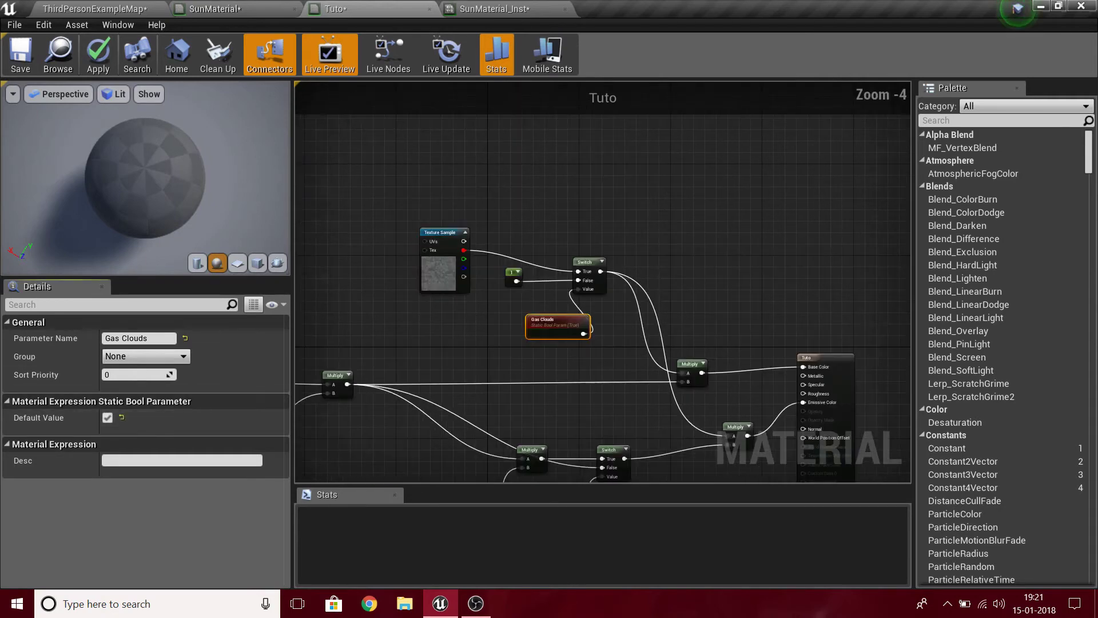
# - Examine SunMaterial's gas clouds and pulse node networks for comparison with Tuto
pyautogui.click(284, 5)
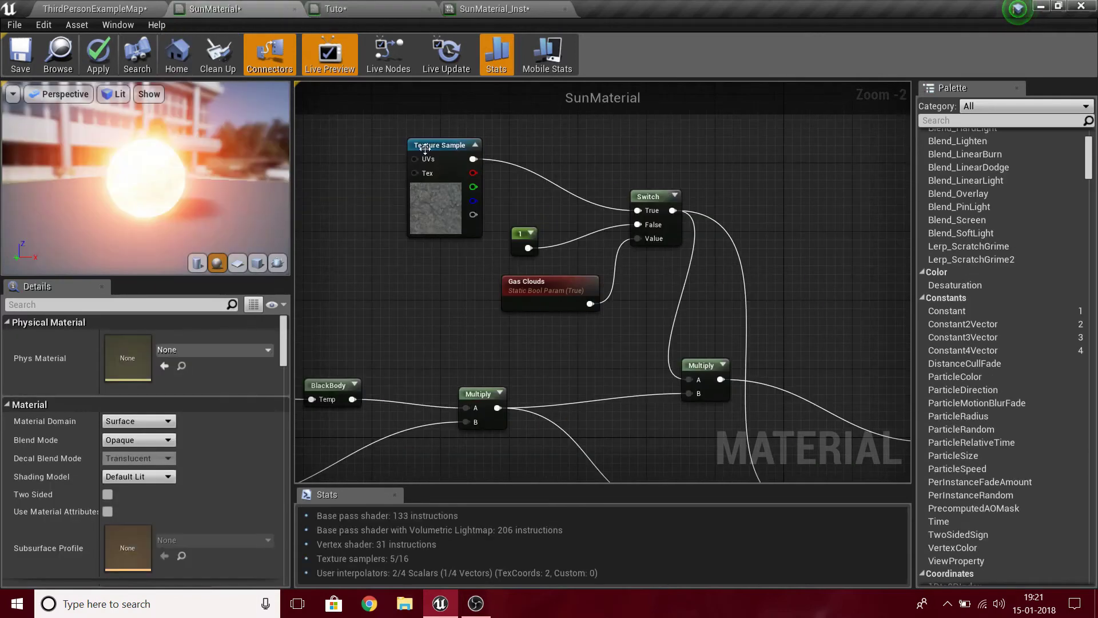
pyautogui.moveTo(515, 229); pyautogui.dragTo(436, 142, button='right')
pyautogui.scroll(-6, 542, 315)
pyautogui.moveTo(464, 407); pyautogui.dragTo(550, 298, button='right')
pyautogui.scroll(2, 549, 302)
pyautogui.scroll(4, 548, 302)
# - Apply the changes to the Tuto material and inspect its preview and the Multiply nodes feeding Base Color and Emissive Color
pyautogui.click(336, 8)
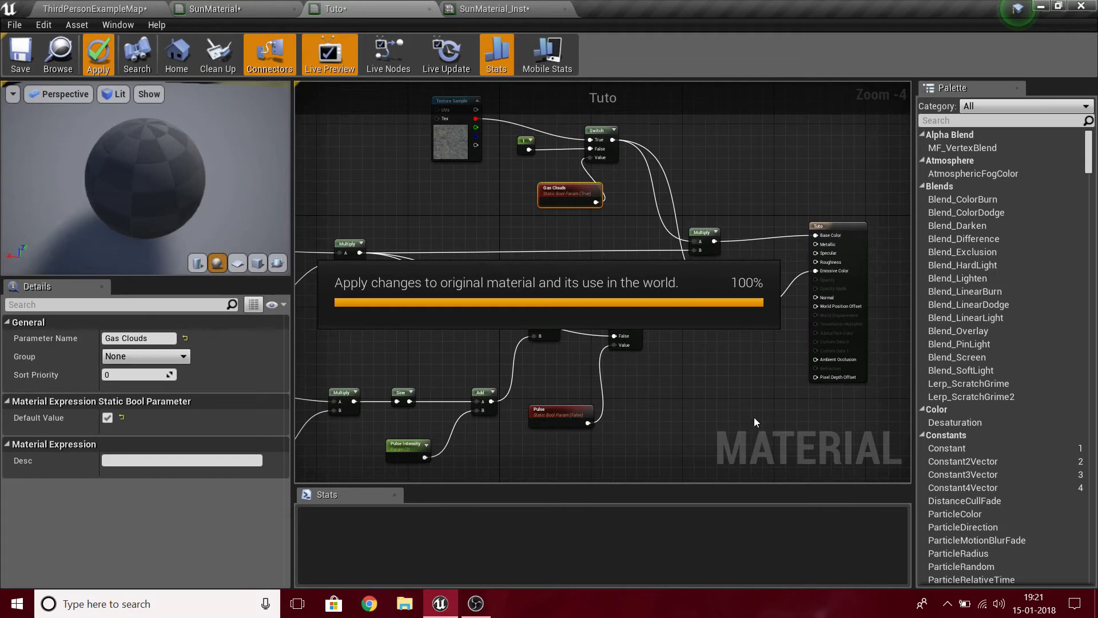
pyautogui.click(277, 264)
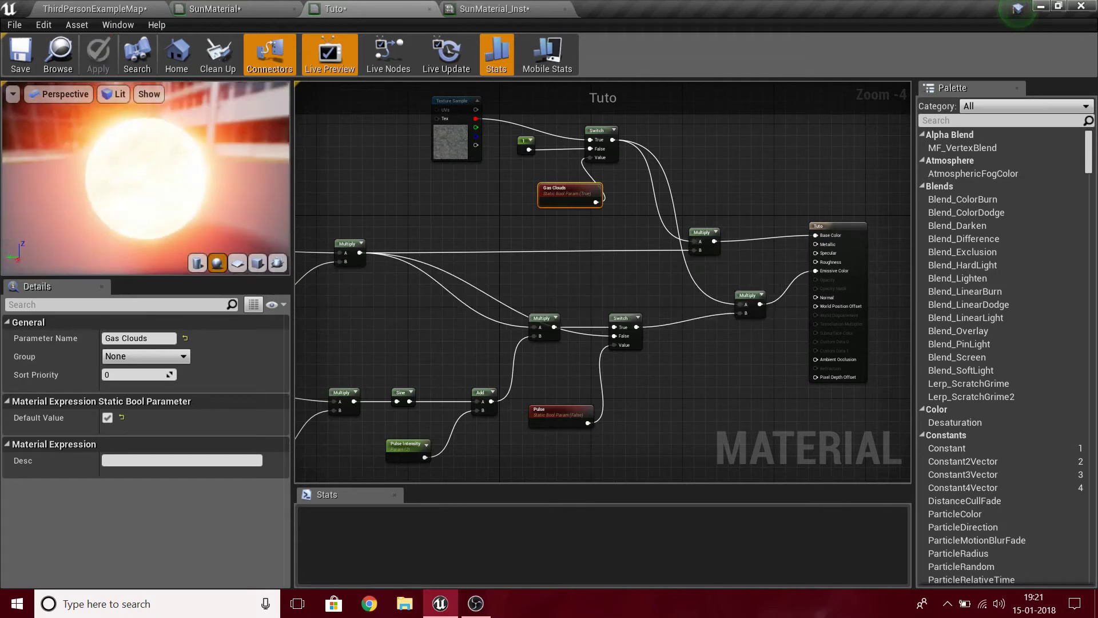
pyautogui.moveTo(241, 229); pyautogui.dragTo(266, 197)
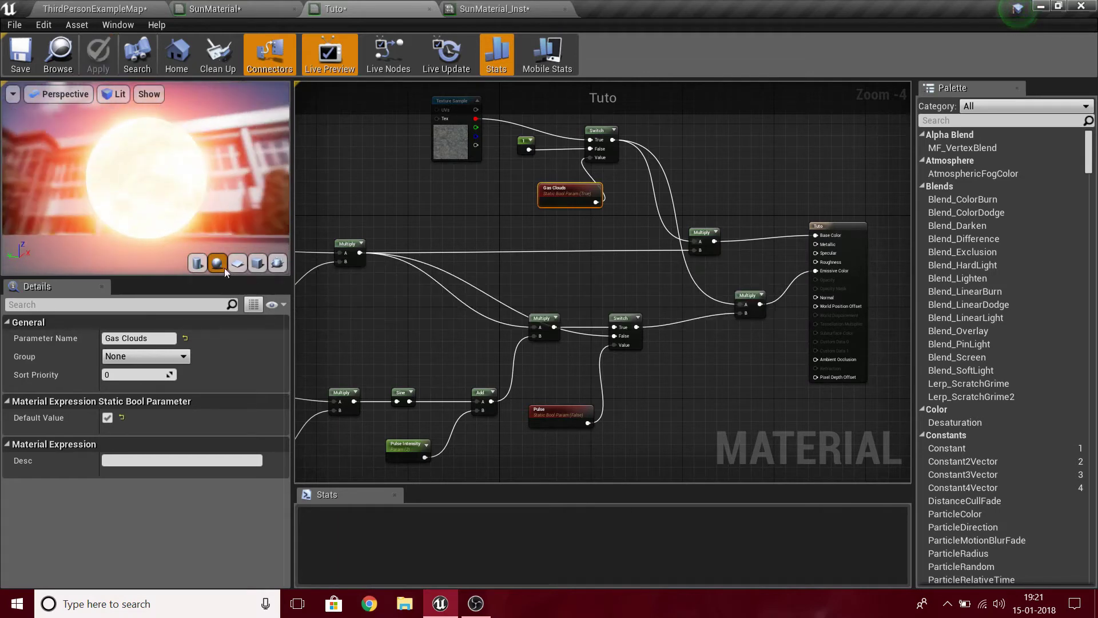
pyautogui.moveTo(196, 204)
pyautogui.mouseDown()
pyautogui.moveTo(181, 177)
pyautogui.moveTo(191, 204)
pyautogui.mouseUp()
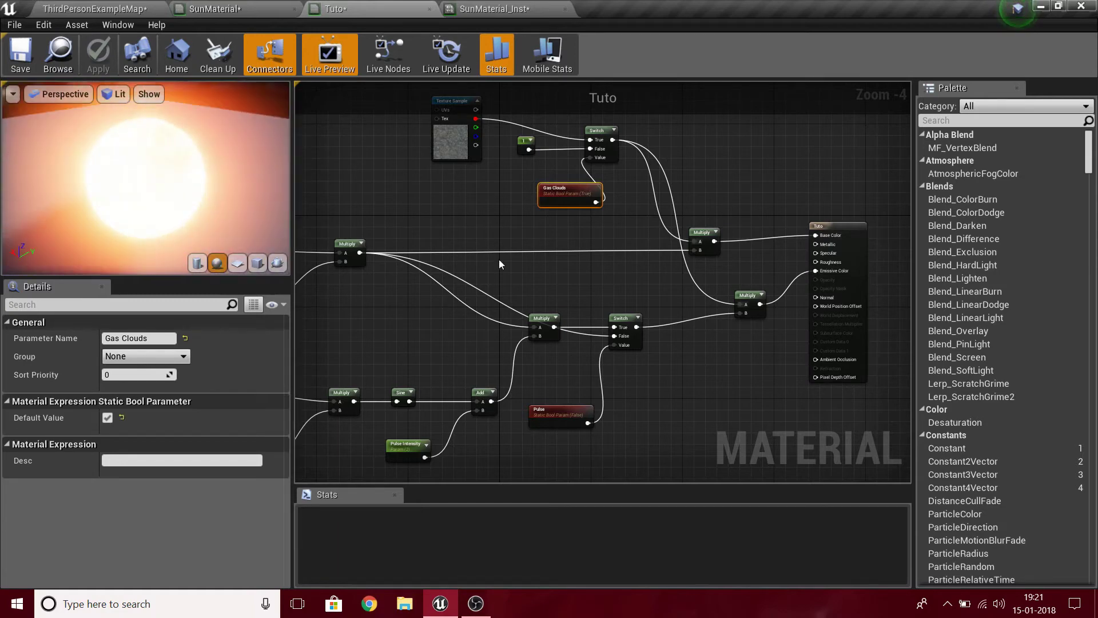
pyautogui.scroll(4, 662, 250)
pyautogui.moveTo(872, 264); pyautogui.dragTo(634, 271, button='right')
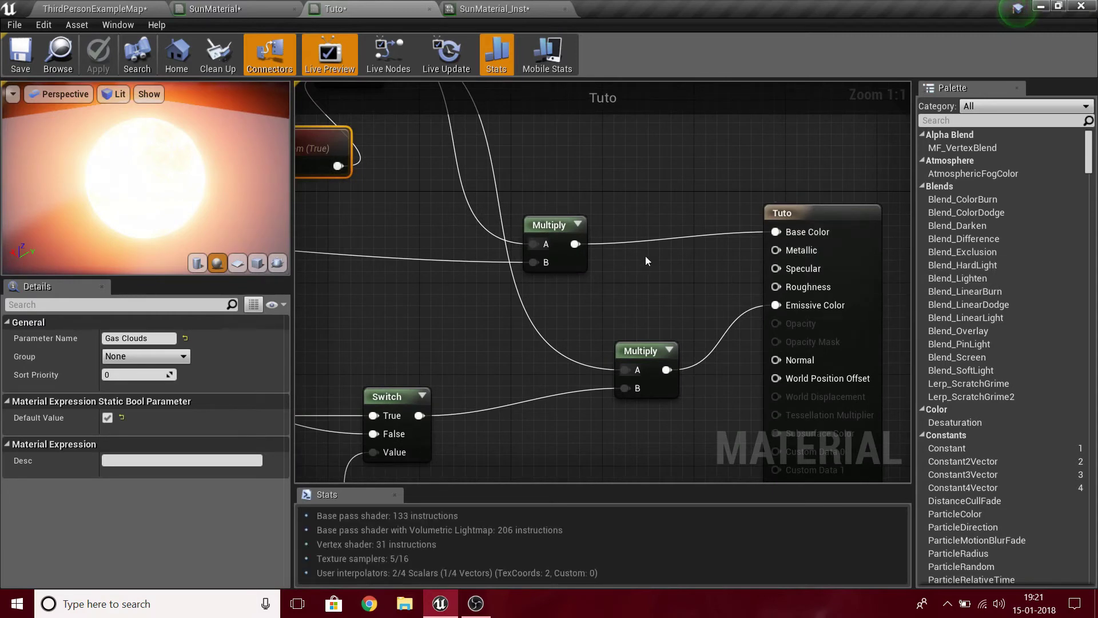
pyautogui.moveTo(722, 338); pyautogui.dragTo(623, 376, button='right')
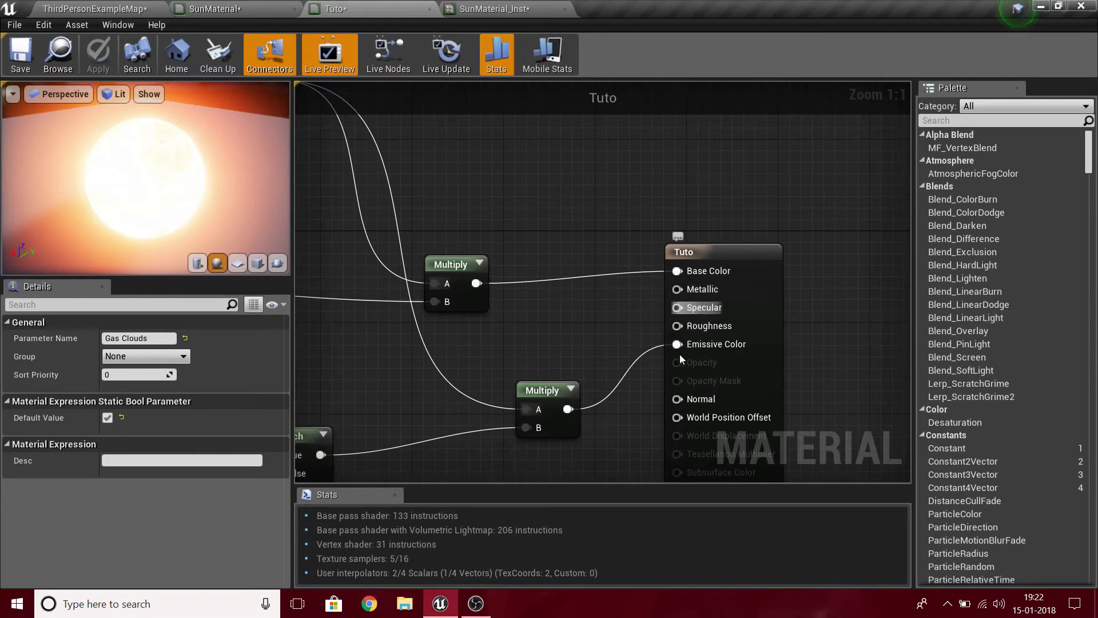
pyautogui.moveTo(753, 313); pyautogui.dragTo(879, 162, button='right')
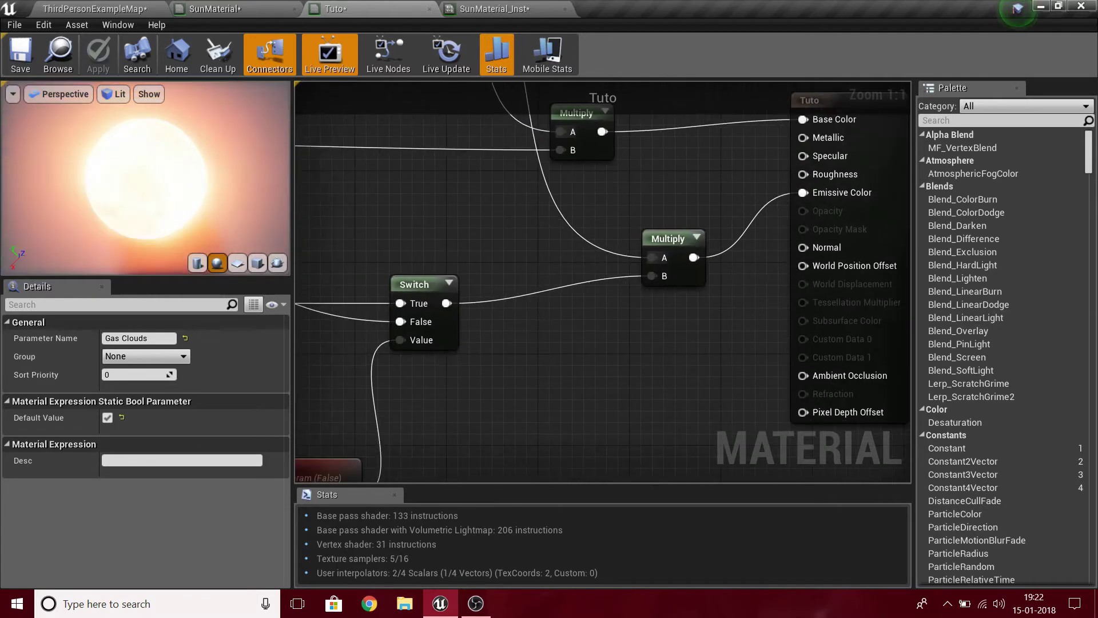
pyautogui.scroll(4, 88, 188)
# - Create a material instance of Tuto named Tuto_Inst in the Sun folder and assign it to the sun sphere in the level
pyautogui.click(142, 8)
pyautogui.scroll(-3, 520, 261)
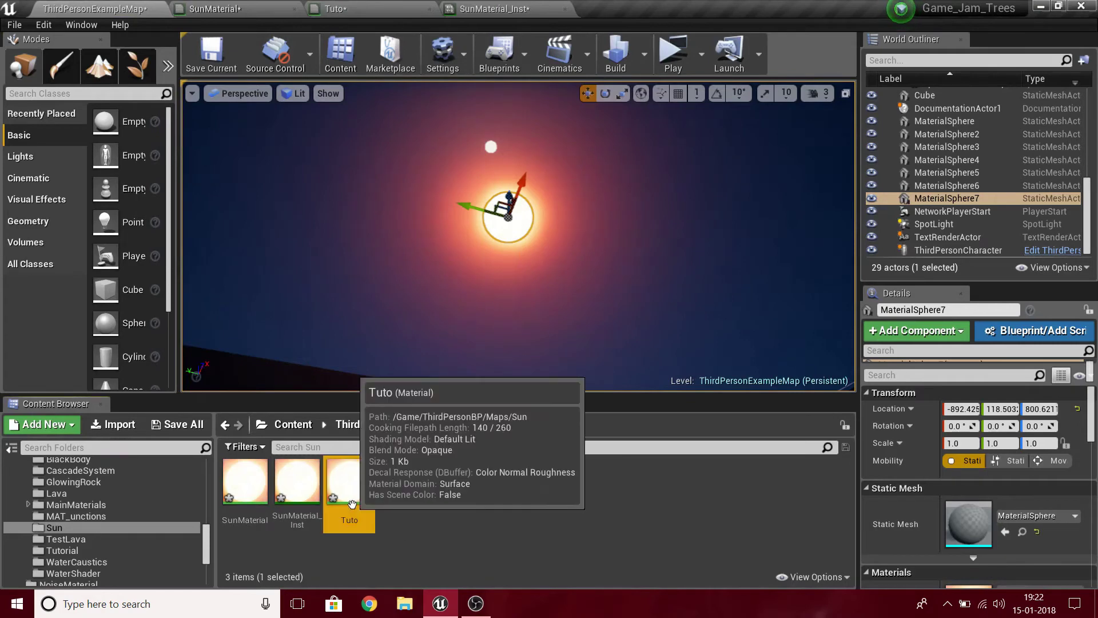
pyautogui.rightClick(350, 493)
pyautogui.click(414, 194)
pyautogui.press('Return')
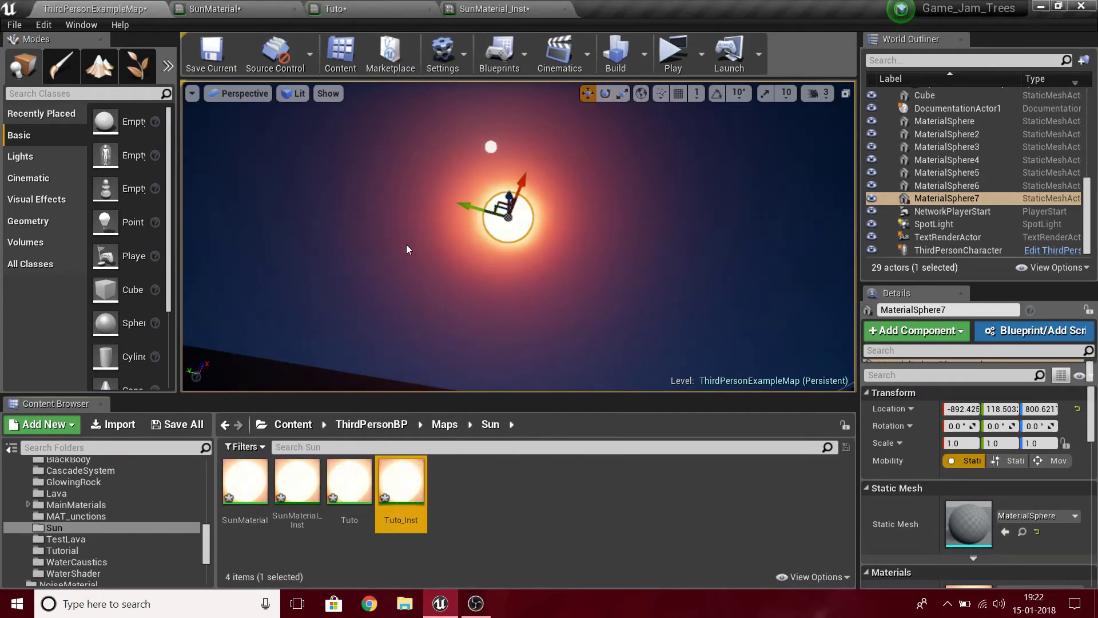
pyautogui.moveTo(1097, 507); pyautogui.dragTo(1033, 587)
pyautogui.moveTo(400, 480); pyautogui.dragTo(509, 218)
pyautogui.moveTo(509, 217); pyautogui.dragTo(503, 240, button='right')
# - Open Tuto_Inst for editing and enable its Temprature parameter override
pyautogui.doubleClick(410, 518)
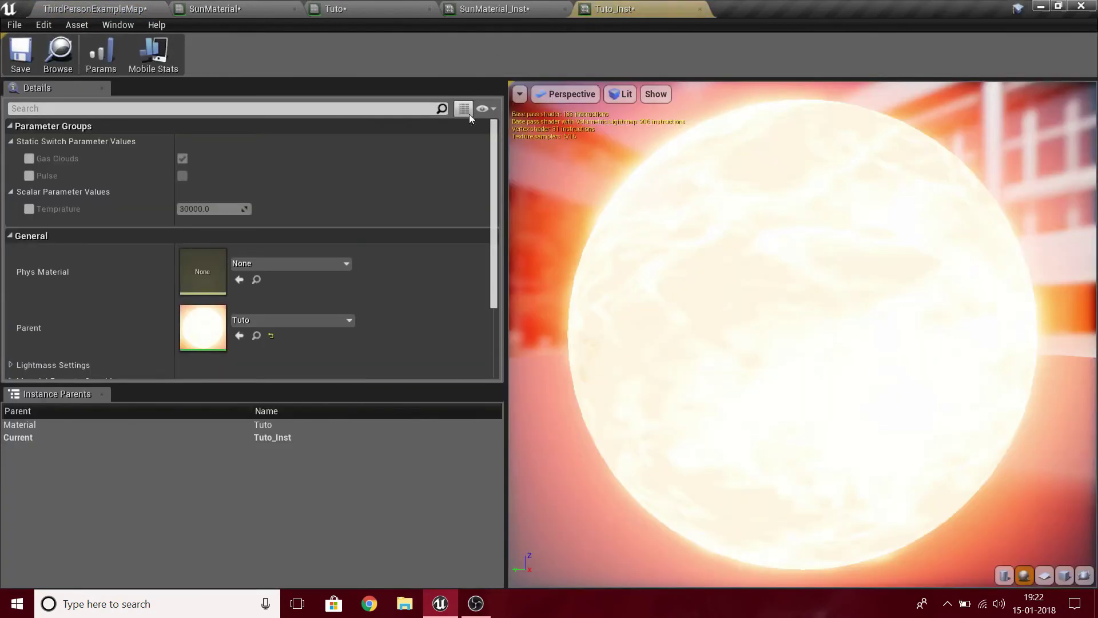
pyautogui.click(29, 208)
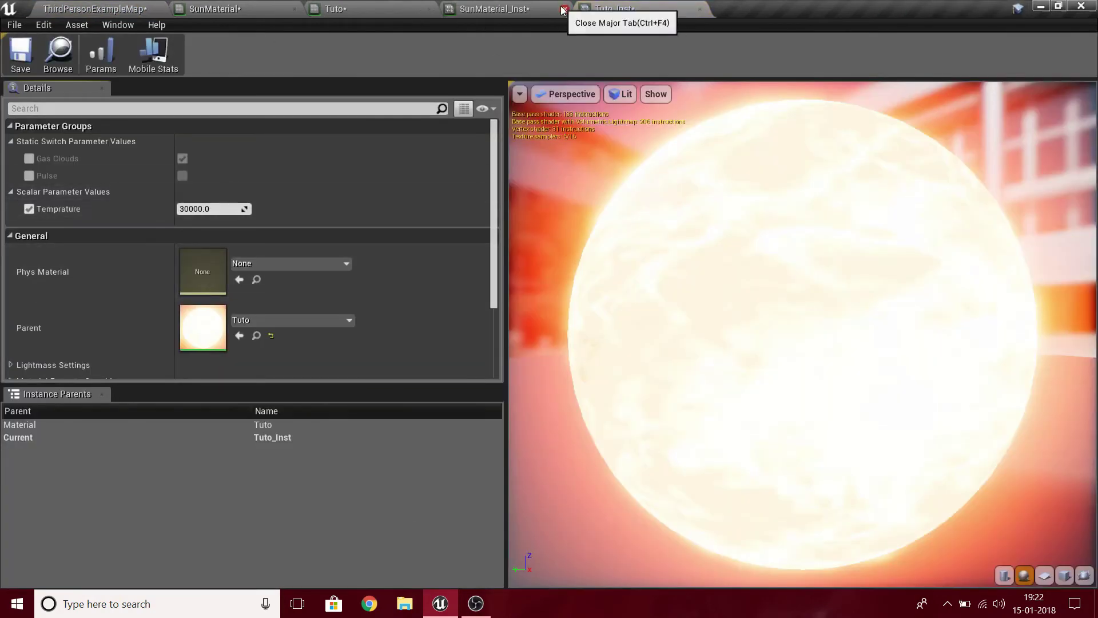
# - Close the SunMaterial_Inst, Tuto and SunMaterial editors, discarding SunMaterial's unapplied changes, and save all modified assets
pyautogui.click(563, 10)
pyautogui.click(344, 8)
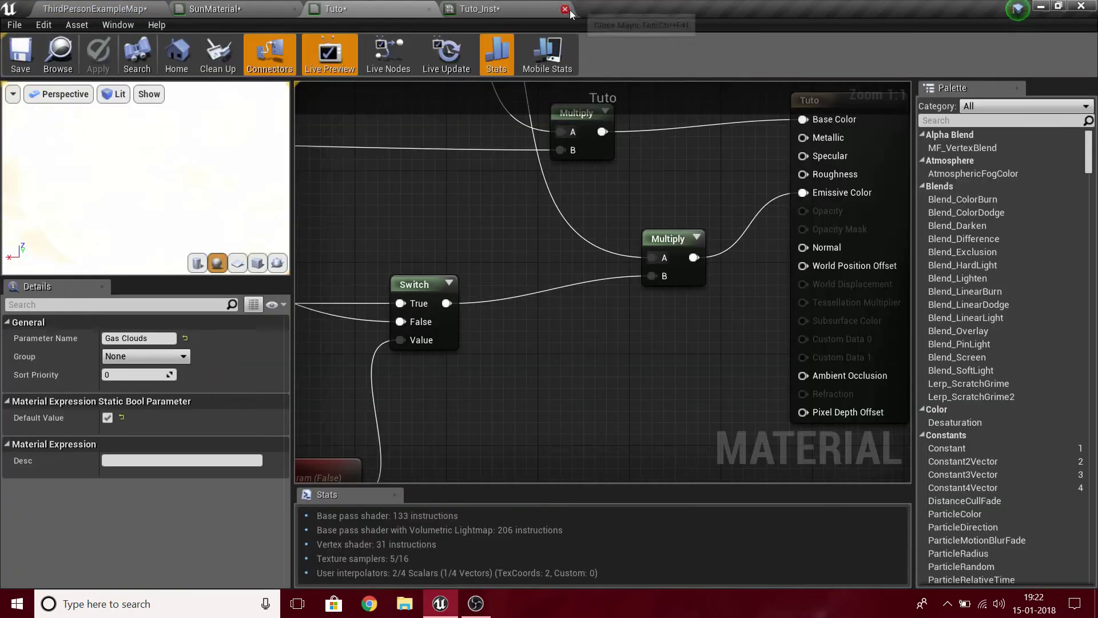
pyautogui.click(430, 9)
pyautogui.click(295, 8)
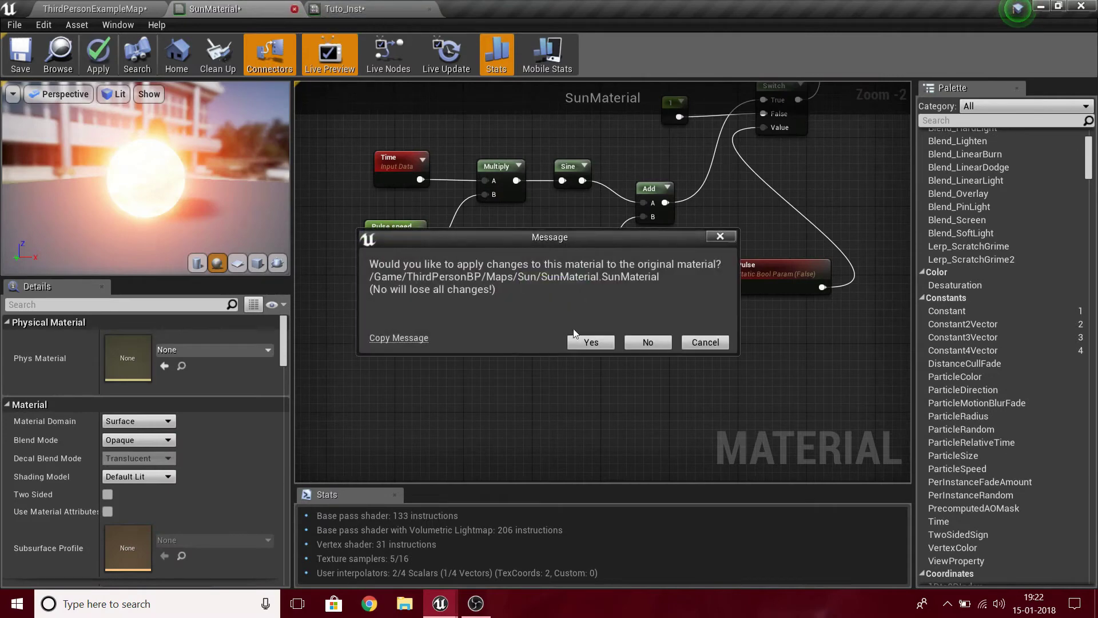
pyautogui.click(647, 342)
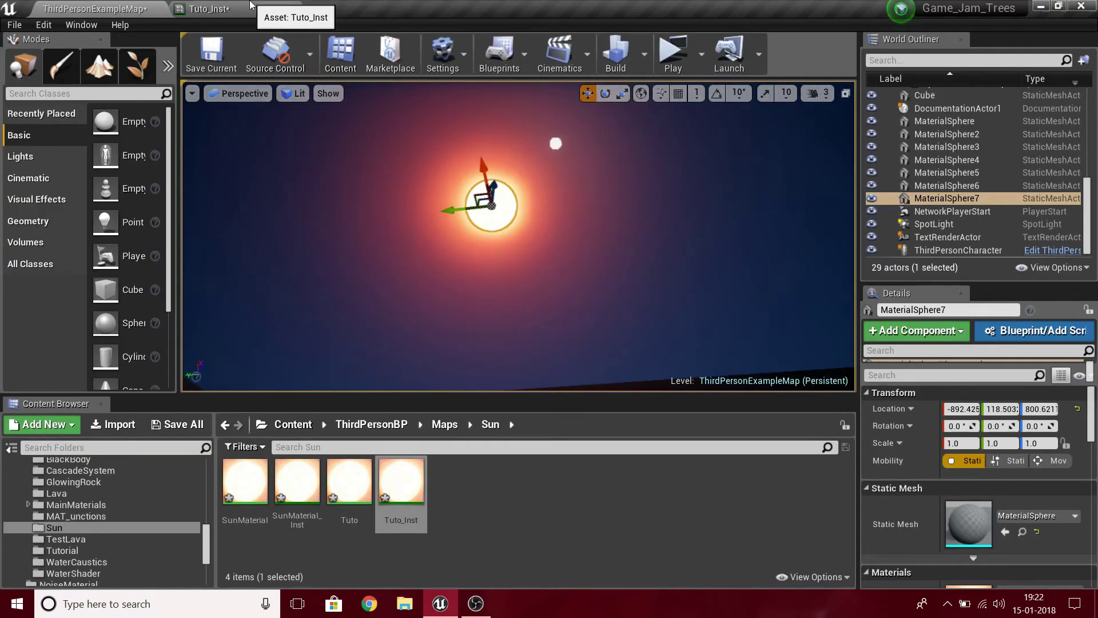
pyautogui.click(177, 424)
pyautogui.click(671, 427)
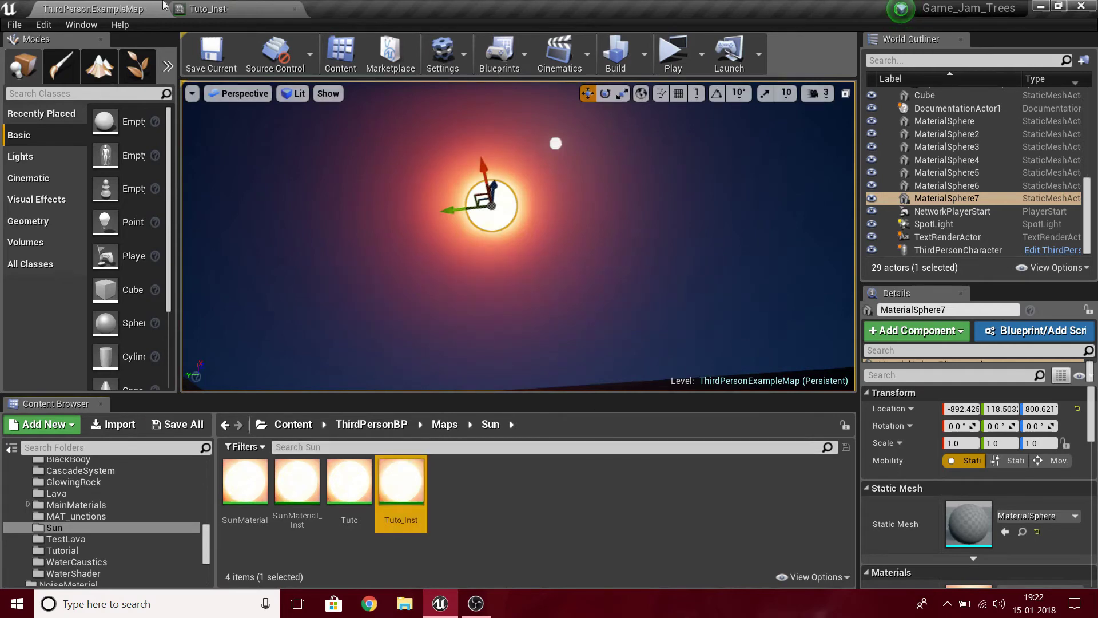
# - Detach the Tuto_Inst editor into its own window and place it beside the level viewport with its parameters in view
pyautogui.click(208, 9)
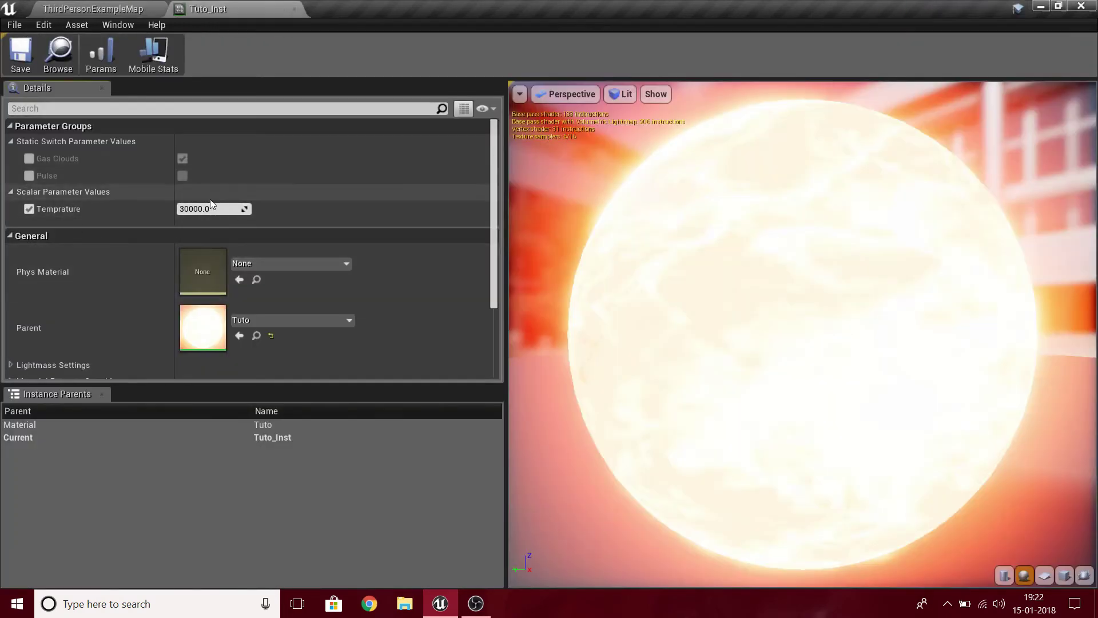
pyautogui.moveTo(207, 6); pyautogui.dragTo(773, 160)
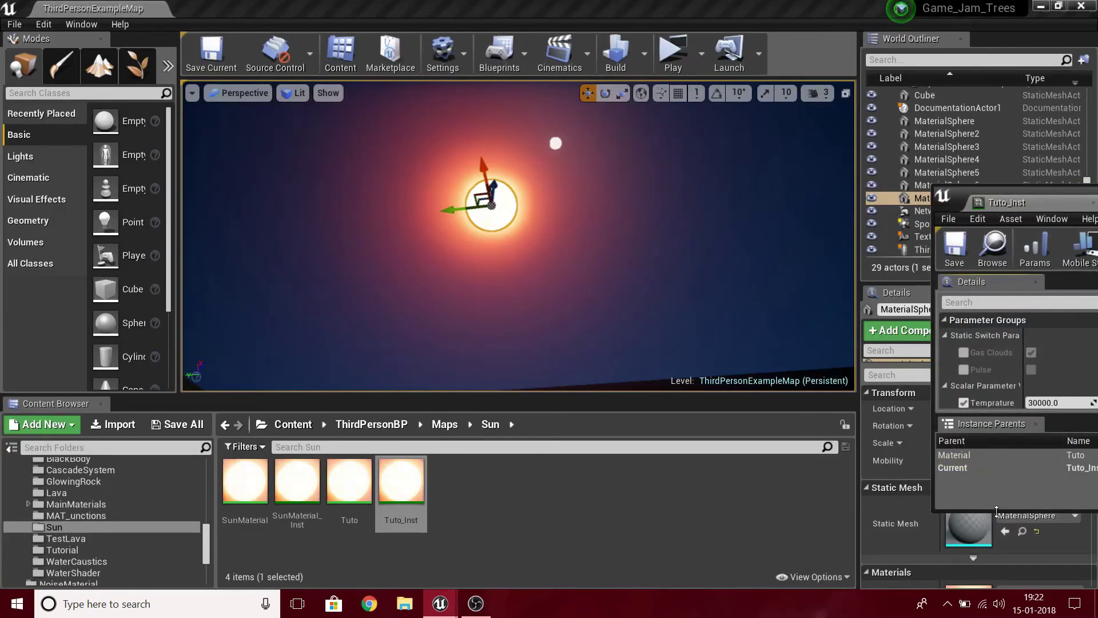
pyautogui.doubleClick(997, 511)
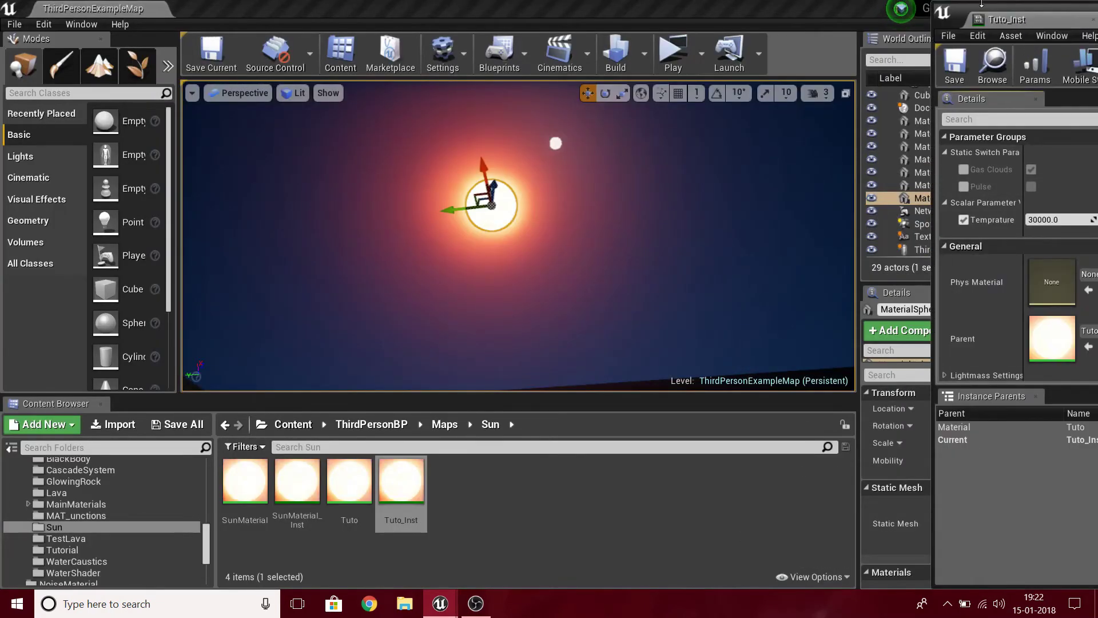
pyautogui.moveTo(976, 13); pyautogui.dragTo(773, 12)
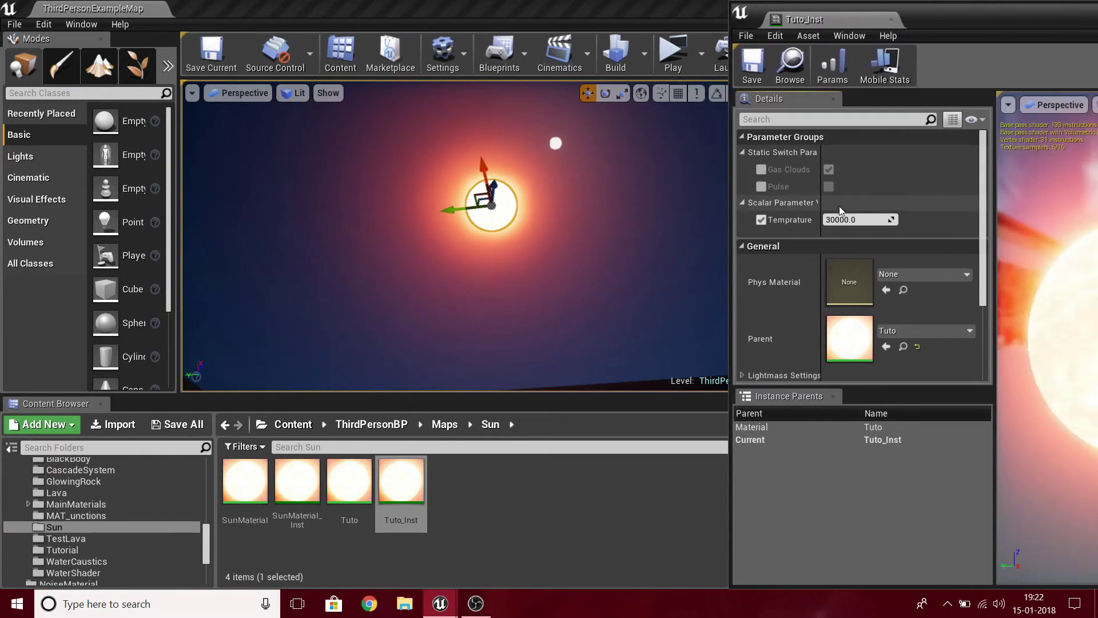
# - Raise Tuto_Inst's Temprature to about 69904.2 and check the sun's glow in the level viewport
pyautogui.moveTo(885, 219); pyautogui.dragTo(891, 220)
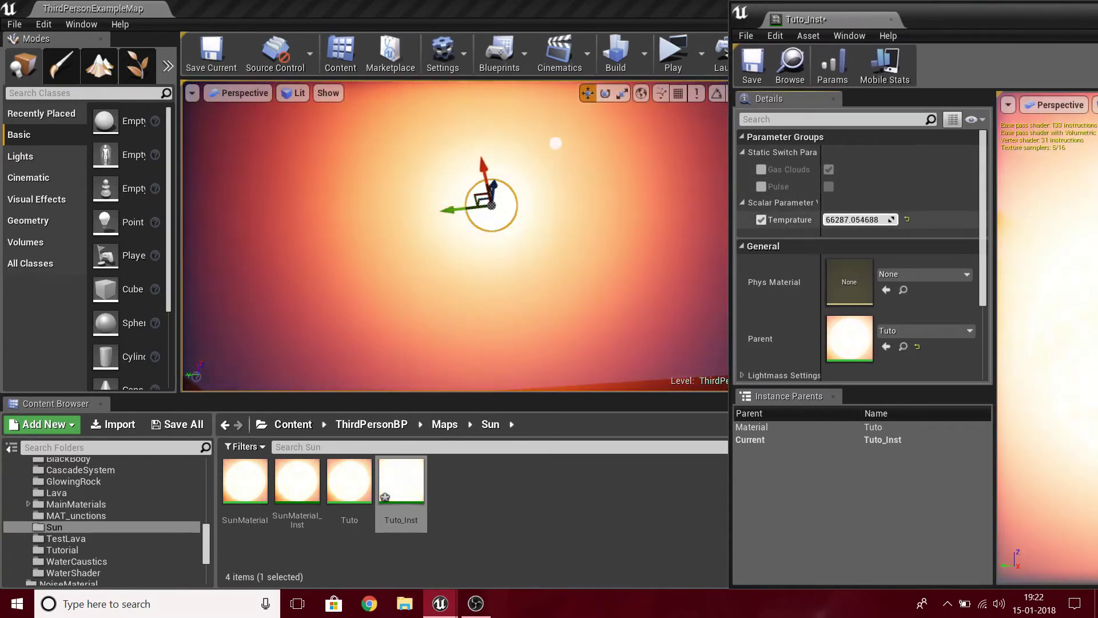
pyautogui.moveTo(646, 258); pyautogui.dragTo(629, 243, button='right')
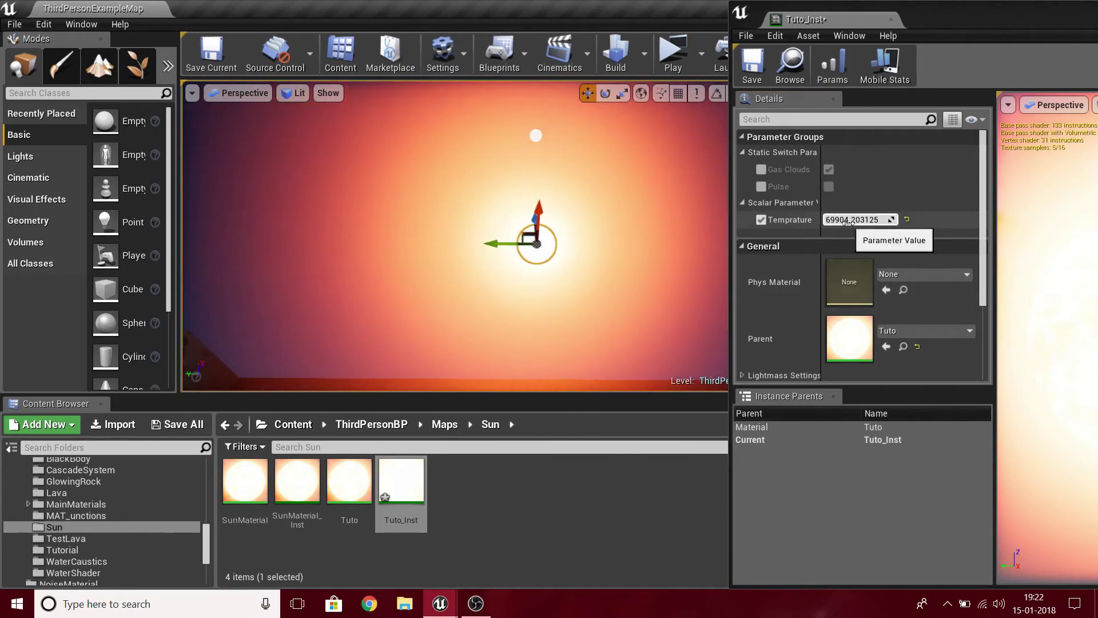
# - Open the Tuto material for editing and dock its editor in the main window beside the level tab
pyautogui.doubleClick(350, 512)
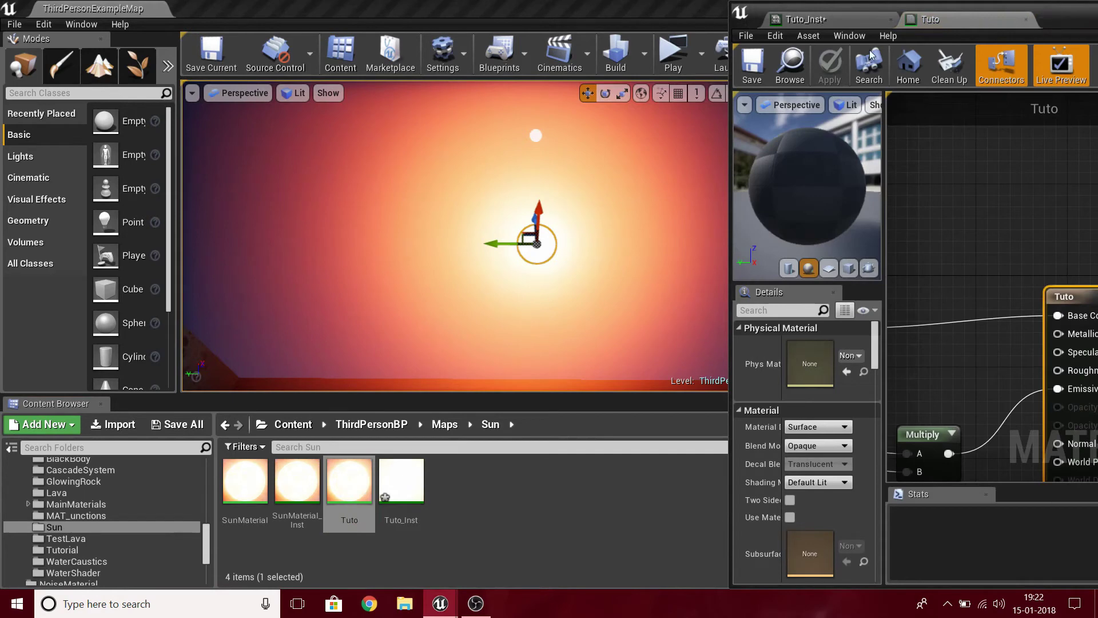
pyautogui.moveTo(931, 22); pyautogui.dragTo(200, 9)
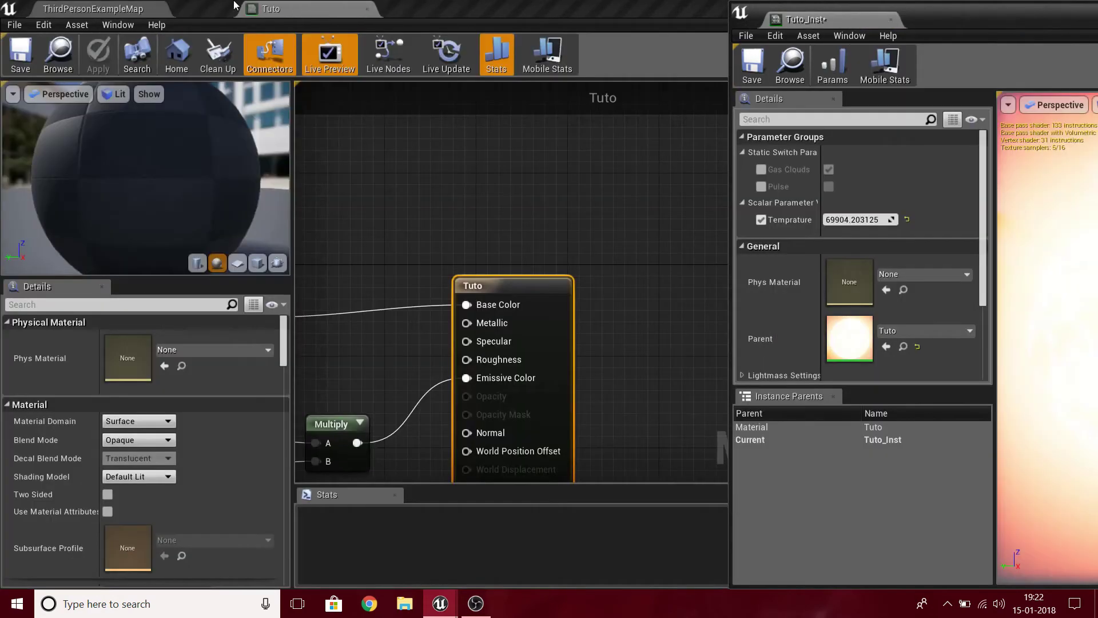
# - Dock the Tuto_Inst editor into the main window beside Tuto and return to the Tuto graph
pyautogui.moveTo(420, 285); pyautogui.dragTo(868, 148, button='right')
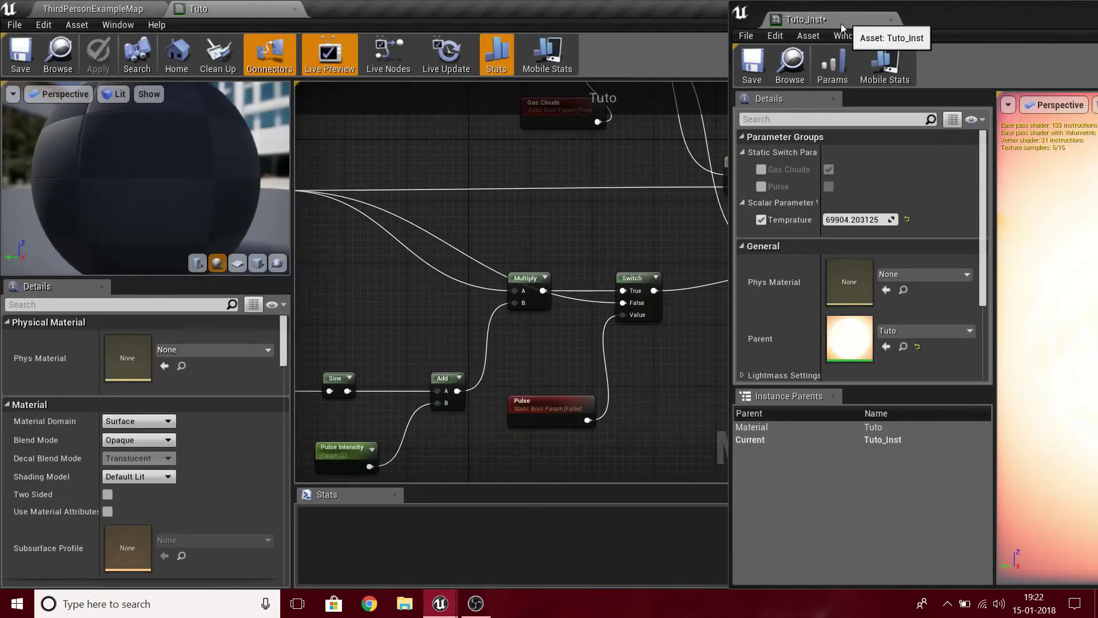
pyautogui.moveTo(846, 22); pyautogui.dragTo(403, 8)
pyautogui.click(246, 8)
# - Insert a StaticSwitch between the Texture Sample and input B of the Multiply node fed by BlackBody
pyautogui.moveTo(417, 346); pyautogui.dragTo(775, 380, button='right')
pyautogui.scroll(-1, 547, 307)
pyautogui.scroll(4, 522, 290)
pyautogui.moveTo(523, 291); pyautogui.dragTo(746, 302, button='right')
pyautogui.moveTo(568, 366); pyautogui.dragTo(312, 364)
pyautogui.click(556, 366)
pyautogui.moveTo(140, 179); pyautogui.dragTo(172, 176)
pyautogui.moveTo(571, 353); pyautogui.dragTo(576, 367, button='right')
pyautogui.moveTo(809, 243); pyautogui.dragTo(703, 279)
pyautogui.write('stat')
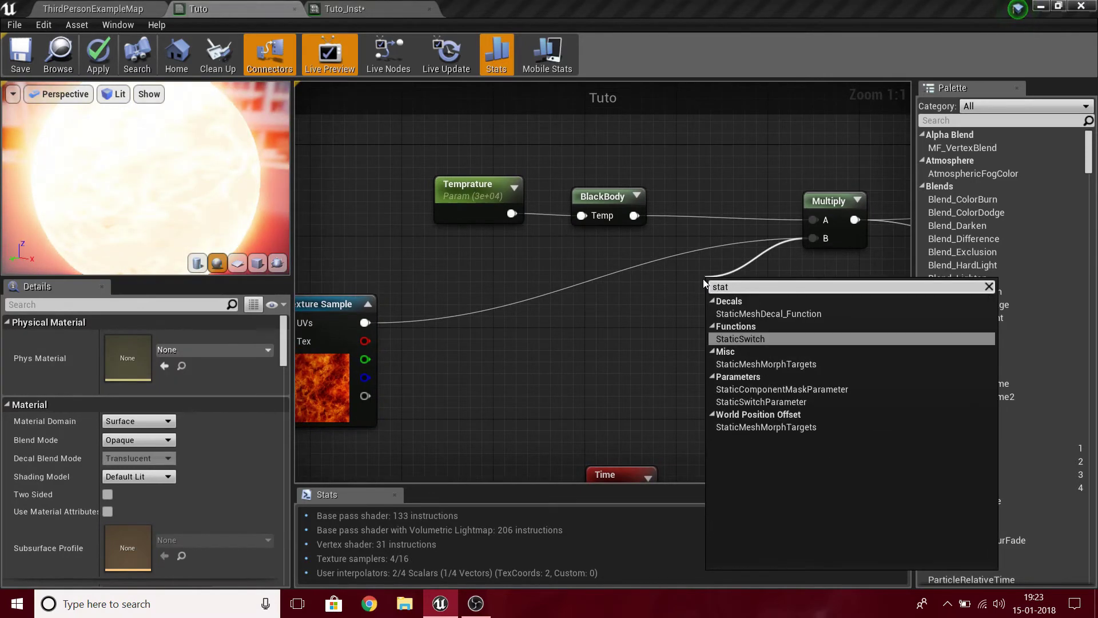
pyautogui.press('Return')
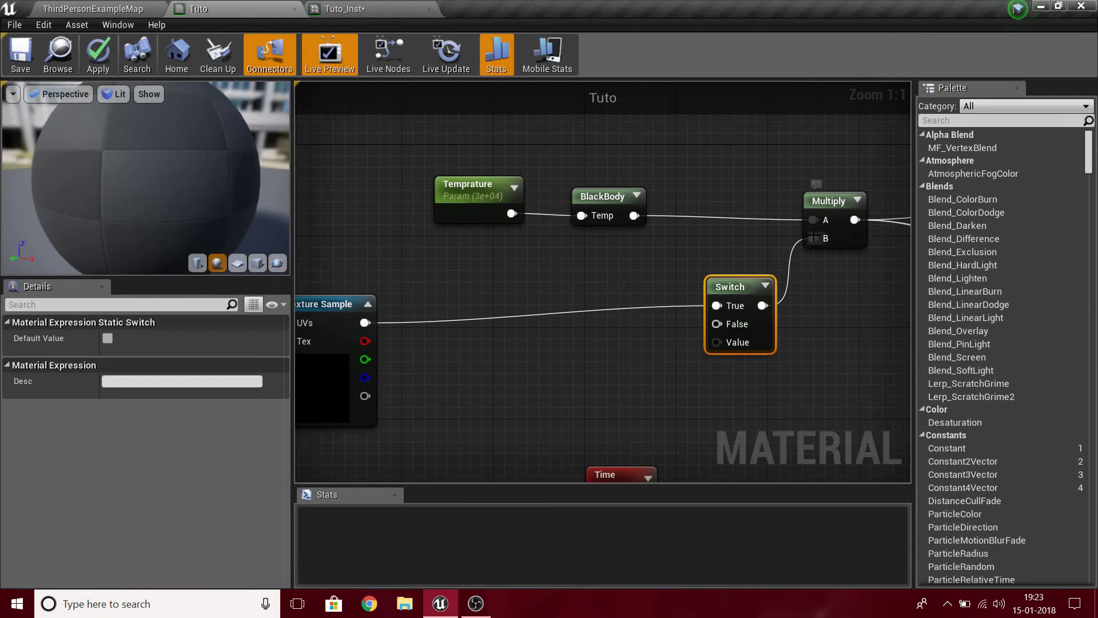
# - Add a Static Bool Parameter named "Solid color" driving the new Switch's Value input
pyautogui.moveTo(814, 238); pyautogui.dragTo(550, 407)
pyautogui.click(666, 392)
pyautogui.write('boo')
pyautogui.press('Down')
pyautogui.press('Up')
pyautogui.press('Down')
pyautogui.press('Escape')
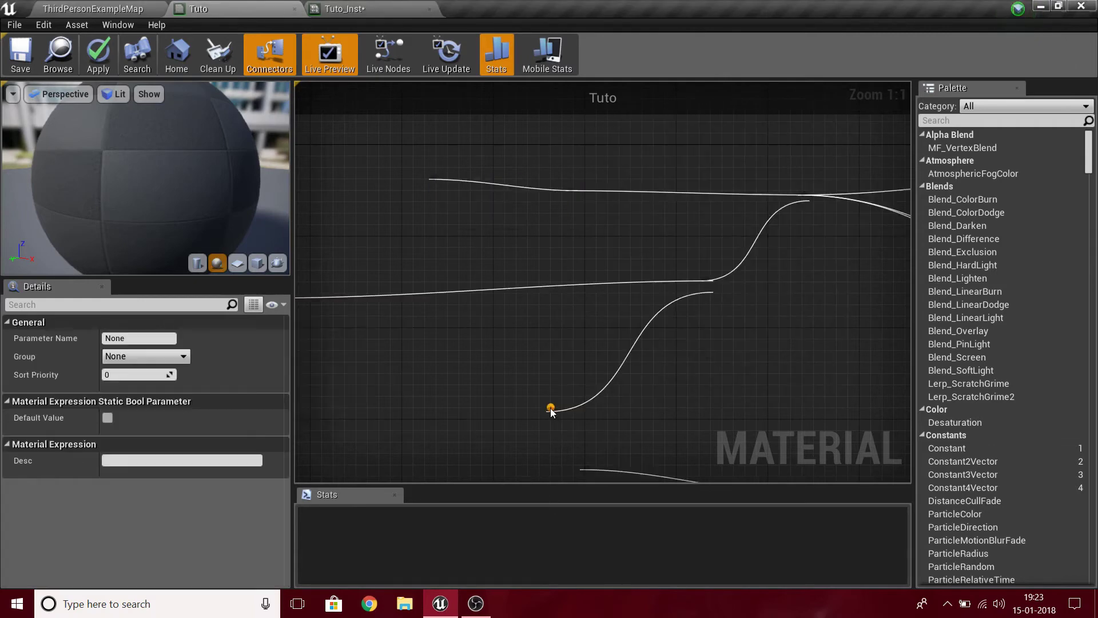
pyautogui.click(115, 338)
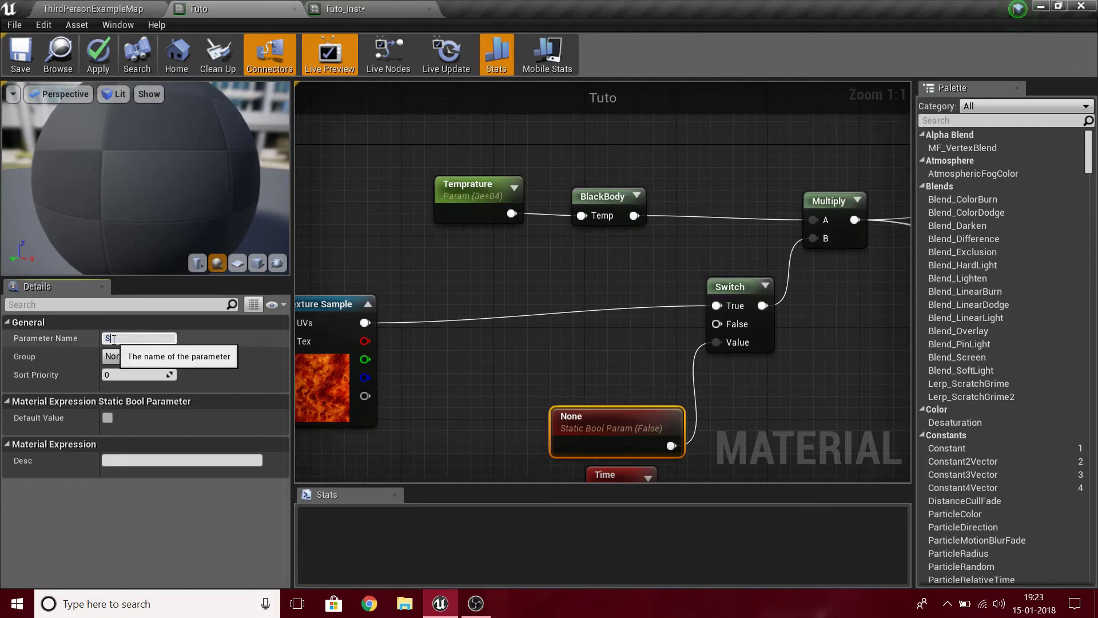
pyautogui.write('Solid co')
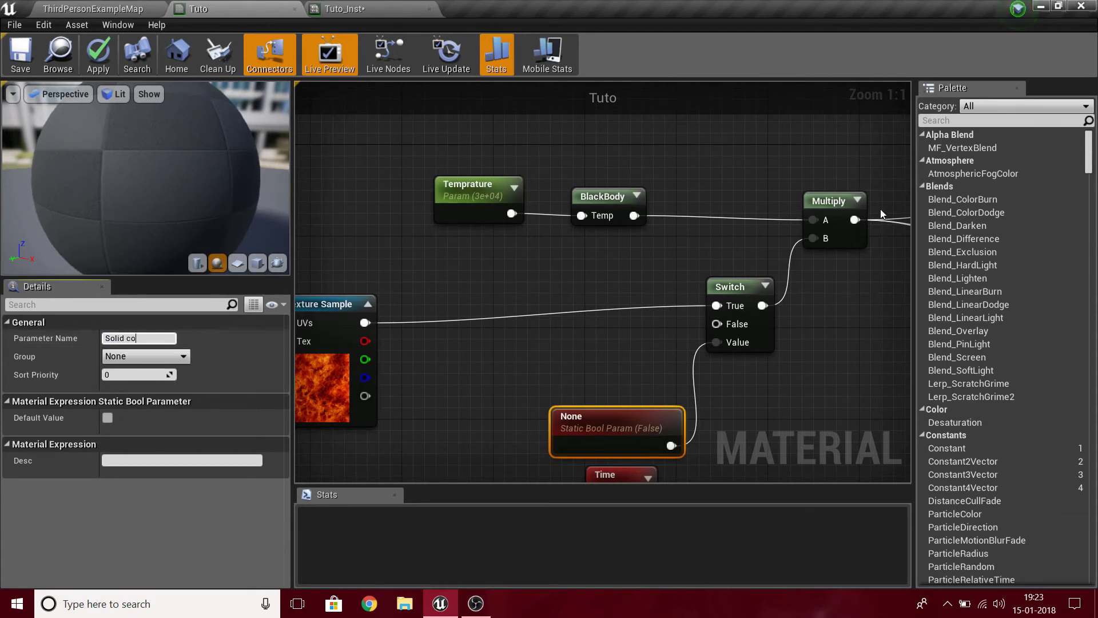
pyautogui.press('Return')
# - Add a Constant3Vector node and connect it to the Switch's False input
pyautogui.moveTo(716, 323); pyautogui.dragTo(553, 347)
pyautogui.click(523, 400)
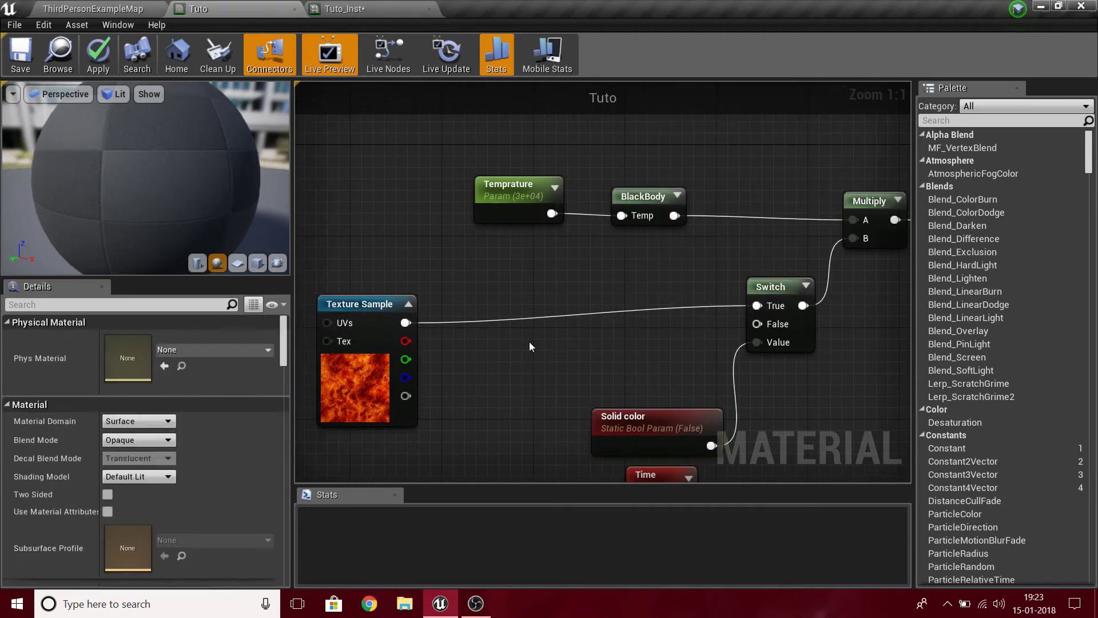
pyautogui.press('3')
pyautogui.click(530, 342)
pyautogui.moveTo(619, 370); pyautogui.dragTo(758, 324)
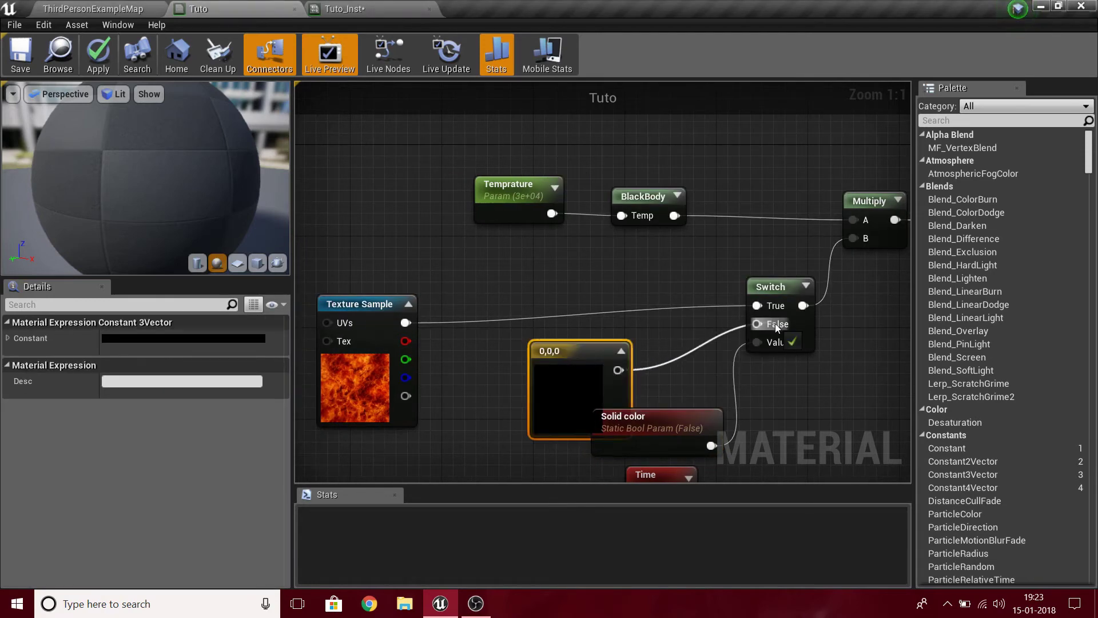
# - Convert the vector constant to a parameter named "Color", place it below the Texture Sample, and apply the changes to Tuto
pyautogui.moveTo(541, 385); pyautogui.dragTo(608, 264)
pyautogui.rightClick(545, 362)
pyautogui.click(606, 125)
pyautogui.moveTo(593, 341); pyautogui.dragTo(483, 461)
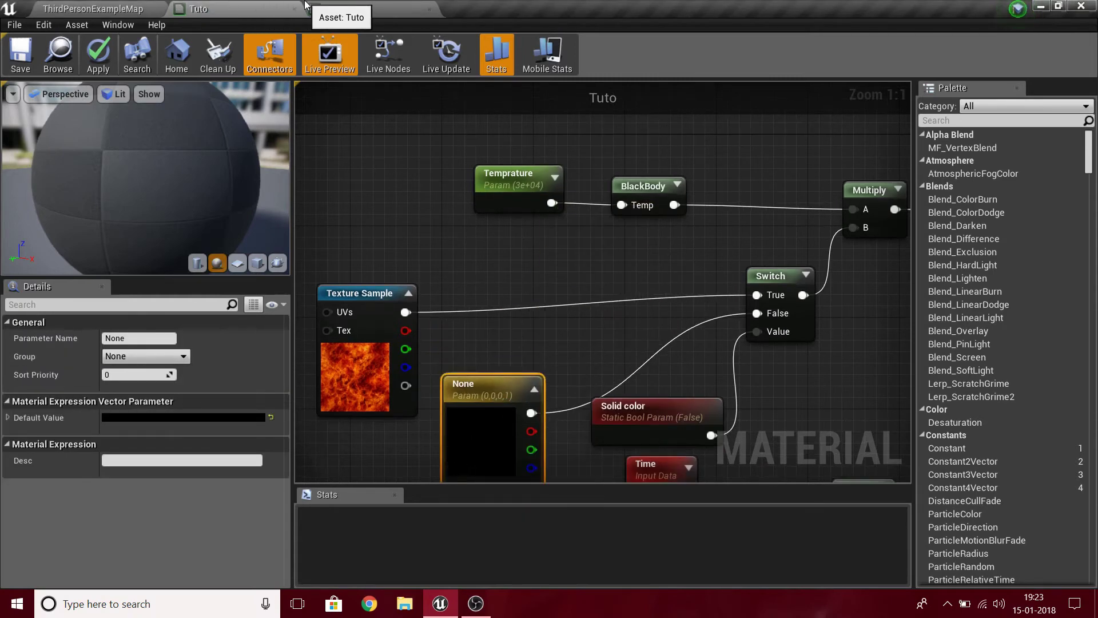
pyautogui.click(163, 339)
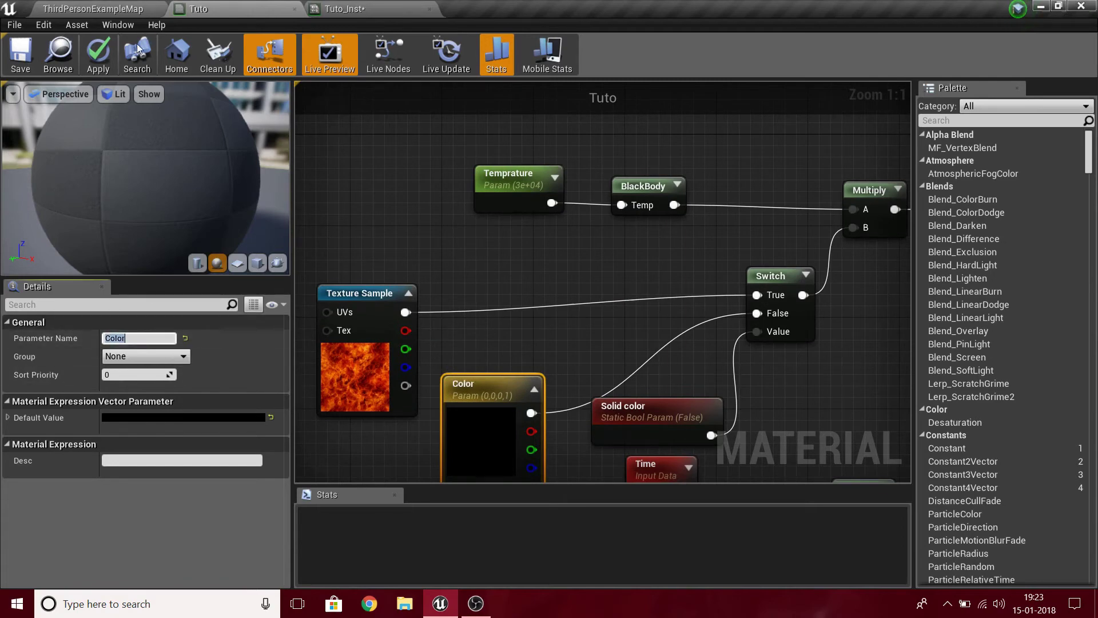
pyautogui.click(111, 52)
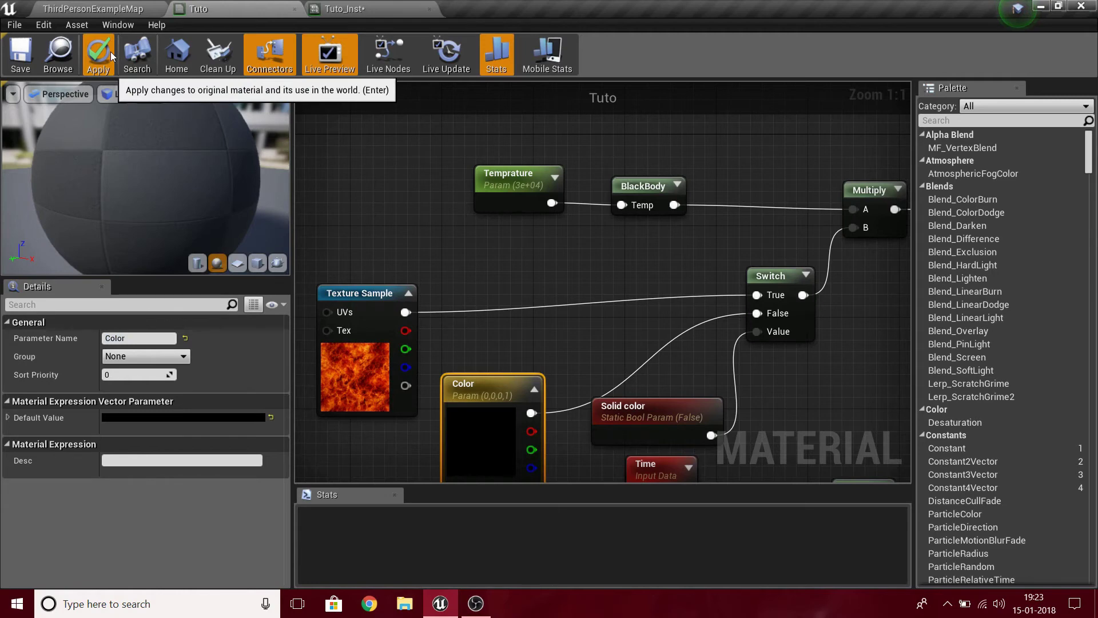
pyautogui.click(111, 51)
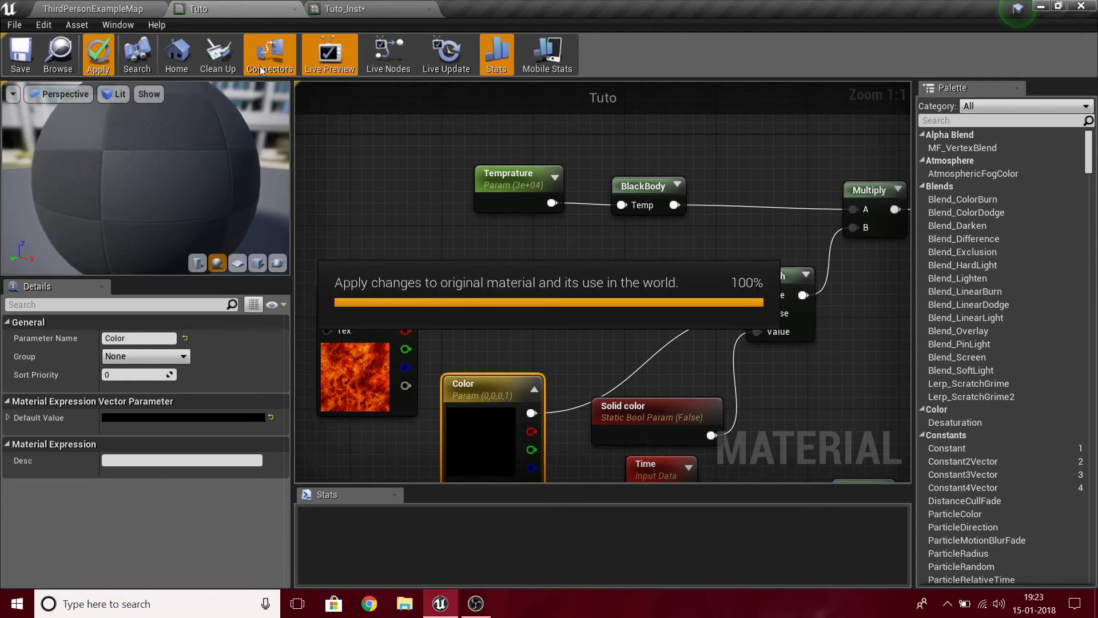
# - Swap the Switch inputs so Color feeds True and the Texture Sample feeds False, rearrange both nodes to match, and apply the material
pyautogui.moveTo(473, 239); pyautogui.dragTo(949, 212, button='right')
pyautogui.moveTo(749, 321); pyautogui.dragTo(414, 386, button='right')
pyautogui.scroll(-5, 585, 351)
pyautogui.scroll(3, 511, 349)
pyautogui.moveTo(468, 417); pyautogui.dragTo(654, 222, button='right')
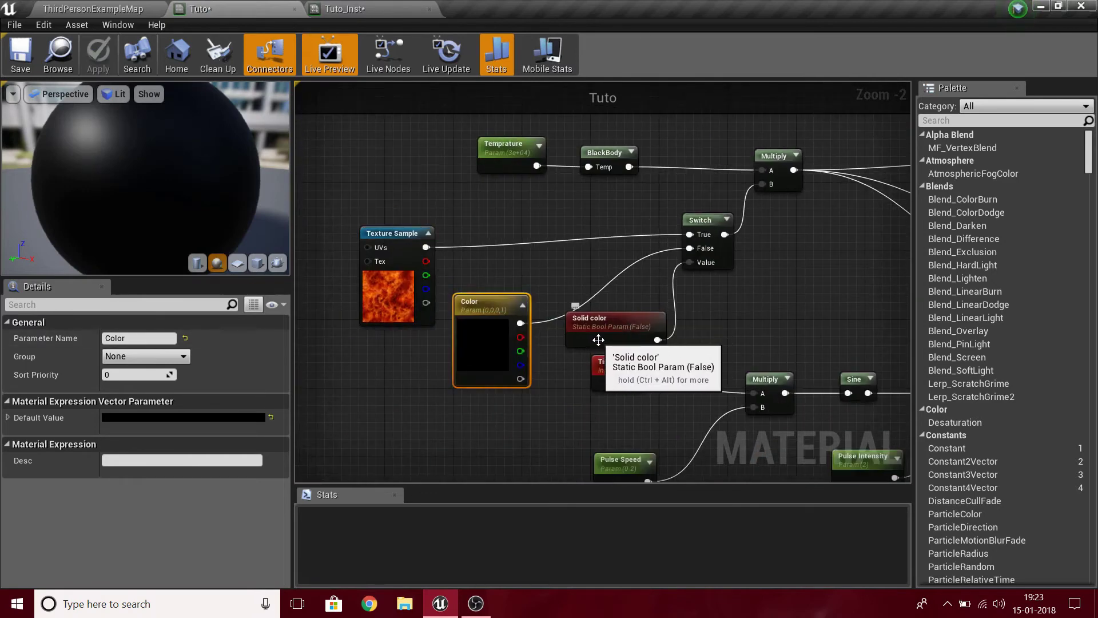
pyautogui.keyDown('ctrl'); pyautogui.moveTo(692, 248); pyautogui.dragTo(529, 248); pyautogui.keyUp('ctrl')
pyautogui.moveTo(426, 260); pyautogui.dragTo(426, 247)
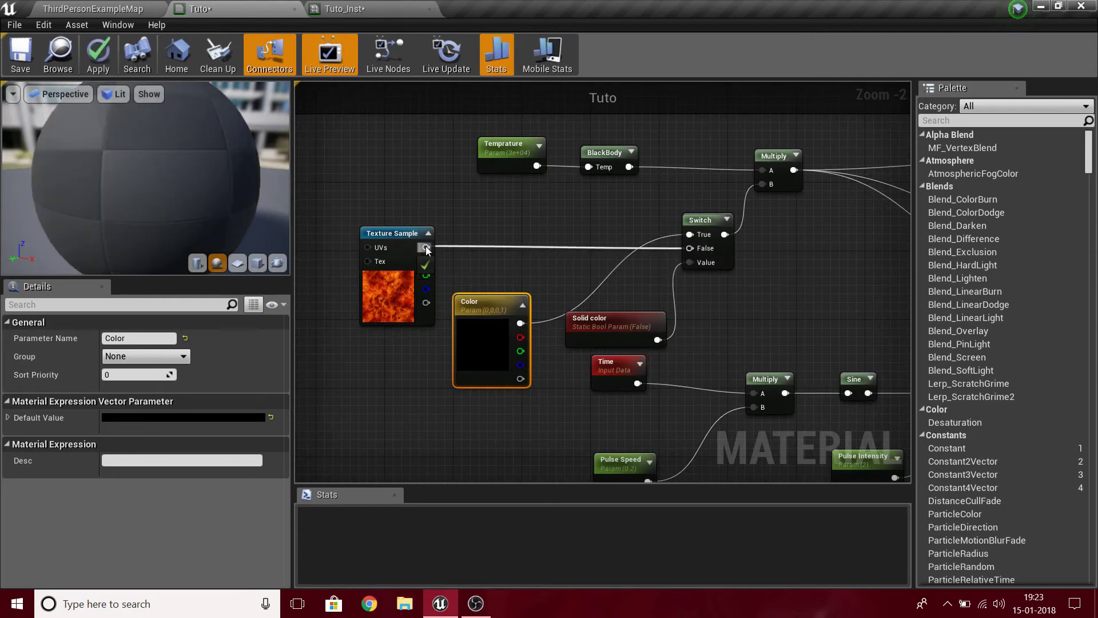
pyautogui.moveTo(471, 358); pyautogui.dragTo(473, 247)
pyautogui.moveTo(407, 298); pyautogui.dragTo(477, 367)
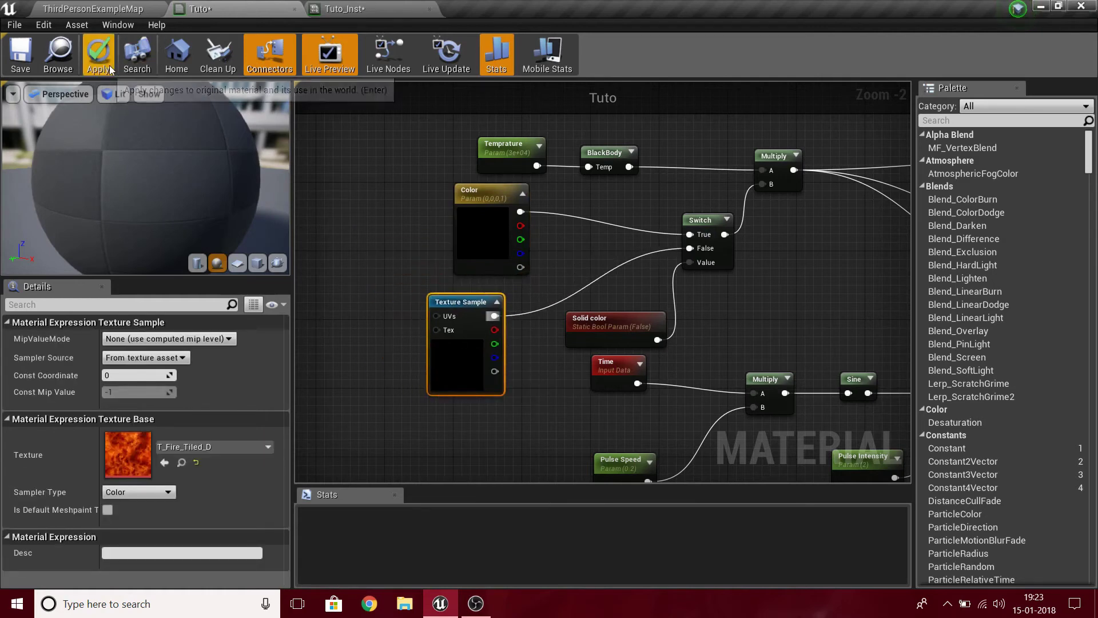
pyautogui.press('Return')
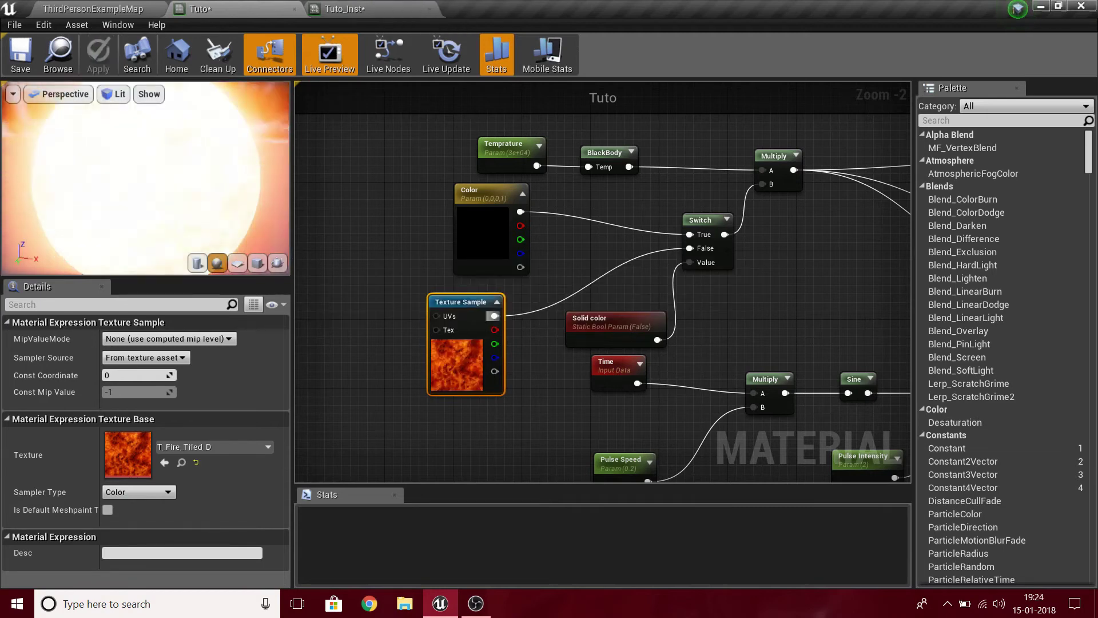
# - Check Tuto_Inst's parameter list for the new Solid color switch
pyautogui.scroll(-5, 497, 259)
pyautogui.click(344, 9)
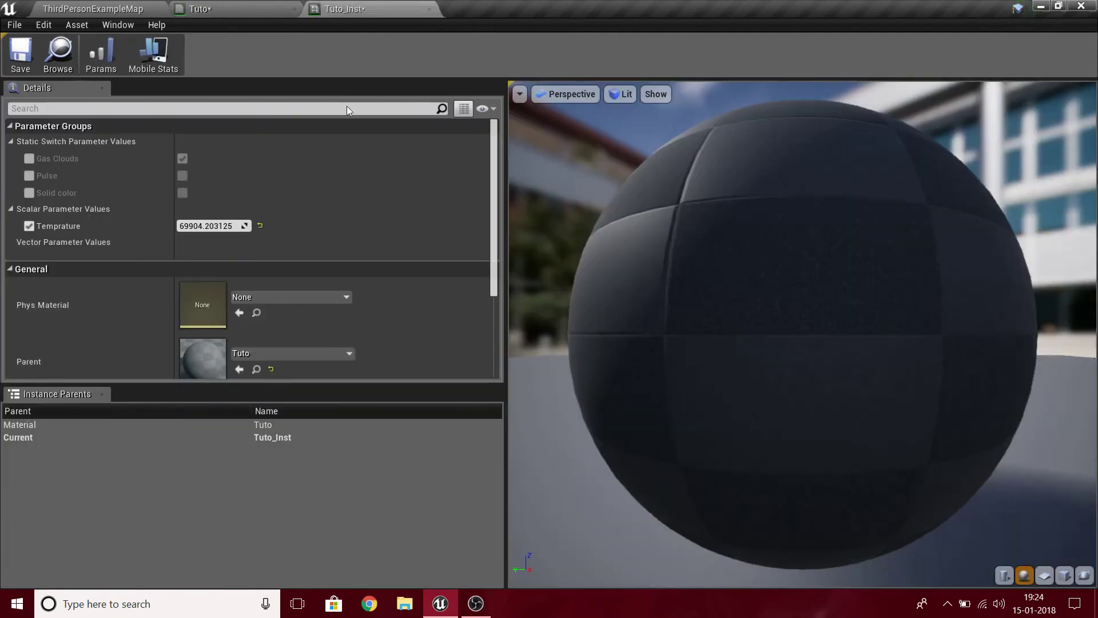
pyautogui.scroll(3, 311, 227)
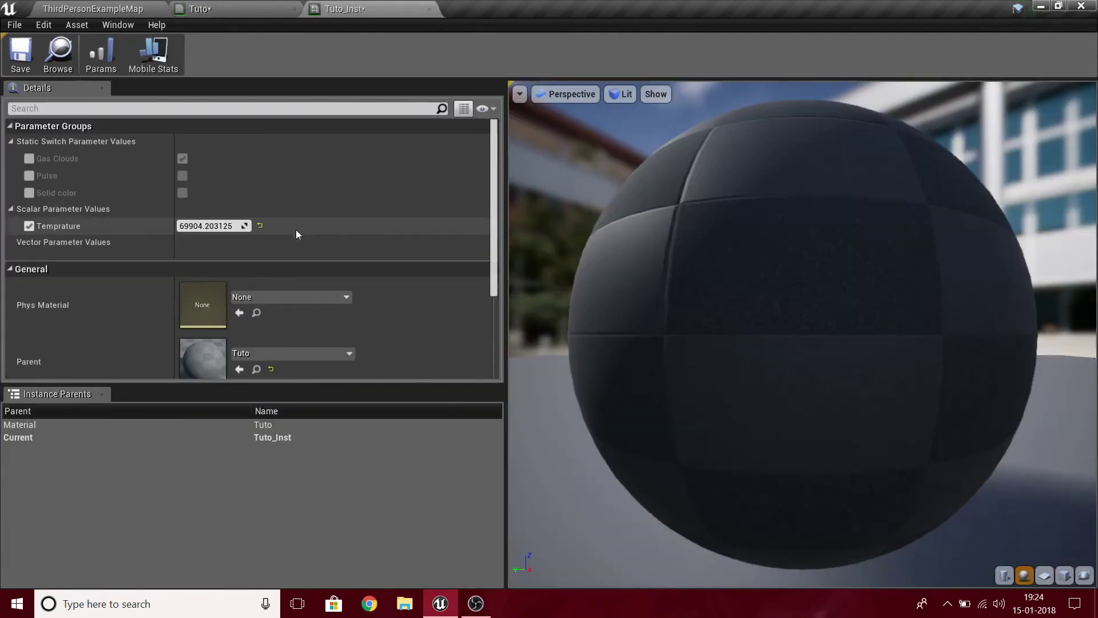
pyautogui.scroll(7, 431, 264)
pyautogui.moveTo(430, 263); pyautogui.dragTo(315, 372, button='right')
pyautogui.rightClick(269, 415)
pyautogui.click(309, 463)
pyautogui.moveTo(309, 463); pyautogui.dragTo(396, 352, button='right')
pyautogui.moveTo(583, 337); pyautogui.dragTo(663, 363, button='right')
pyautogui.moveTo(376, 359); pyautogui.dragTo(358, 372, button='right')
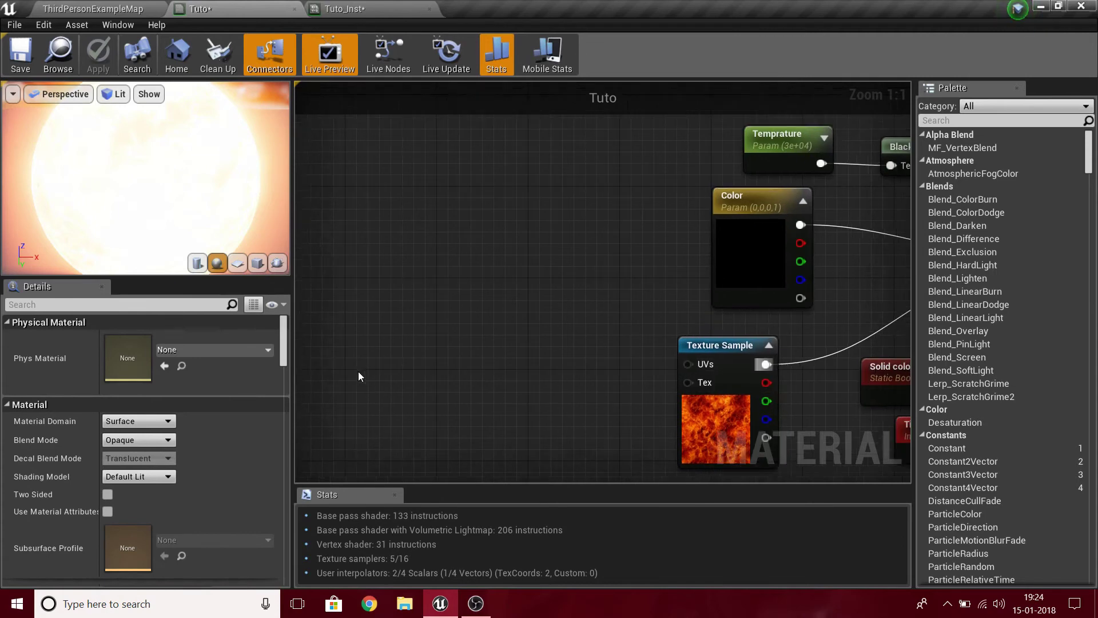
pyautogui.rightClick(358, 372)
pyautogui.write('tex')
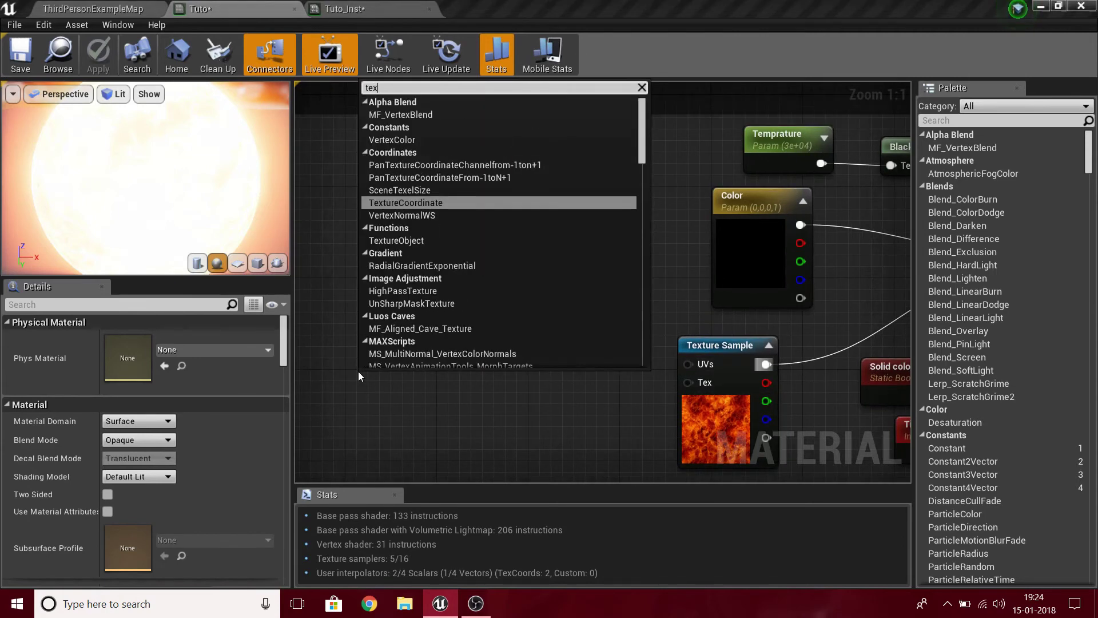
pyautogui.click(612, 5)
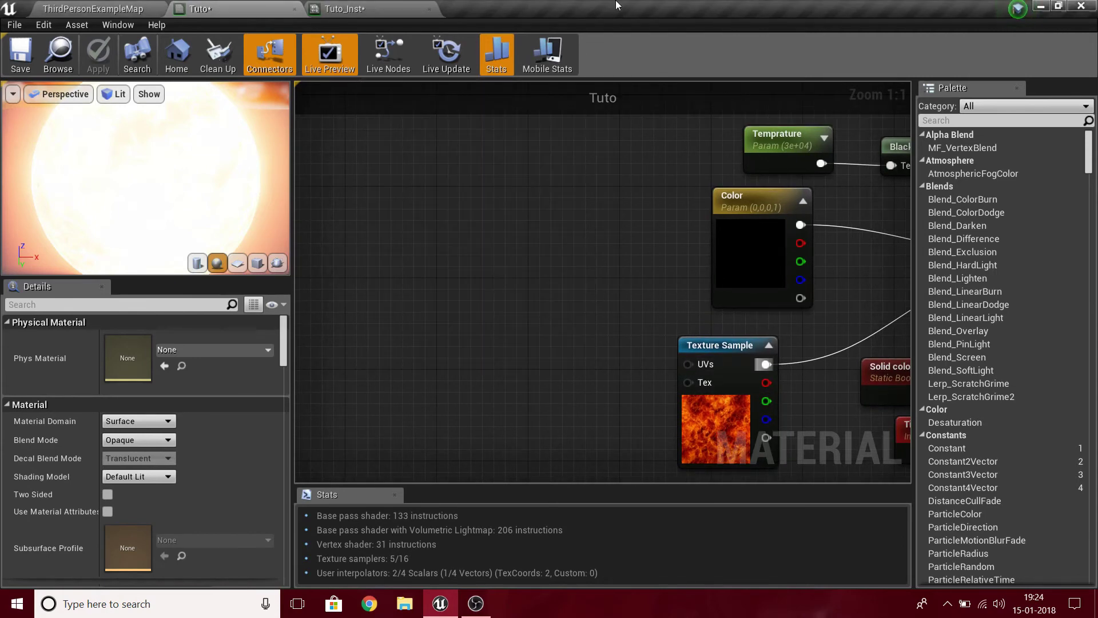
# - Place the Tuto_Inst tab ahead of Tuto and examine the instance's glowing preview sphere from several distances and angles
pyautogui.click(359, 6)
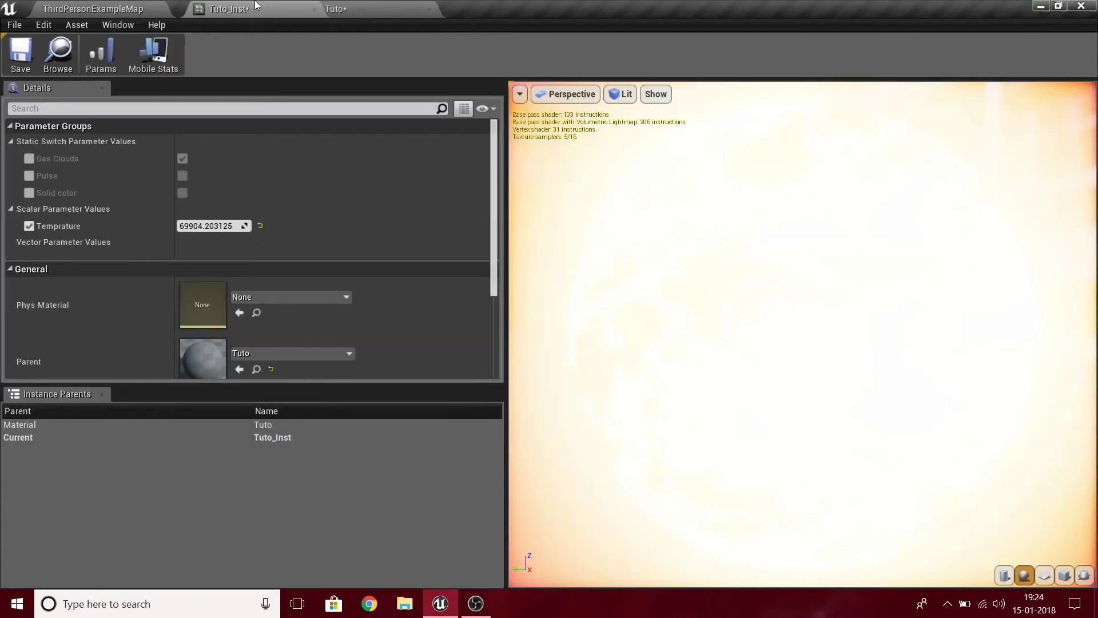
pyautogui.moveTo(967, 281); pyautogui.dragTo(892, 236)
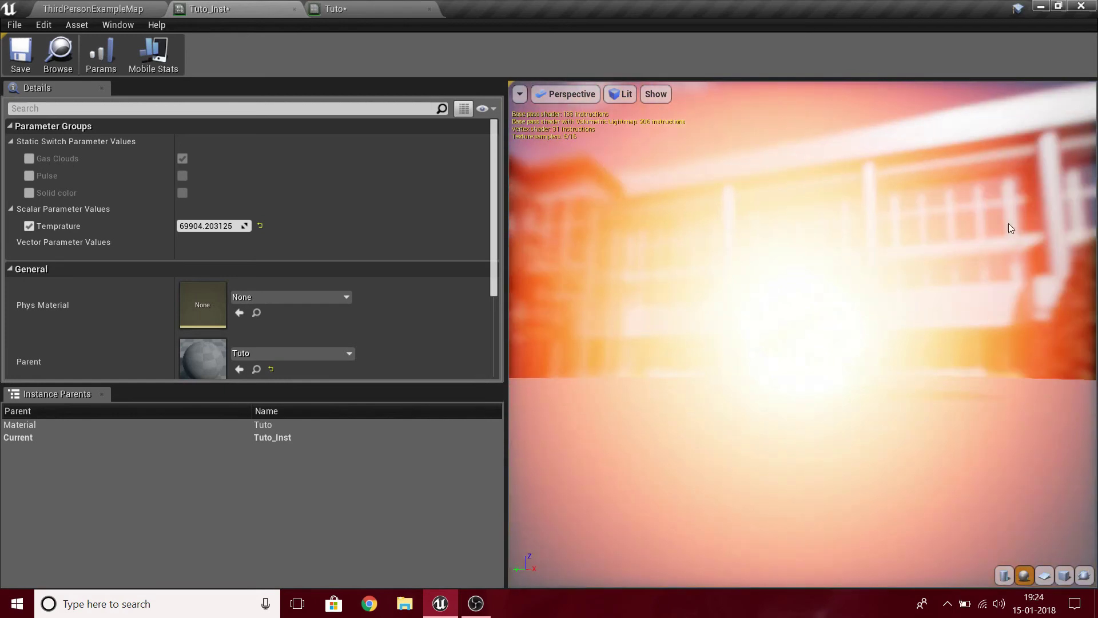
pyautogui.scroll(-4, 838, 281)
pyautogui.scroll(4, 829, 270)
pyautogui.scroll(-3, 829, 269)
pyautogui.moveTo(829, 270); pyautogui.dragTo(887, 312)
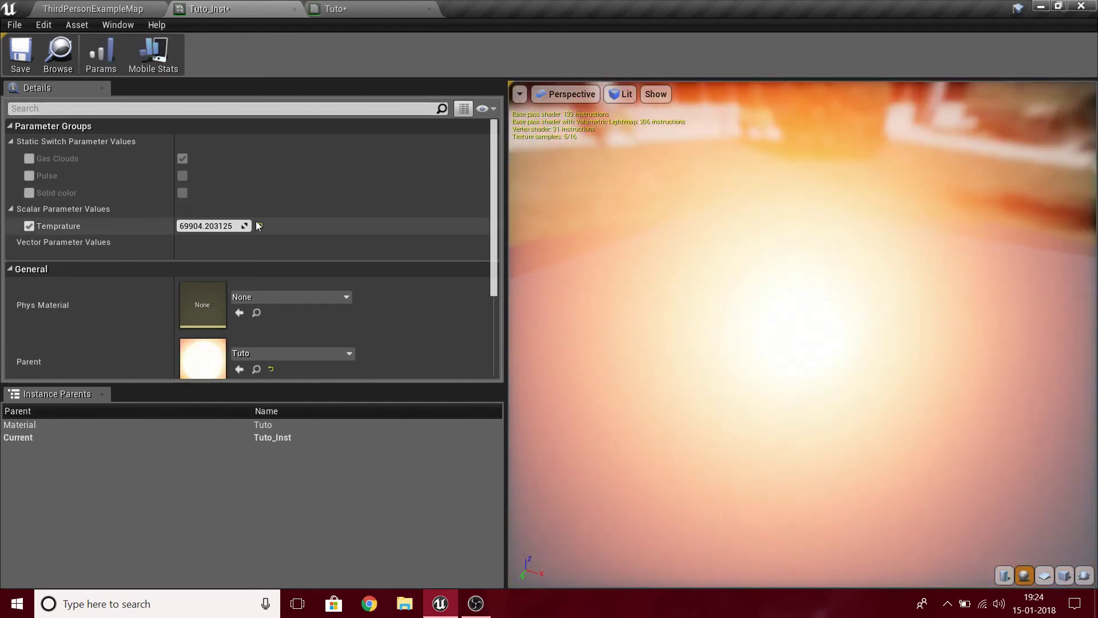
# - Enable the Solid color override in Tuto_Inst and reset Temprature to its default of 30000
pyautogui.click(29, 193)
pyautogui.click(261, 226)
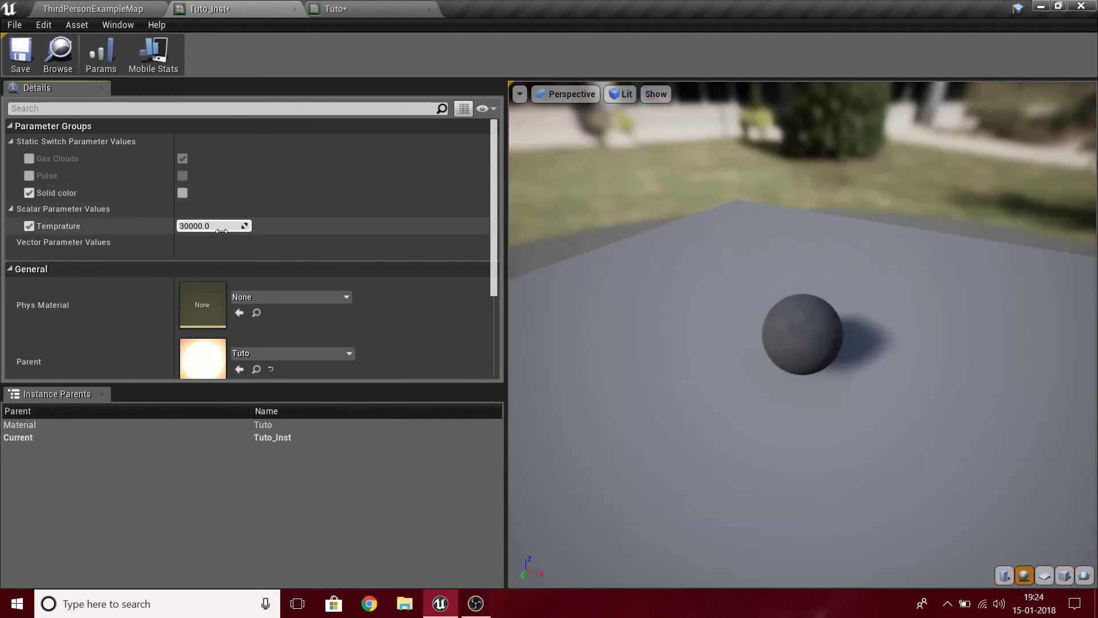
pyautogui.scroll(5, 794, 335)
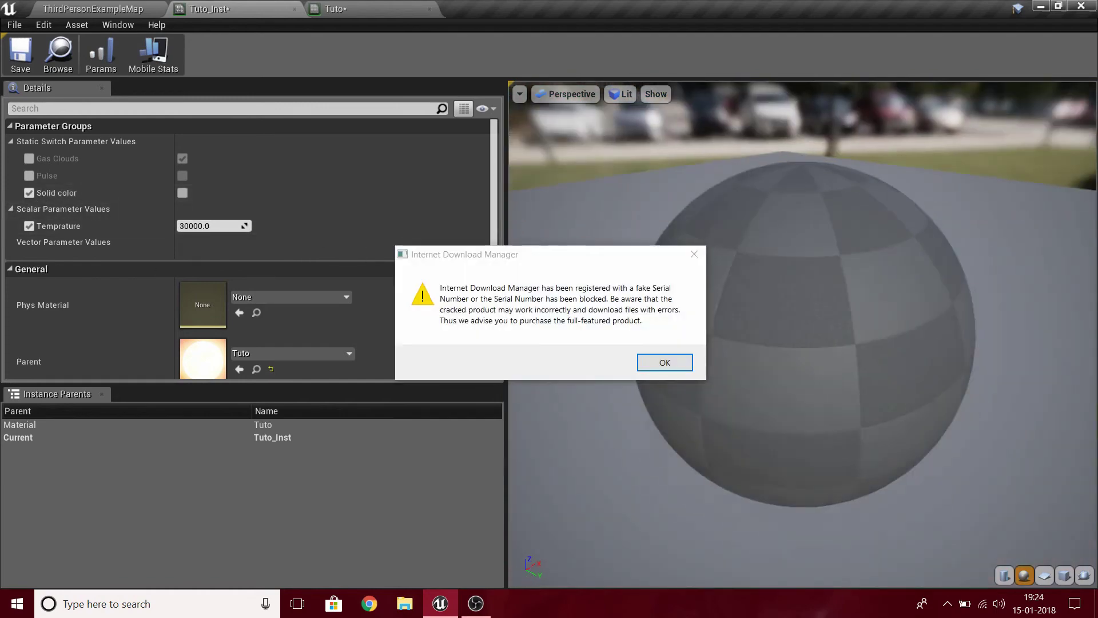
# - Dismiss the Internet Download Manager warning and exit that program from the system tray
pyautogui.click(693, 255)
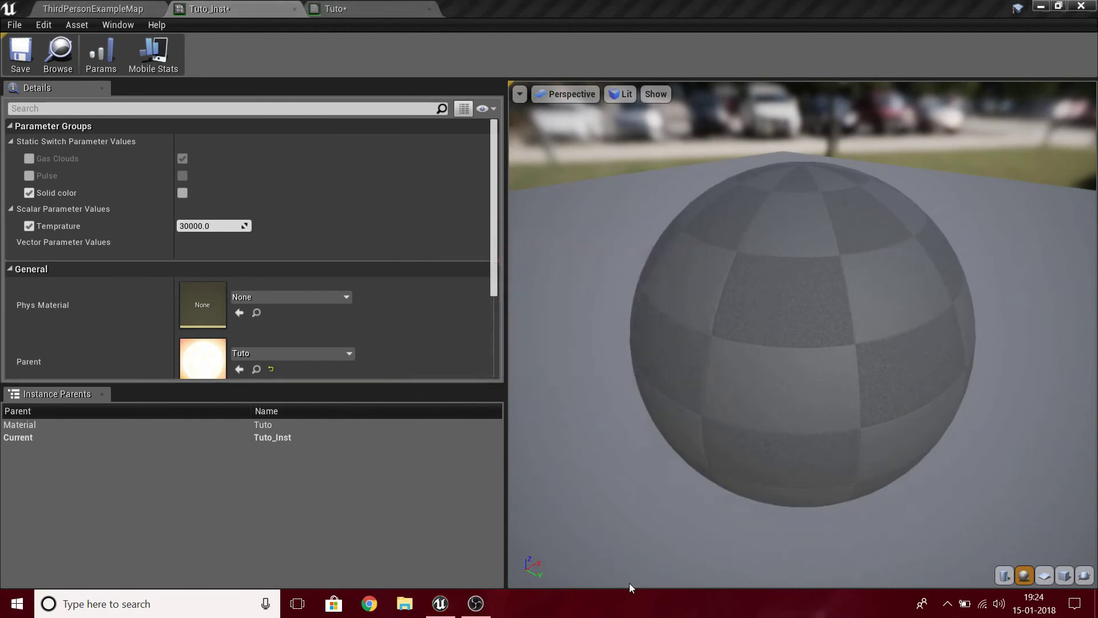
pyautogui.click(659, 217)
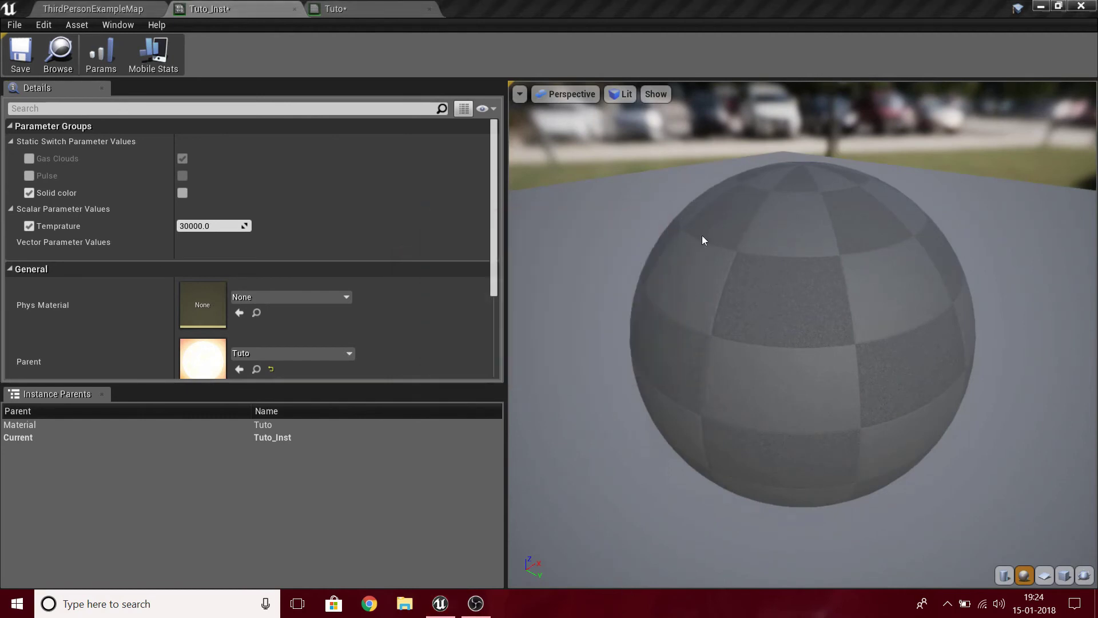
pyautogui.click(949, 604)
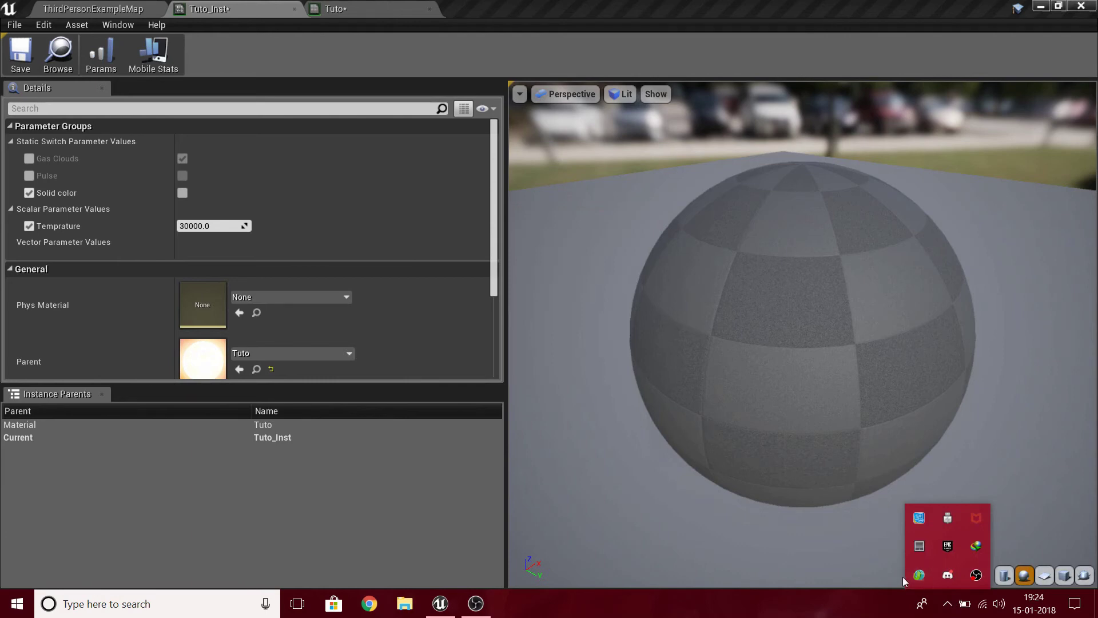
pyautogui.rightClick(978, 546)
pyautogui.click(986, 539)
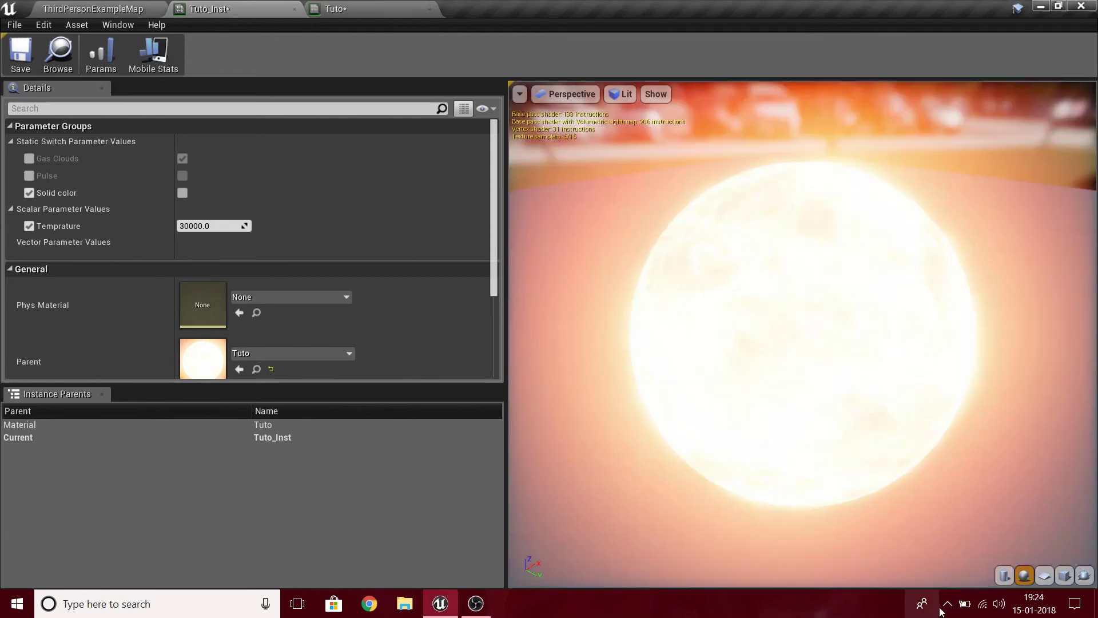
# - Switch Solid color on in Tuto_Inst and enable the override of its Color parameter
pyautogui.click(182, 193)
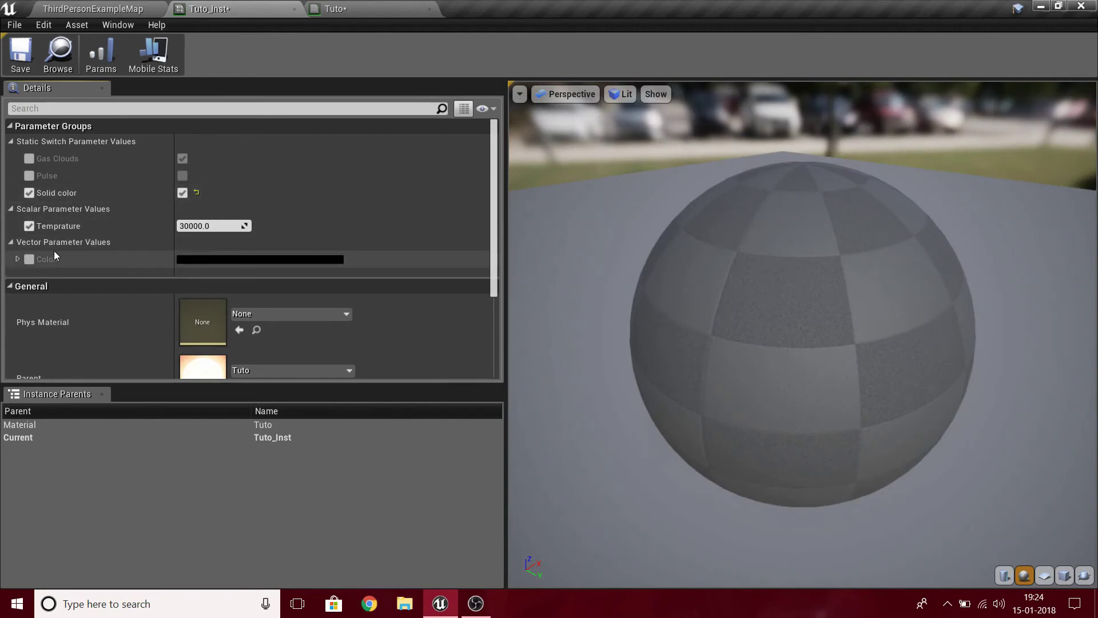
pyautogui.click(28, 261)
# - Set Tuto_Inst's Color to a yellow-orange with saturation and value at 1.0, comparing hues on the preview sphere
pyautogui.click(197, 260)
pyautogui.click(422, 293)
pyautogui.click(425, 317)
pyautogui.moveTo(401, 295); pyautogui.dragTo(400, 233)
pyautogui.moveTo(335, 314); pyautogui.dragTo(394, 337)
pyautogui.moveTo(706, 289); pyautogui.dragTo(708, 297)
pyautogui.scroll(5, 589, 313)
pyautogui.moveTo(629, 326); pyautogui.dragTo(575, 356)
pyautogui.moveTo(374, 346); pyautogui.dragTo(398, 231)
pyautogui.moveTo(431, 316); pyautogui.dragTo(430, 257)
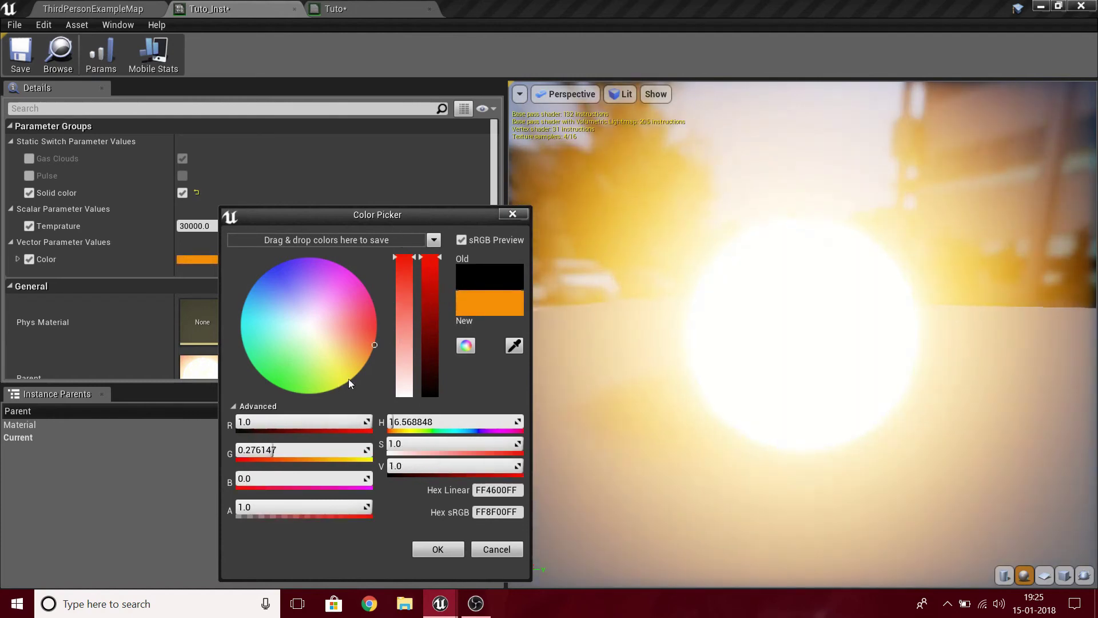
pyautogui.moveTo(372, 349); pyautogui.dragTo(374, 356)
pyautogui.click(424, 549)
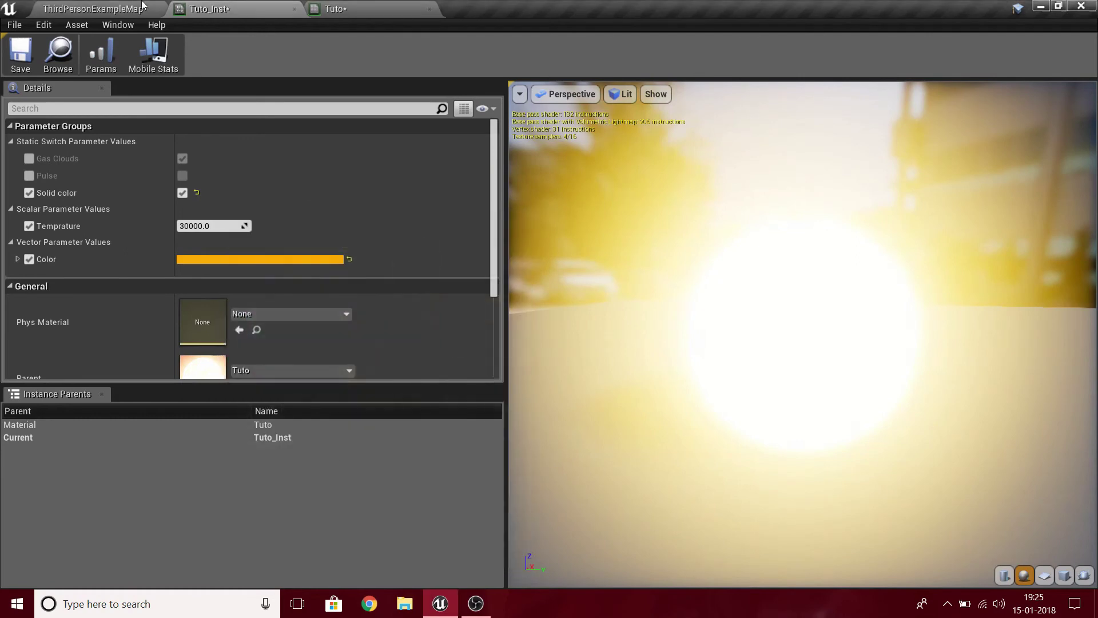
# - Check the solid-colored sun in the level viewport and raise Tuto_Inst's Temprature to about 128422.3
pyautogui.click(109, 8)
pyautogui.press('s')
pyautogui.moveTo(516, 250); pyautogui.dragTo(515, 225, button='right')
pyautogui.click(209, 9)
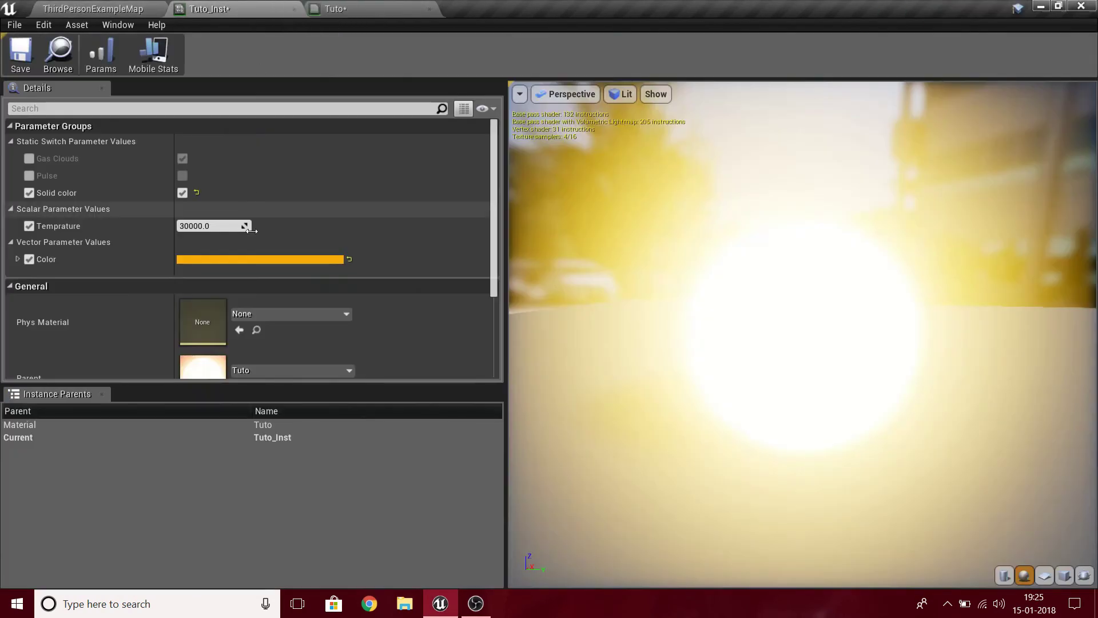
pyautogui.moveTo(218, 226); pyautogui.dragTo(220, 226)
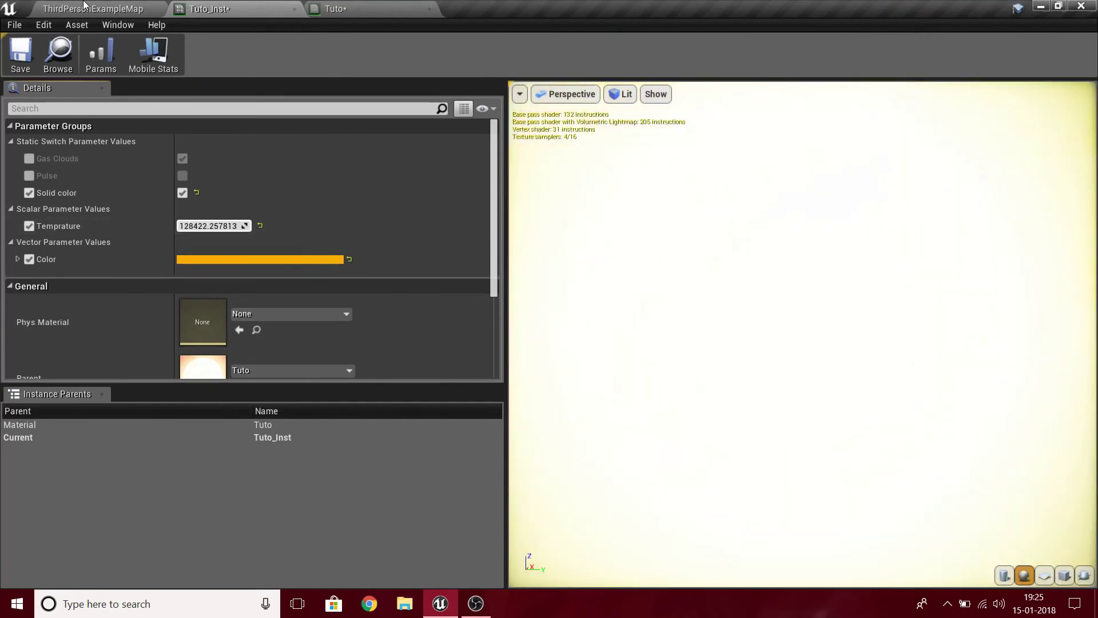
# - Check the solid yellow sun at the raised Temprature in the level viewport, facing the other material spheres
pyautogui.click(85, 6)
pyautogui.press('s')
pyautogui.moveTo(490, 220)
pyautogui.mouseDown(button='right')
pyautogui.moveTo(492, 198)
pyautogui.moveTo(491, 217)
pyautogui.moveTo(492, 198)
pyautogui.moveTo(491, 208)
pyautogui.mouseUp(button='right')
pyautogui.press('w')
pyautogui.press('d')
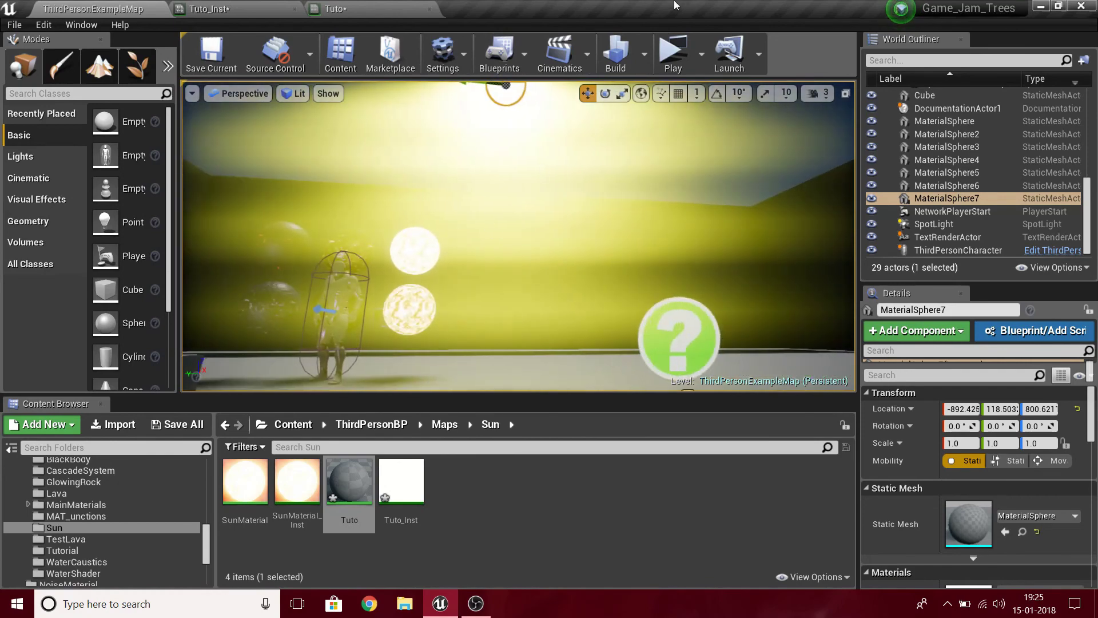
# - Play the level and run the character around the scene to examine the yellow sun's glow, and end the play session
pyautogui.click(672, 51)
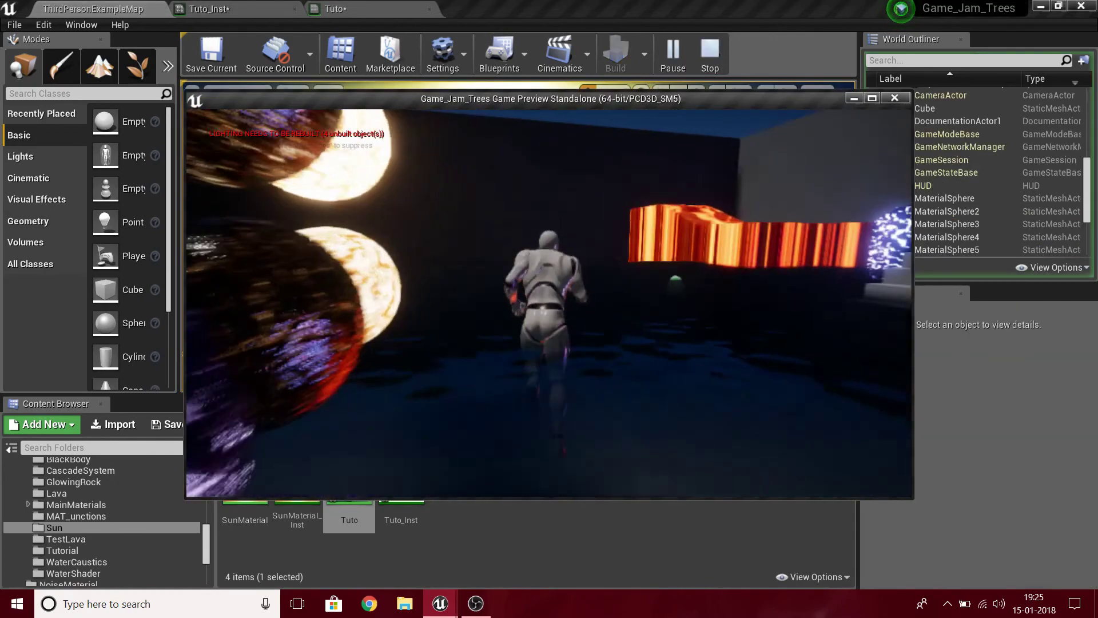
pyautogui.press('w')
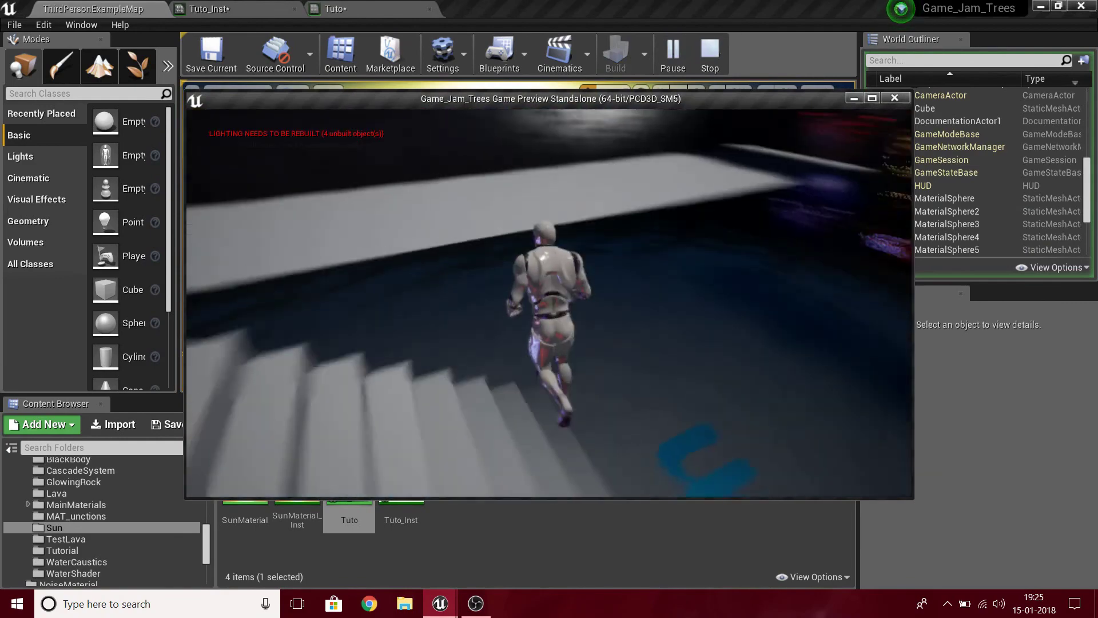
pyautogui.press('w')
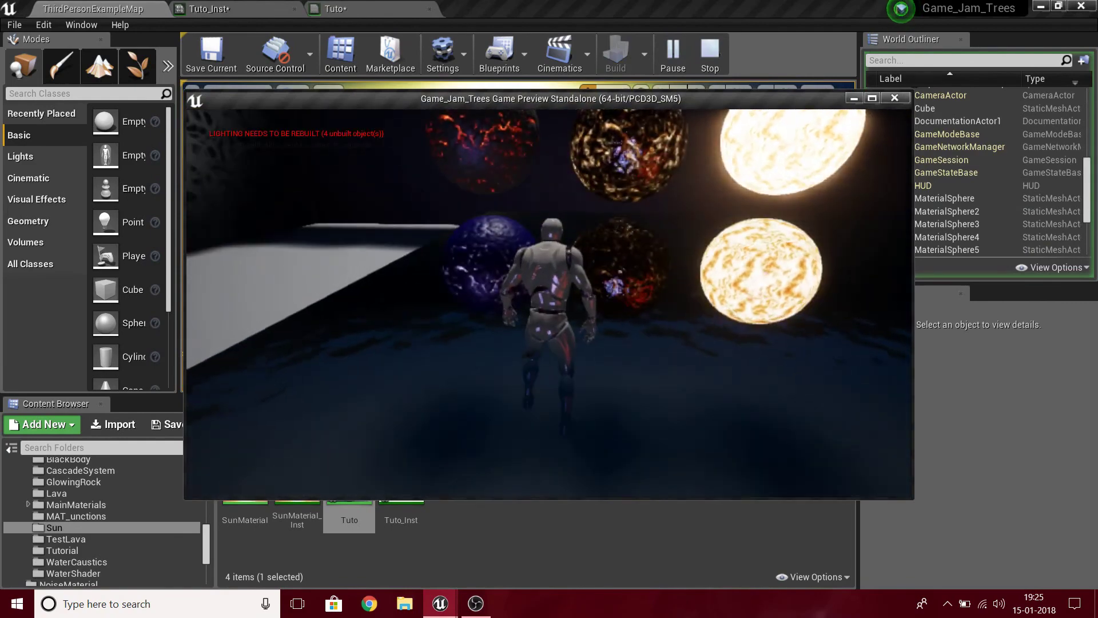
pyautogui.press('w')
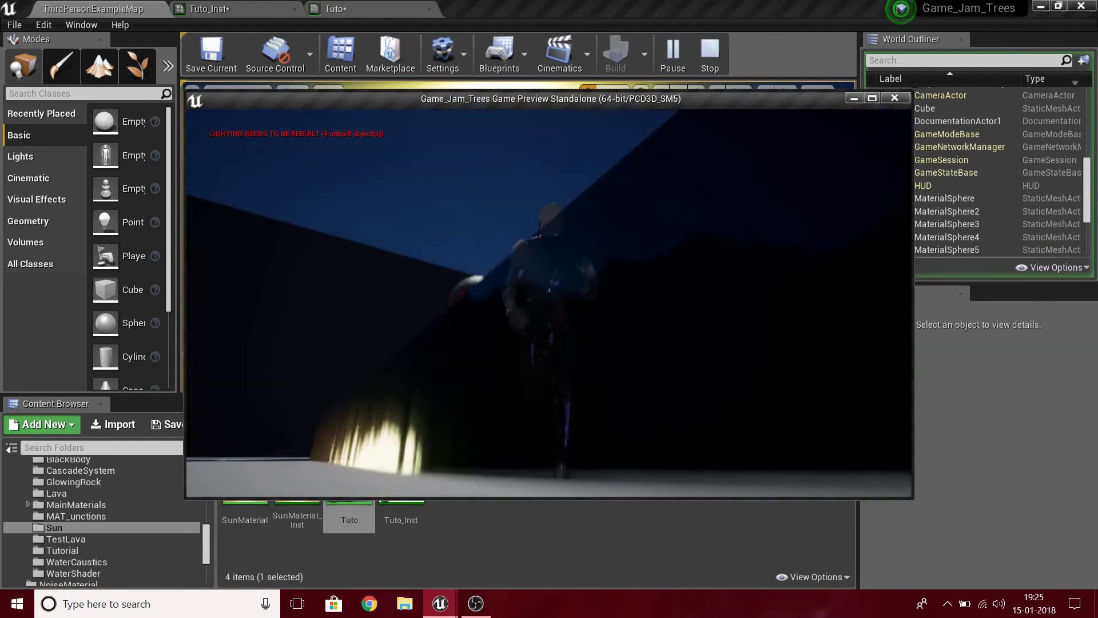
pyautogui.press('w')
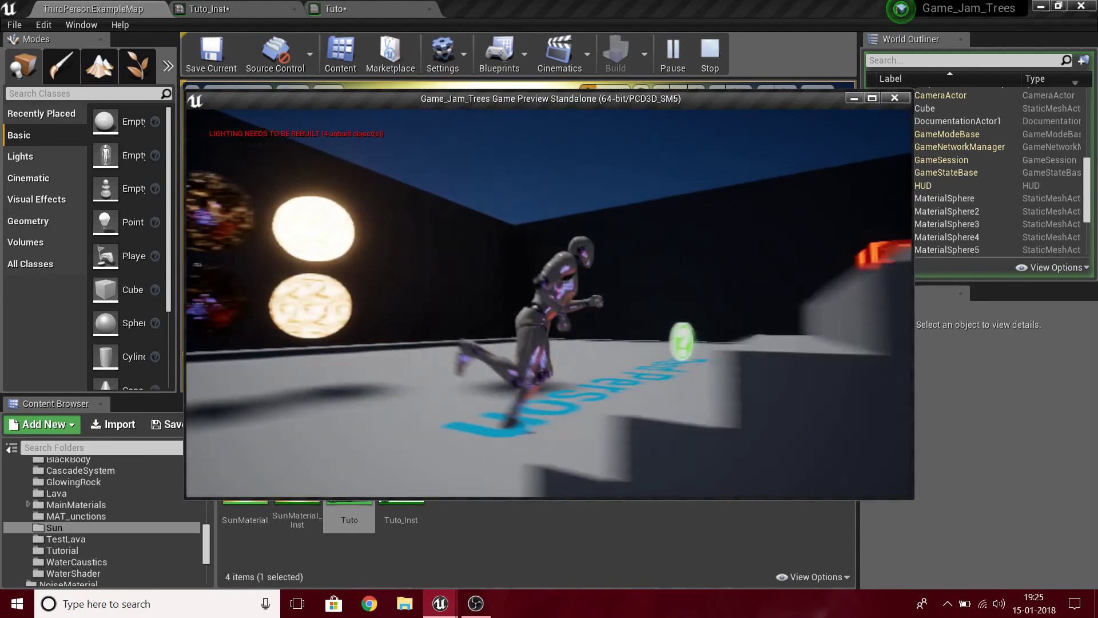
pyautogui.press('w')
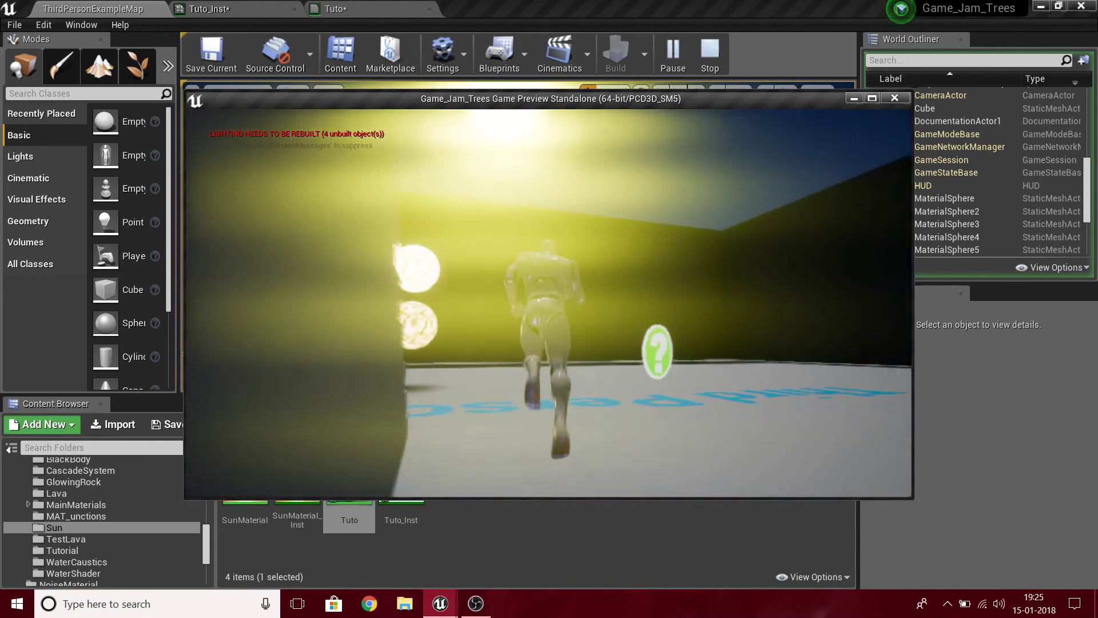
pyautogui.press('w')
pyautogui.press('a')
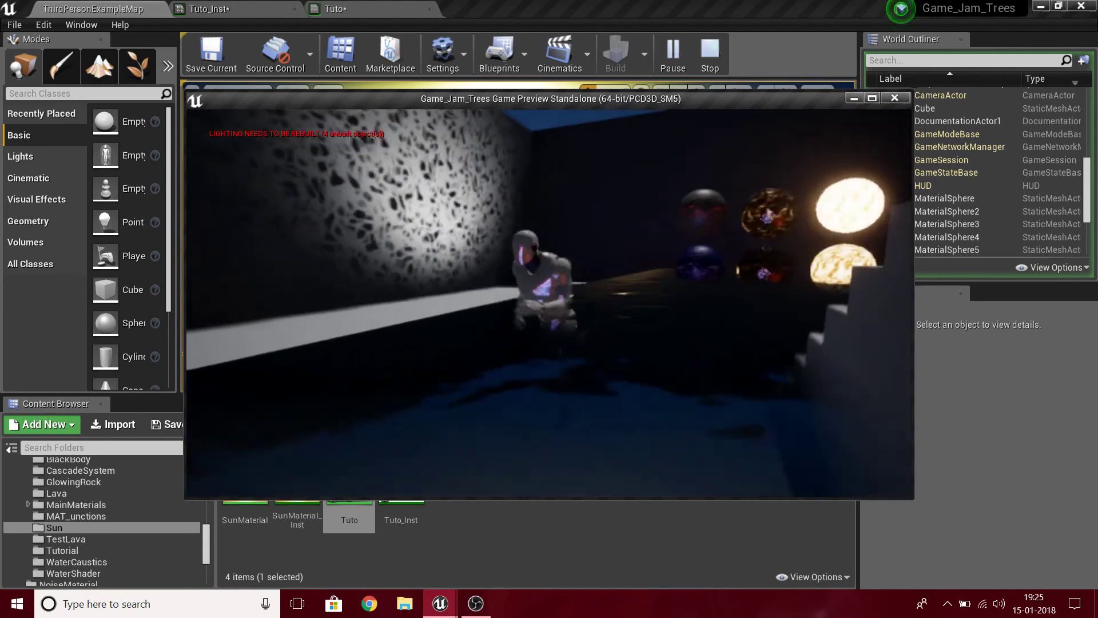
pyautogui.press('w')
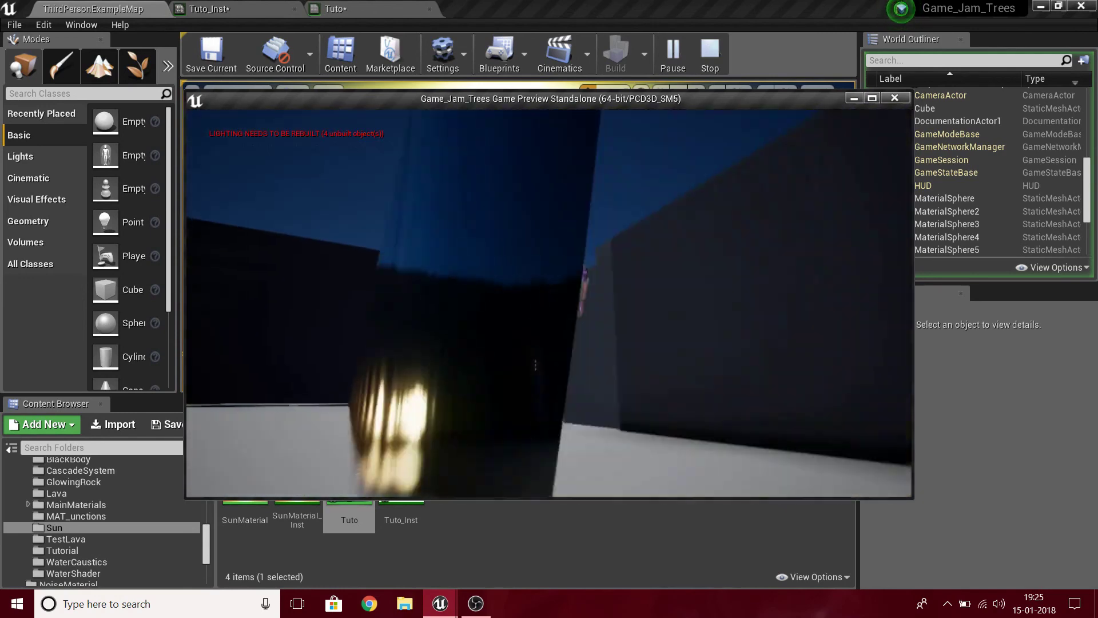
pyautogui.press('w')
pyautogui.press('w')
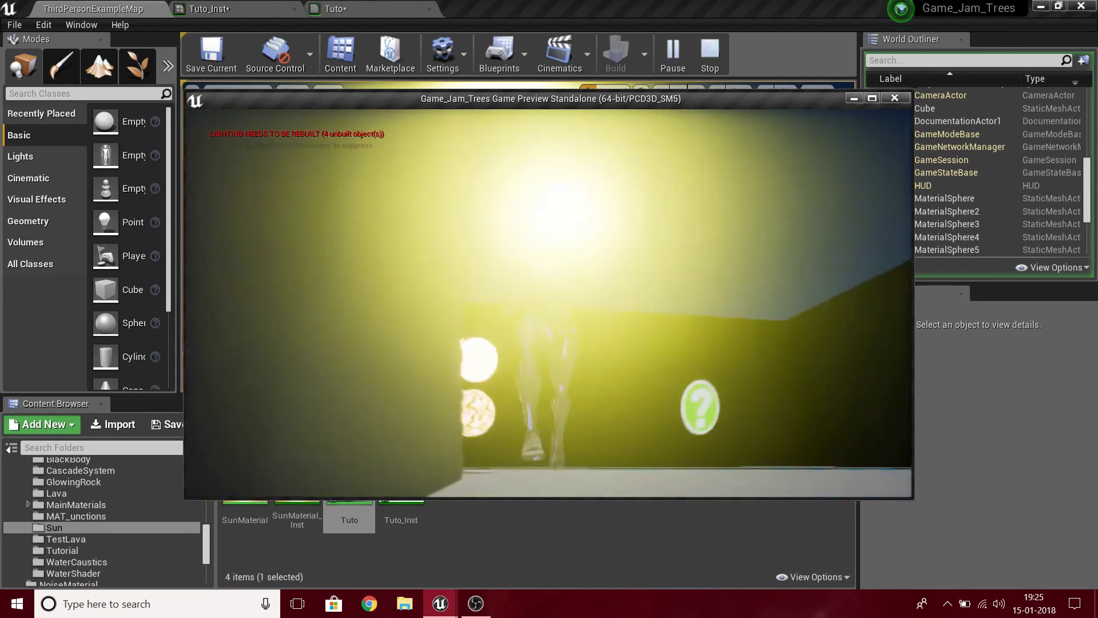
pyautogui.press('Escape')
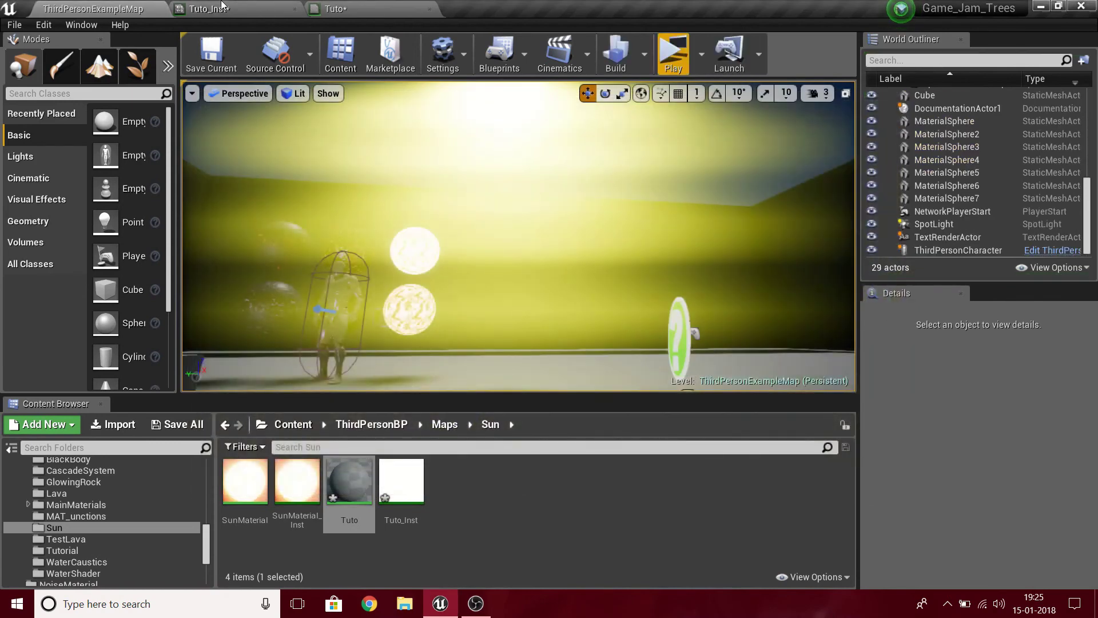
# - Turn Solid color off in Tuto_Inst and set Temprature to 15000000
pyautogui.click(223, 7)
pyautogui.click(183, 192)
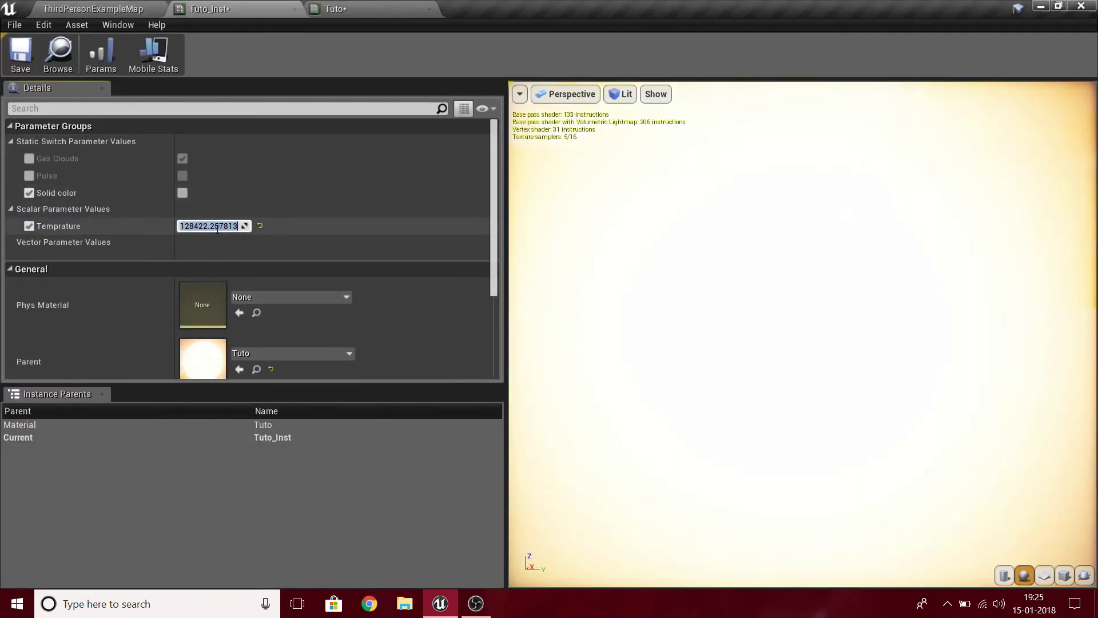
pyautogui.click(159, 250)
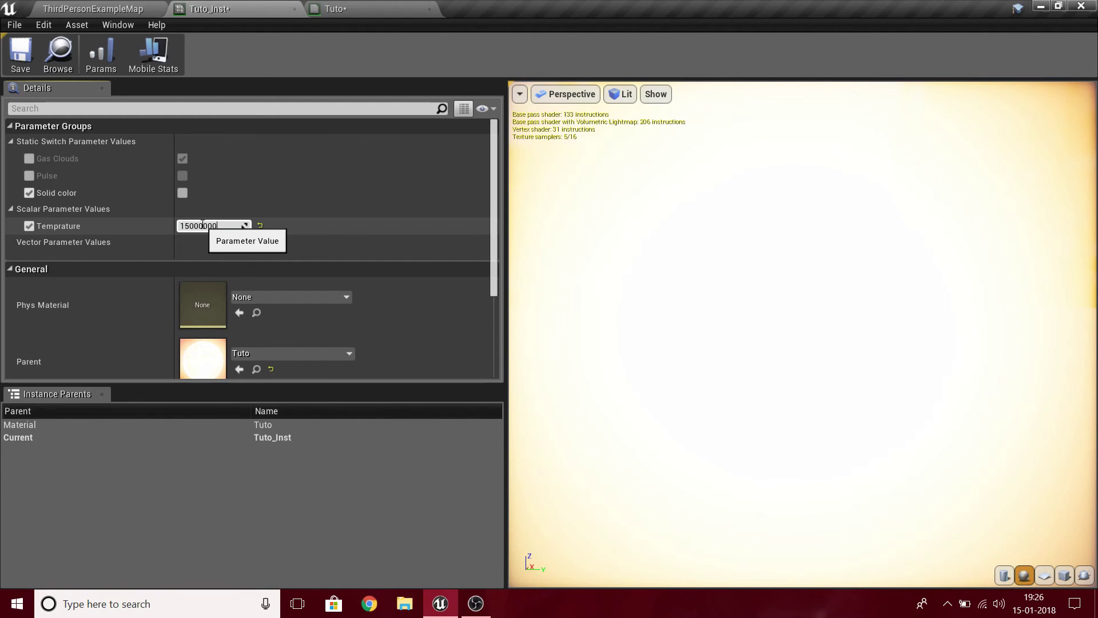
# - Play the level and run and jump around to examine the much hotter sun's glow, and end the play session
pyautogui.click(92, 9)
pyautogui.moveTo(584, 164); pyautogui.dragTo(538, 108, button='right')
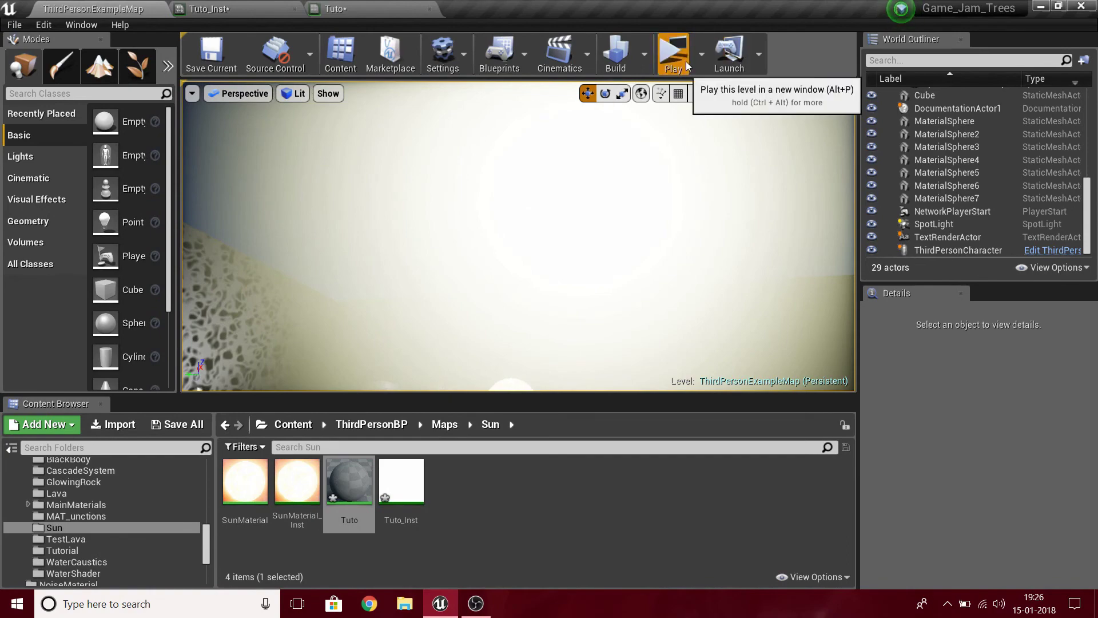
pyautogui.click(673, 54)
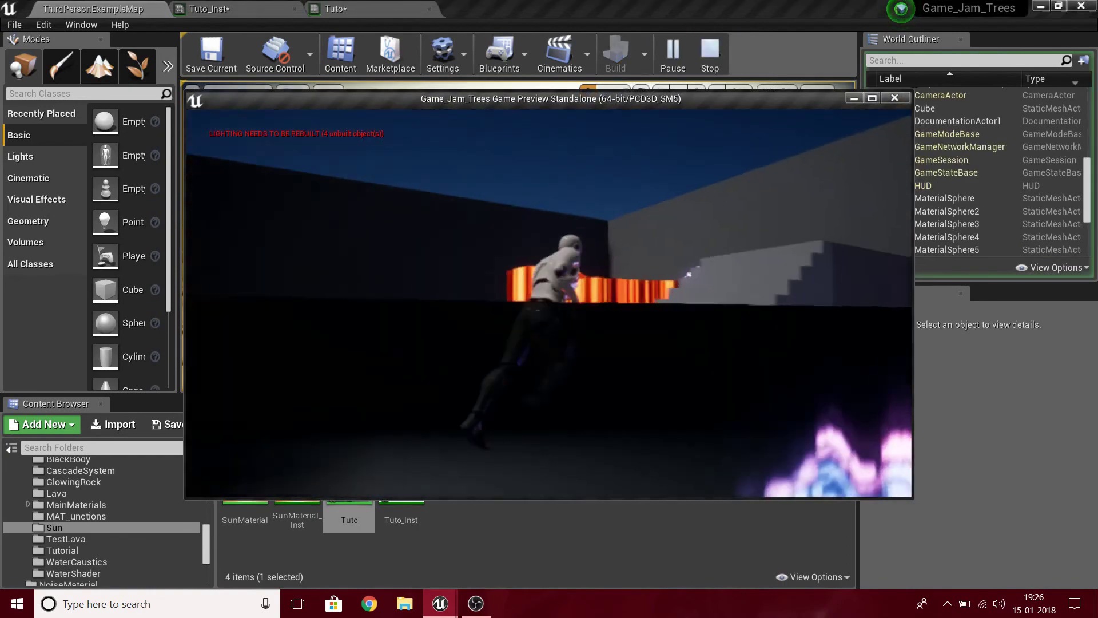
pyautogui.press('w')
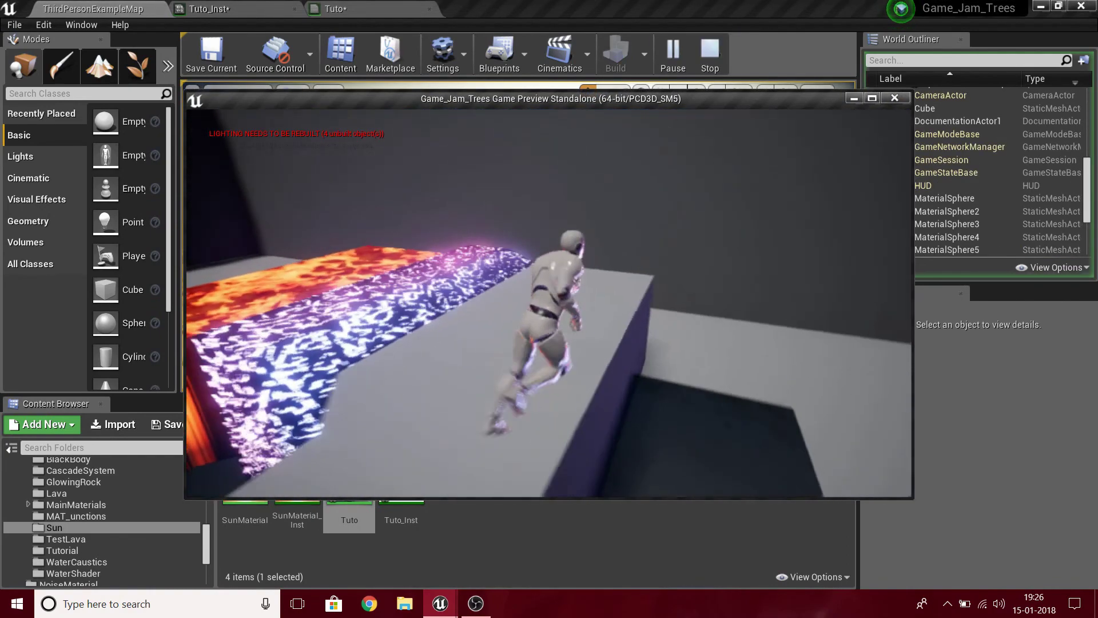
pyautogui.press('w')
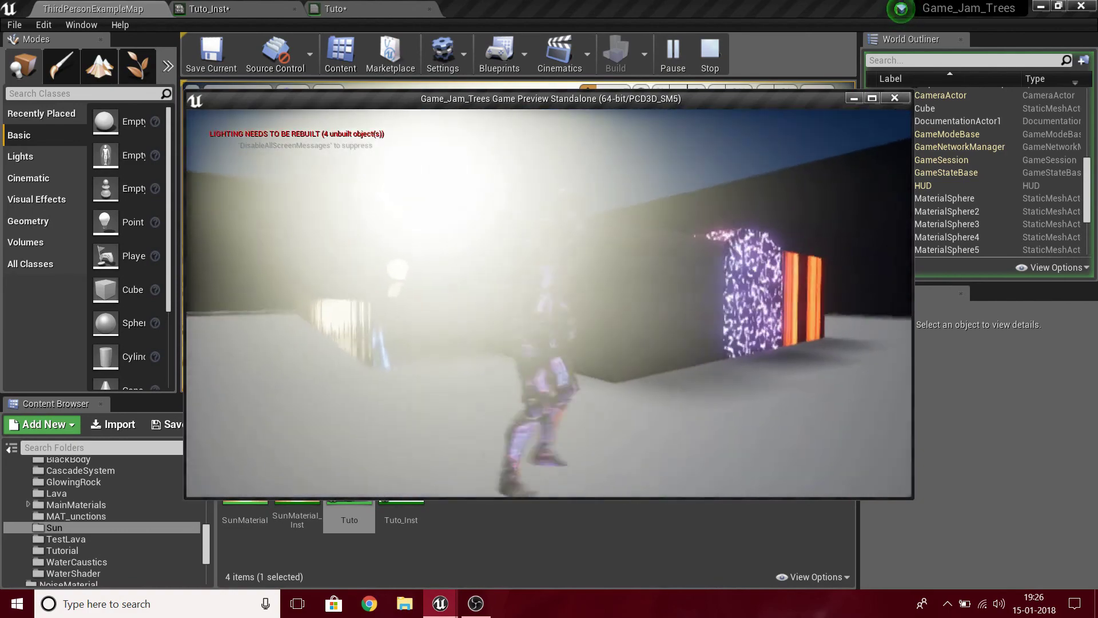
pyautogui.press('w')
pyautogui.press('w')
pyautogui.press('w')
pyautogui.press('w')
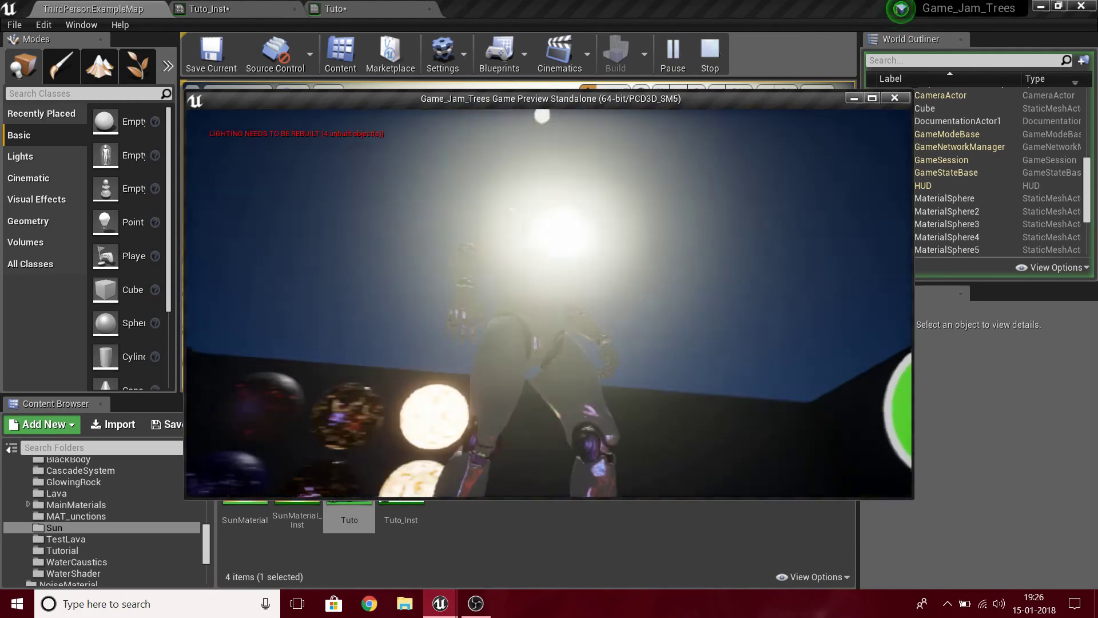
pyautogui.press('w')
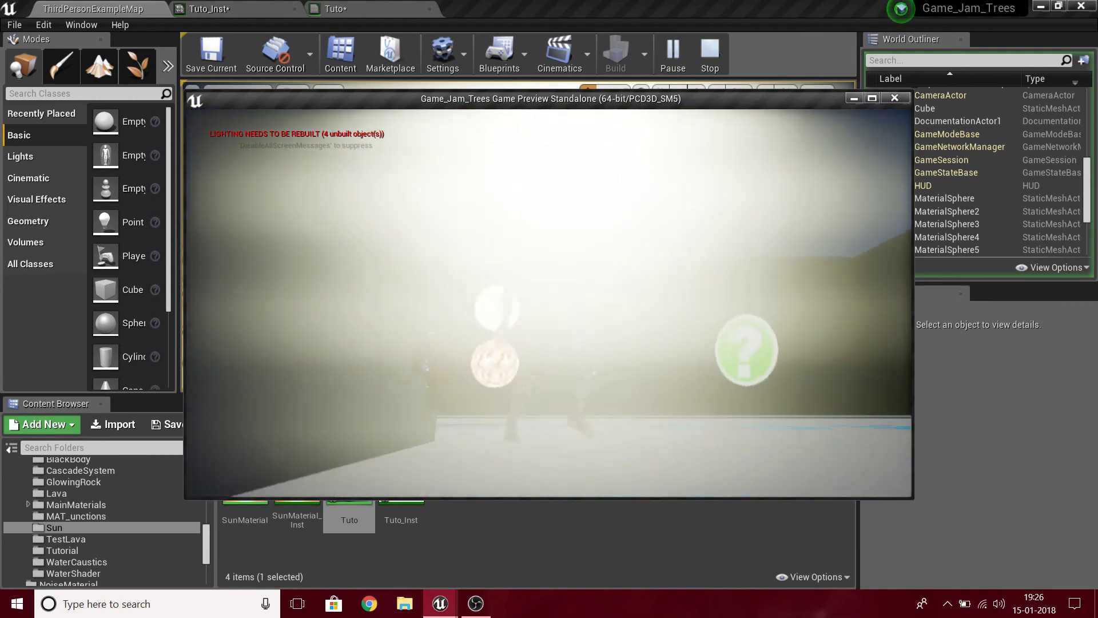
pyautogui.press('w')
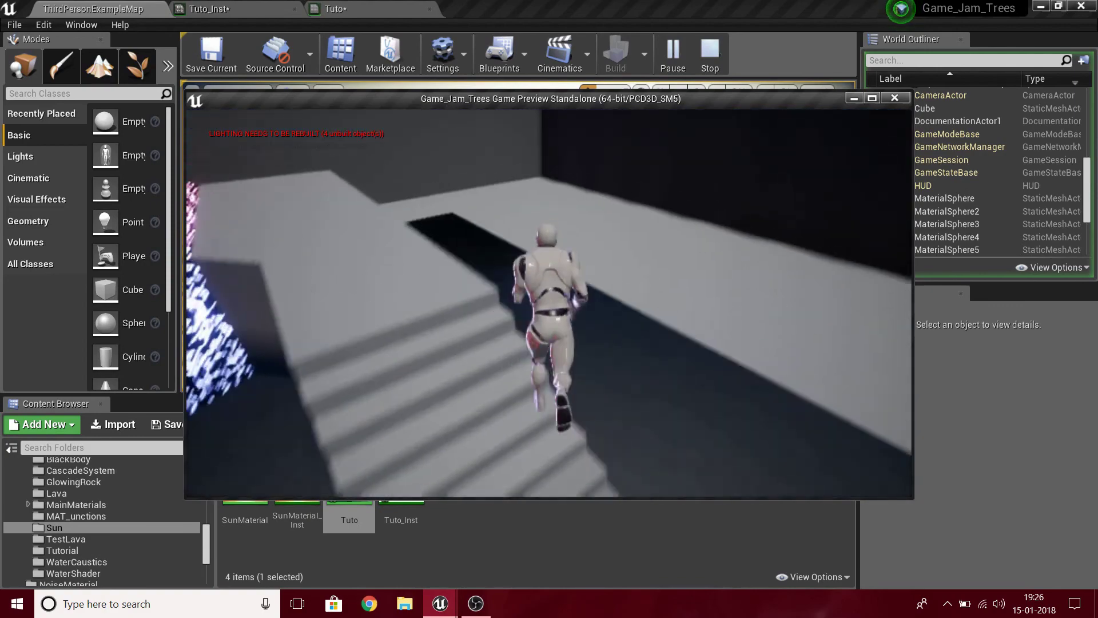
pyautogui.press('space')
pyautogui.press('w')
pyautogui.press('space')
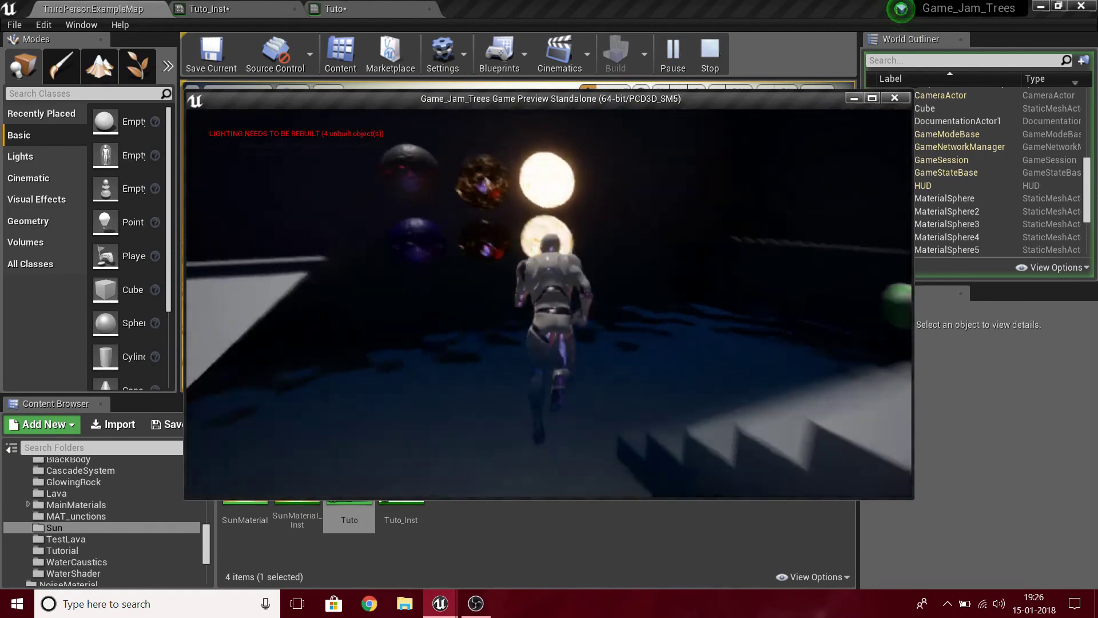
pyautogui.press('Escape')
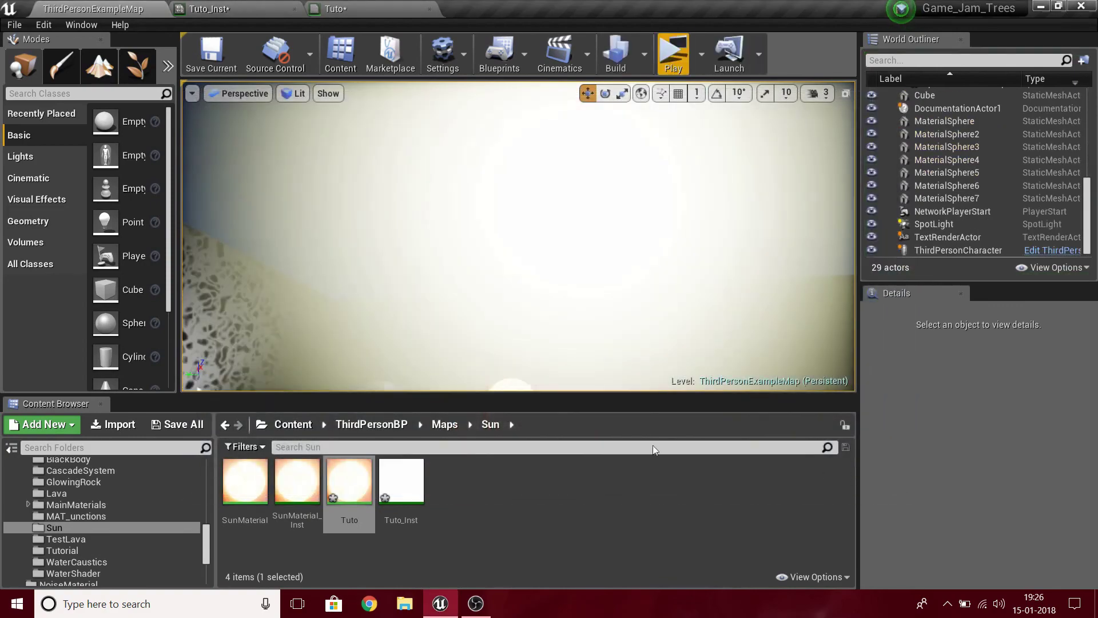
# - Reset Tuto_Inst's Temprature to its default of 30000.0, enable the Gas Clouds and Pulse overrides, and switch Pulse on
pyautogui.click(195, 8)
pyautogui.click(257, 225)
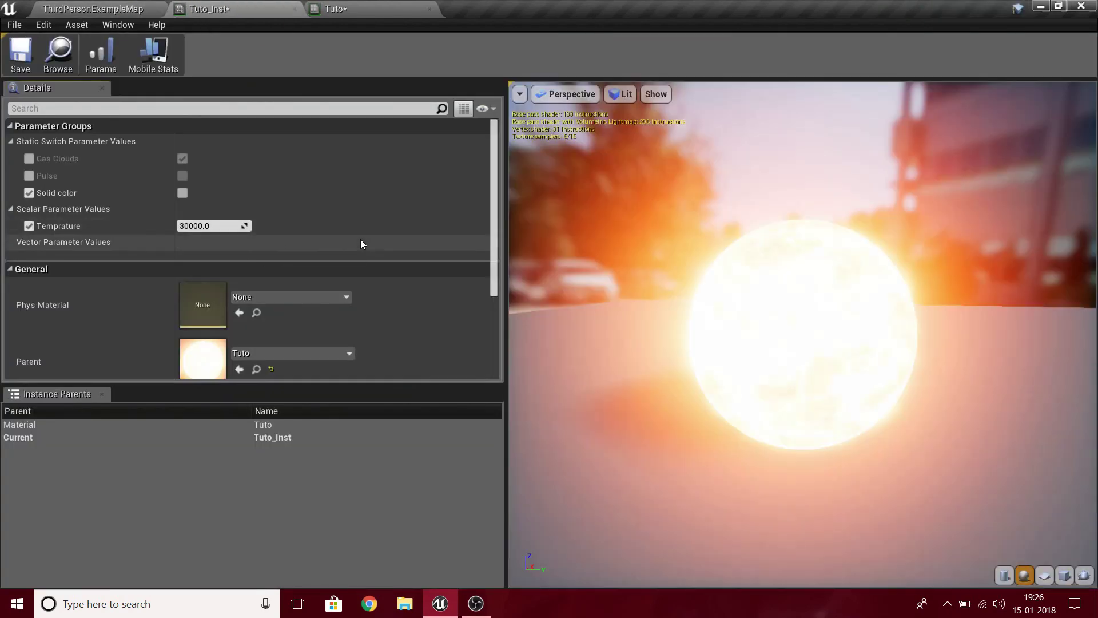
pyautogui.click(28, 159)
pyautogui.click(29, 175)
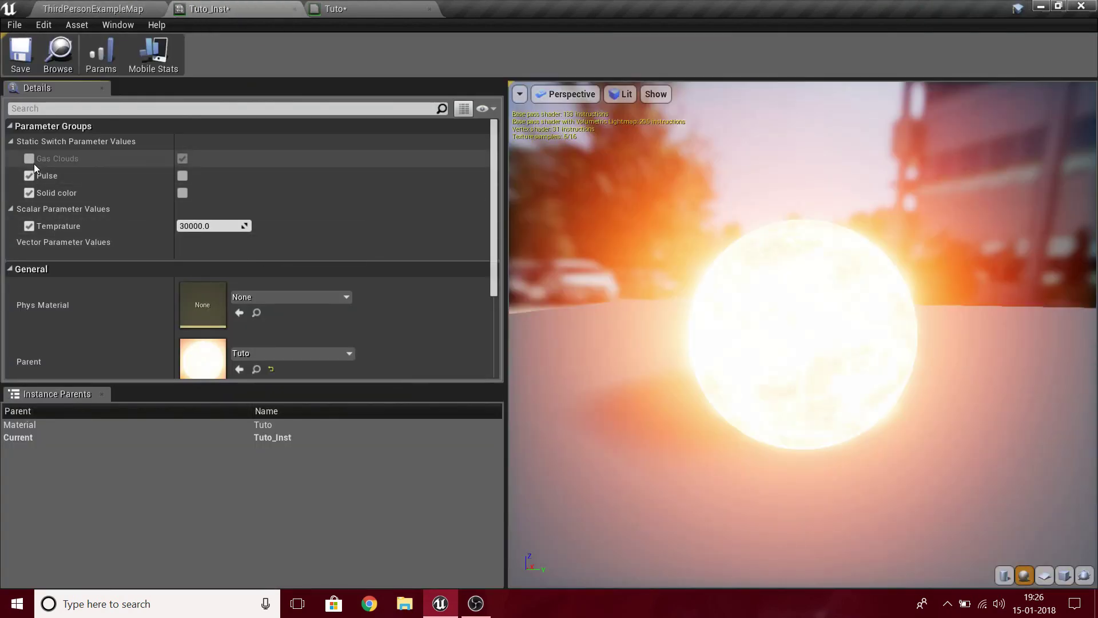
pyautogui.click(183, 176)
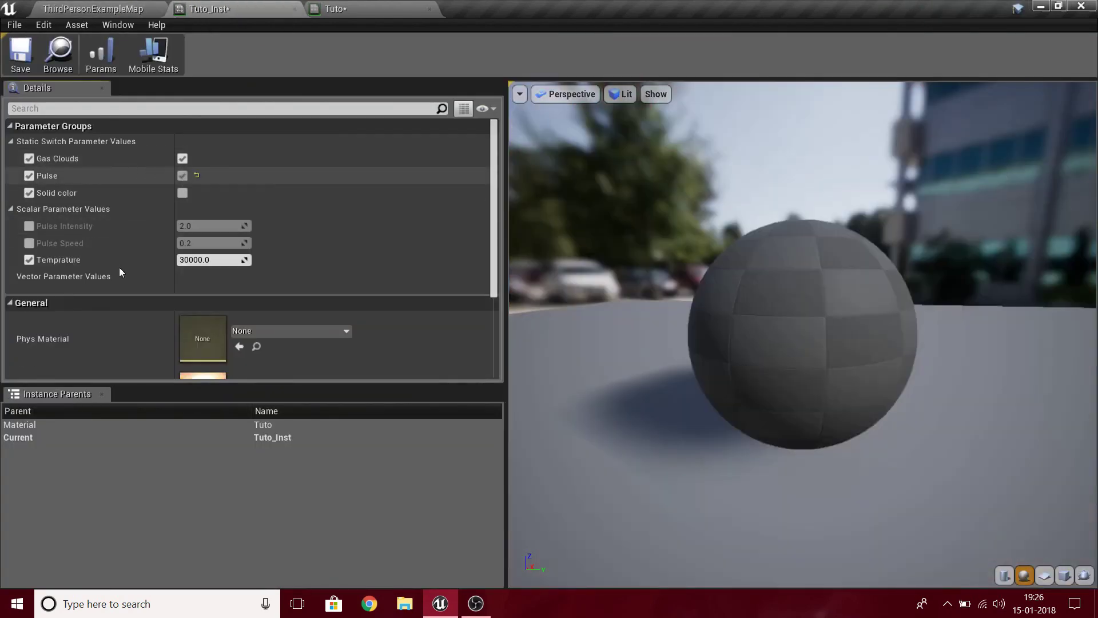
# - Enable the Pulse Intensity and Pulse Speed overrides and set Pulse Speed to 1.0
pyautogui.click(29, 244)
pyautogui.click(28, 226)
pyautogui.moveTo(892, 242); pyautogui.dragTo(755, 263)
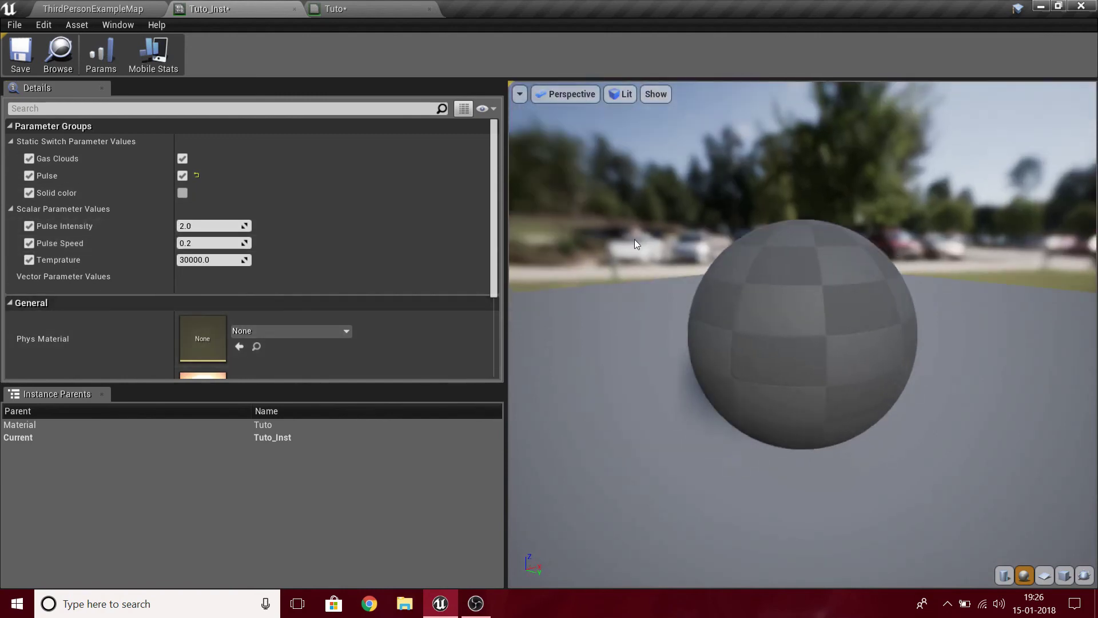
pyautogui.click(219, 246)
pyautogui.write('1')
pyautogui.press('Return')
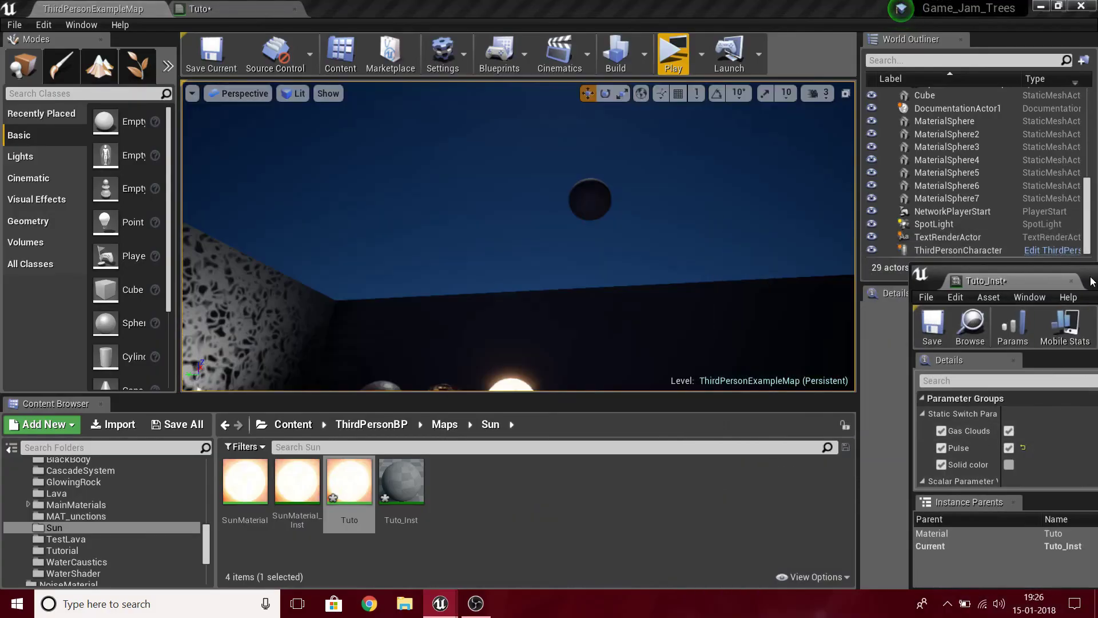
# - Arrange Tuto_Inst as a floating window beside the level viewport, with all its parameters and the sun in view
pyautogui.moveTo(1093, 281); pyautogui.dragTo(786, 202)
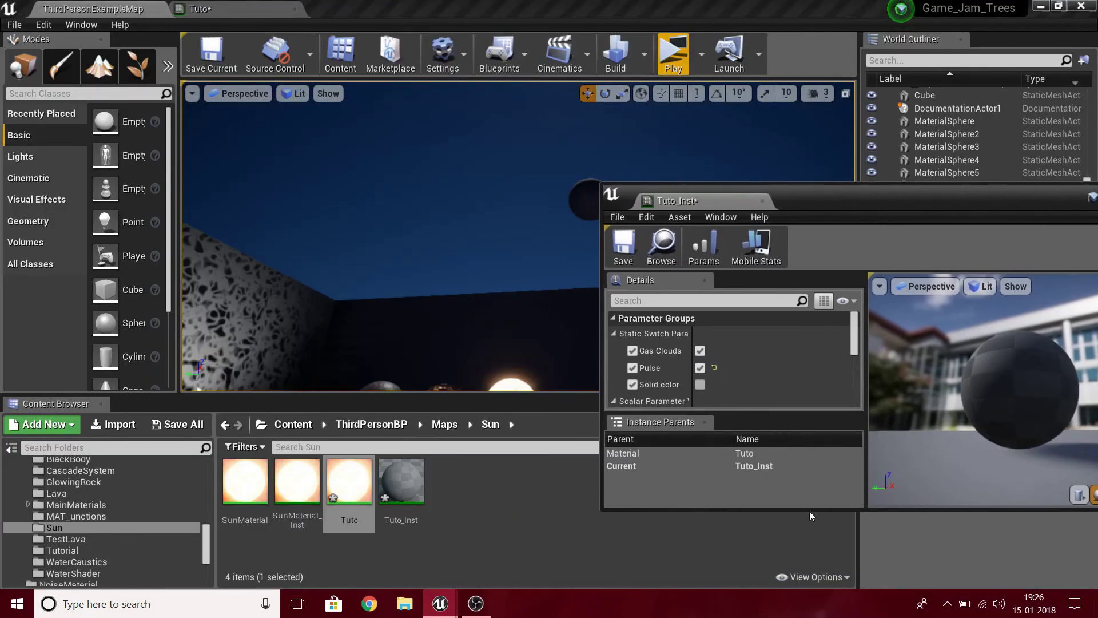
pyautogui.moveTo(809, 510); pyautogui.dragTo(682, 589)
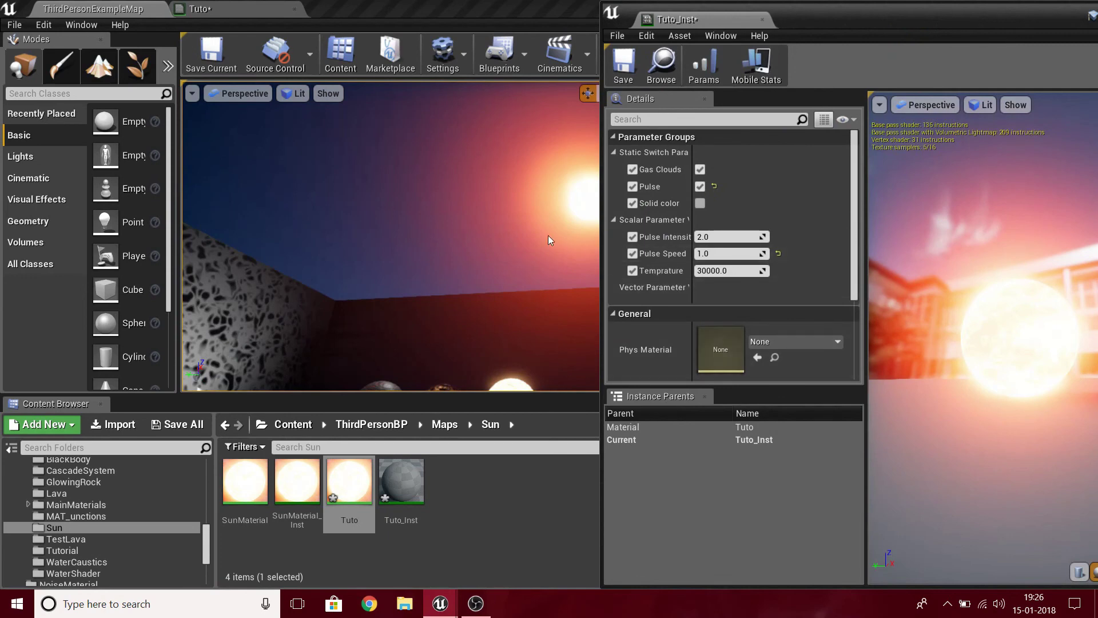
pyautogui.moveTo(503, 235); pyautogui.dragTo(549, 236, button='right')
# - Try a higher Pulse Intensity and examine the pulsing sun in the level viewport
pyautogui.moveTo(729, 241); pyautogui.dragTo(770, 241)
pyautogui.moveTo(456, 237)
pyautogui.mouseDown(button='right')
pyautogui.moveTo(459, 286)
pyautogui.moveTo(476, 229)
pyautogui.moveTo(449, 240)
pyautogui.moveTo(444, 183)
pyautogui.moveTo(458, 258)
pyautogui.mouseUp(button='right')
pyautogui.moveTo(426, 223); pyautogui.dragTo(527, 178, button='right')
pyautogui.moveTo(443, 206)
pyautogui.mouseDown(button='right')
pyautogui.moveTo(444, 189)
pyautogui.moveTo(443, 201)
pyautogui.mouseUp(button='right')
# - Compare Pulse Intensity values of 1.0 and 2.0 on the sun in the level viewport
pyautogui.click(737, 237)
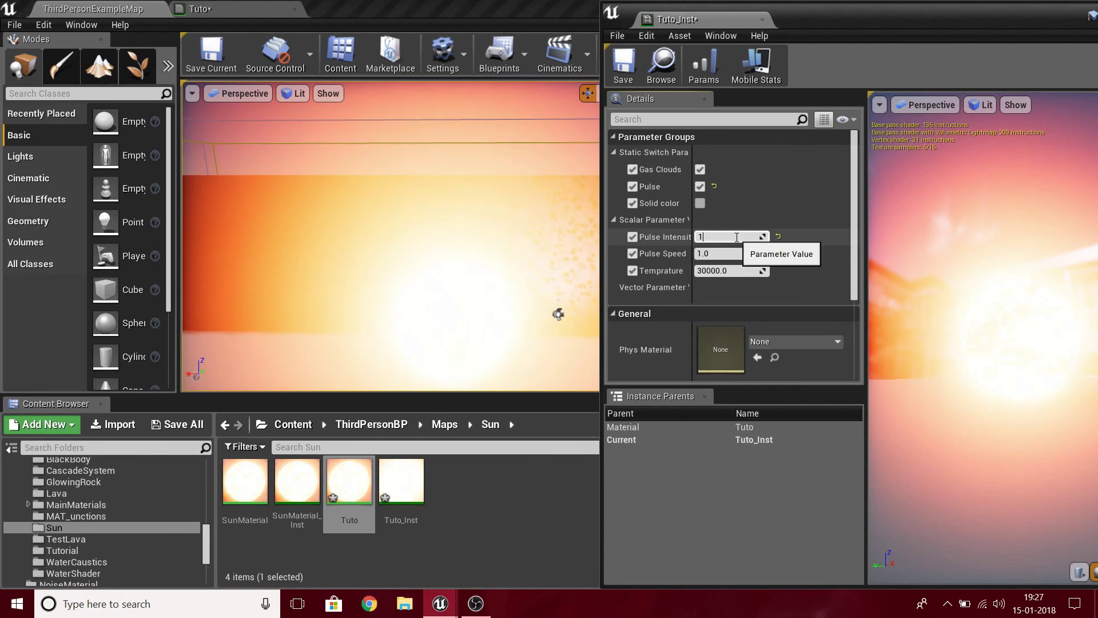
pyautogui.press('Return')
pyautogui.moveTo(443, 229); pyautogui.dragTo(455, 249, button='right')
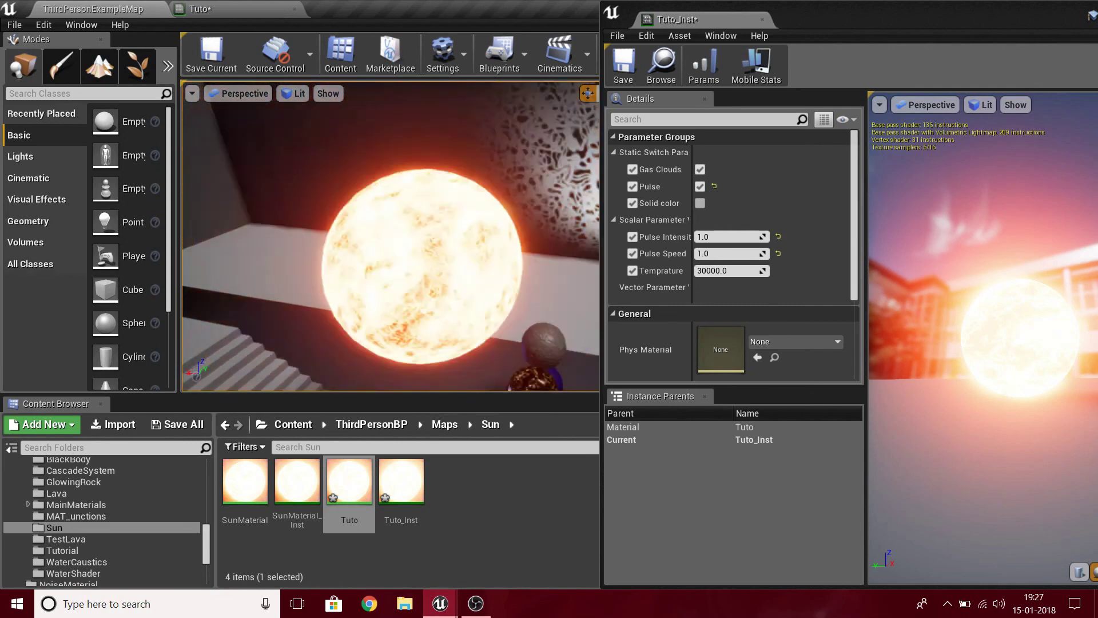
pyautogui.click(732, 237)
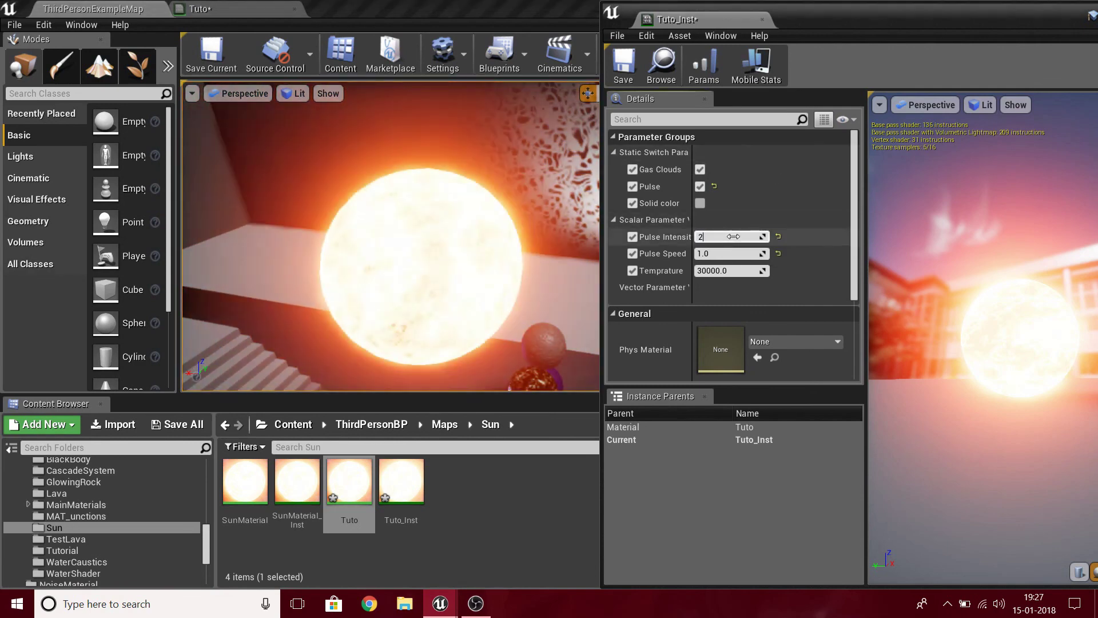
pyautogui.write('2')
pyautogui.press('Return')
pyautogui.moveTo(549, 255); pyautogui.dragTo(523, 281)
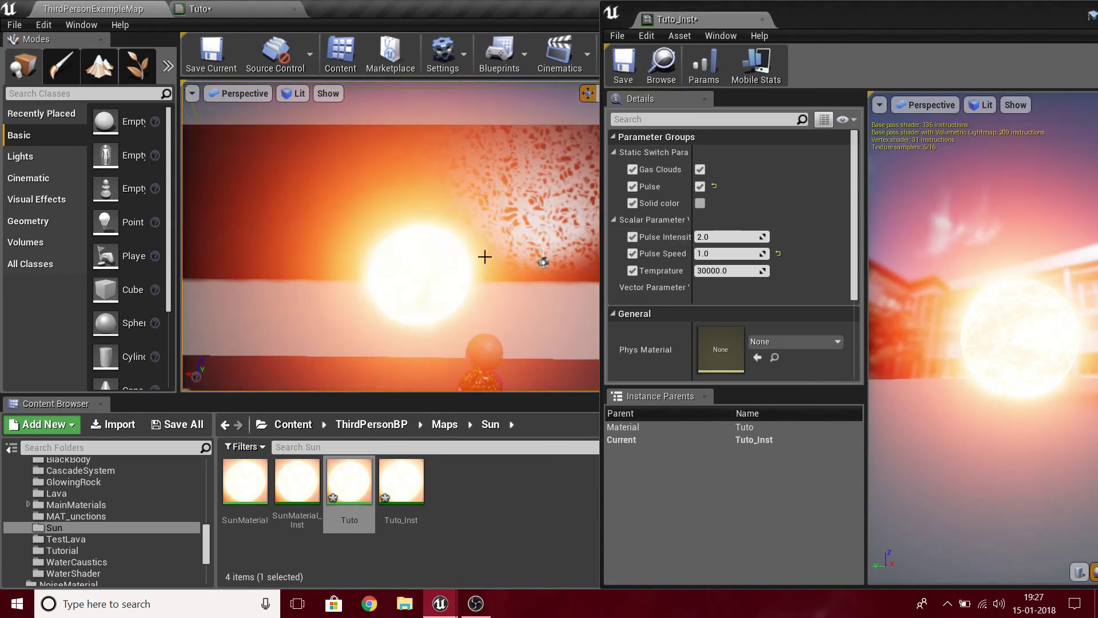
# - Set Tuto_Inst's Pulse Intensity to 1.5 and check the sun up close in the level viewport
pyautogui.click(749, 236)
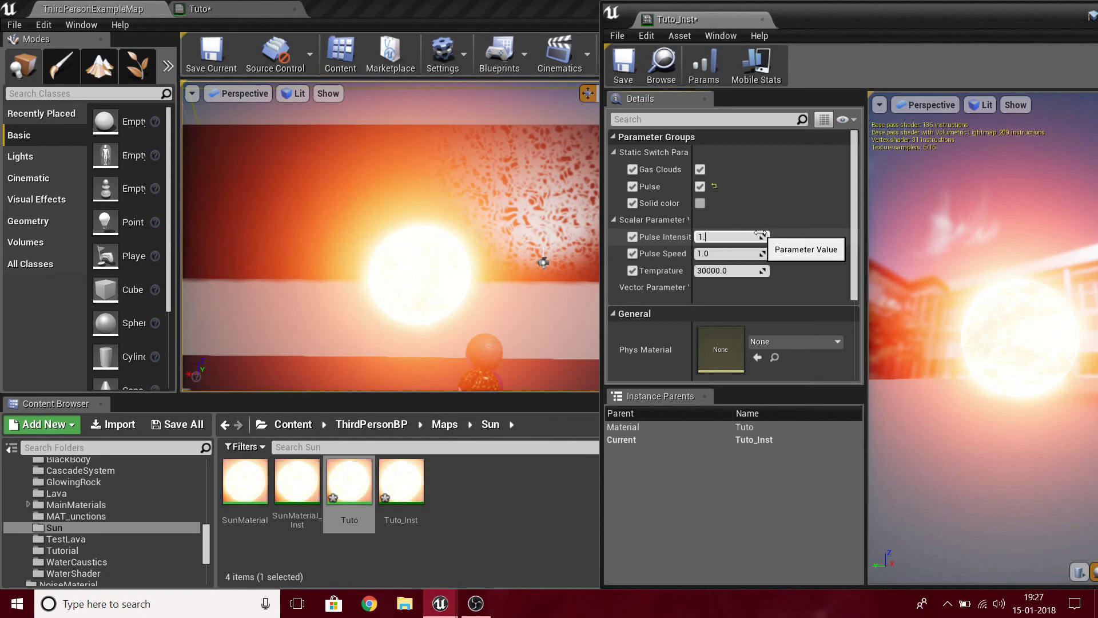
pyautogui.moveTo(401, 229); pyautogui.dragTo(366, 232, button='right')
pyautogui.press('w')
pyautogui.click(731, 245)
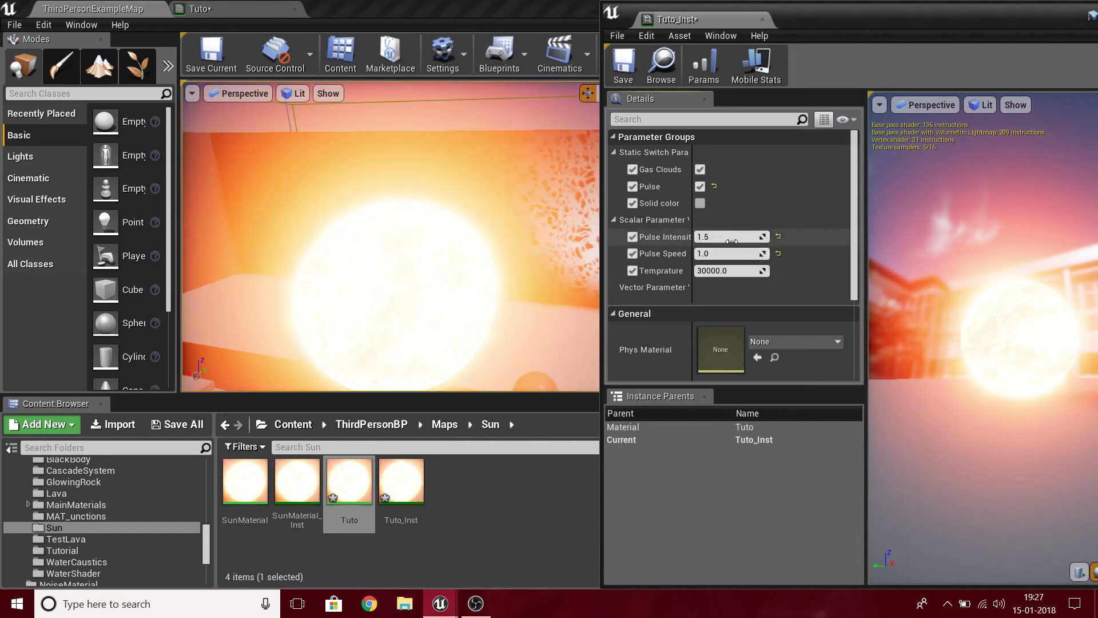
# - Try a Pulse Intensity of 0 in Tuto_Inst and examine the sun in the level viewport
pyautogui.write('0')
pyautogui.press('Return')
pyautogui.moveTo(397, 242); pyautogui.dragTo(366, 243, button='right')
pyautogui.moveTo(402, 238); pyautogui.dragTo(430, 232, button='right')
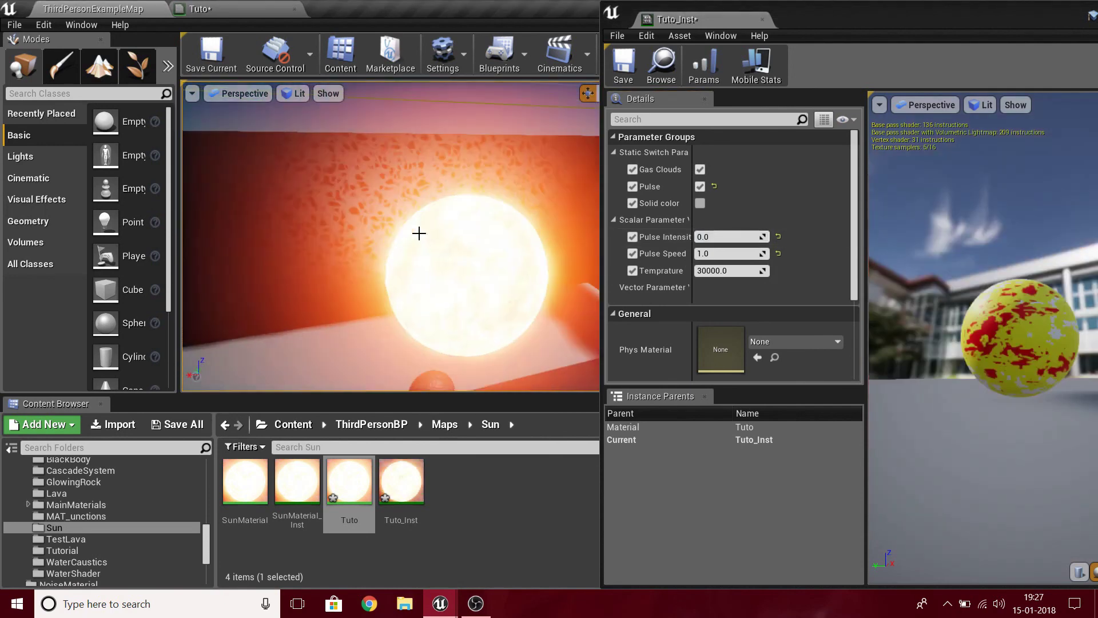
# - Reset Tuto_Inst's Pulse Intensity and Pulse Speed to their default values and check the sun in the level
pyautogui.click(750, 239)
pyautogui.click(778, 236)
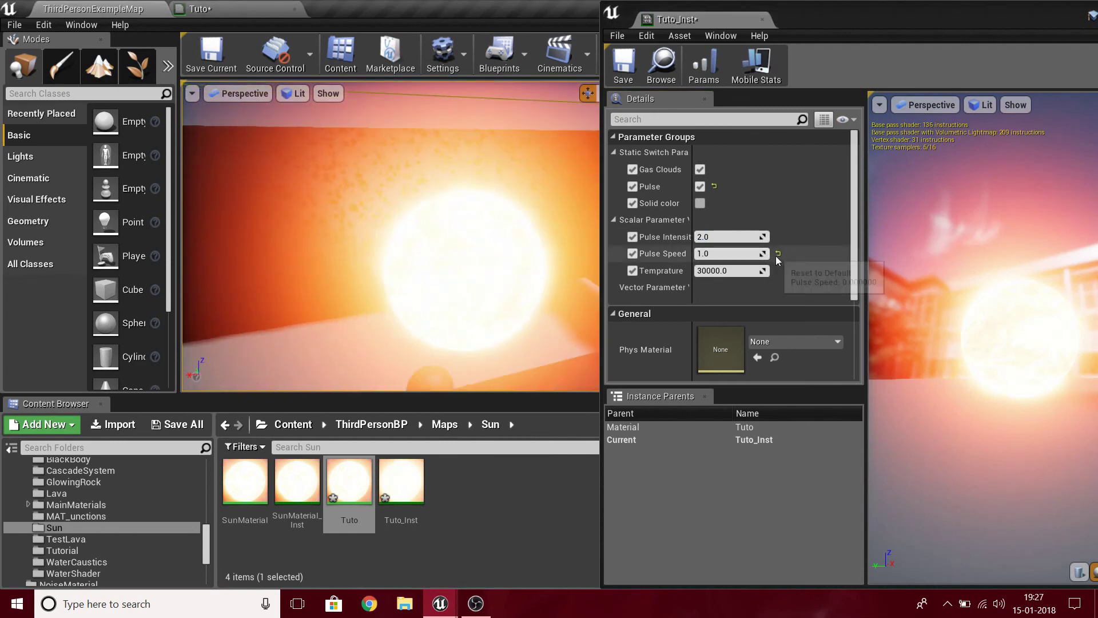
pyautogui.click(778, 254)
pyautogui.moveTo(453, 252)
pyautogui.mouseDown(button='right')
pyautogui.moveTo(475, 258)
pyautogui.moveTo(453, 252)
pyautogui.mouseUp(button='right')
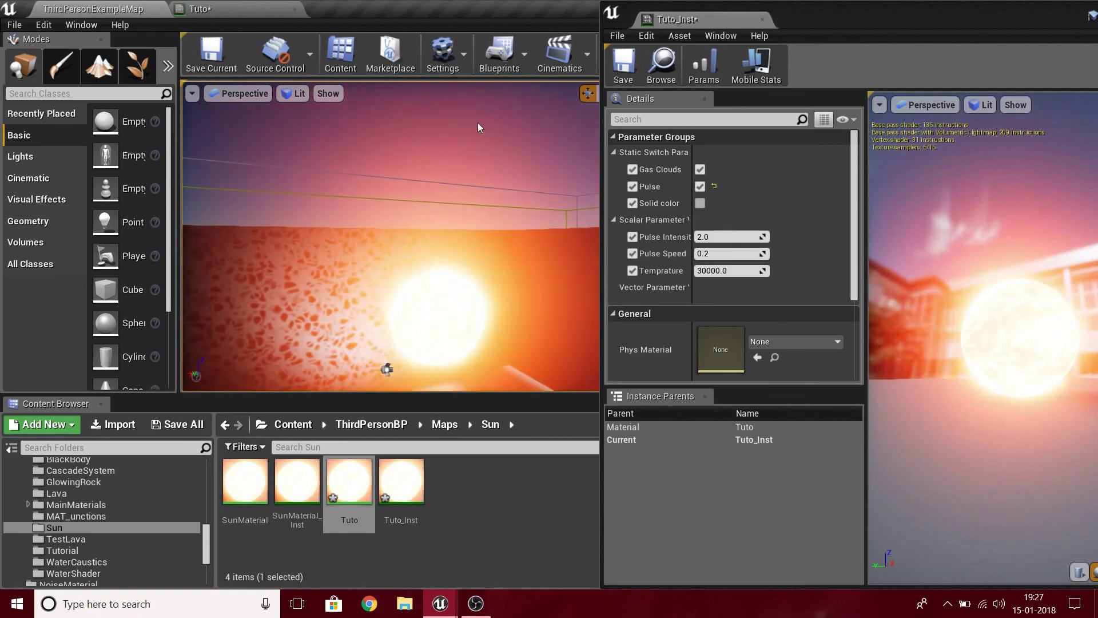
# - Dock the floating Tuto_Inst editor back into the main window and save all modified assets from the level editor
pyautogui.moveTo(712, 22); pyautogui.dragTo(216, 4)
pyautogui.click(67, 6)
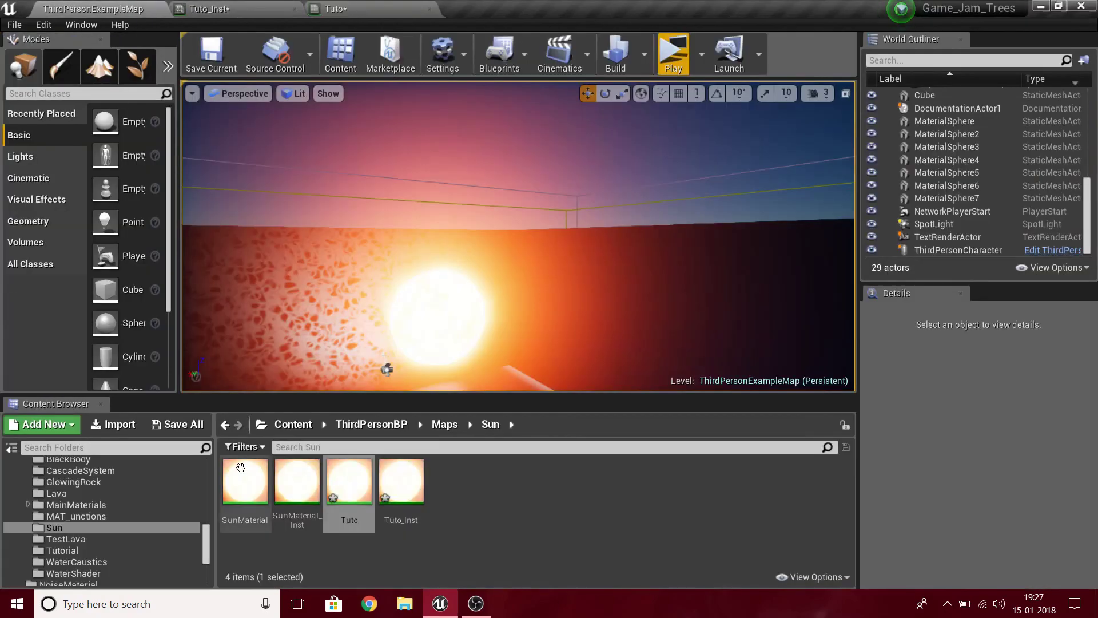
pyautogui.click(174, 424)
pyautogui.click(672, 428)
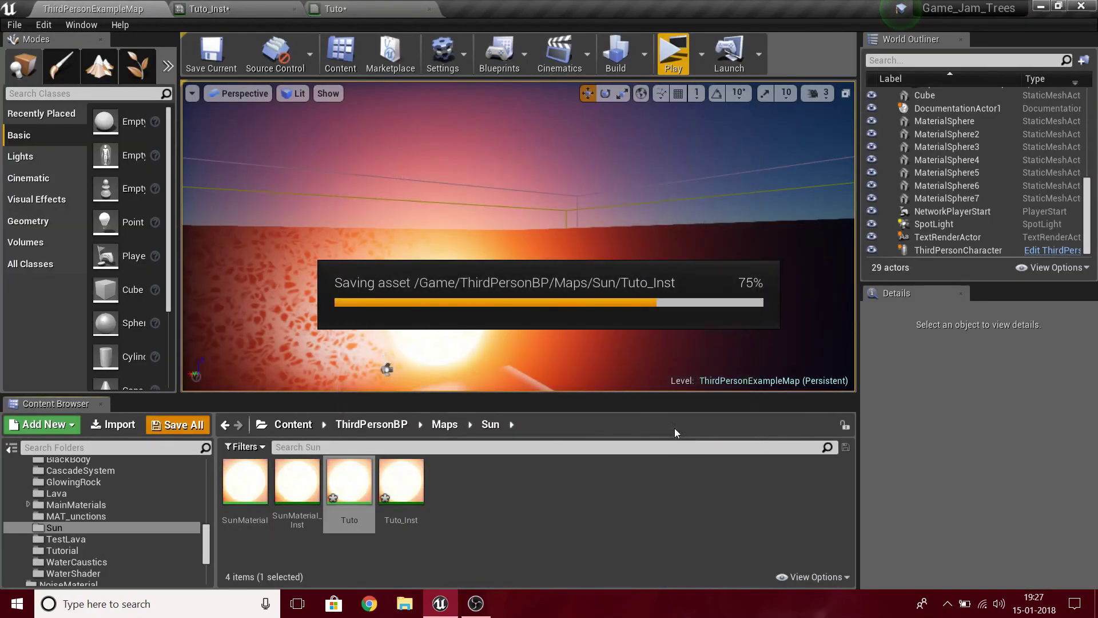
# - Examine the finished sun, its glow and the surrounding room from several angles in the level viewport
pyautogui.moveTo(562, 377); pyautogui.dragTo(647, 335, button='right')
pyautogui.press('w')
pyautogui.press('s')
pyautogui.moveTo(520, 235); pyautogui.dragTo(519, 240, button='right')
pyautogui.moveTo(601, 306); pyautogui.dragTo(602, 320, button='right')
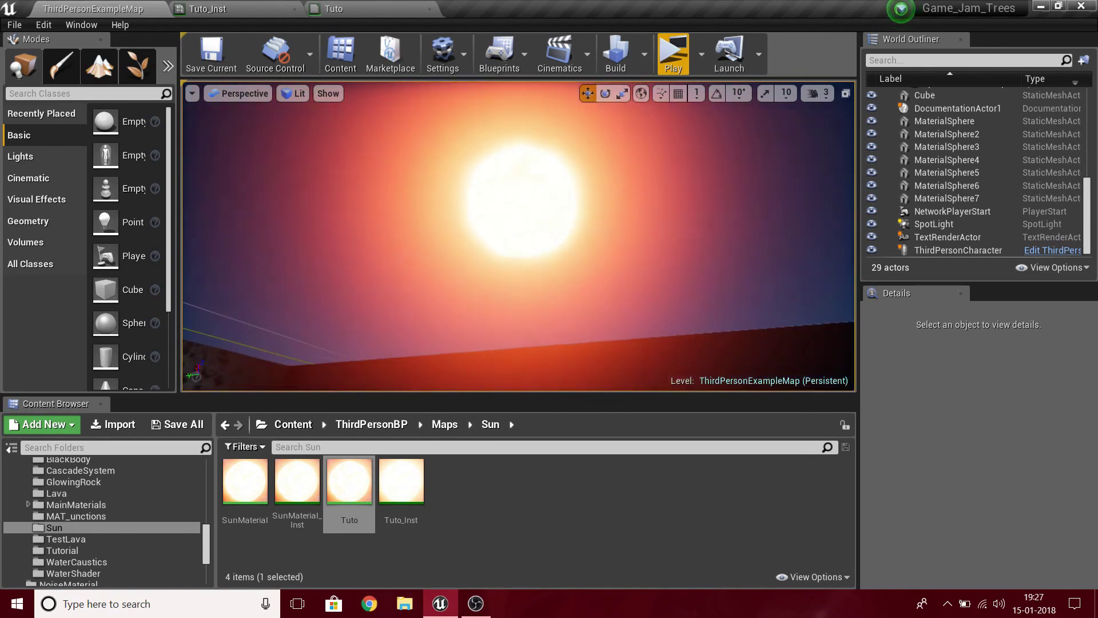
pyautogui.click(538, 535)
pyautogui.moveTo(540, 227); pyautogui.dragTo(540, 227, button='right')
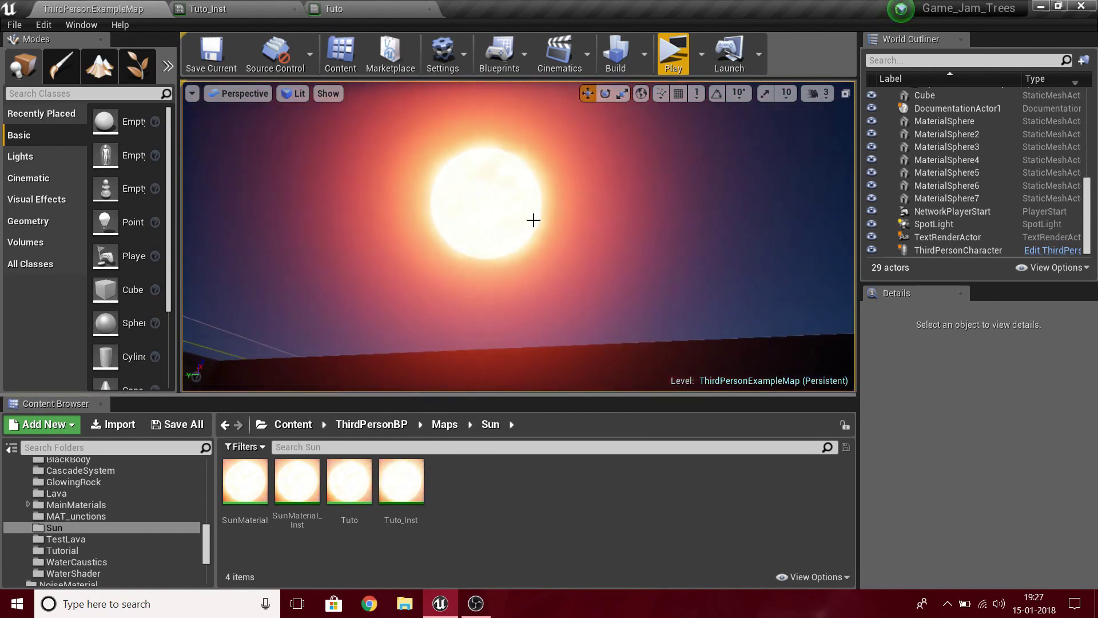
pyautogui.moveTo(662, 264); pyautogui.dragTo(659, 263, button='right')
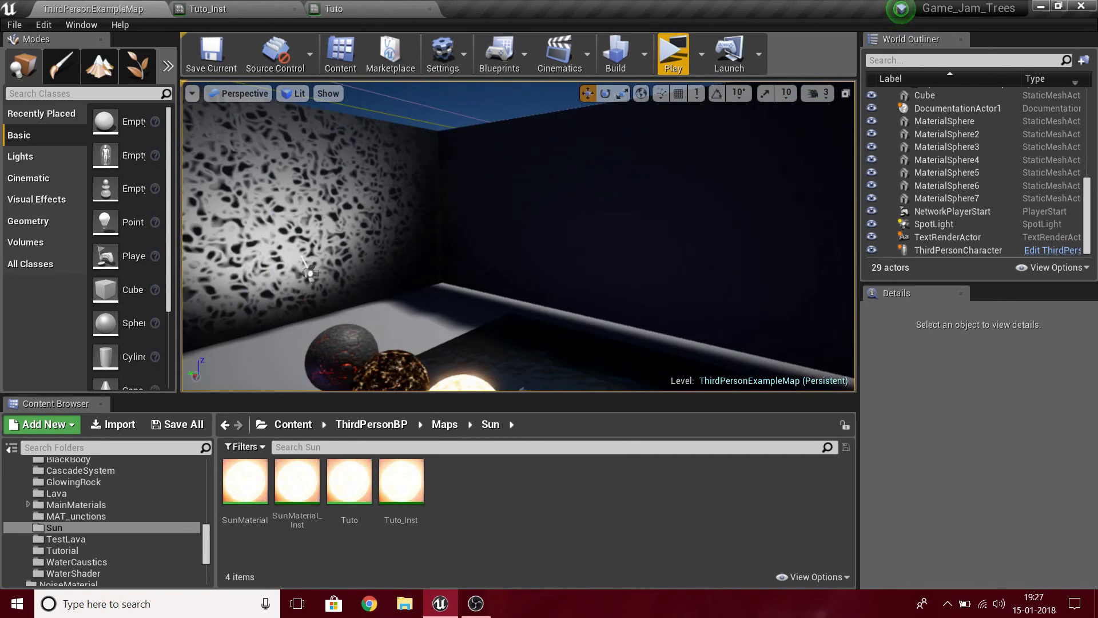
pyautogui.click(520, 274)
pyautogui.moveTo(520, 287); pyautogui.dragTo(521, 283, button='right')
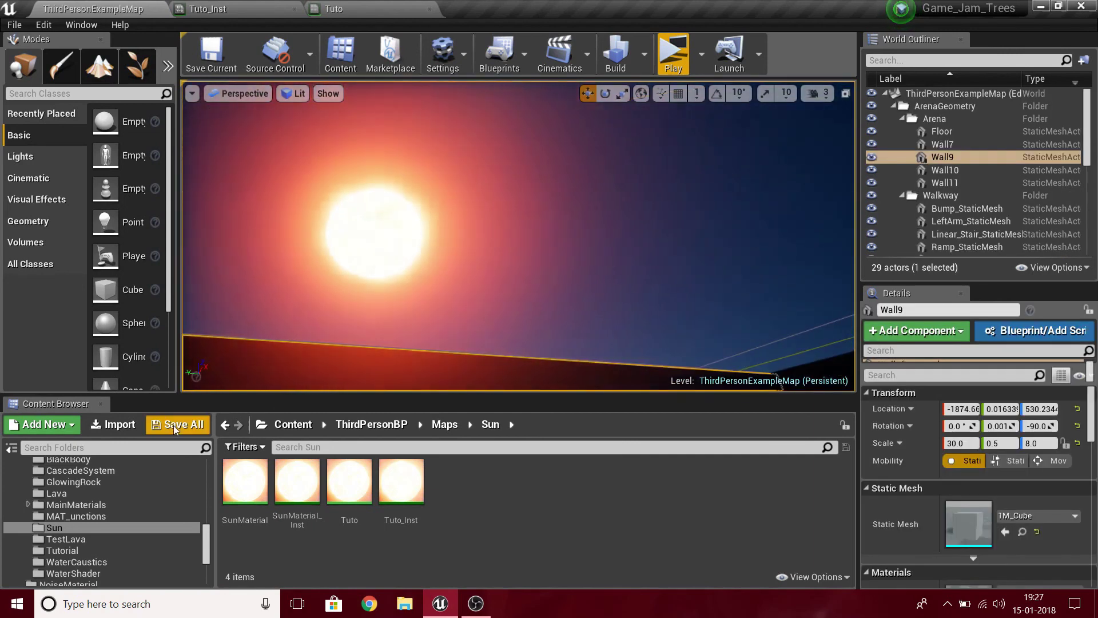